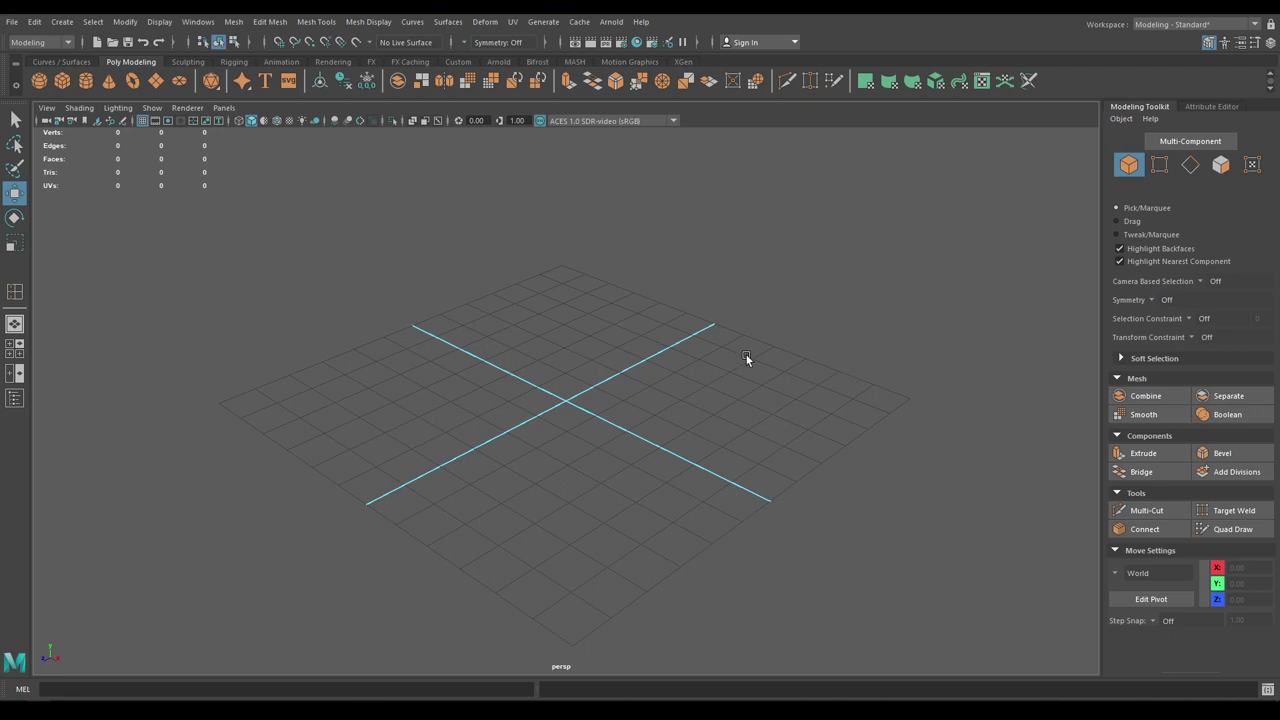
Create a polygon cylinder at the grid centre with a radius of 1.5 and a height of 6
shift+right_drag(642, 300, 562, 303)
key(space)
drag(567, 351, 634, 448)
key(space)
key(t)
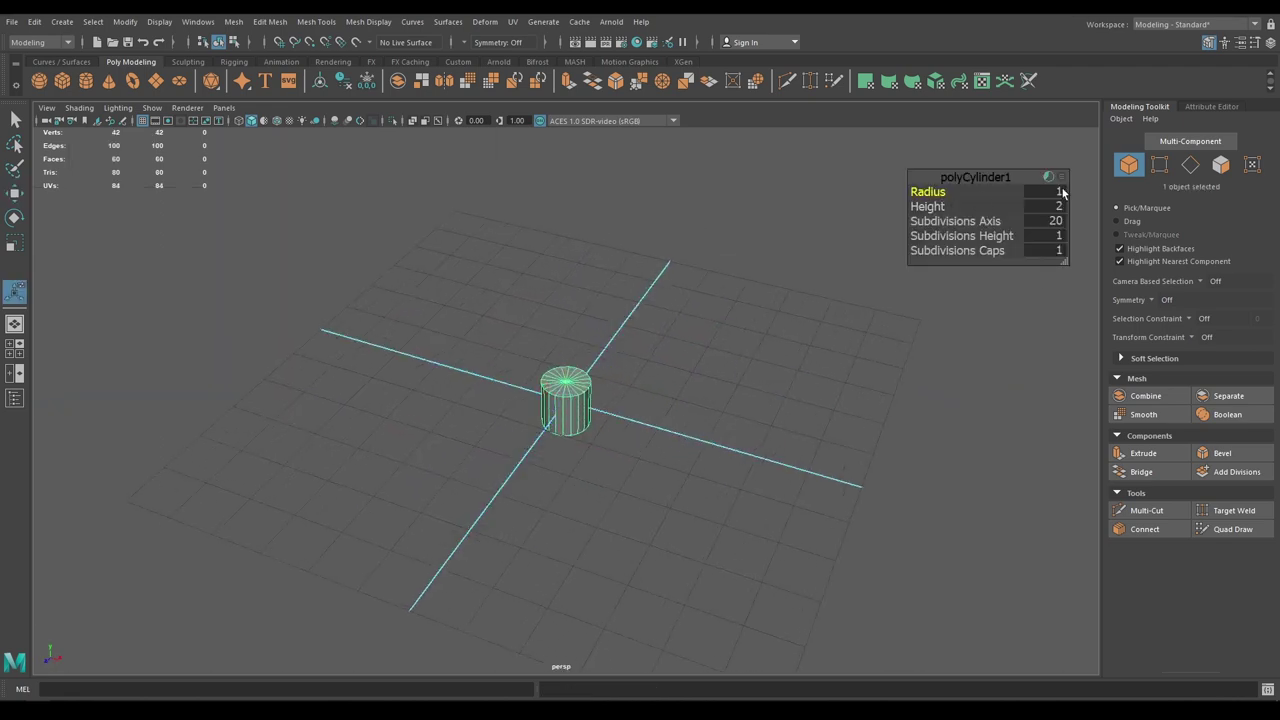
click(1053, 192)
key(Return)
click(1057, 207)
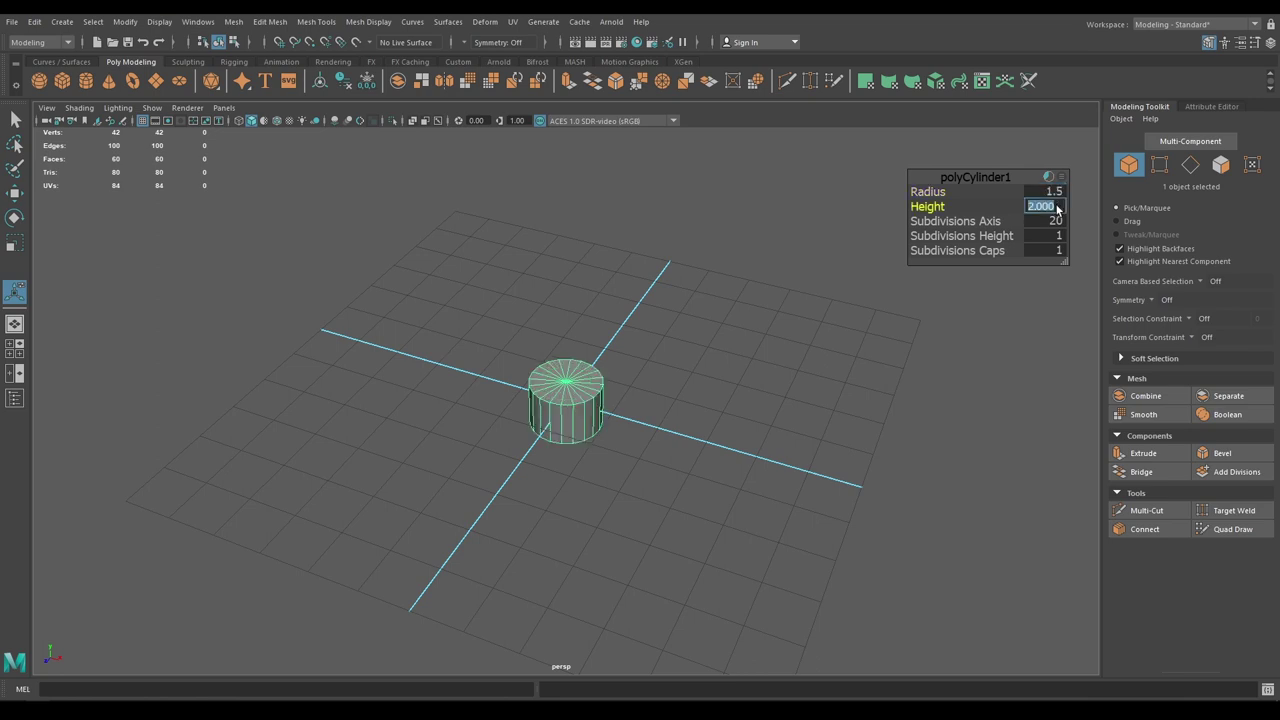
text(6)
key(Return)
alt+drag(672, 480, 708, 516)
scroll(674, 552, up, 4)
Create a second cylinder at the origin and rotate it about Z so it lies horizontally along the X axis
key(w)
scroll(735, 485, up, 2)
click(797, 343)
shift+right_drag(796, 331, 706, 332)
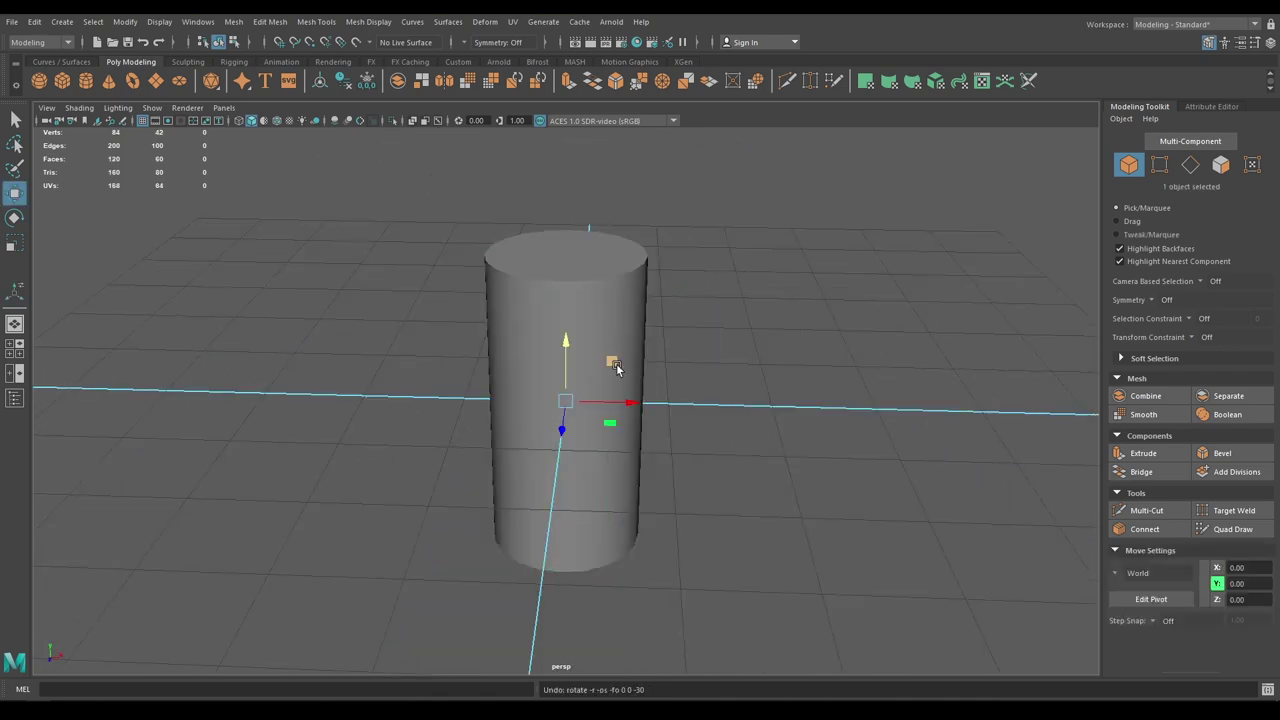
key(e)
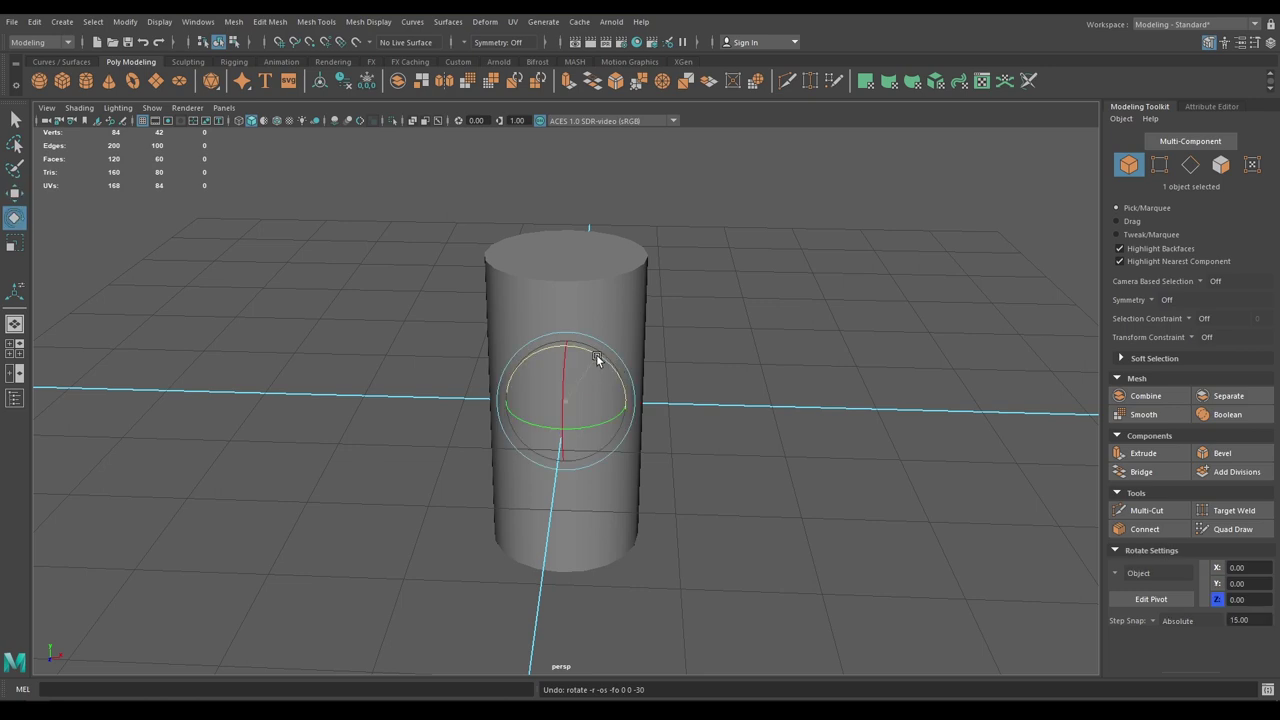
drag(600, 363, 642, 458)
key(w)
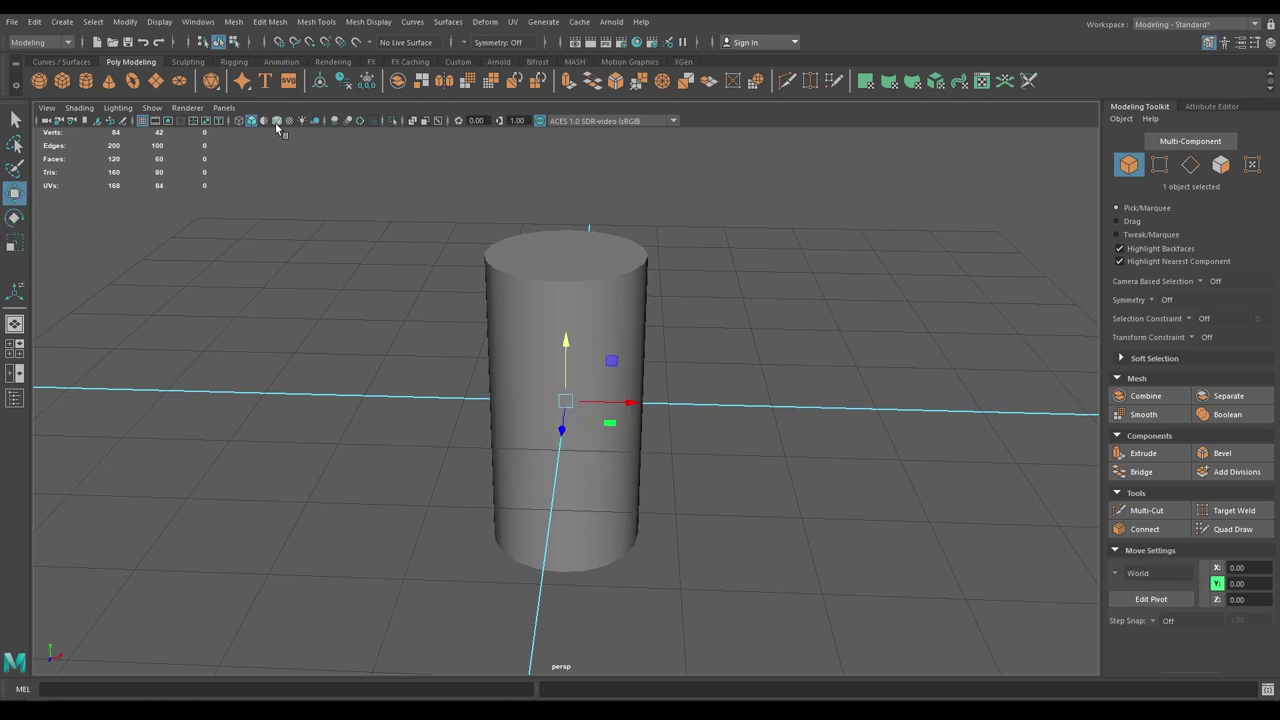
Show wireframe on the shaded models and set the horizontal cylinder's height to 5
click(276, 120)
alt+drag(334, 311, 309, 294)
key(t)
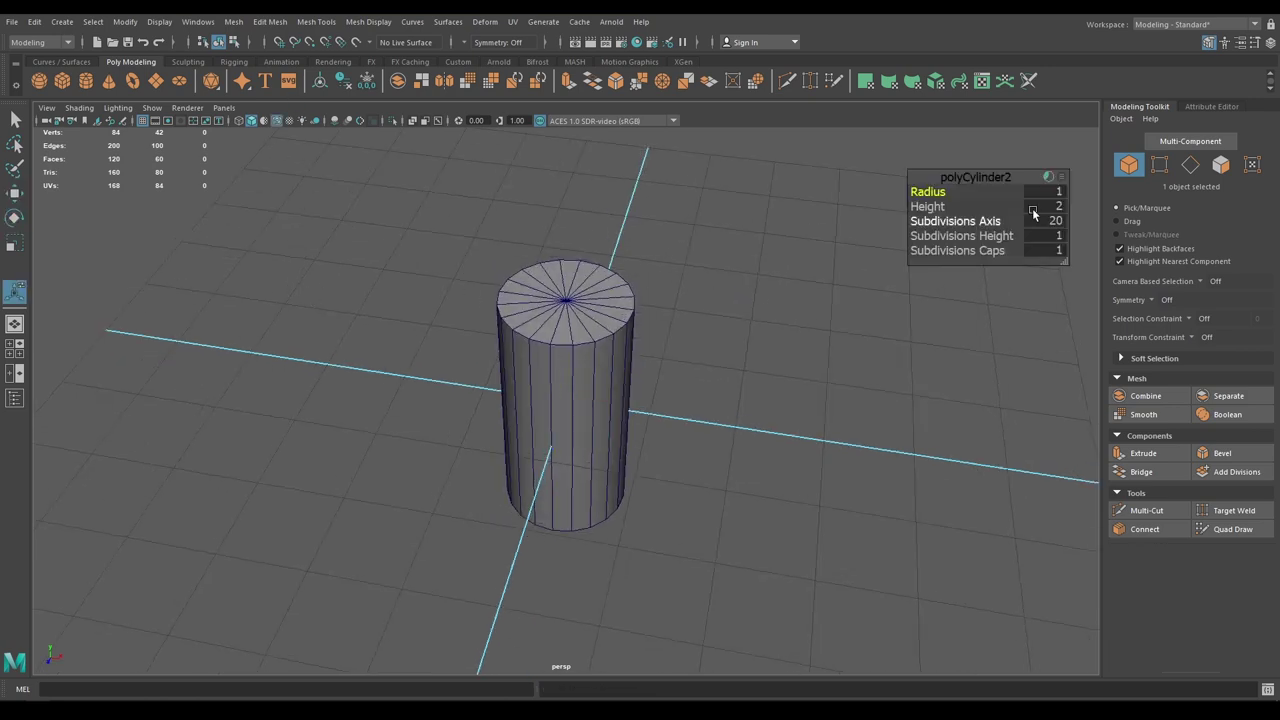
click(1034, 211)
text(5)
key(Return)
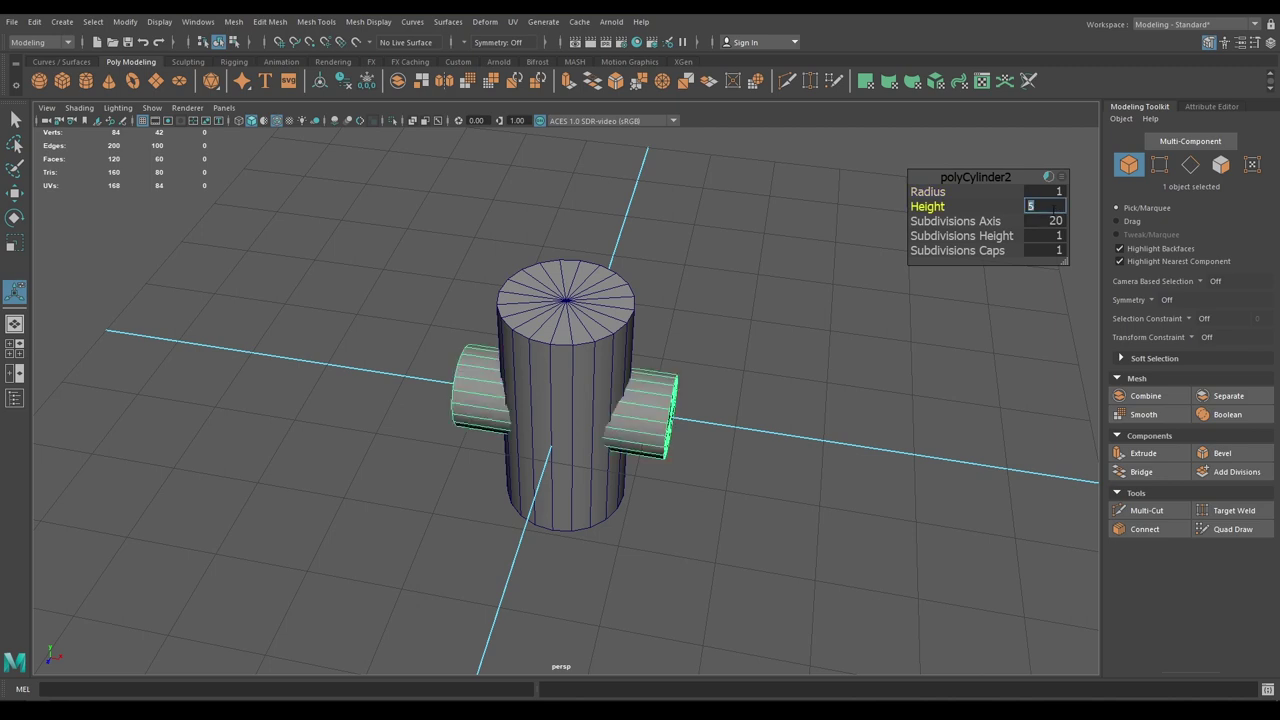
alt+drag(890, 236, 937, 241)
Set the horizontal cylinder's axis subdivisions to 12
click(1048, 221)
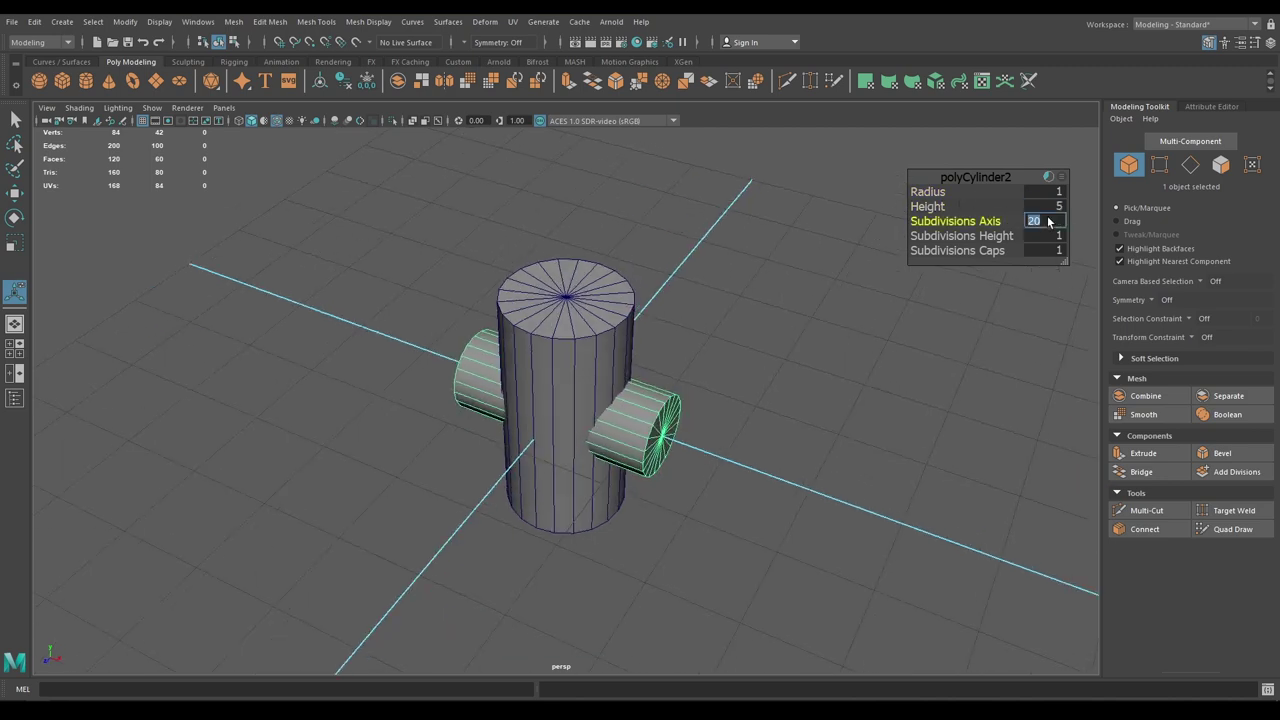
text(12)
key(Return)
alt+drag(926, 283, 737, 643)
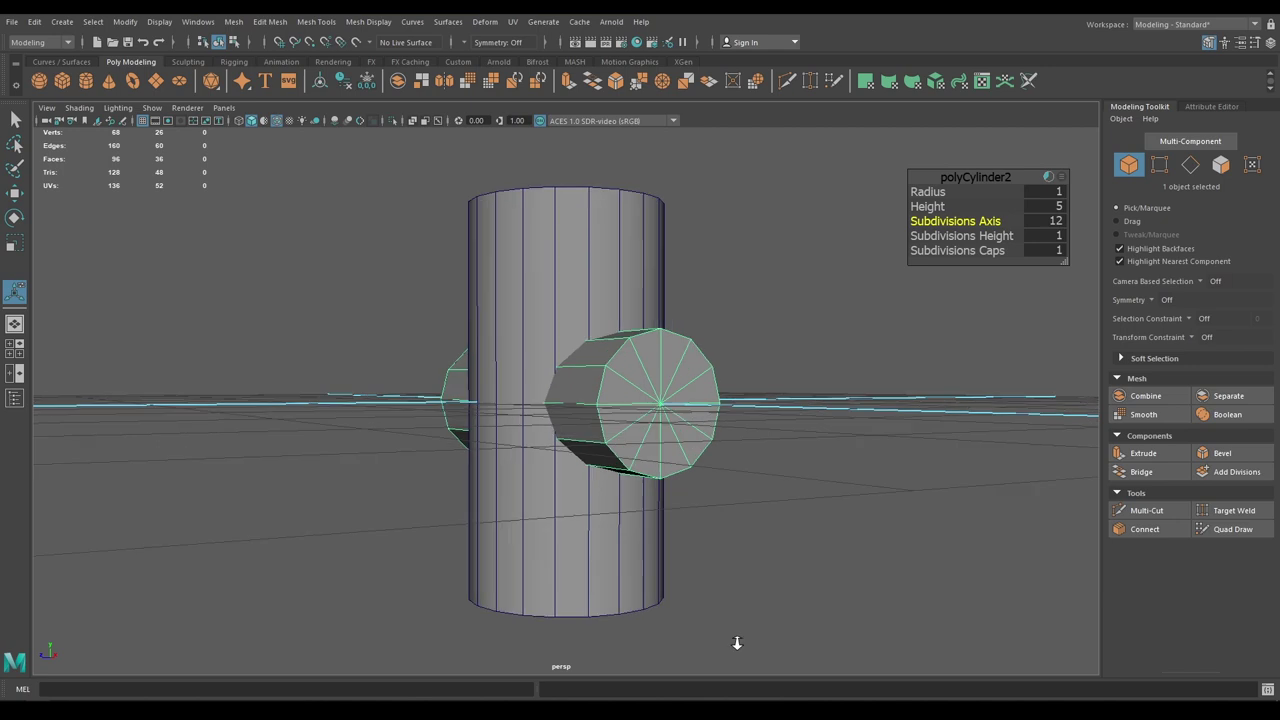
alt+right_drag(737, 643, 715, 560)
alt+drag(715, 560, 673, 515)
scroll(676, 515, up, 1)
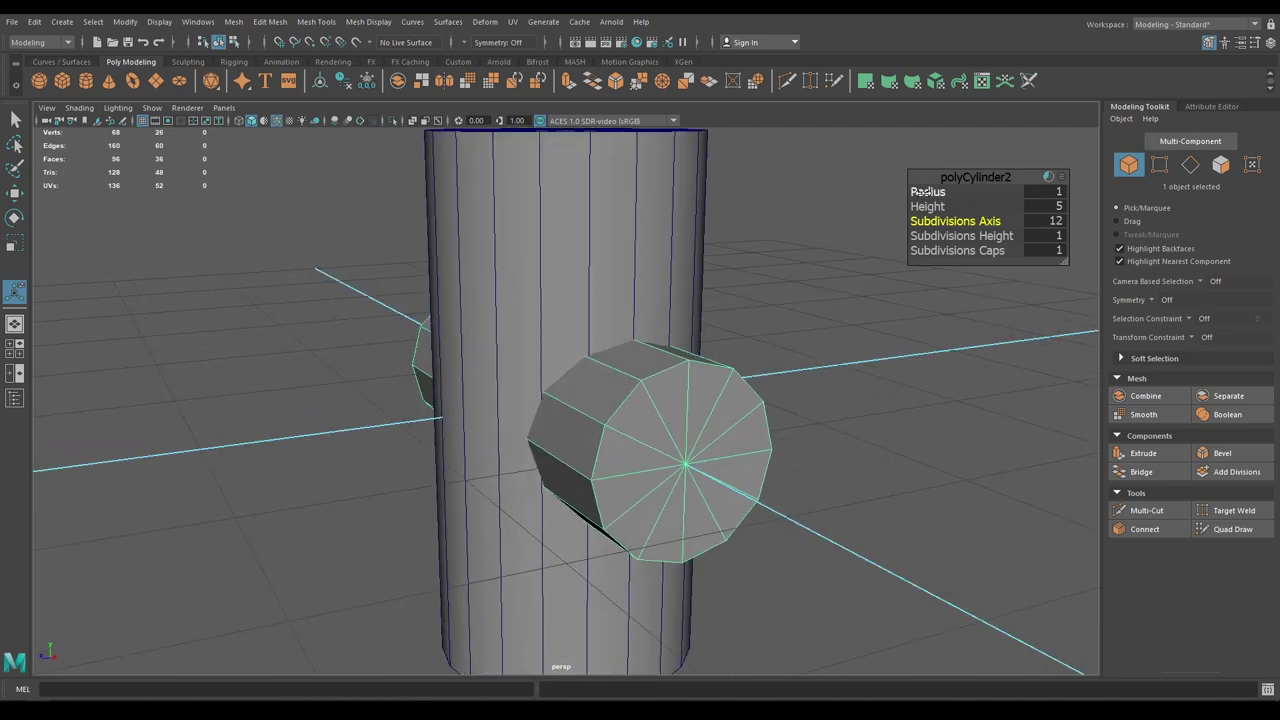
Reduce the horizontal cylinder's radius and raise the cylinder to 0.70 in Y
drag(928, 192, 902, 194)
alt+middle_drag(820, 360, 737, 153)
alt+drag(737, 153, 751, 303)
alt+middle_drag(751, 303, 768, 416)
alt+drag(768, 416, 796, 413)
key(w)
alt+right_drag(734, 377, 684, 250)
alt+drag(684, 250, 491, 318)
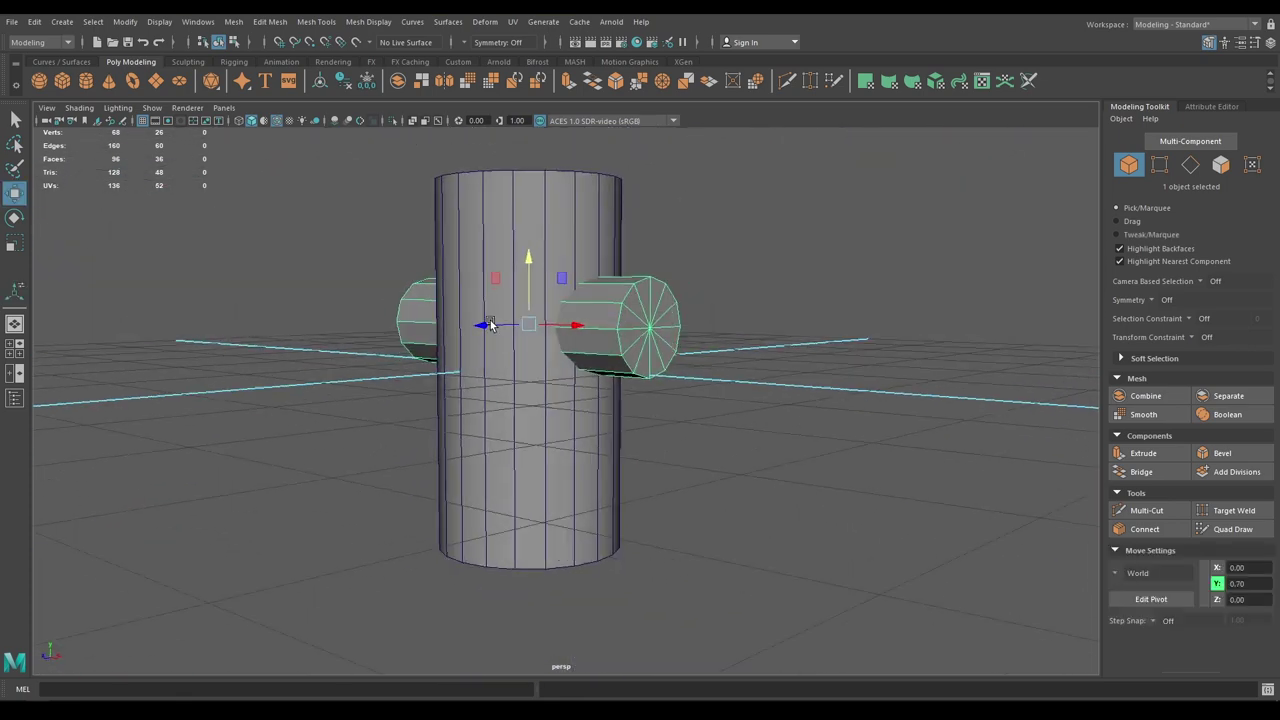
Examine the horizontal cylinder's size and position against the vertical cylinder in the side and perspective views
alt+right_drag(491, 318, 511, 377)
alt+drag(511, 377, 425, 456)
key(space)
drag(500, 329, 572, 327)
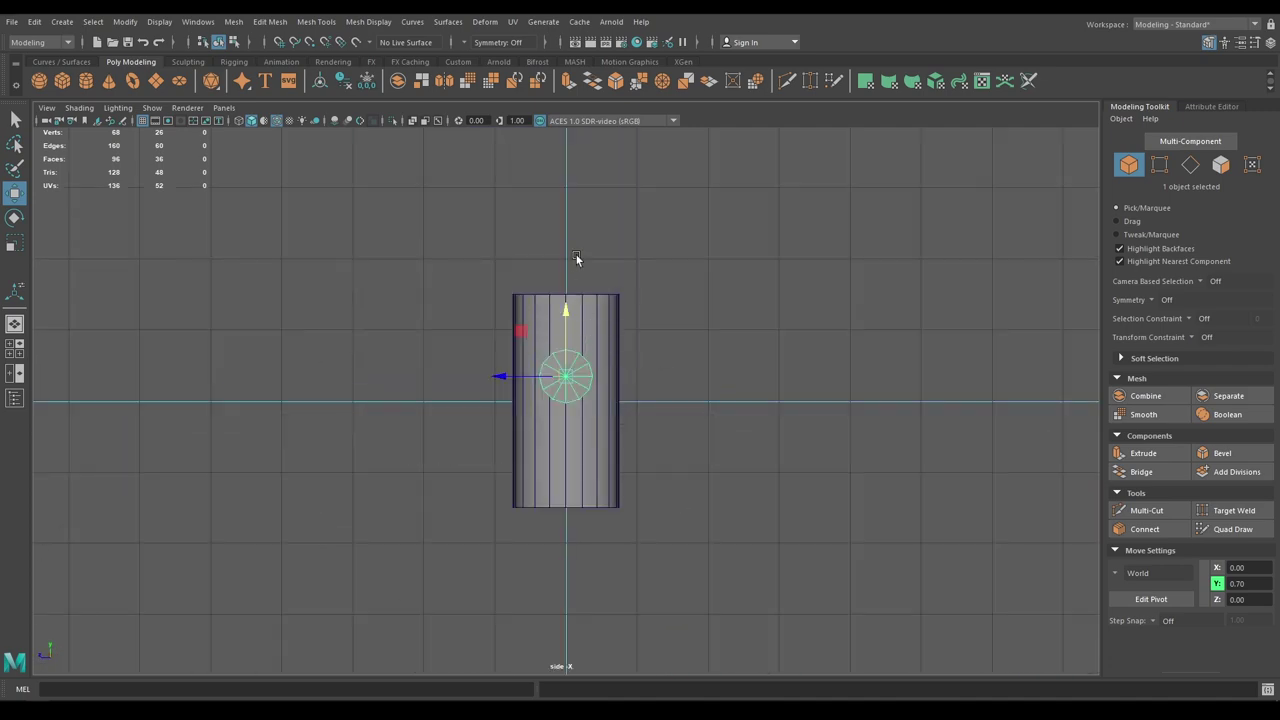
alt+right_drag(577, 260, 677, 497)
scroll(677, 497, up, 3)
alt+right_drag(597, 261, 629, 491)
key(space)
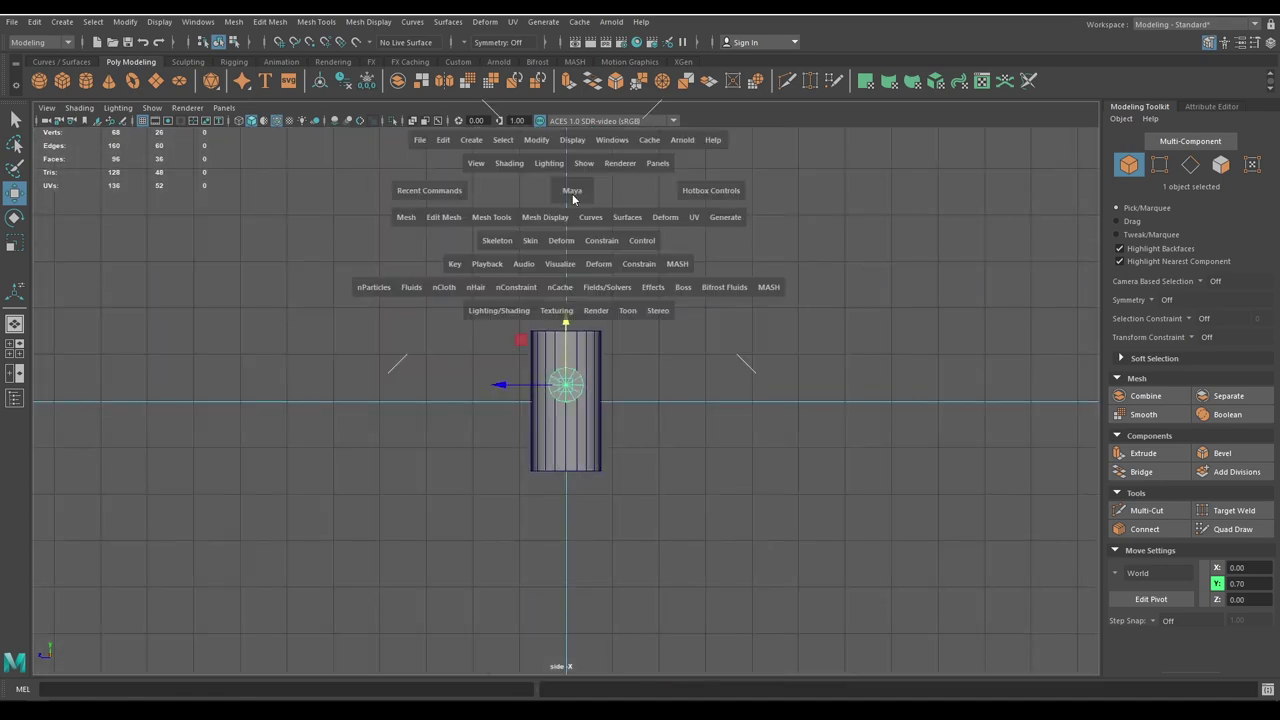
drag(572, 193, 572, 148)
alt+drag(597, 337, 640, 350)
alt+right_drag(640, 350, 626, 430)
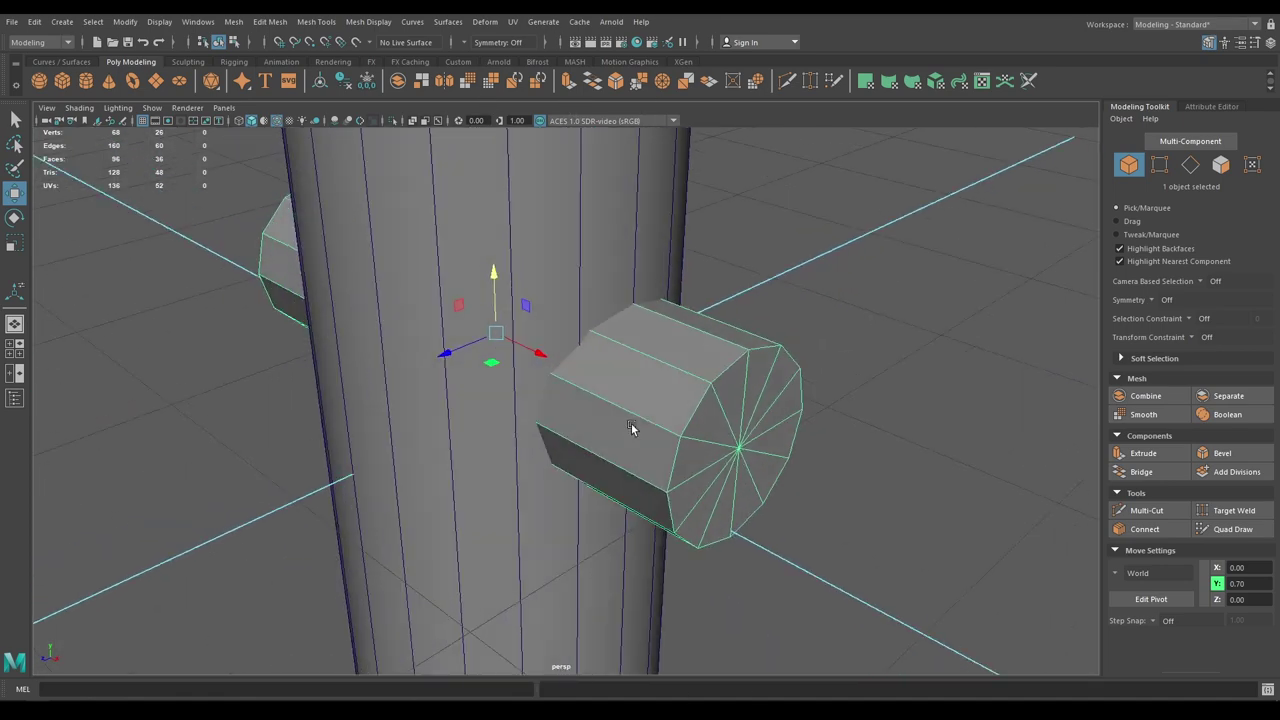
alt+drag(630, 427, 570, 378)
Insert an edge loop around the vertical cylinder just below the horizontal cylinder, using the side view for placement
click(557, 300)
alt+drag(624, 289, 571, 225)
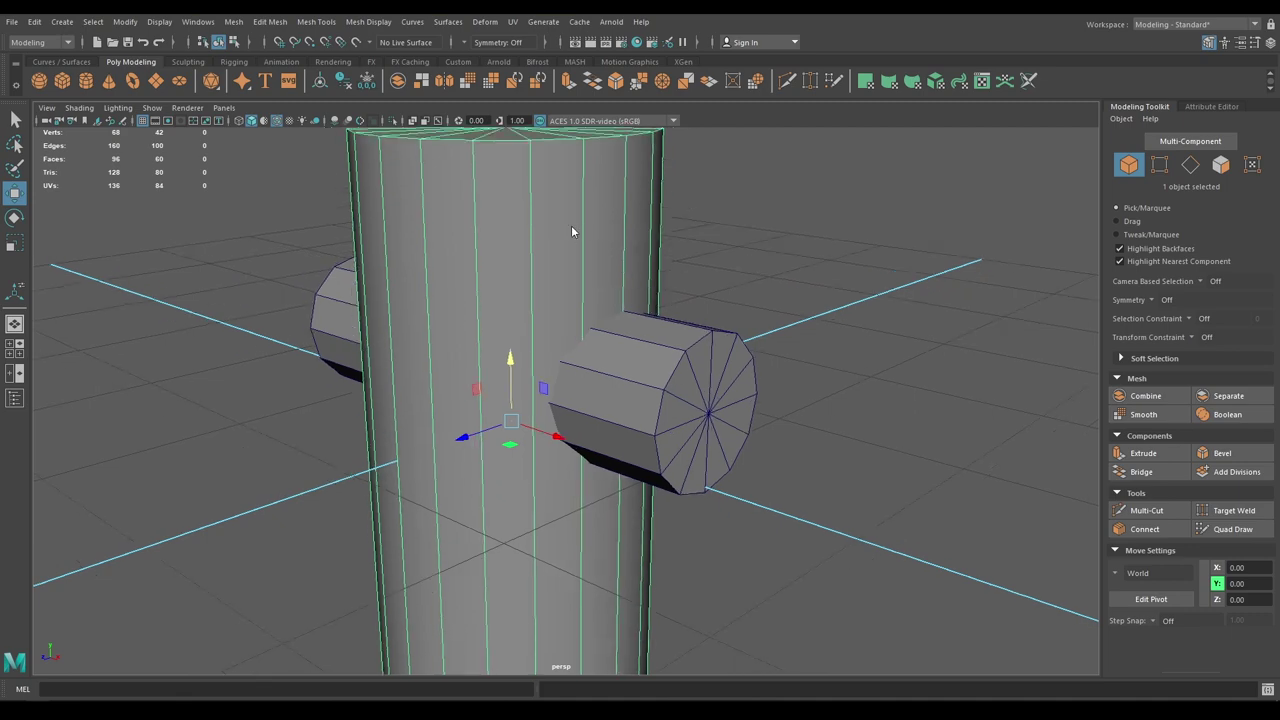
shift+right_click(571, 226)
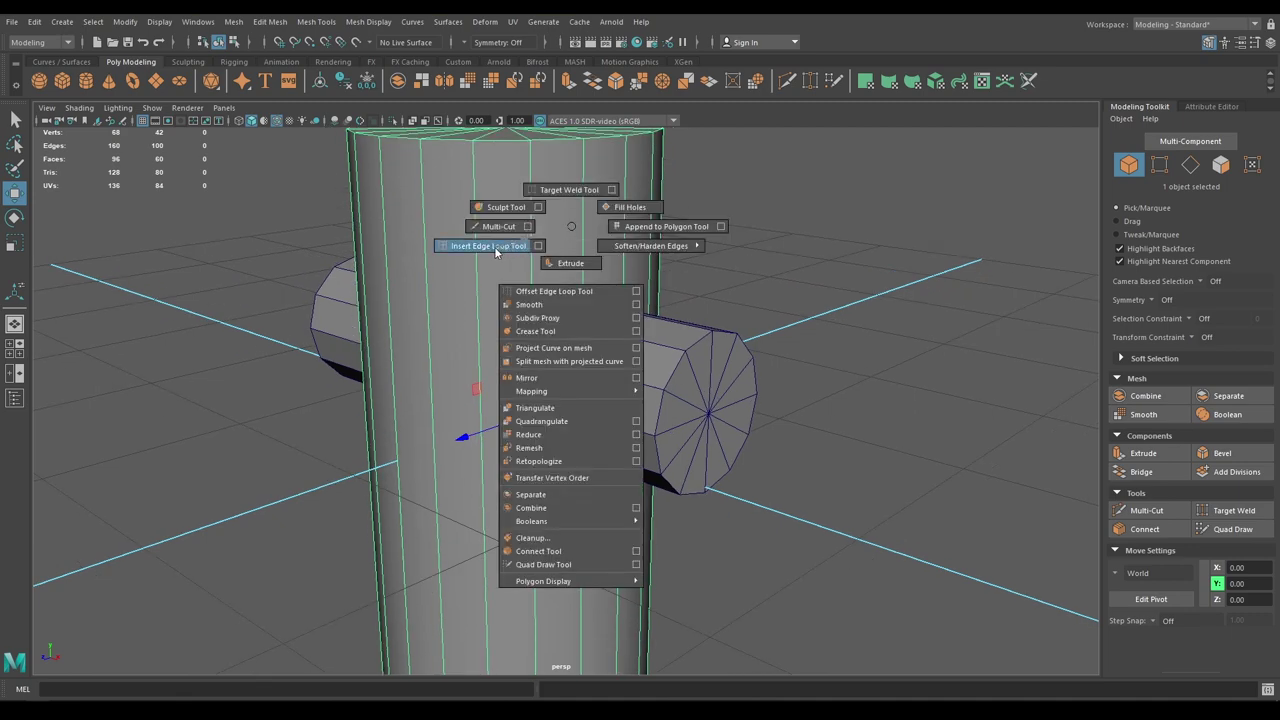
shift+right_drag(496, 252, 494, 252)
alt+drag(482, 280, 532, 296)
alt+right_drag(532, 296, 546, 321)
key(space)
drag(546, 322, 605, 322)
alt+right_drag(602, 404, 640, 535)
drag(564, 422, 565, 424)
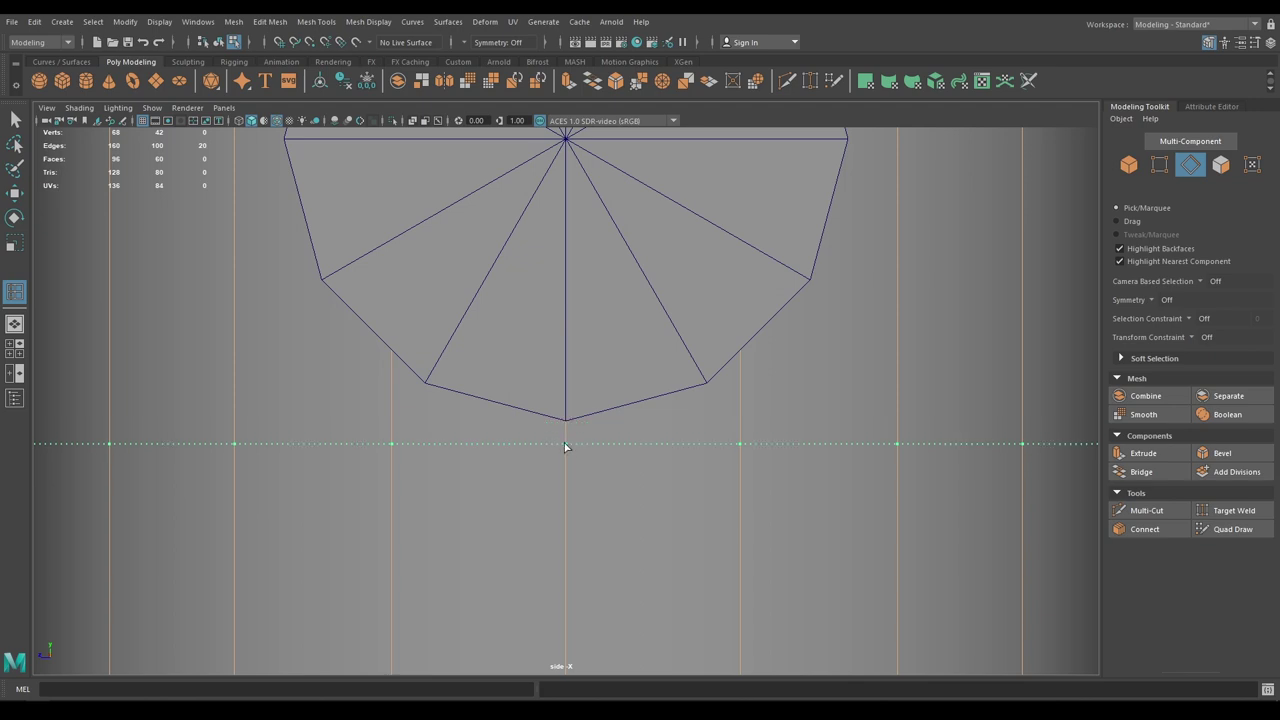
drag(565, 443, 565, 444)
Insert two more edge loops on the vertical cylinder, one just above the horizontal cylinder and one through its centre
alt+right_drag(566, 456, 561, 399)
alt+middle_drag(561, 399, 554, 513)
alt+right_drag(554, 513, 604, 606)
drag(558, 318, 557, 322)
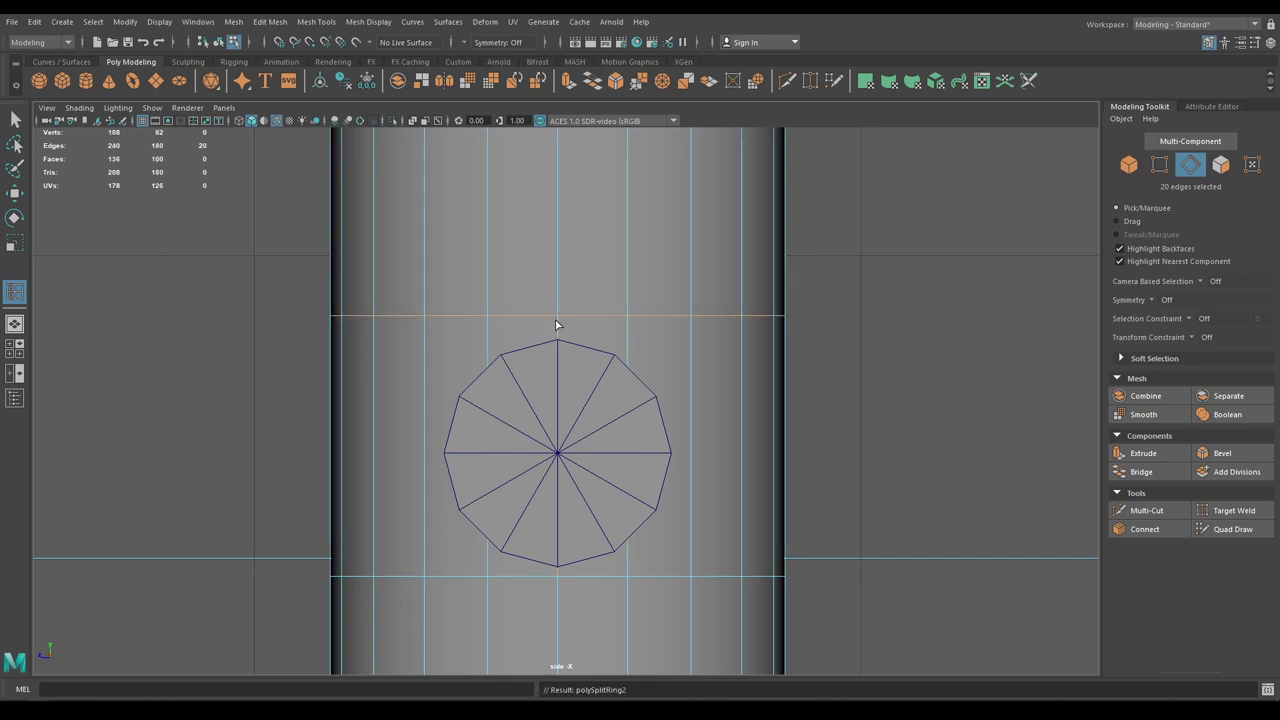
click(424, 451)
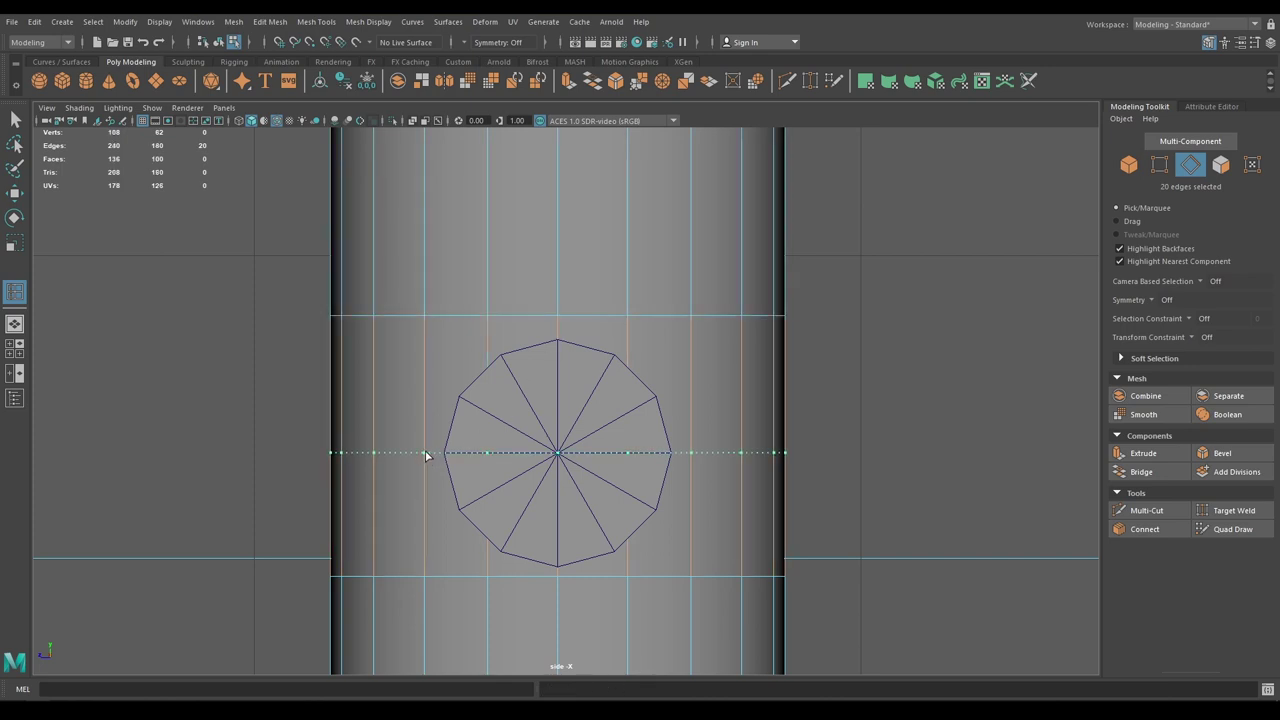
drag(425, 452, 500, 447)
key(space)
key(w)
Select both cylinders in object mode and merge them with a Boolean union
mouse_move(641, 385)
alt+mouse_down()
mouse_move(570, 400)
mouse_move(637, 372)
alt+mouse_up()
right_drag(601, 328, 672, 306)
alt+drag(505, 245, 540, 260)
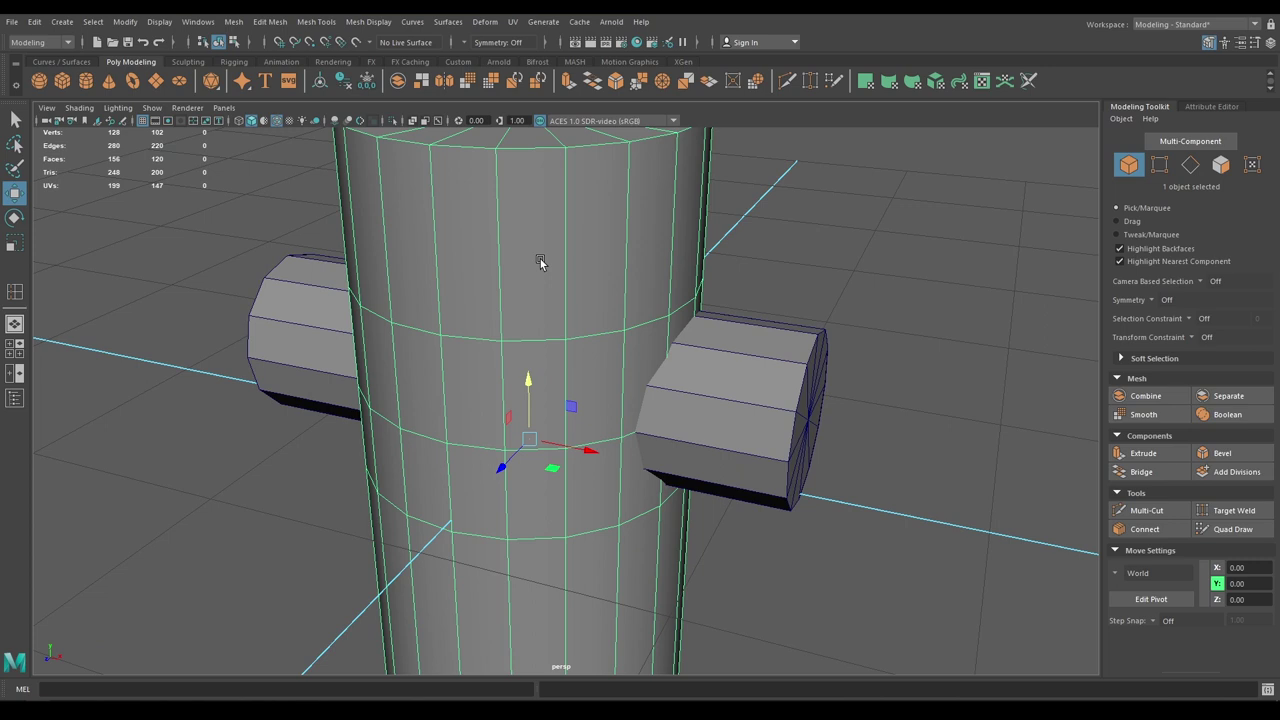
shift+click(747, 376)
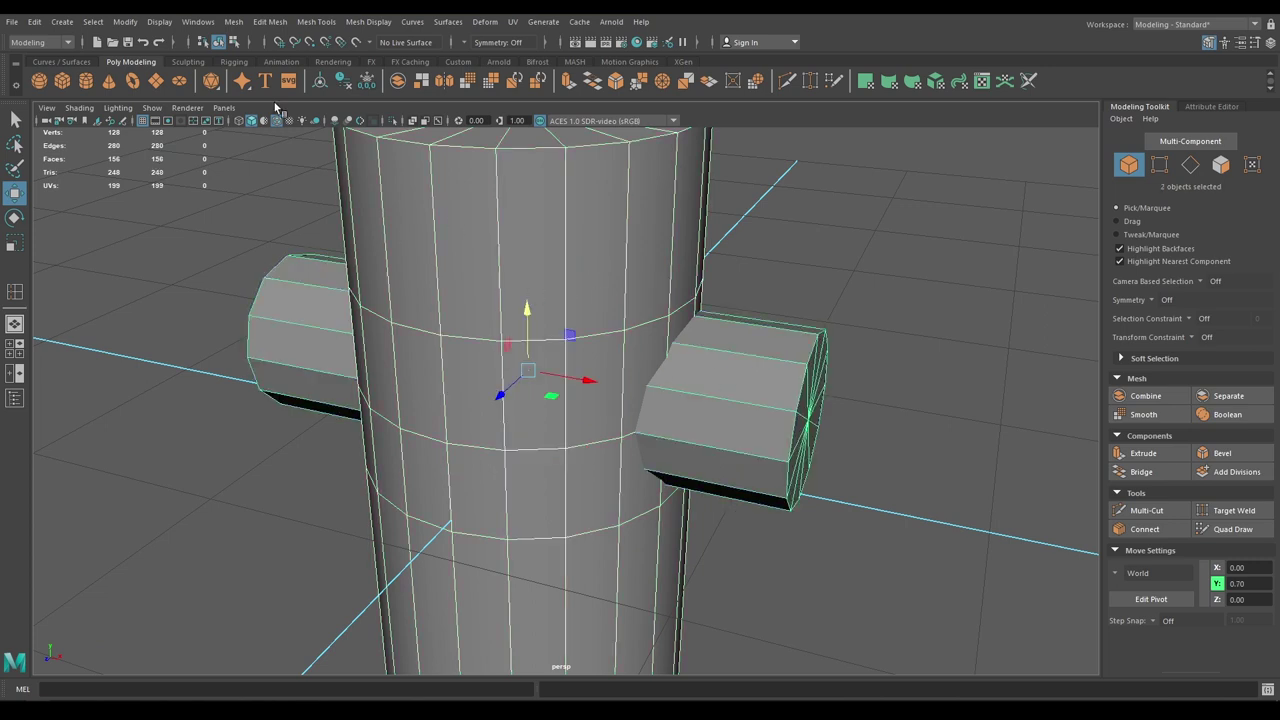
click(233, 21)
mouse_move(262, 60)
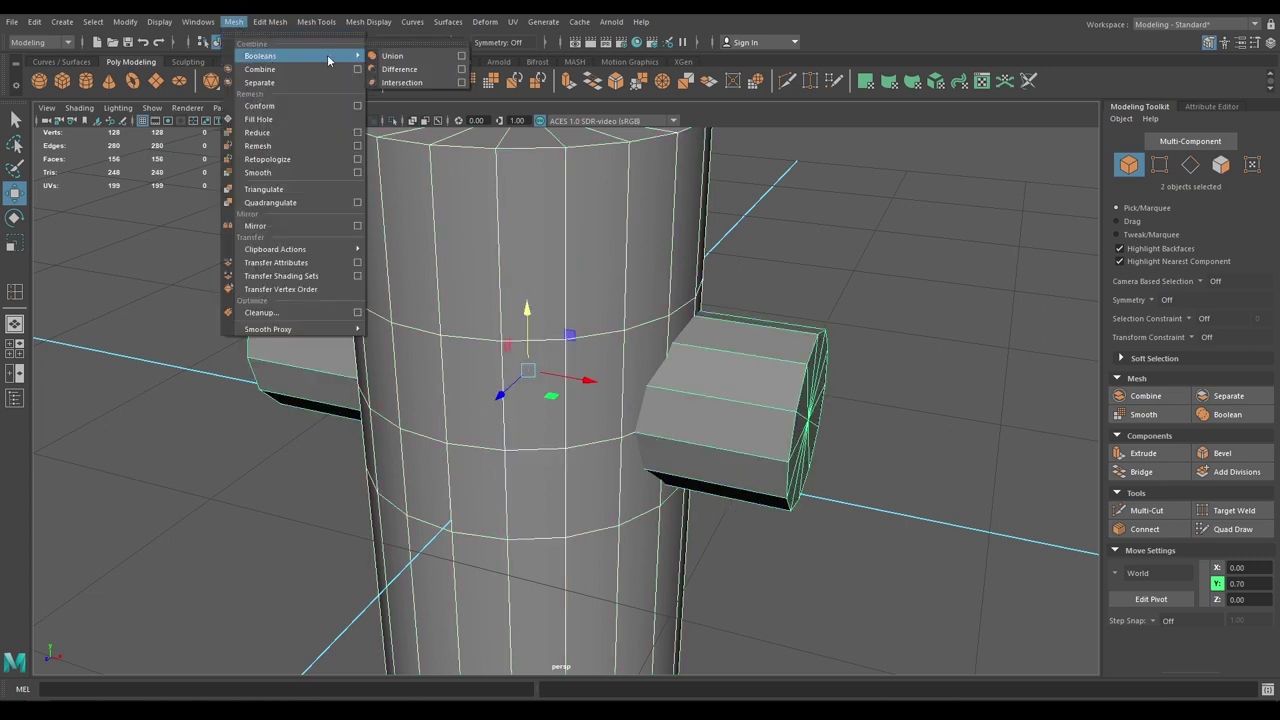
click(396, 60)
scroll(634, 465, down, 4)
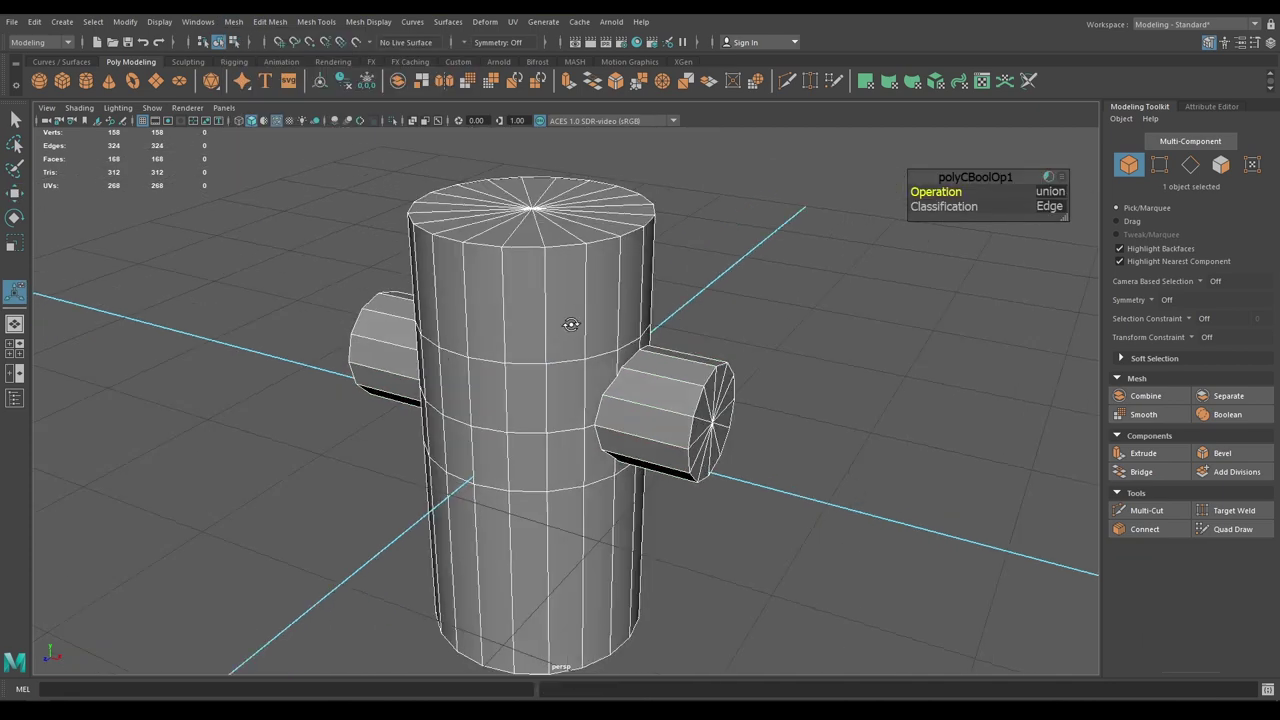
alt+drag(571, 324, 530, 351)
key(w)
Target weld the stray edge vertices on the upper part of the cylinder junction onto the neighbouring corner vertices
alt+drag(470, 287, 543, 306)
alt+right_drag(543, 306, 652, 545)
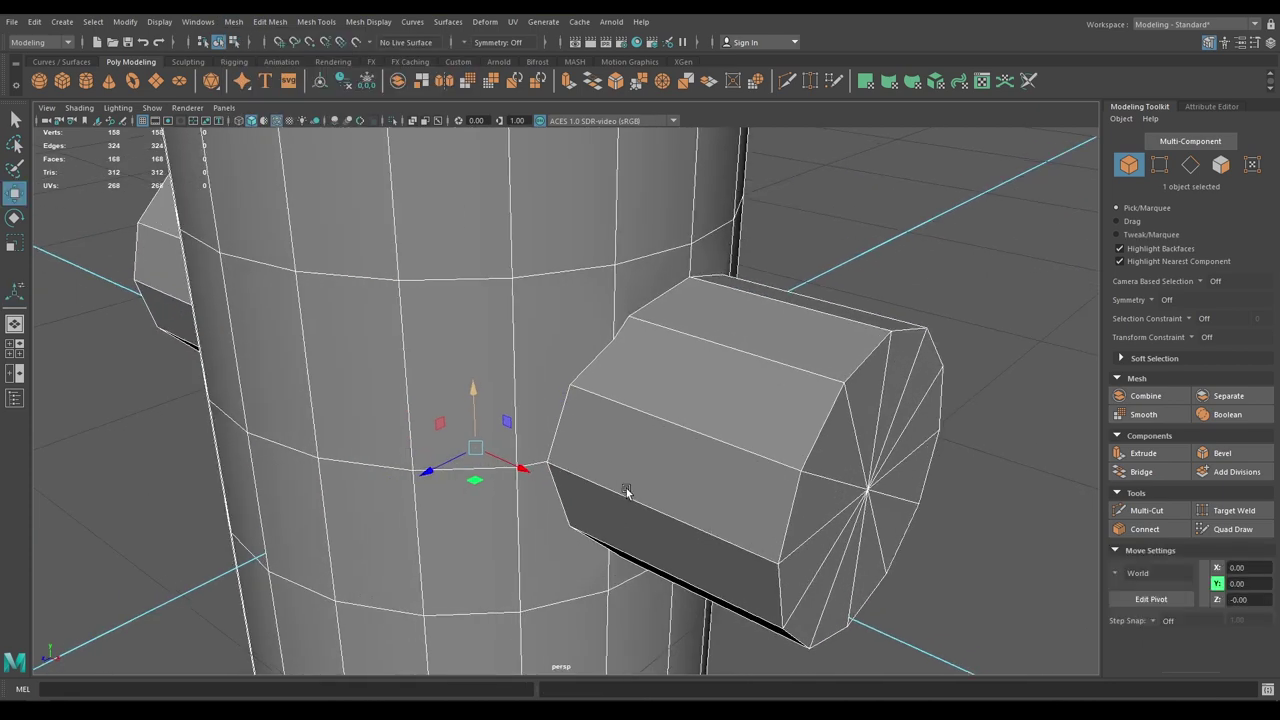
alt+right_drag(628, 491, 570, 468)
alt+drag(570, 468, 549, 458)
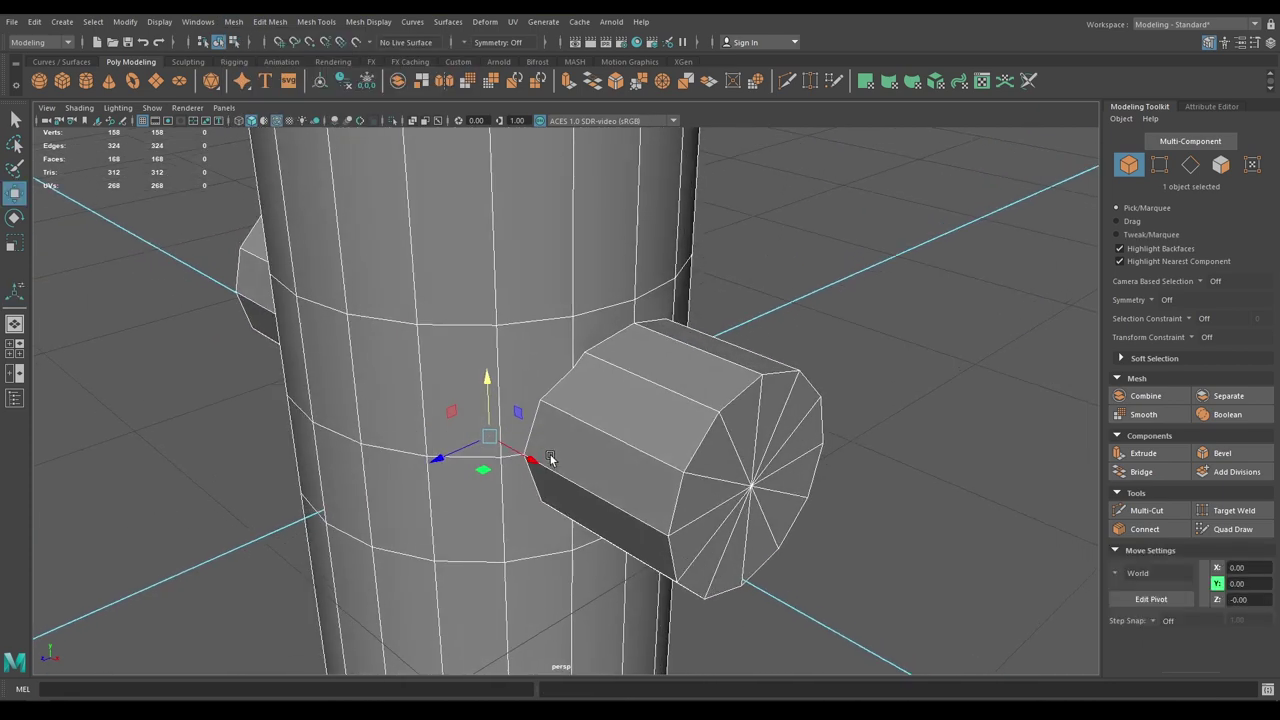
scroll(553, 431, up, 4)
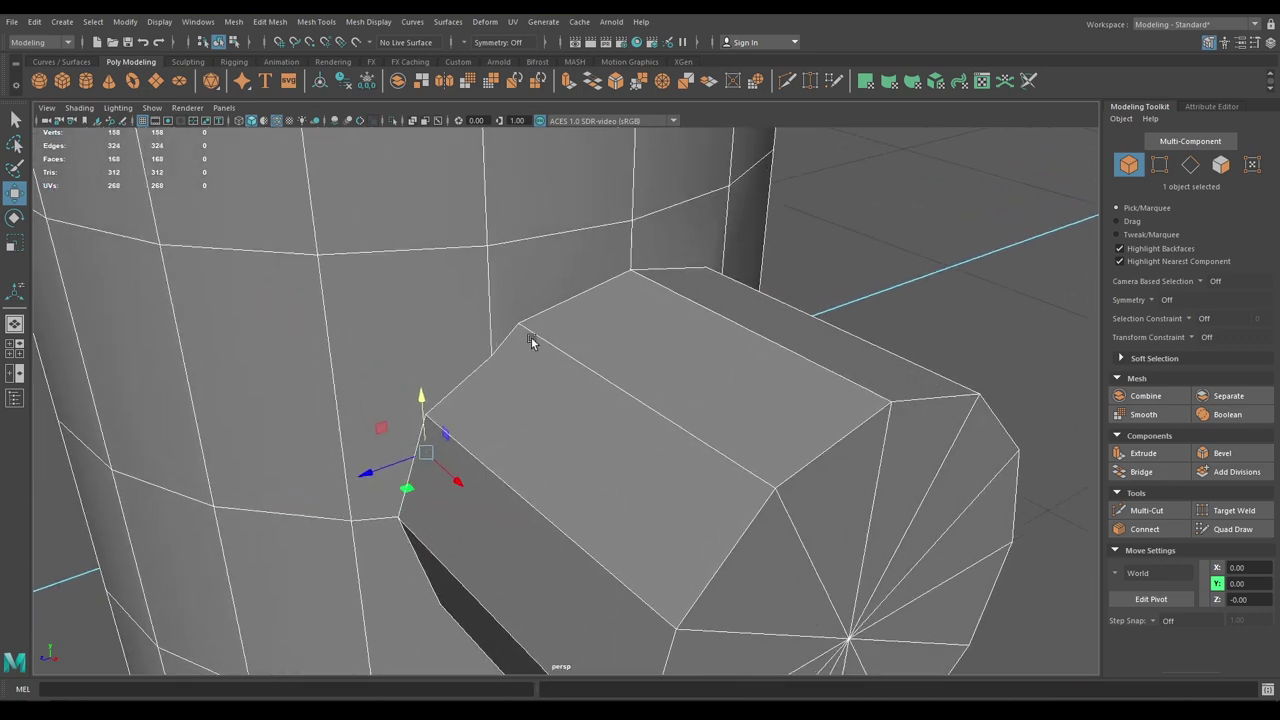
right_drag(531, 345, 468, 340)
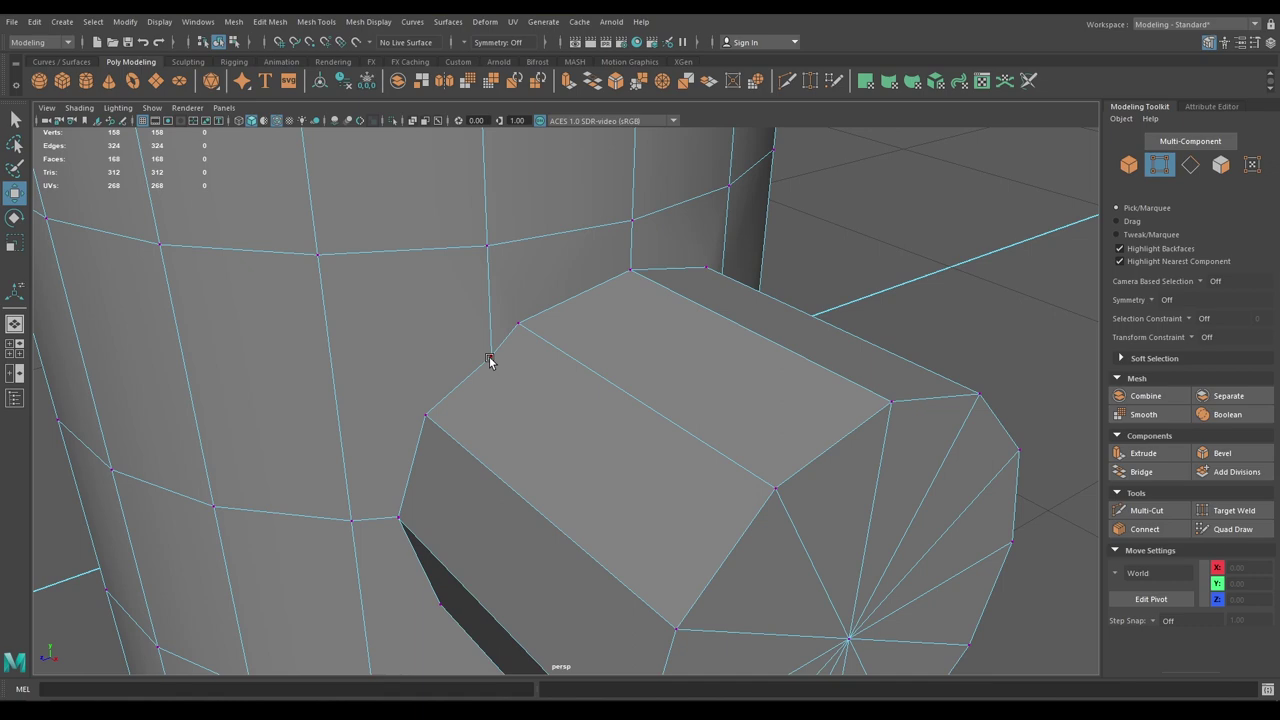
click(491, 355)
mouse_move(561, 335)
shift+right_down()
mouse_move(549, 314)
mouse_move(537, 338)
shift+right_up()
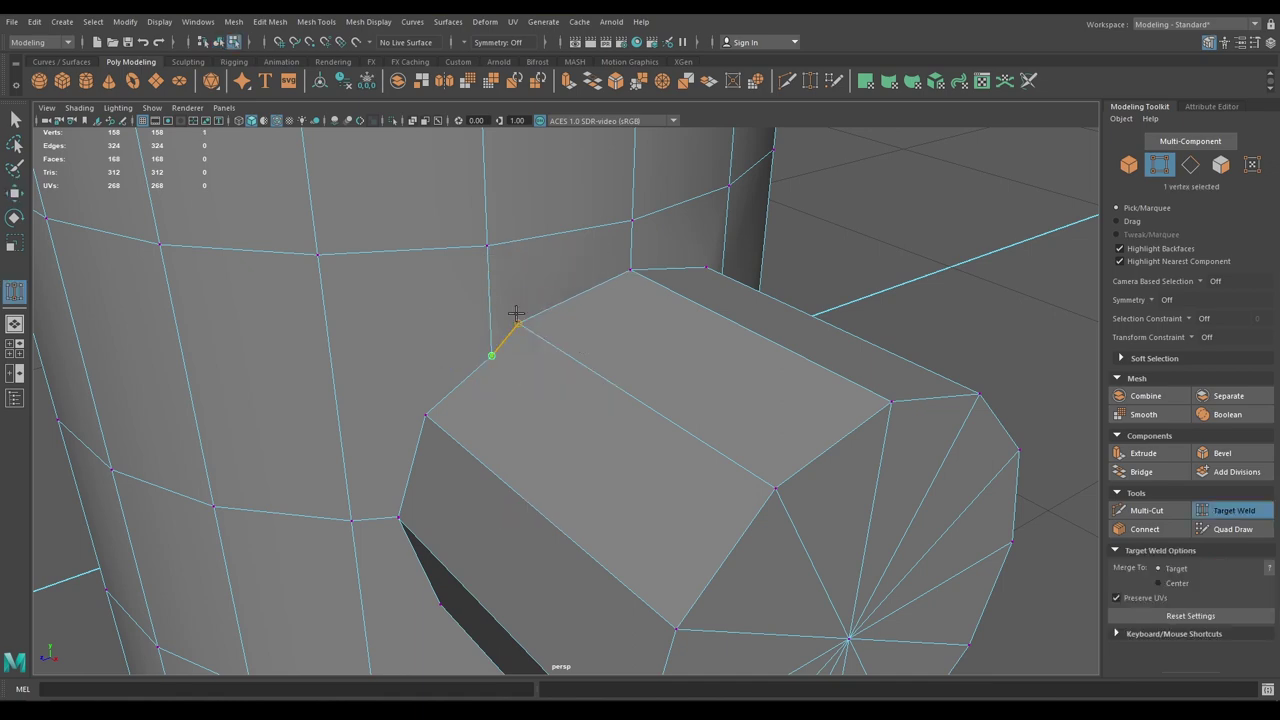
drag(516, 314, 517, 318)
alt+drag(530, 325, 438, 310)
alt+drag(503, 406, 492, 354)
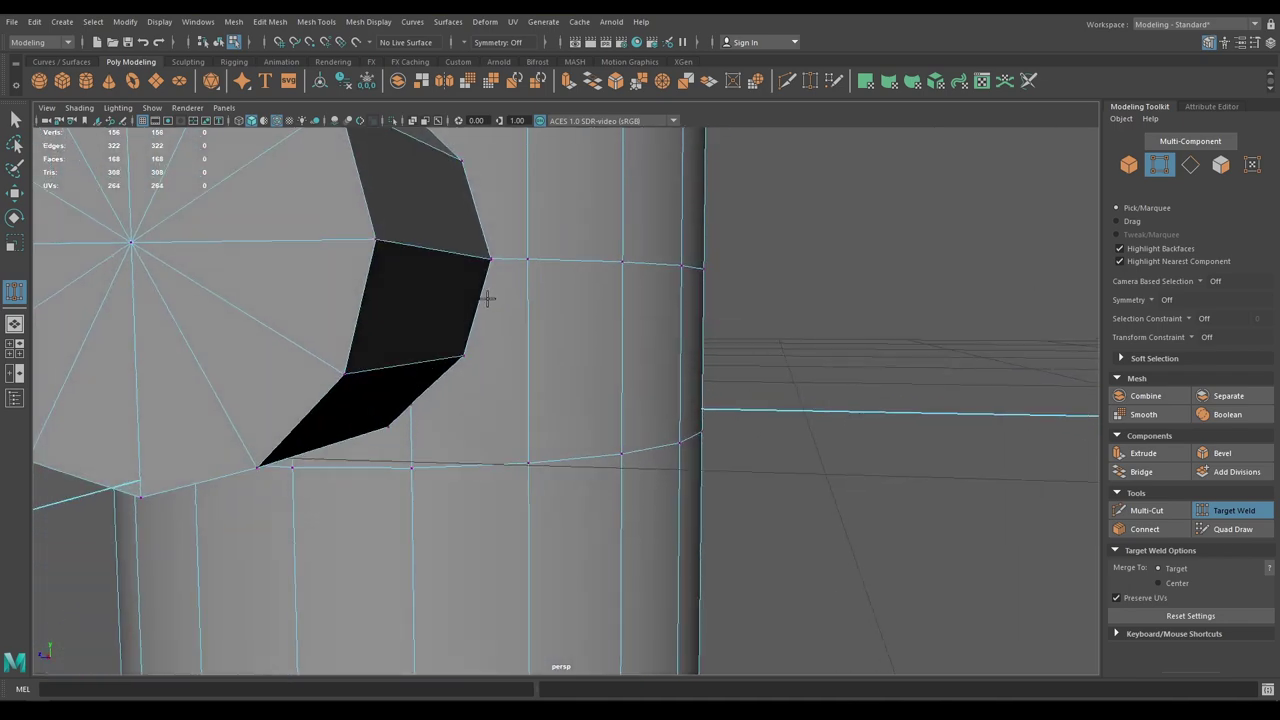
Target weld the closely spaced vertices along the lower side of the cylinder junction
alt+drag(487, 298, 386, 289)
alt+right_drag(386, 289, 435, 543)
alt+middle_drag(331, 330, 389, 383)
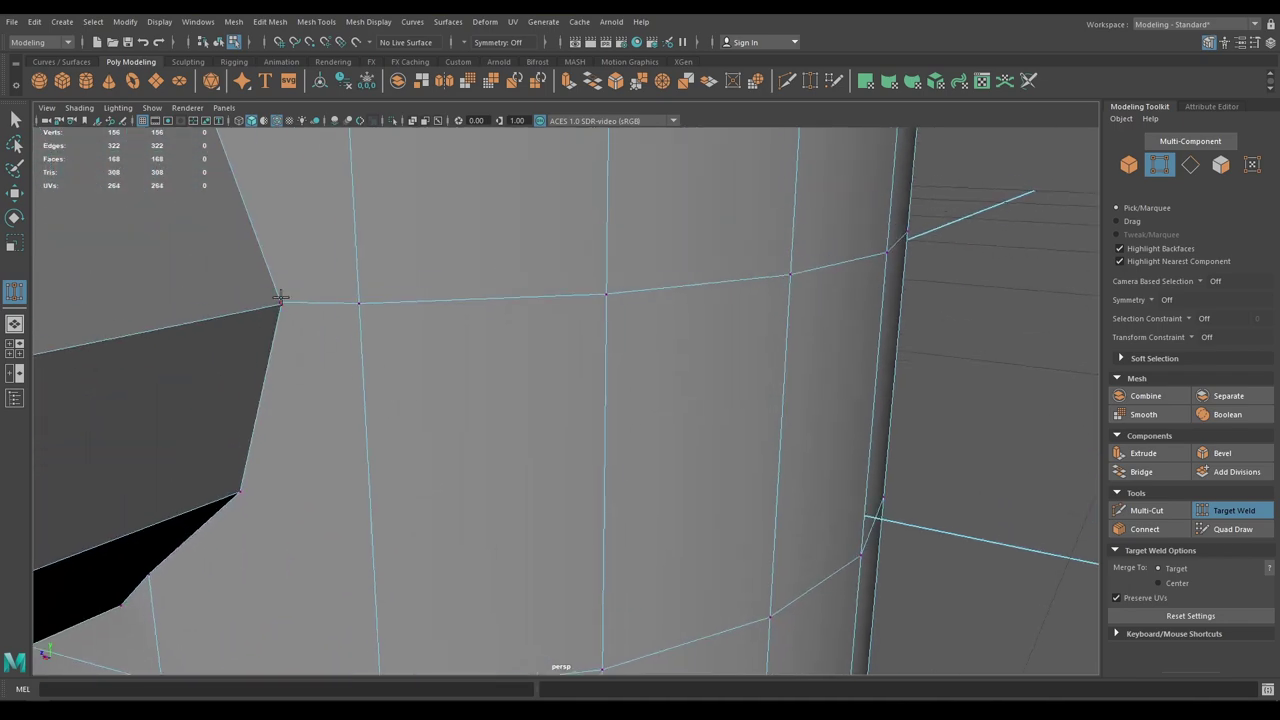
alt+drag(323, 415, 388, 285)
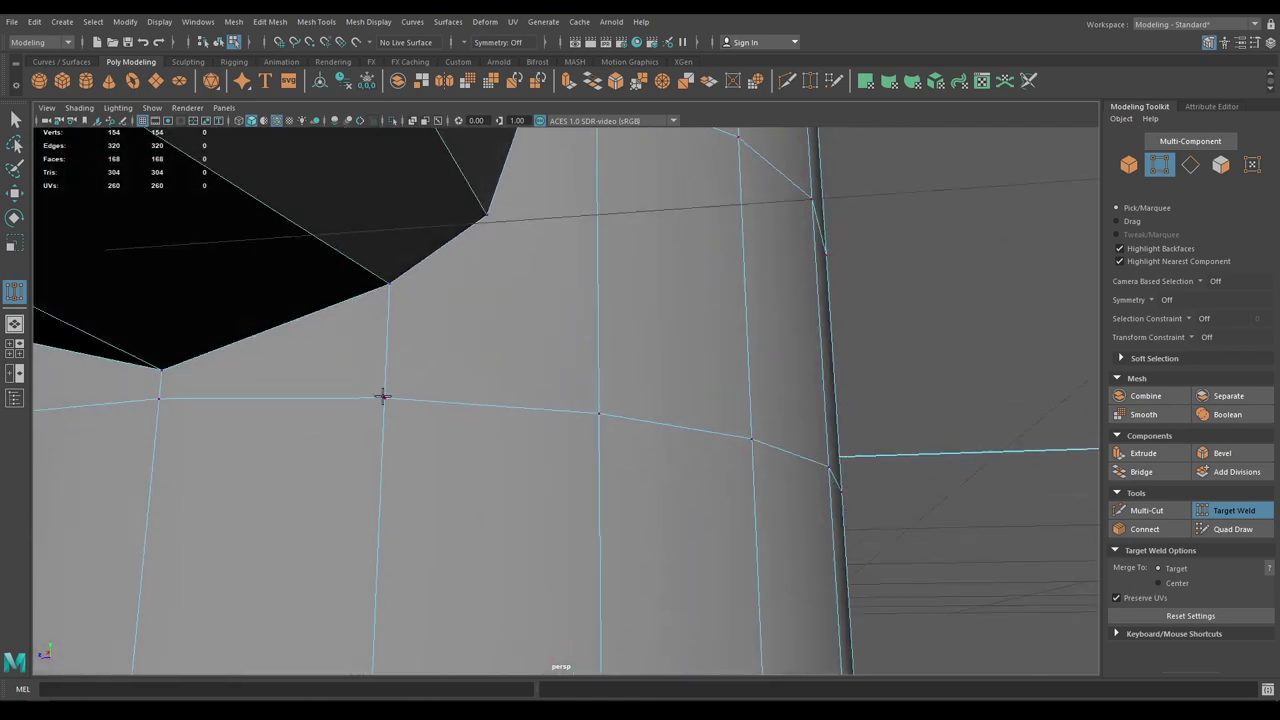
Undo the last weld and weld the stray vertex under the horizontal cylinder onto the adjacent corner vertex instead
alt+drag(384, 396, 474, 264)
key(ctrl+z)
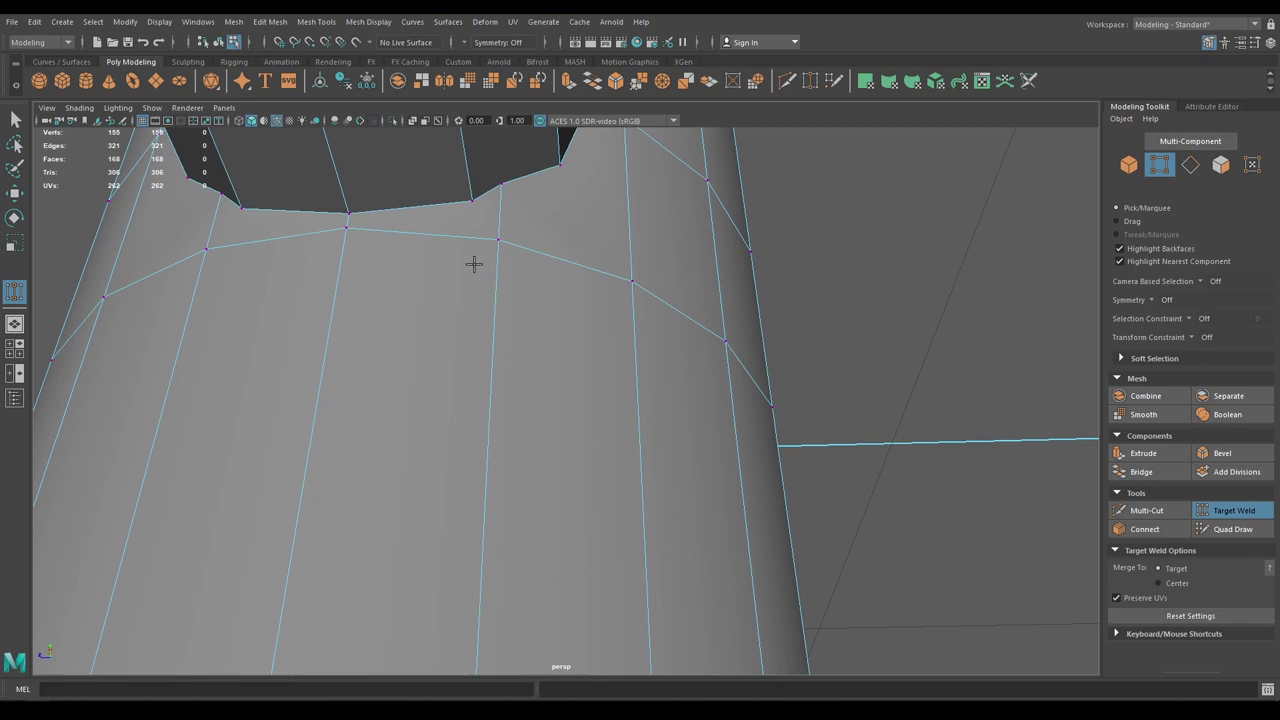
drag(501, 183, 473, 200)
alt+drag(470, 250, 486, 383)
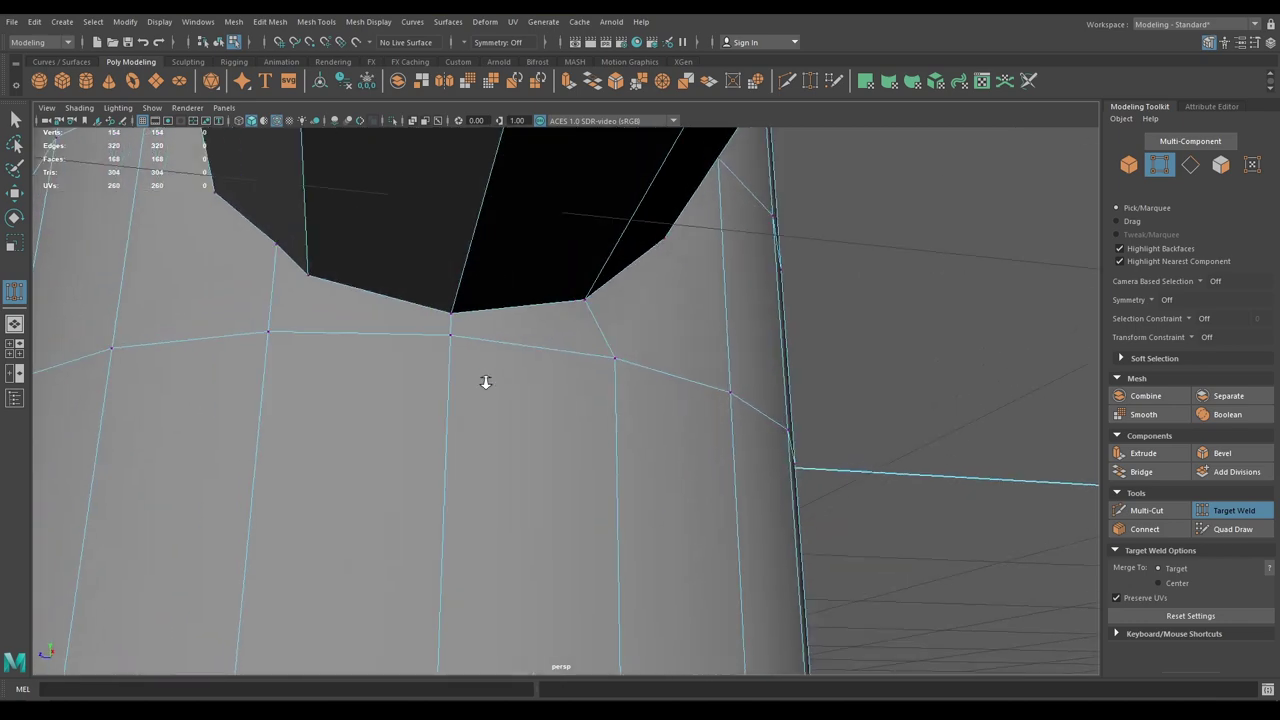
alt+right_drag(486, 383, 499, 463)
Target weld the stray vertex on the opposite lower side of the junction onto its adjacent corner vertex
alt+drag(402, 293, 453, 319)
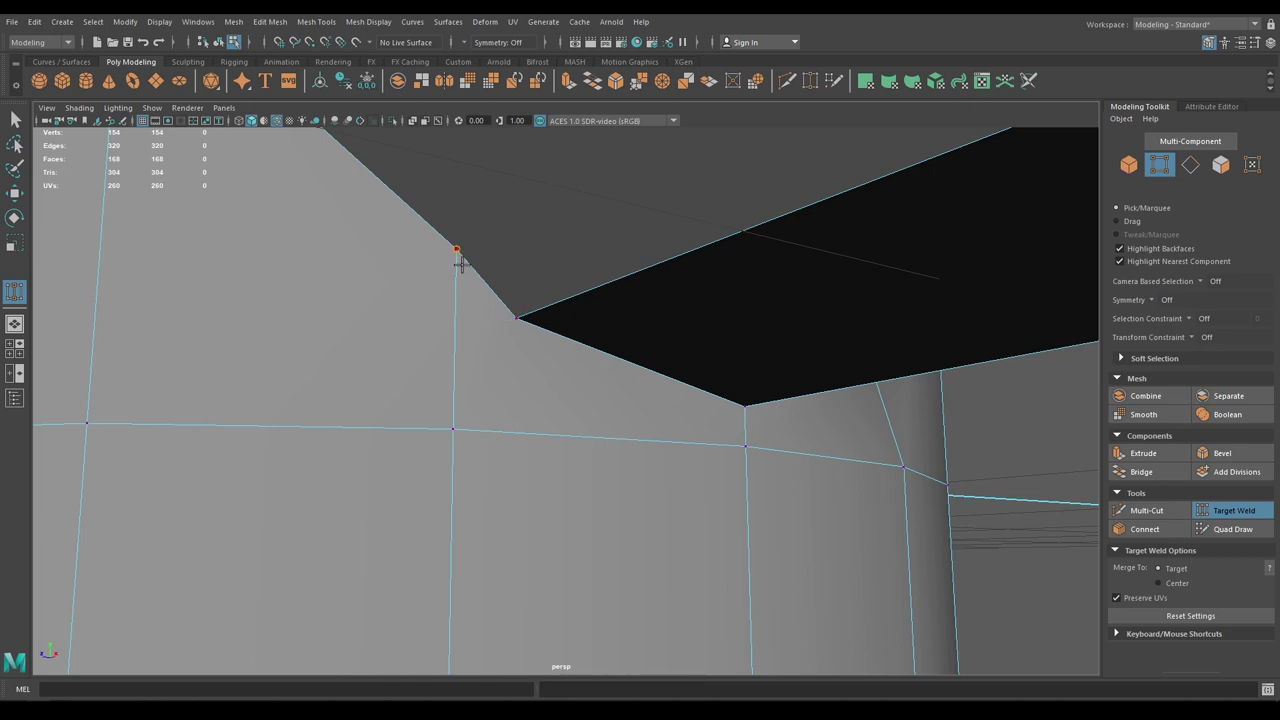
drag(462, 265, 501, 319)
alt+right_drag(501, 319, 471, 300)
alt+drag(471, 300, 499, 322)
alt+right_drag(565, 425, 609, 542)
alt+drag(531, 320, 489, 347)
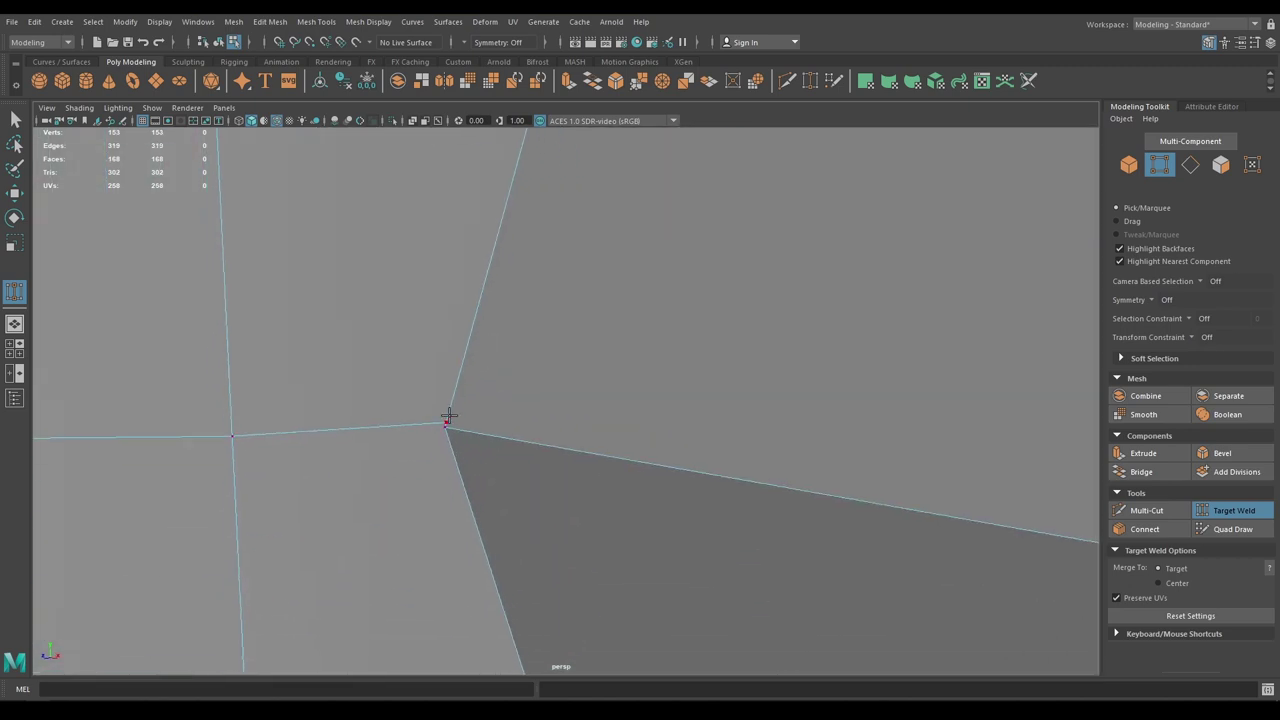
Target weld the stray vertices at the side corner and on both upper corners of the junction onto their neighbouring corner vertices
drag(443, 430, 446, 431)
alt+right_drag(463, 497, 426, 340)
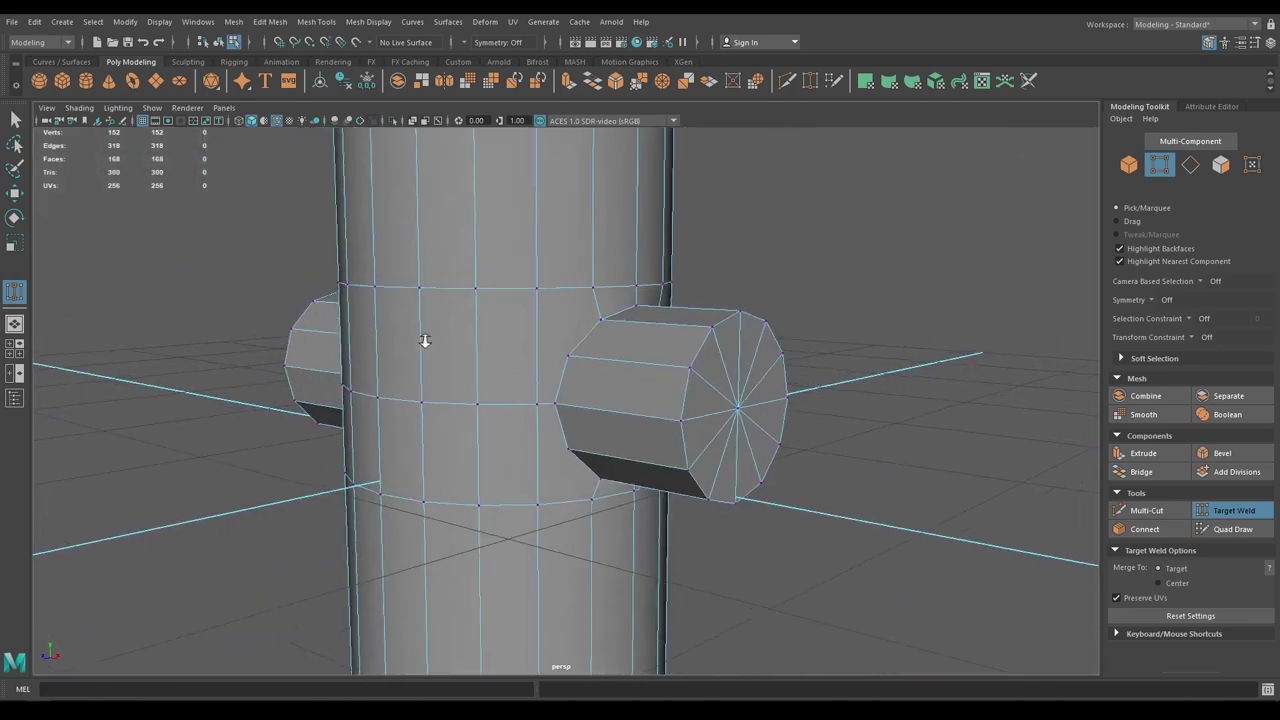
alt+drag(426, 340, 116, 350)
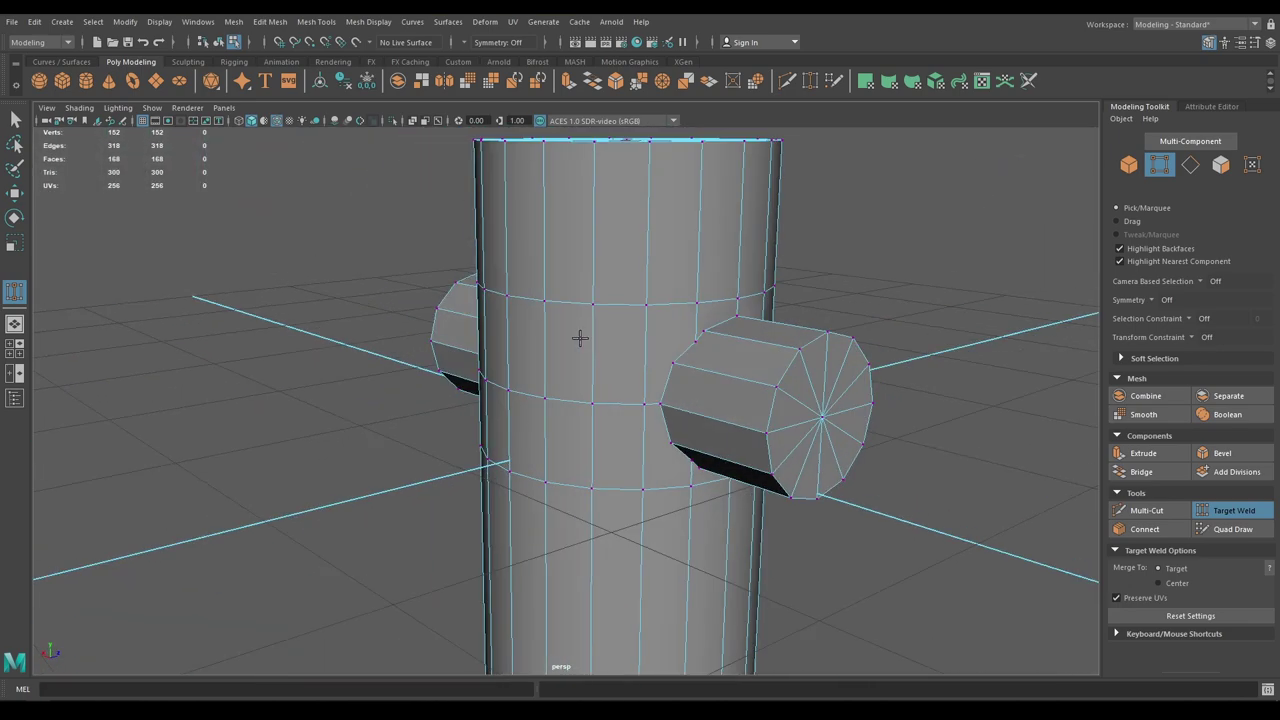
alt+right_drag(580, 337, 760, 458)
alt+middle_drag(760, 458, 642, 489)
drag(642, 390, 666, 350)
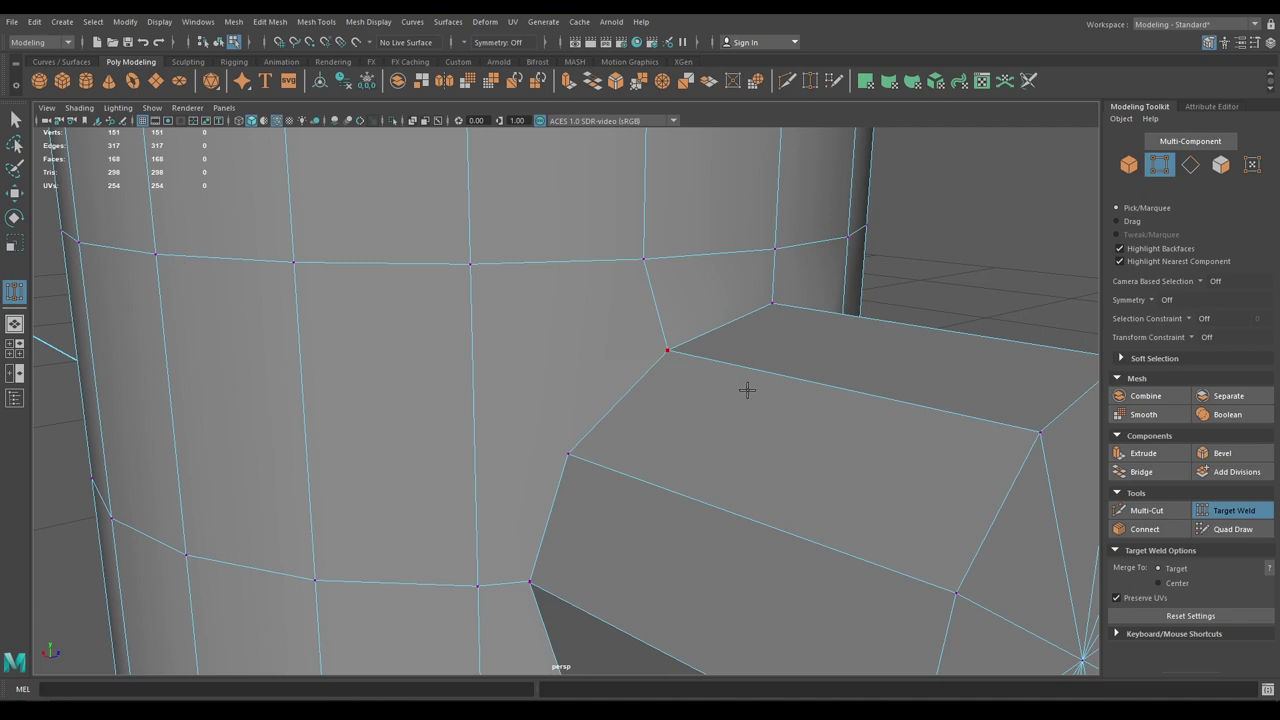
alt+drag(749, 386, 625, 395)
drag(527, 359, 503, 338)
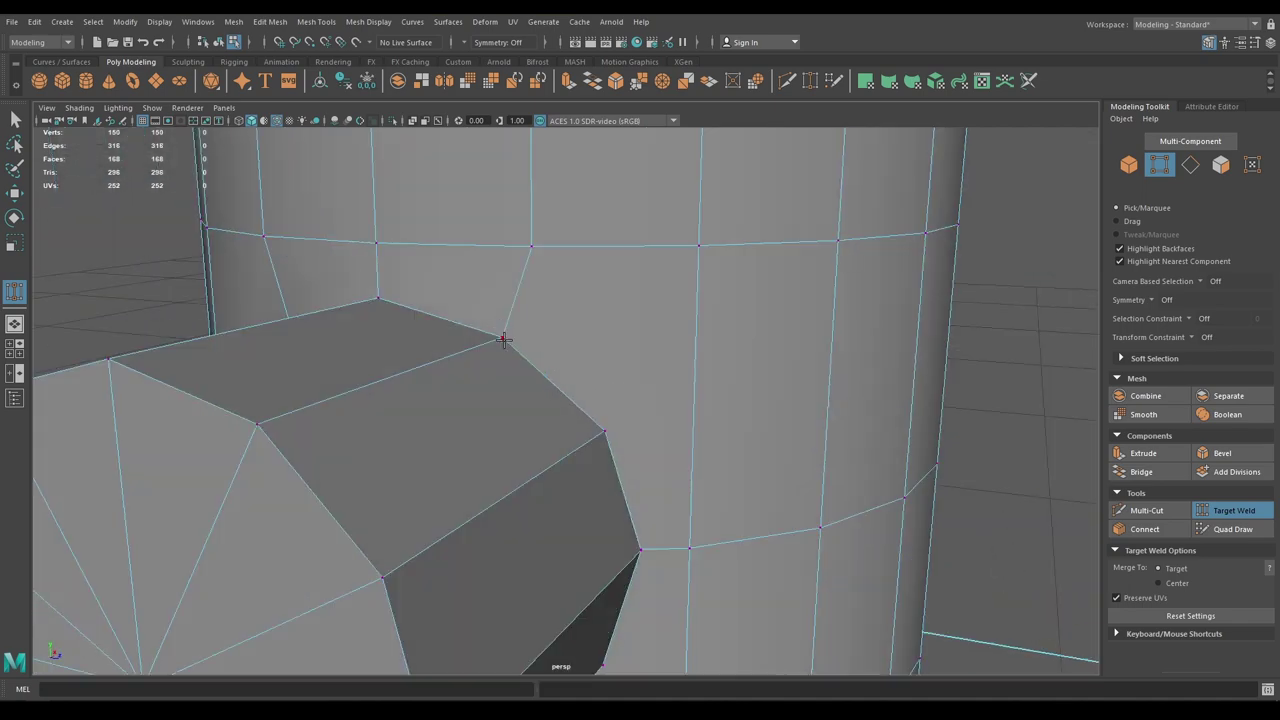
Target weld the remaining doubled vertices at the side corners where the horizontal cylinder meets the vertical one
alt+middle_drag(663, 425, 612, 264)
alt+right_drag(583, 377, 640, 458)
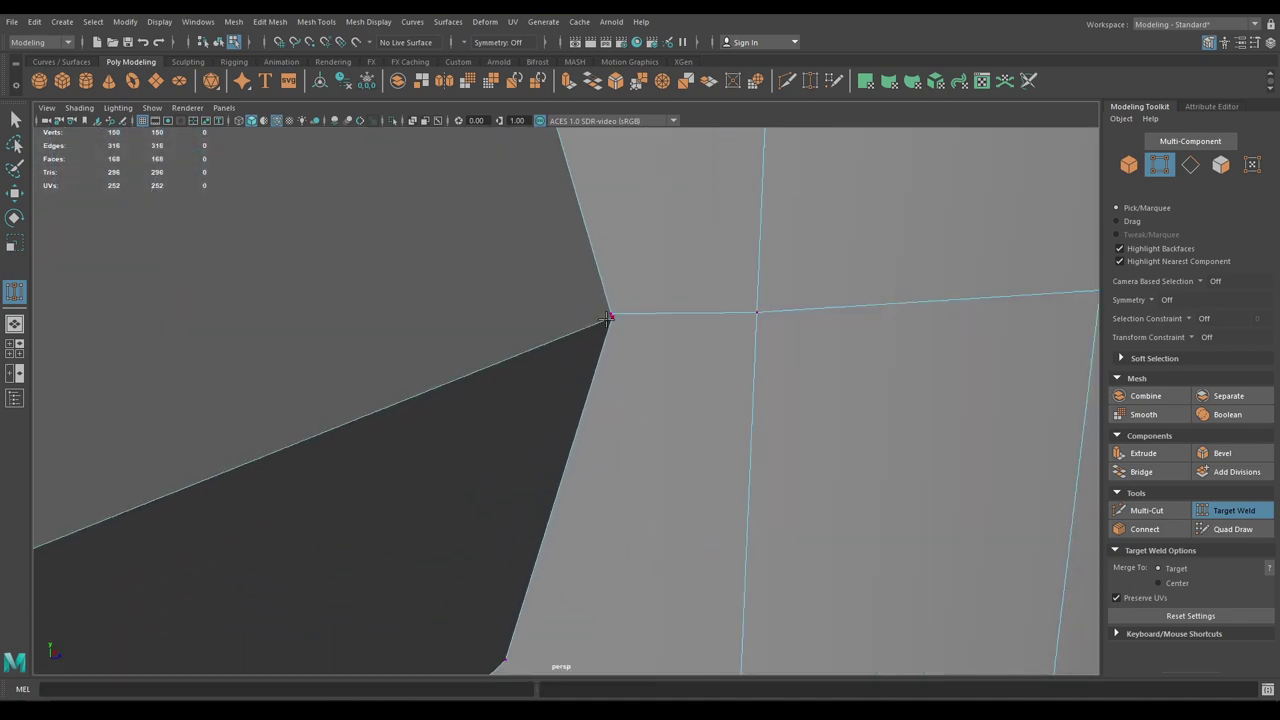
drag(611, 314, 613, 321)
alt+drag(637, 376, 659, 313)
drag(537, 284, 559, 307)
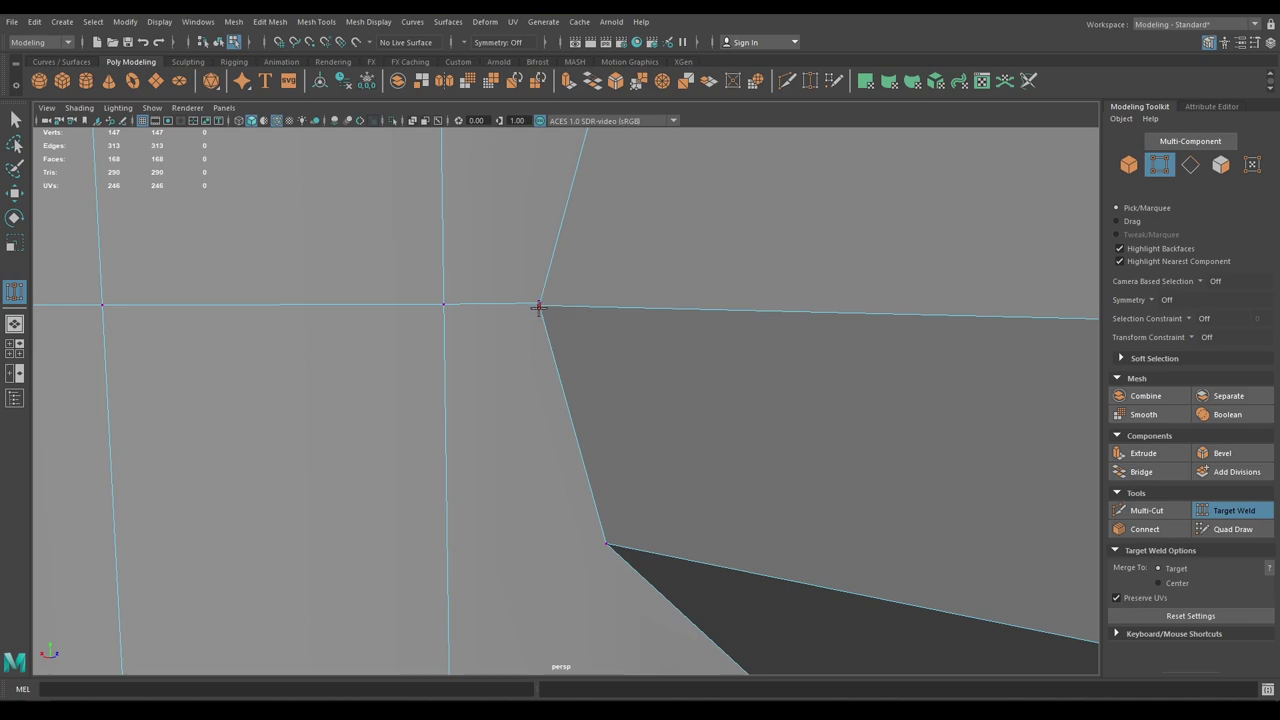
scroll(540, 308, up, 5)
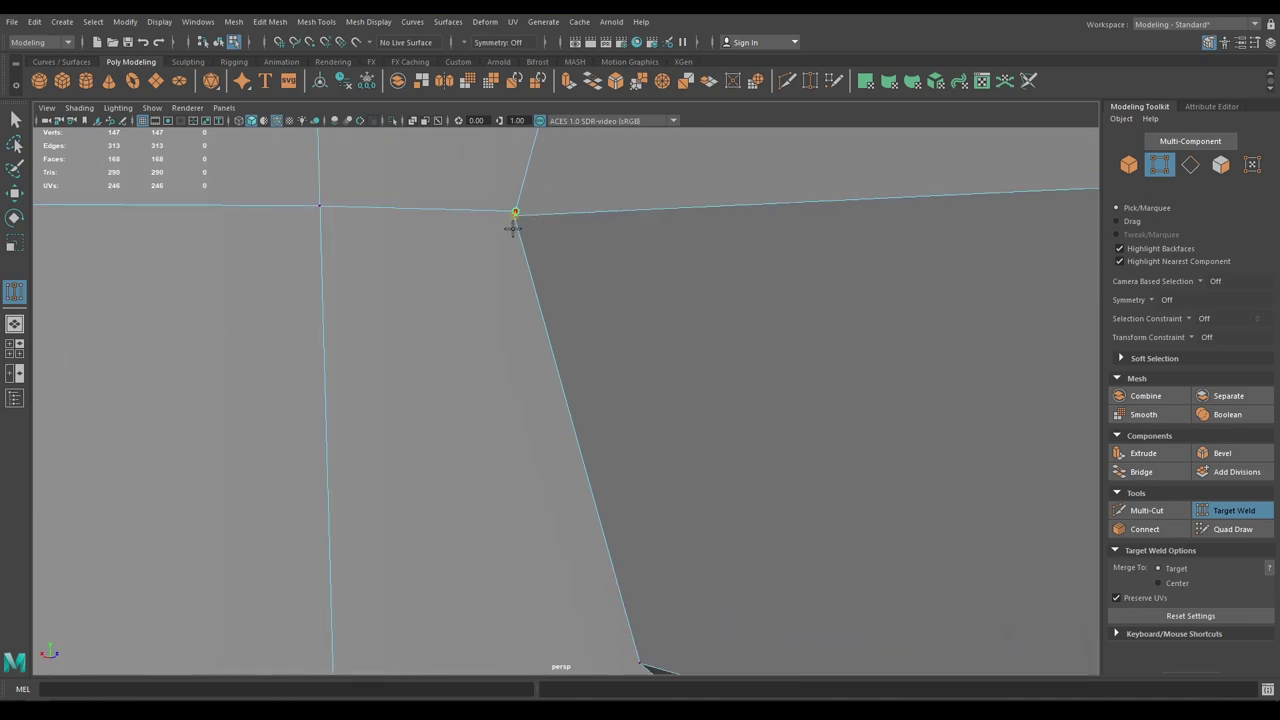
drag(513, 229, 511, 231)
scroll(526, 349, down, 10)
alt+drag(454, 131, 549, 235)
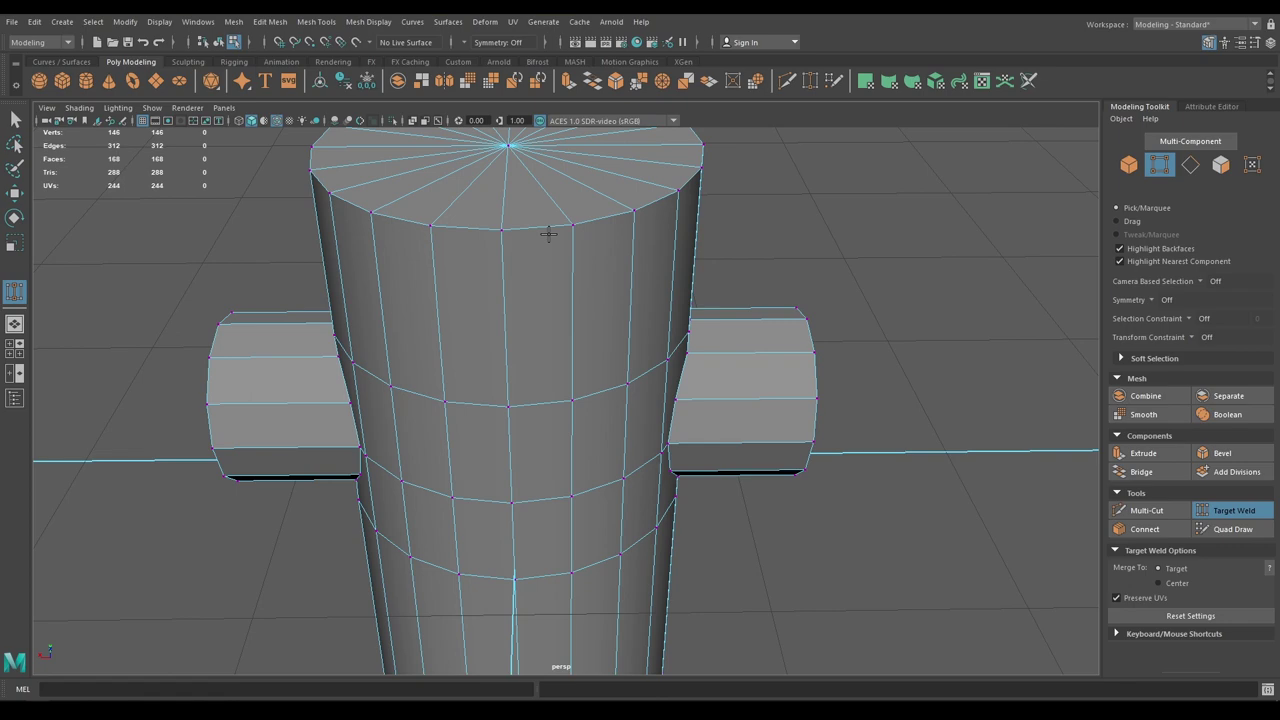
key(w)
Inspect the welded cylinder junction from several angles and distances
alt+drag(546, 497, 703, 388)
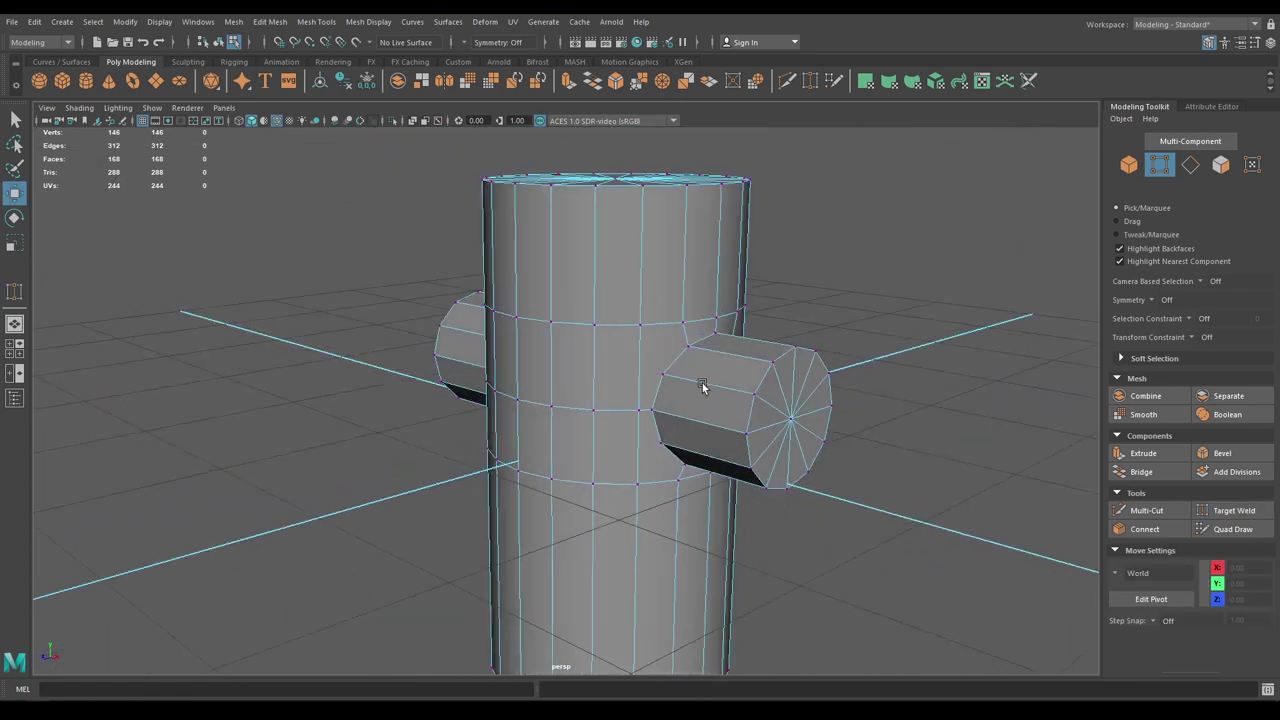
alt+middle_drag(779, 412, 686, 360)
mouse_move(686, 360)
alt+mouse_down()
mouse_move(659, 389)
mouse_move(675, 383)
alt+mouse_up()
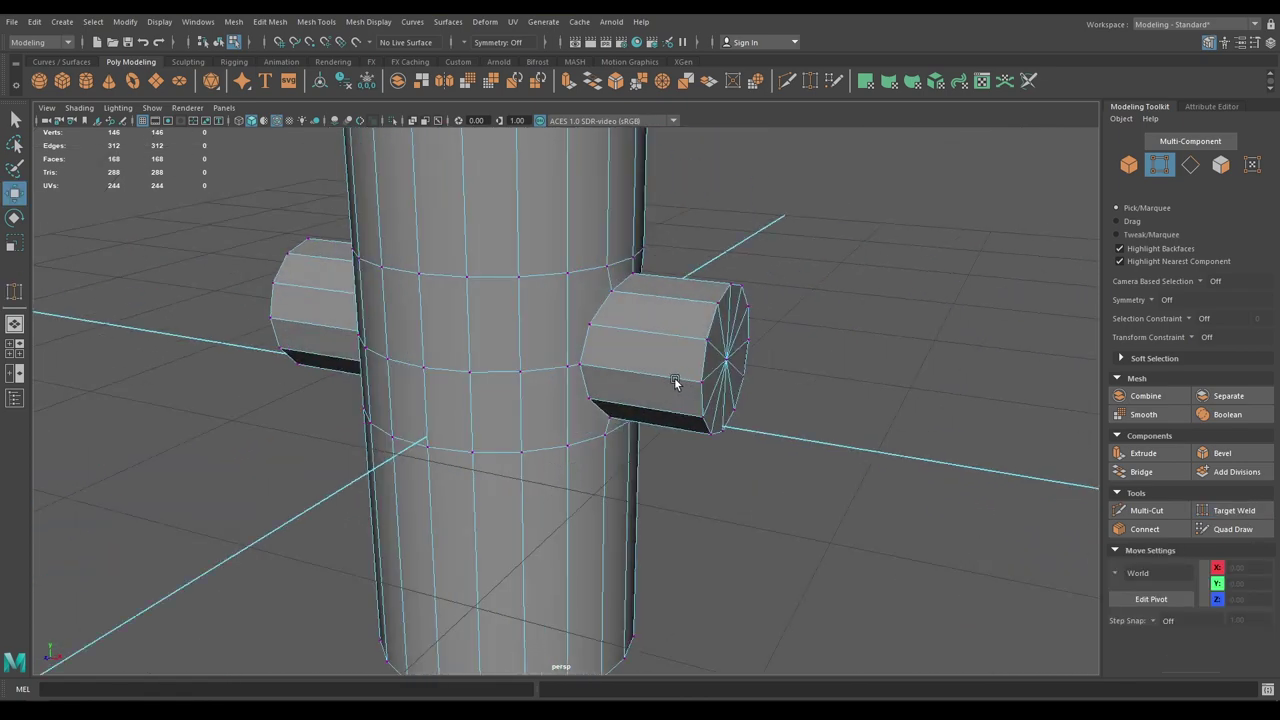
alt+drag(634, 461, 570, 440)
mouse_move(570, 440)
alt+right_down()
mouse_move(534, 403)
mouse_move(583, 454)
alt+right_up()
alt+drag(583, 454, 683, 465)
alt+right_drag(683, 465, 640, 403)
alt+drag(640, 403, 574, 391)
alt+right_drag(574, 391, 706, 466)
alt+middle_drag(706, 466, 602, 499)
alt+drag(602, 499, 572, 502)
Select the 12 end cap faces of the horizontal cylinder and move them inward along X to 2.30
right_drag(563, 339, 566, 375)
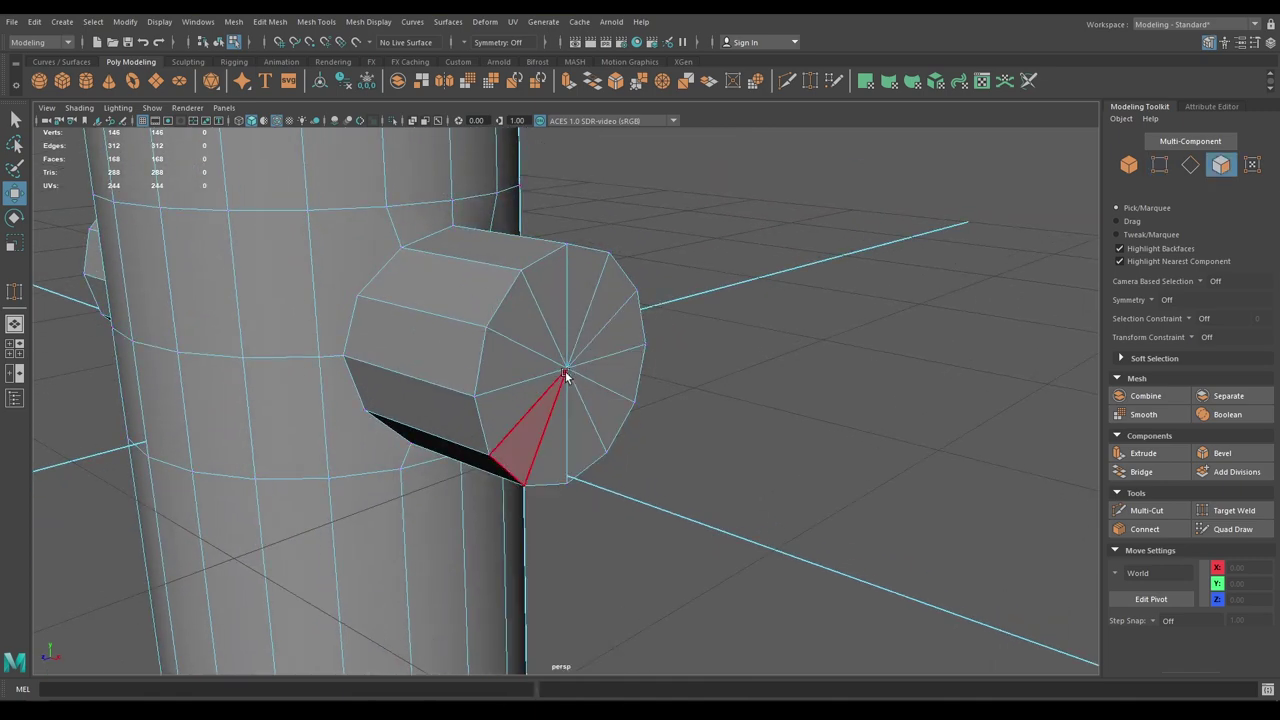
key(Tab)
mouse_move(602, 298)
mouse_down()
mouse_move(600, 402)
mouse_move(615, 328)
mouse_up()
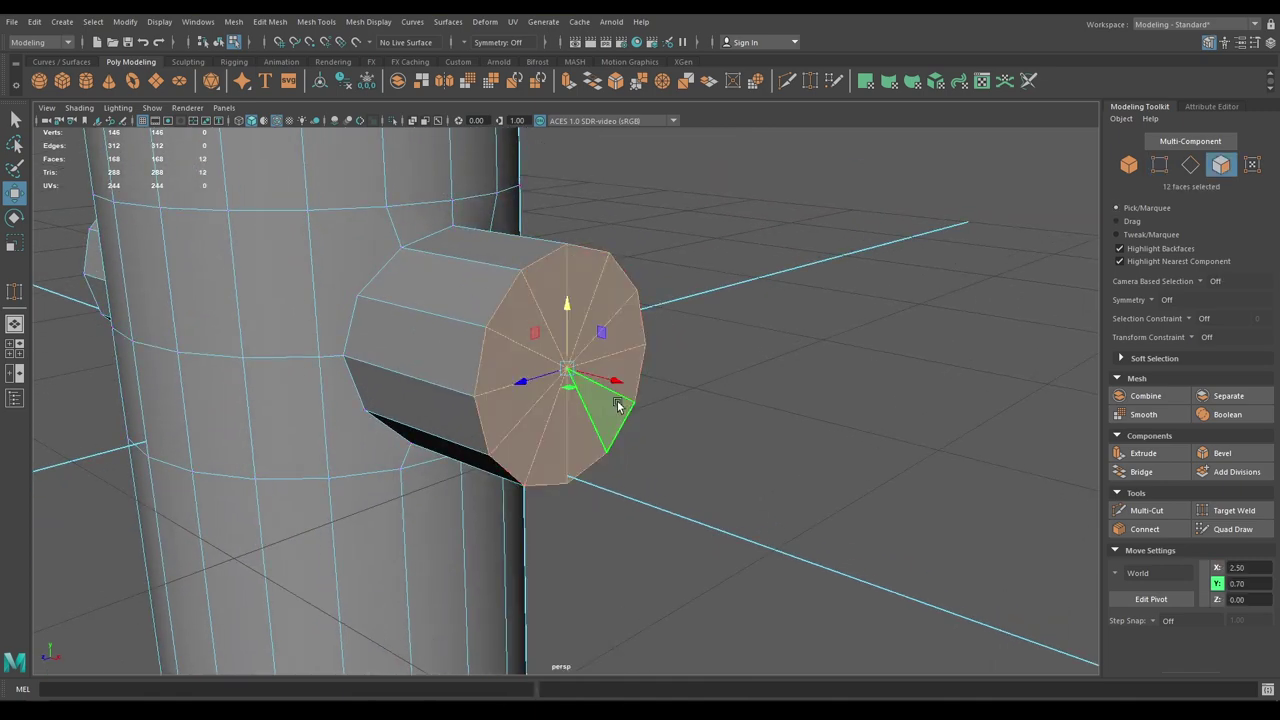
key(r)
alt+drag(619, 403, 655, 474)
key(w)
mouse_move(655, 474)
alt+mouse_down()
mouse_move(704, 465)
mouse_move(659, 469)
alt+mouse_up()
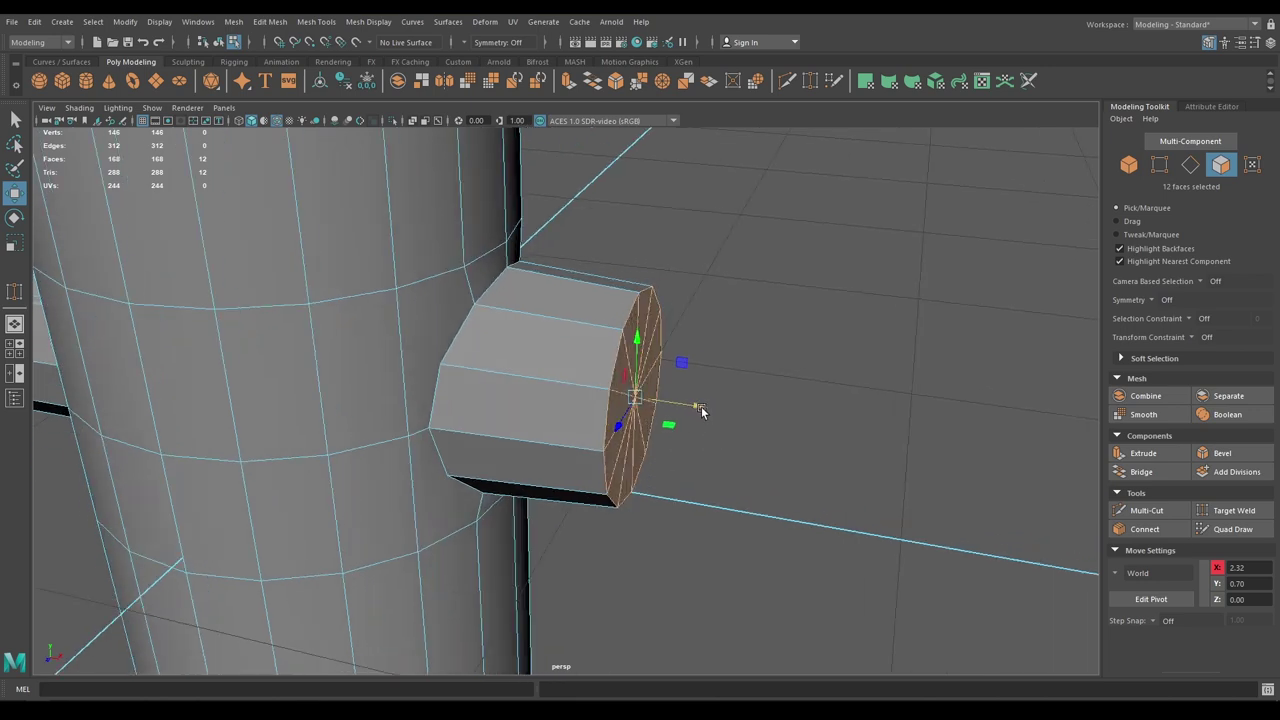
drag(701, 411, 630, 397)
key(r)
key(w)
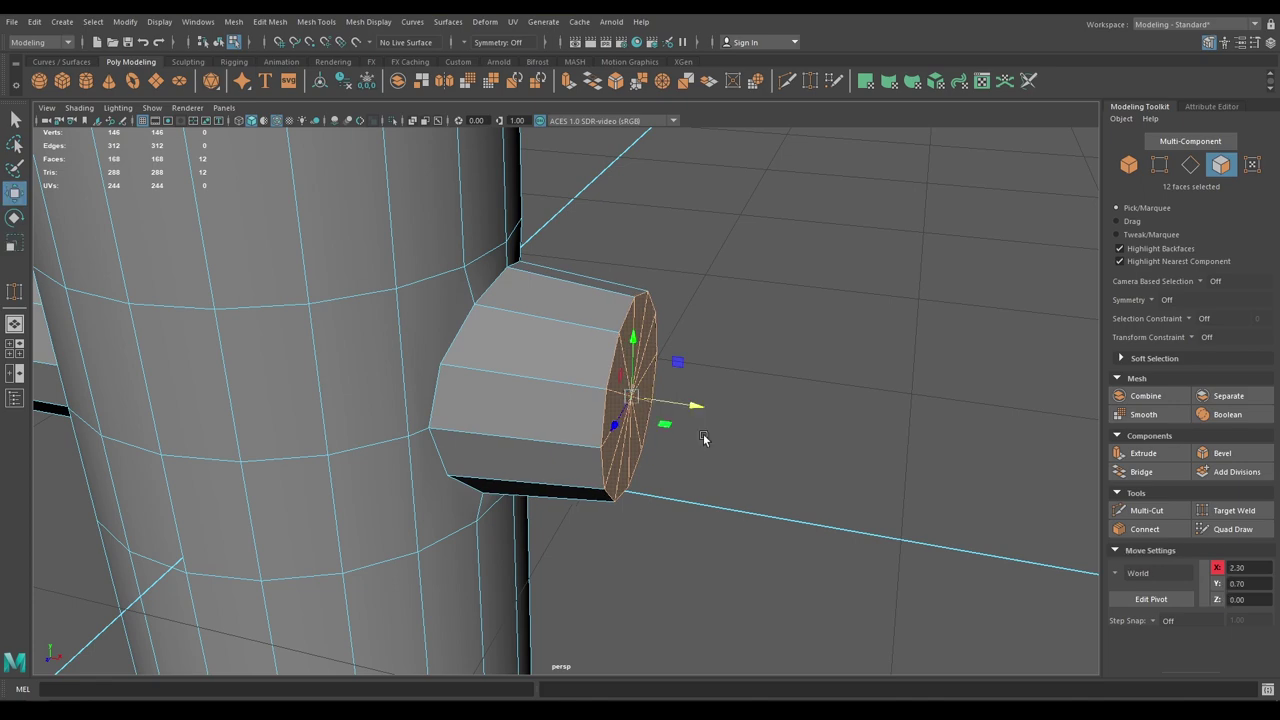
Extrude the end cap faces slightly outward along X to 2.33 to form a narrow band
alt+drag(704, 439, 660, 474)
alt+right_drag(660, 474, 705, 530)
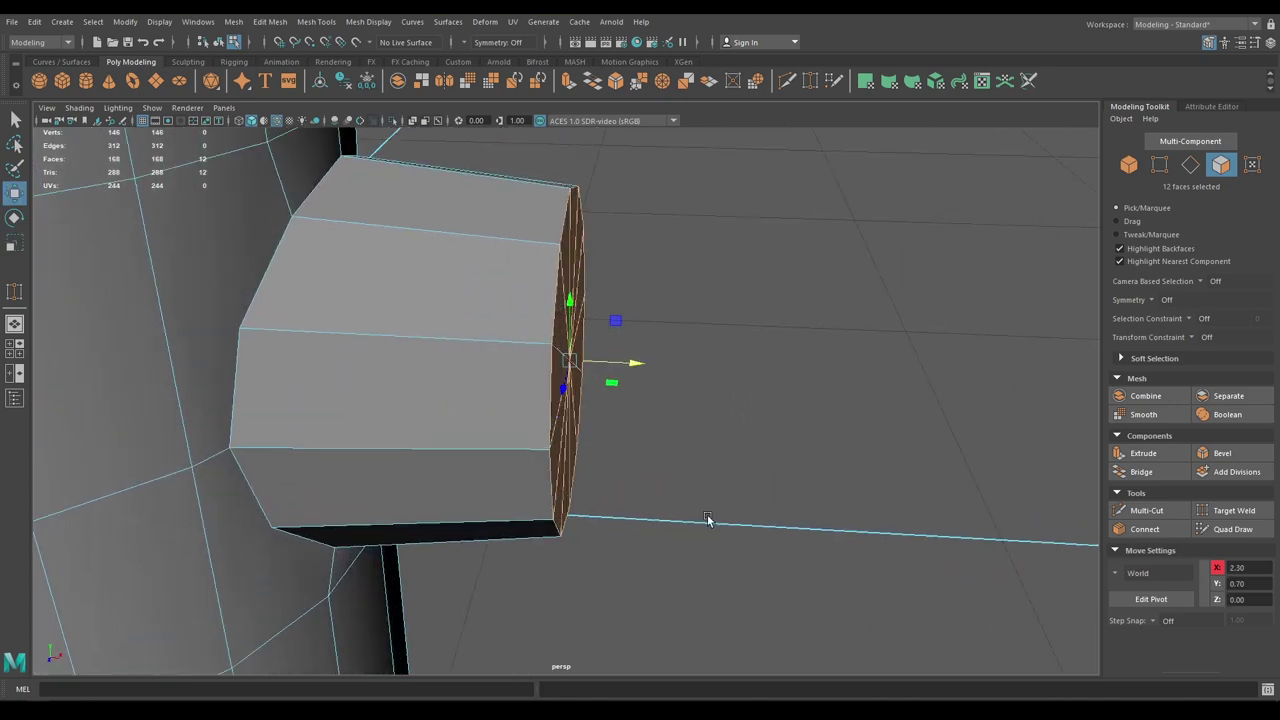
alt+right_drag(649, 467, 658, 513)
alt+drag(658, 513, 610, 529)
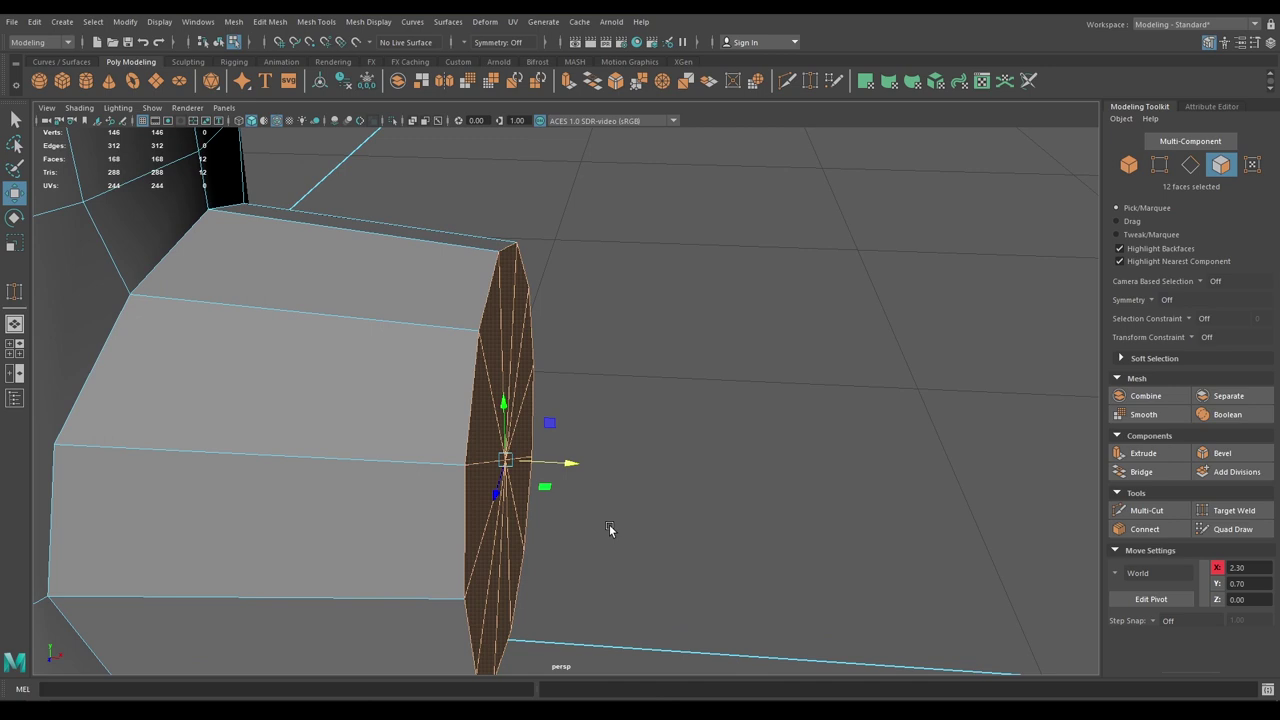
shift+drag(577, 463, 583, 466)
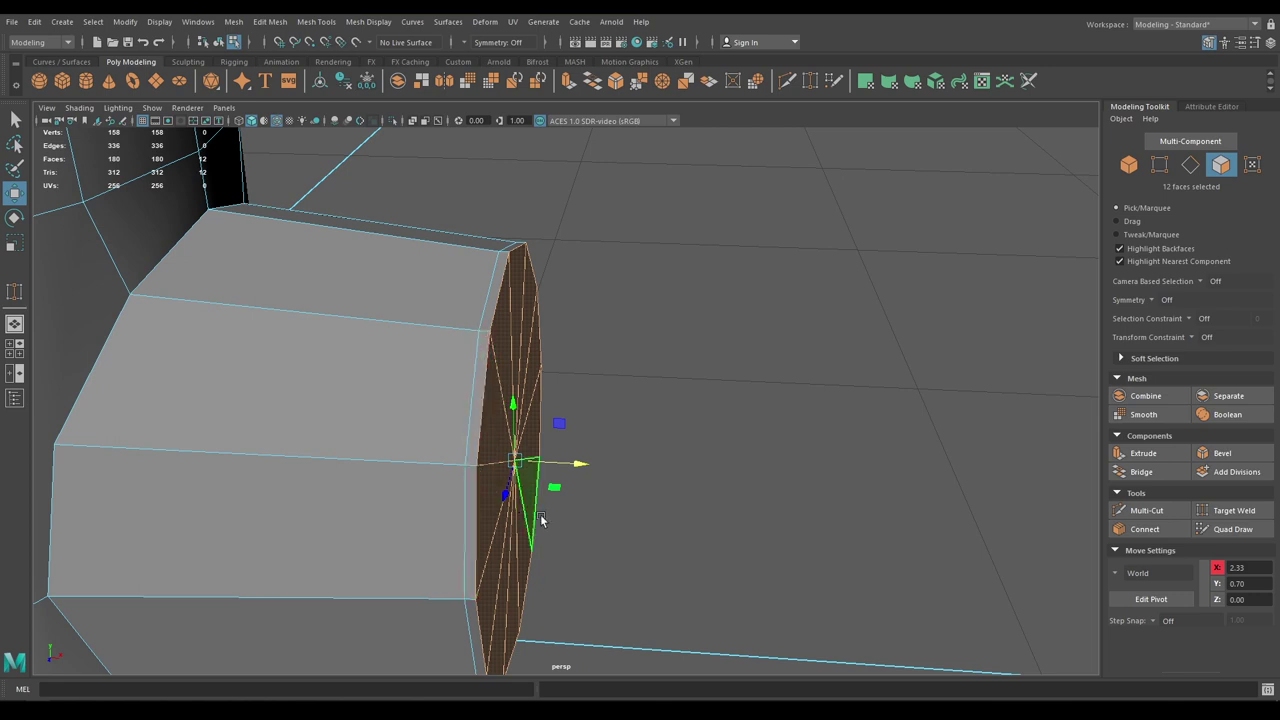
Extrude the end cap faces outward again along X to 2.79
alt+right_drag(660, 510, 651, 500)
alt+middle_drag(651, 500, 632, 464)
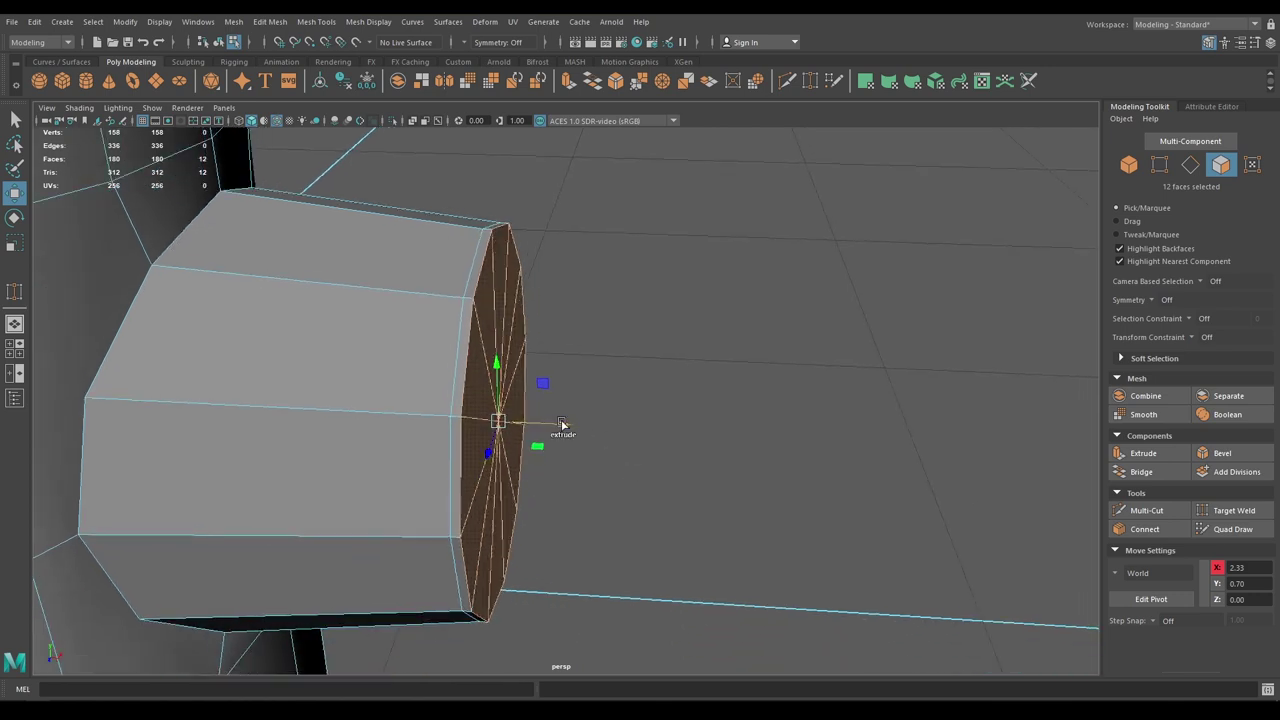
shift+drag(563, 426, 625, 449)
Inset the end cap faces with a scaled-down extrusion and extrude the inner disc slightly outward to about X 2.84
key(r)
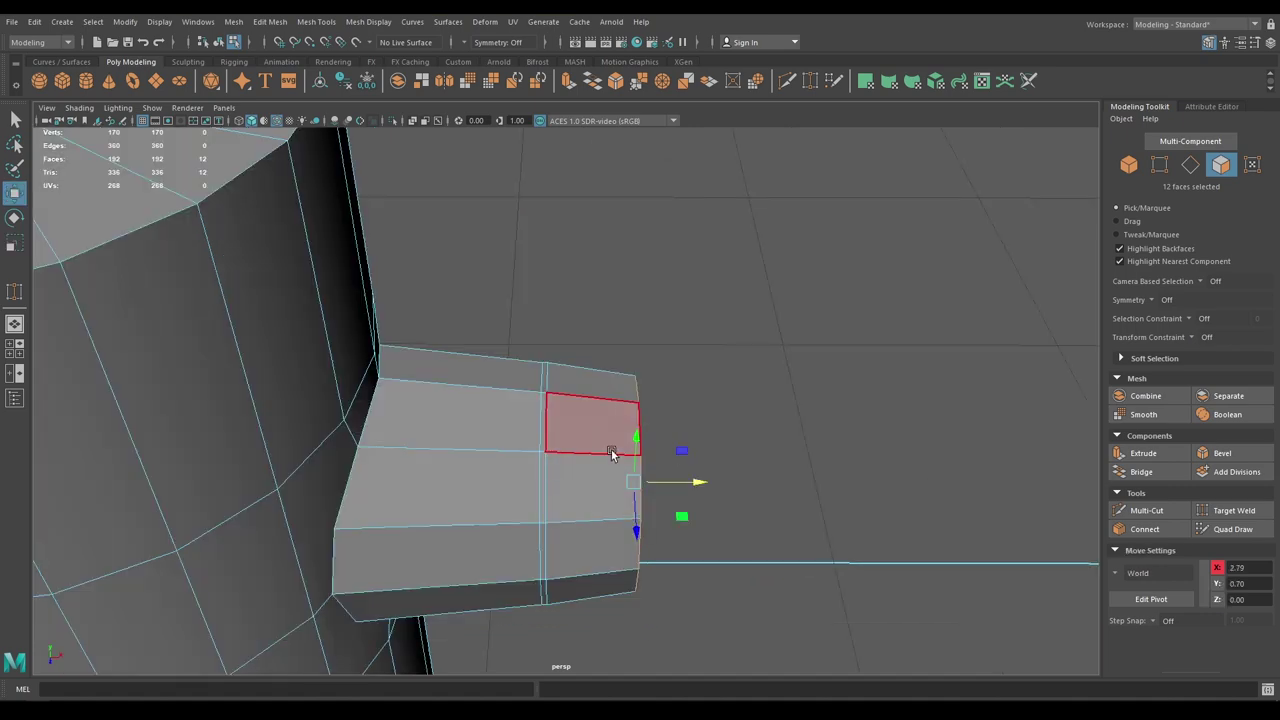
key(r)
drag(638, 486, 400, 410)
key(w)
key(r)
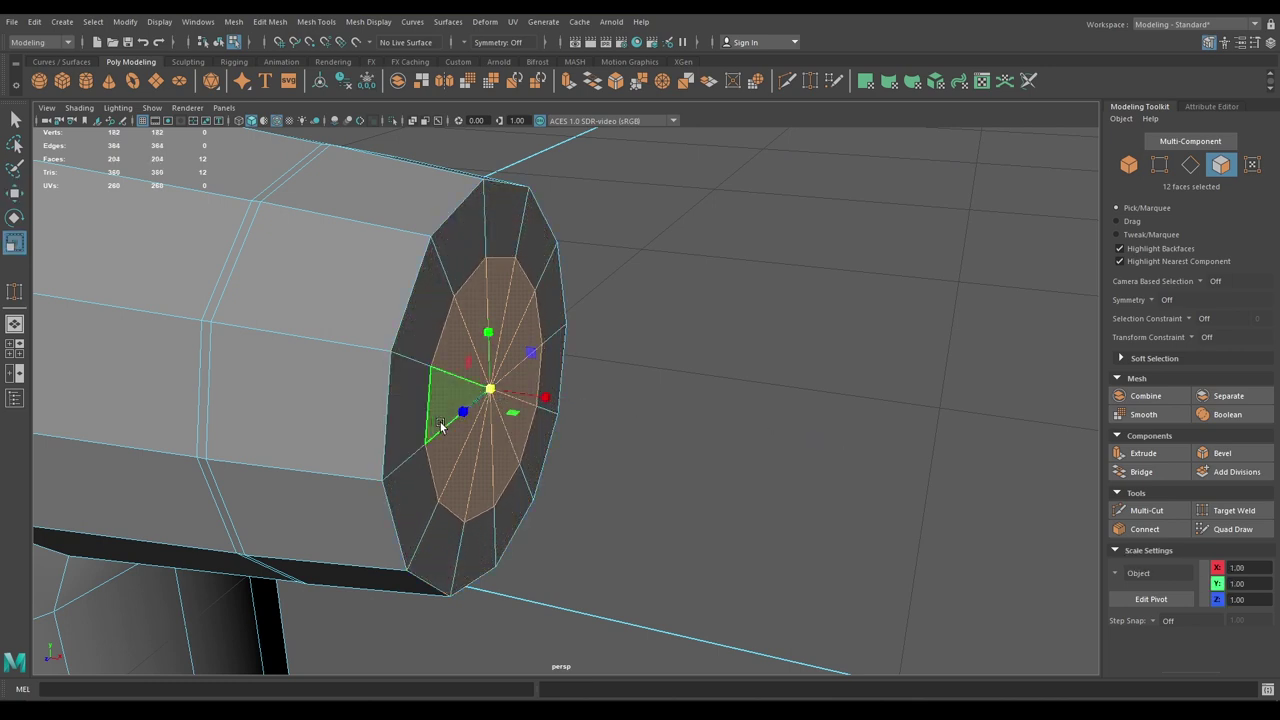
key(w)
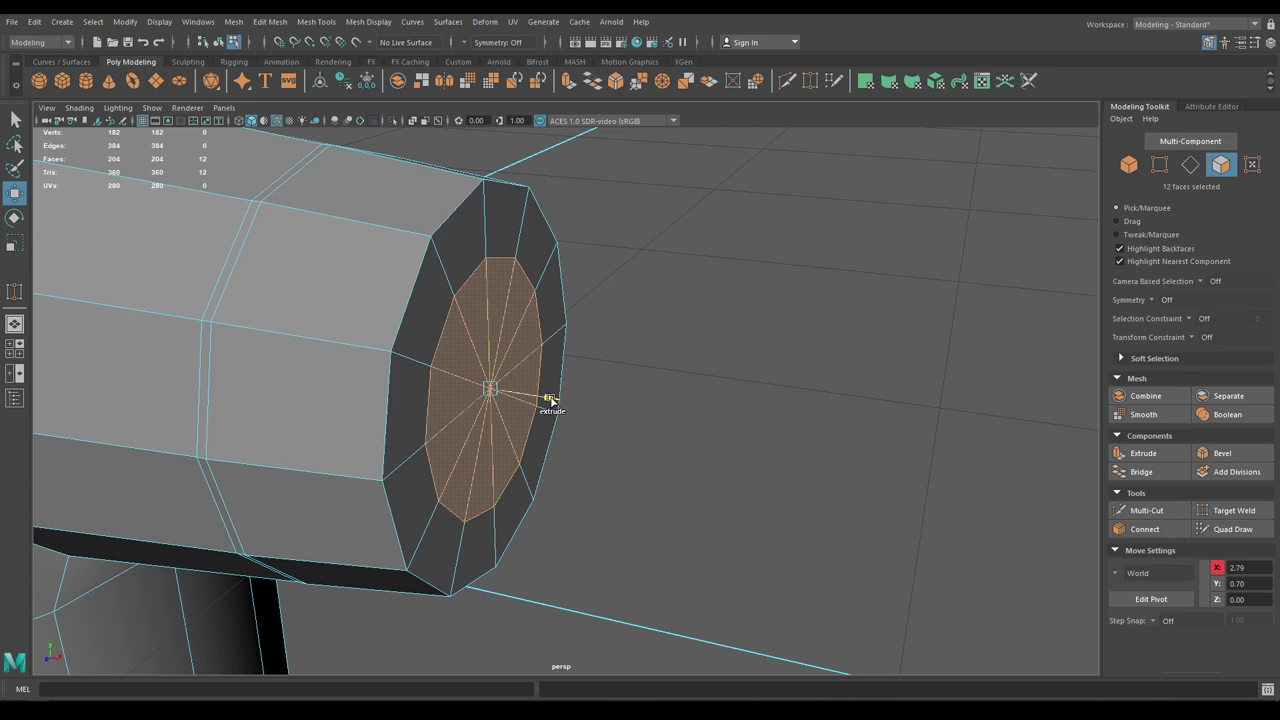
shift+drag(550, 400, 566, 402)
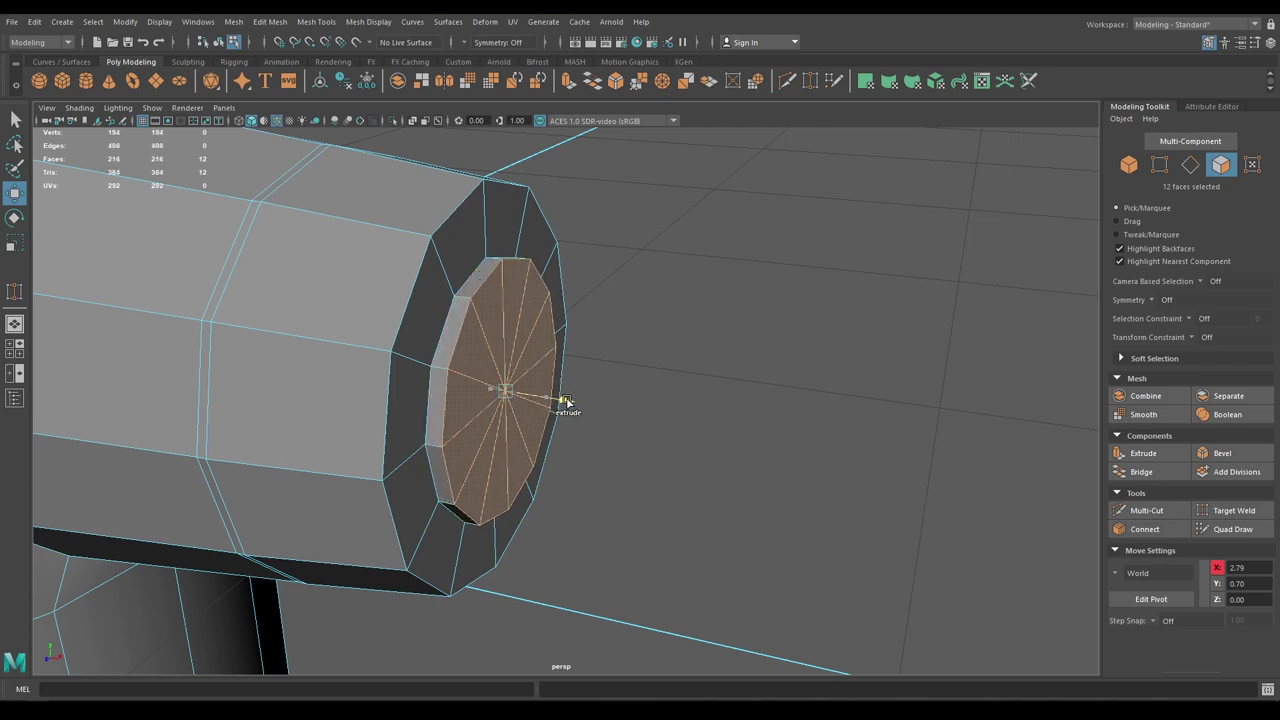
Chamfer the centre vertex of the raised end cap with a width of about 0.36
alt+right_drag(530, 466, 500, 390)
alt+drag(500, 390, 560, 370)
alt+right_drag(560, 370, 549, 279)
alt+drag(591, 329, 541, 299)
alt+middle_drag(541, 299, 574, 420)
right_drag(571, 342, 507, 348)
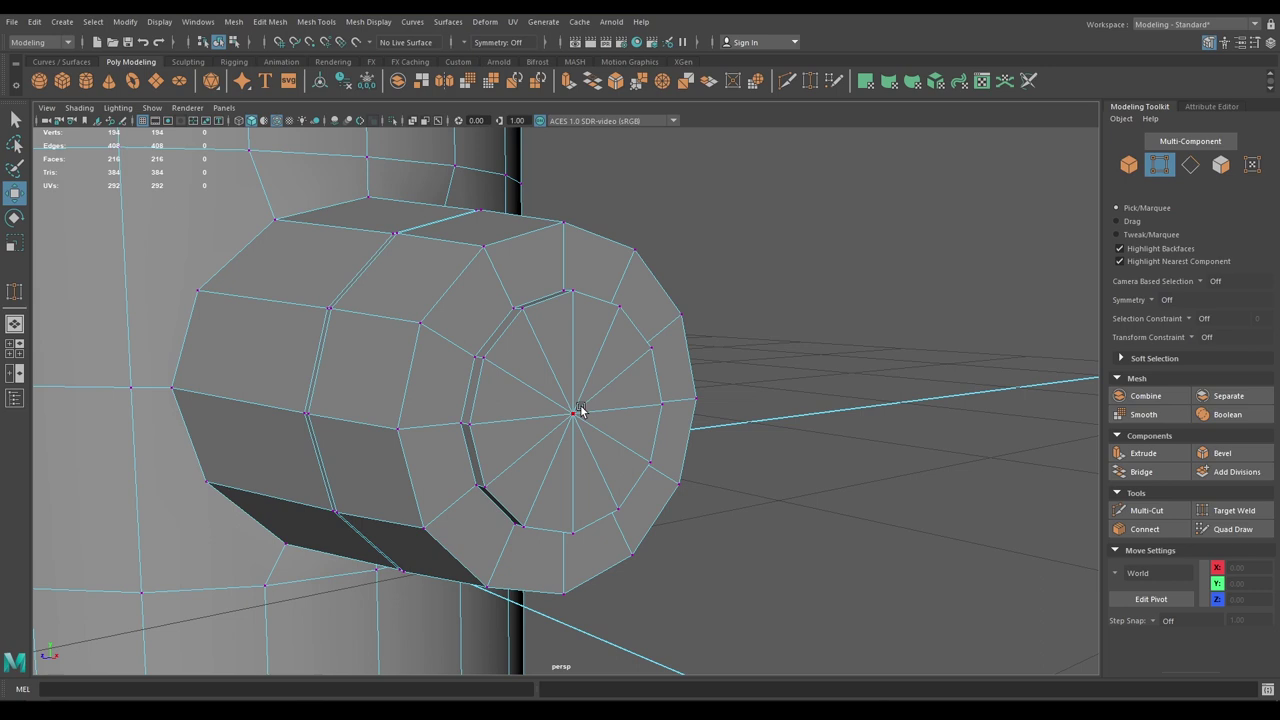
click(576, 412)
shift+right_drag(580, 388, 641, 509)
drag(920, 191, 930, 191)
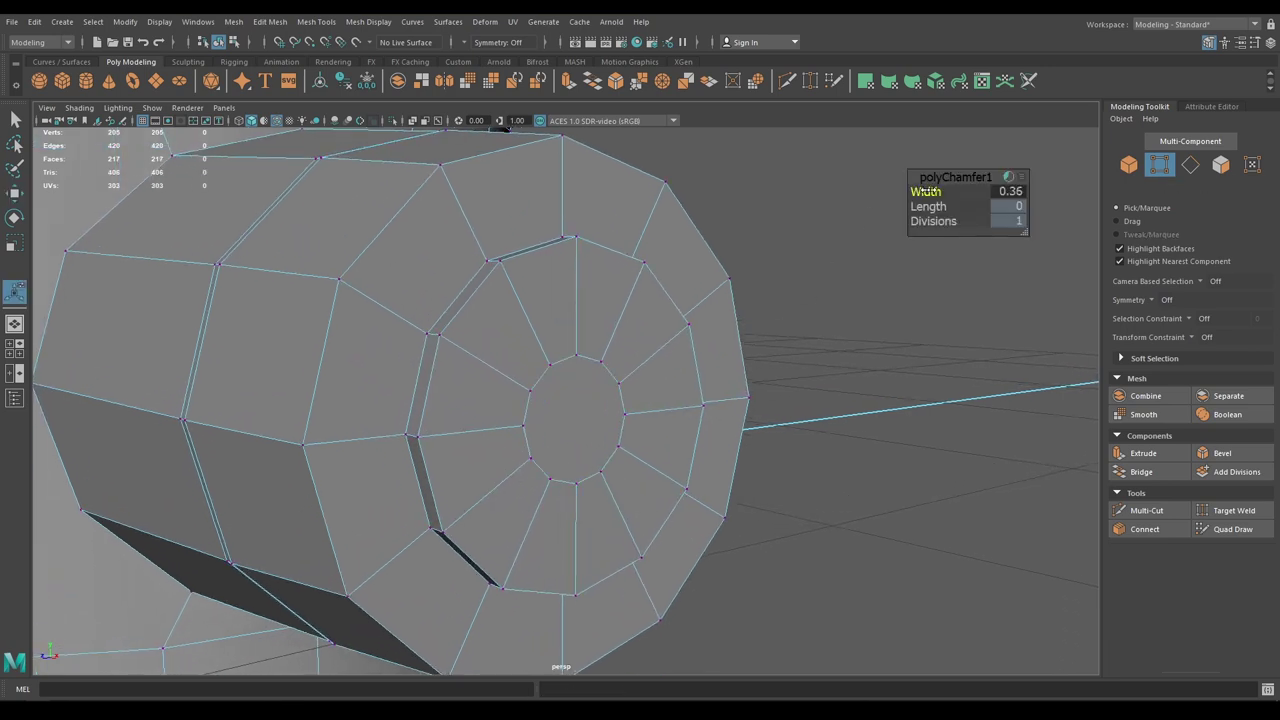
Set the vertex chamfer width to 0.4 and finish the chamfer
double_click(1008, 193)
alt+right_drag(844, 393, 643, 329)
alt+drag(643, 329, 606, 289)
alt+right_drag(606, 289, 651, 474)
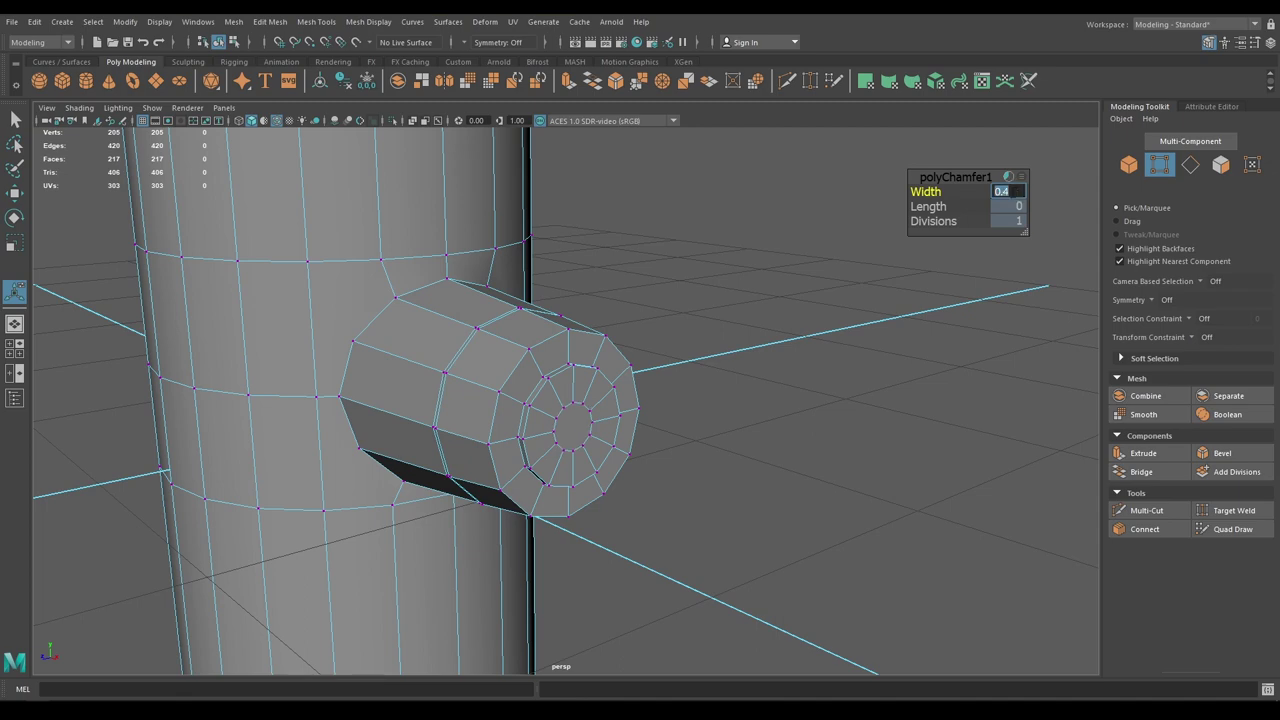
click(961, 173)
alt+right_drag(790, 440, 825, 650)
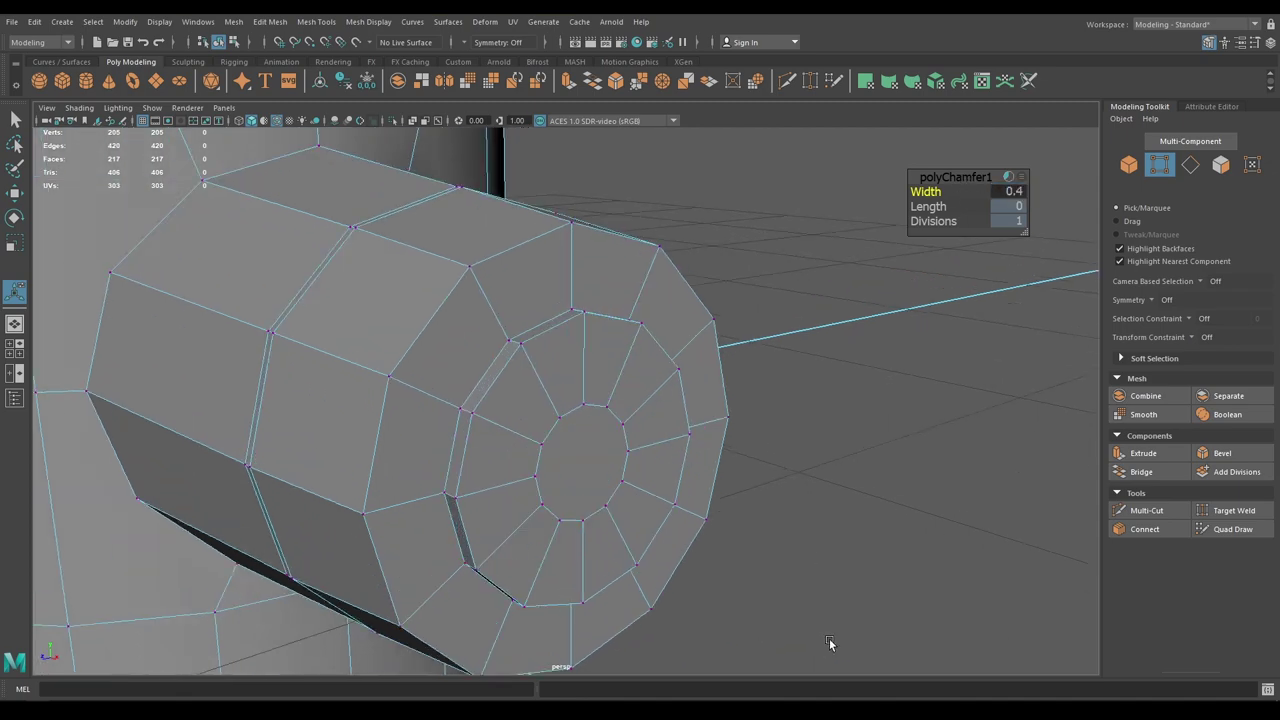
key(w)
In the side view, flatten the top three and bottom three vertices of the centre polygon by scaling each row along Y
alt+drag(829, 638, 503, 374)
key(space)
alt+right_drag(497, 354, 540, 470)
alt+middle_drag(540, 470, 535, 360)
alt+right_drag(535, 360, 600, 440)
right_drag(524, 295, 479, 296)
drag(443, 310, 467, 316)
drag(597, 358, 597, 370)
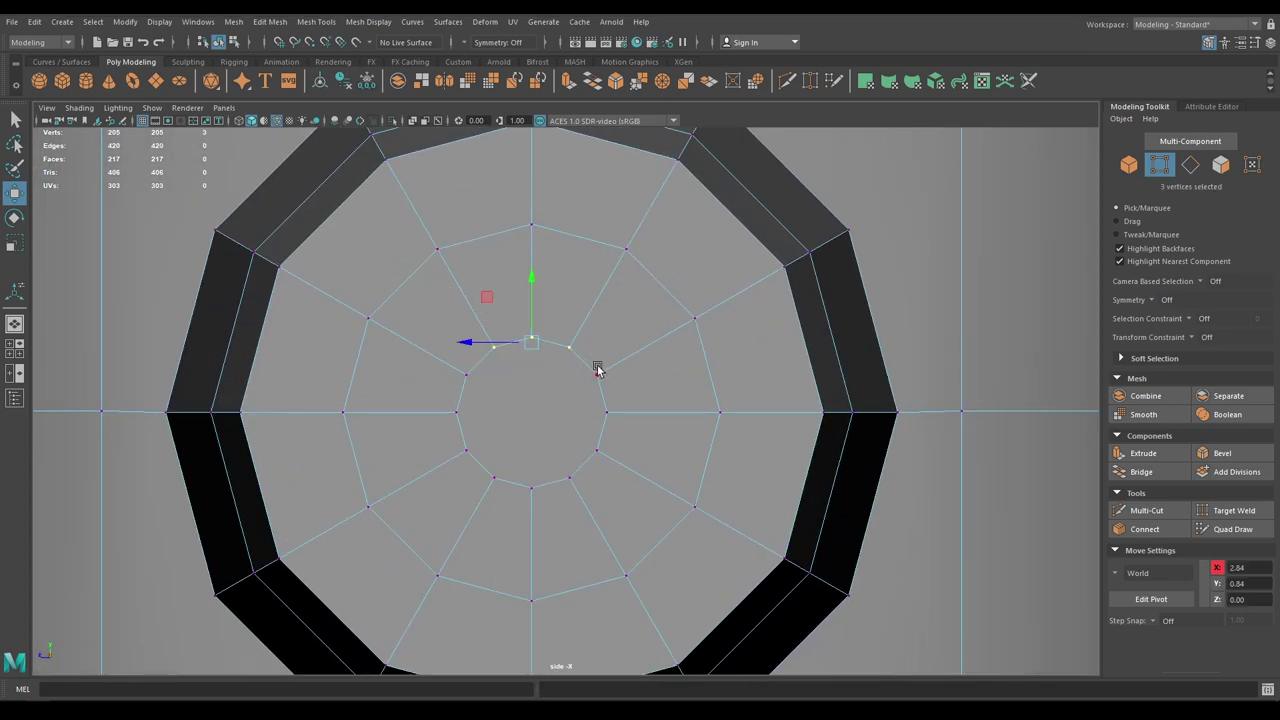
key(r)
drag(630, 534, 448, 474)
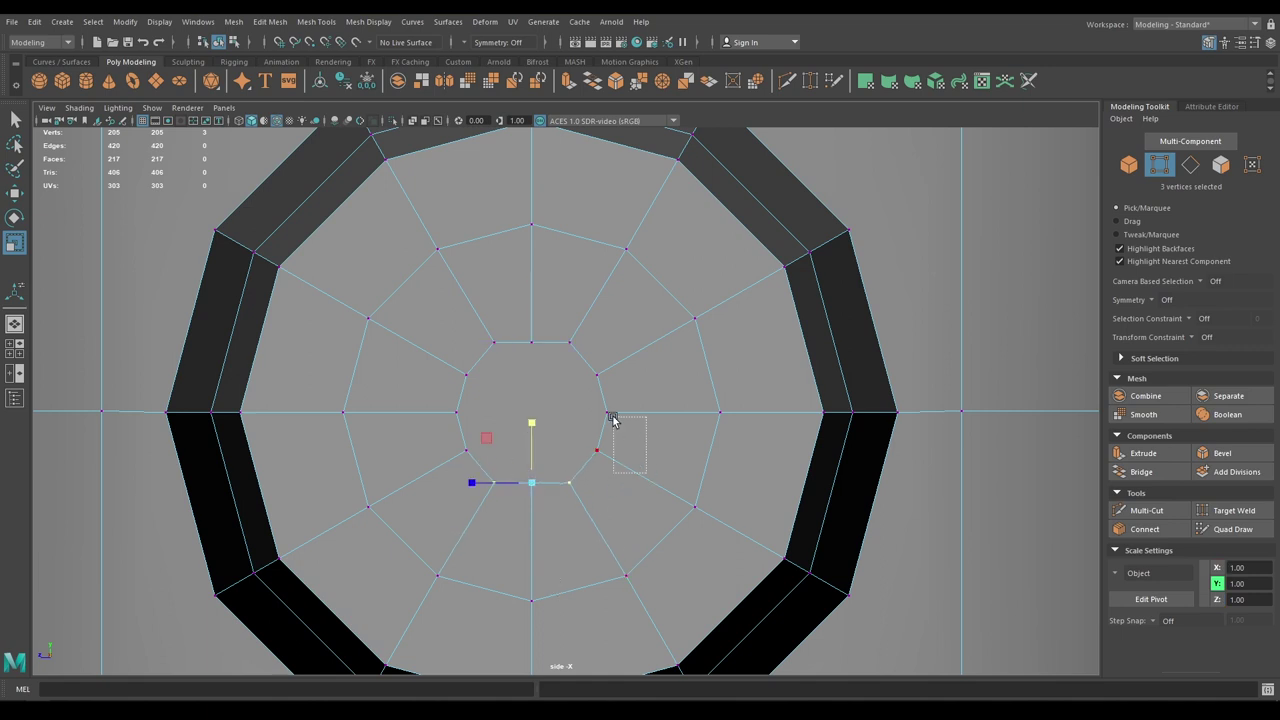
Flatten the three vertices on the right and left sides of the centre polygon into vertical lines
drag(613, 417, 577, 353)
drag(543, 413, 859, 456)
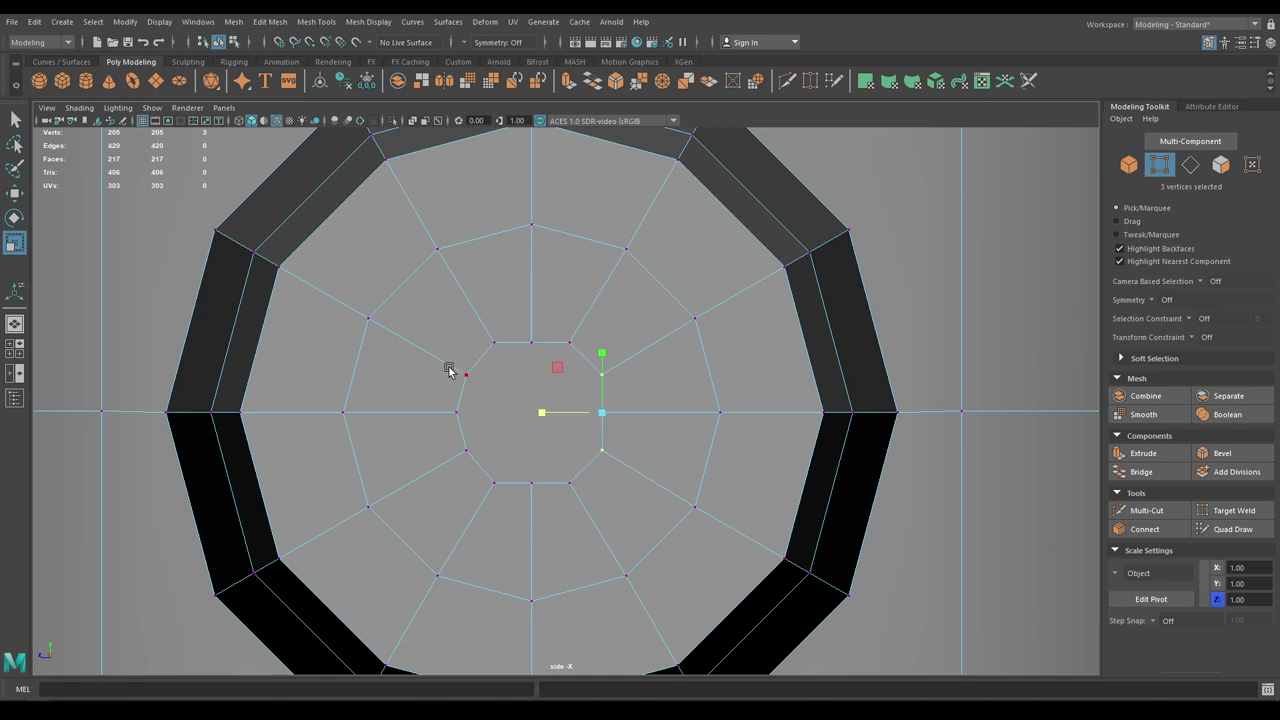
drag(444, 367, 494, 490)
drag(405, 418, 634, 417)
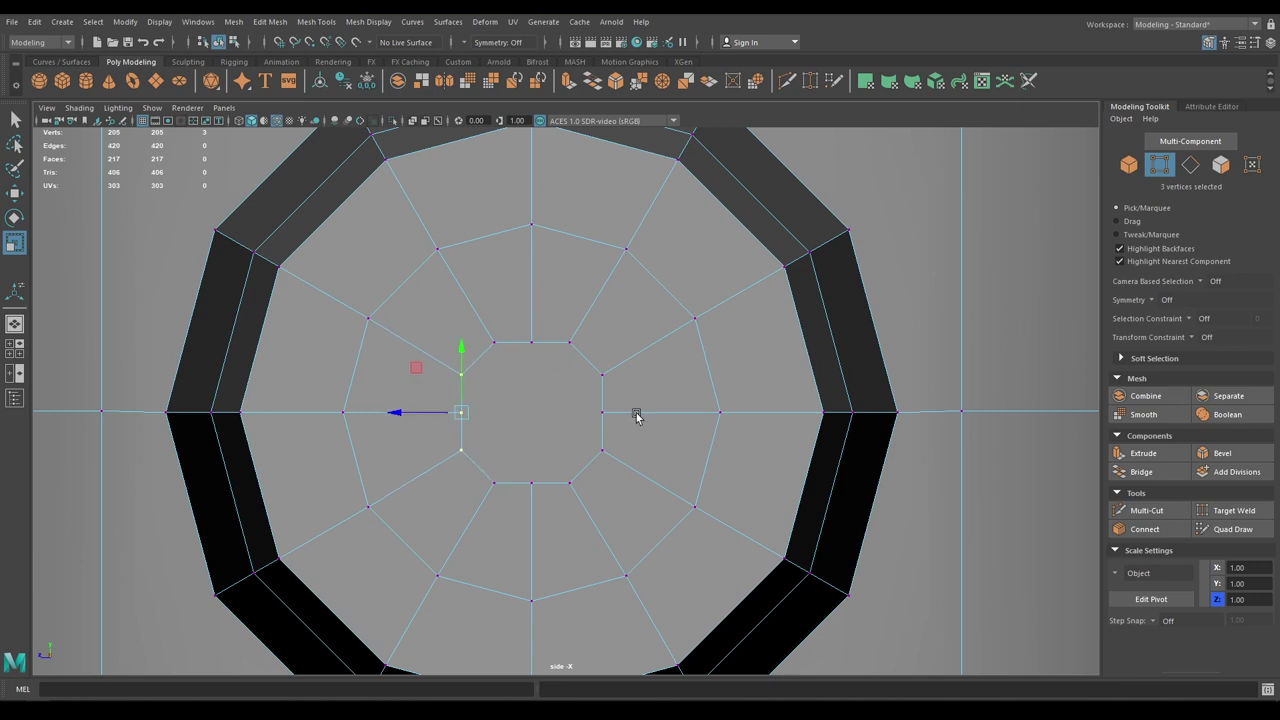
Examine the reshaped centre polygon of the end cap in the perspective and side views
key(w)
drag(455, 299, 487, 318)
drag(590, 355, 663, 406)
key(space)
alt+right_drag(663, 406, 651, 500)
alt+drag(651, 500, 608, 412)
right_drag(605, 341, 655, 320)
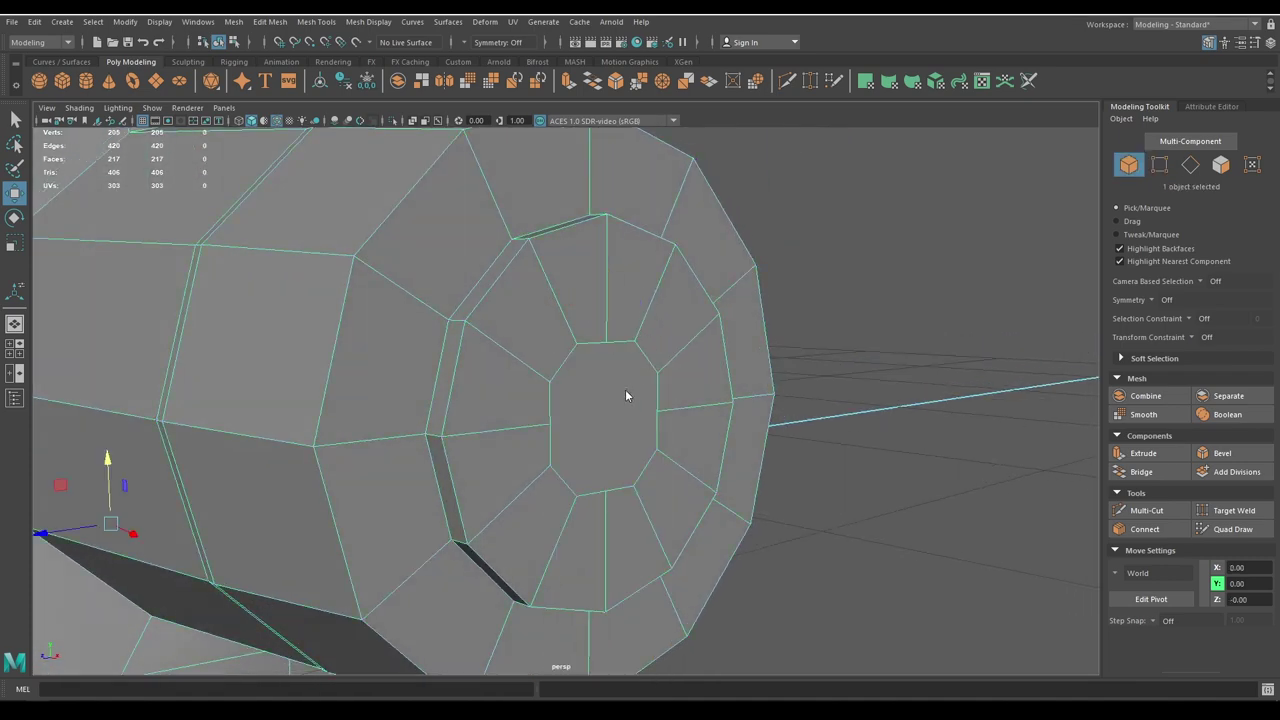
key(space)
drag(650, 391, 672, 391)
alt+right_drag(590, 440, 578, 522)
Flatten the upper five and lower five vertices of the centre polygon along Y to form a rectangle
right_drag(535, 428, 456, 340)
drag(388, 273, 632, 367)
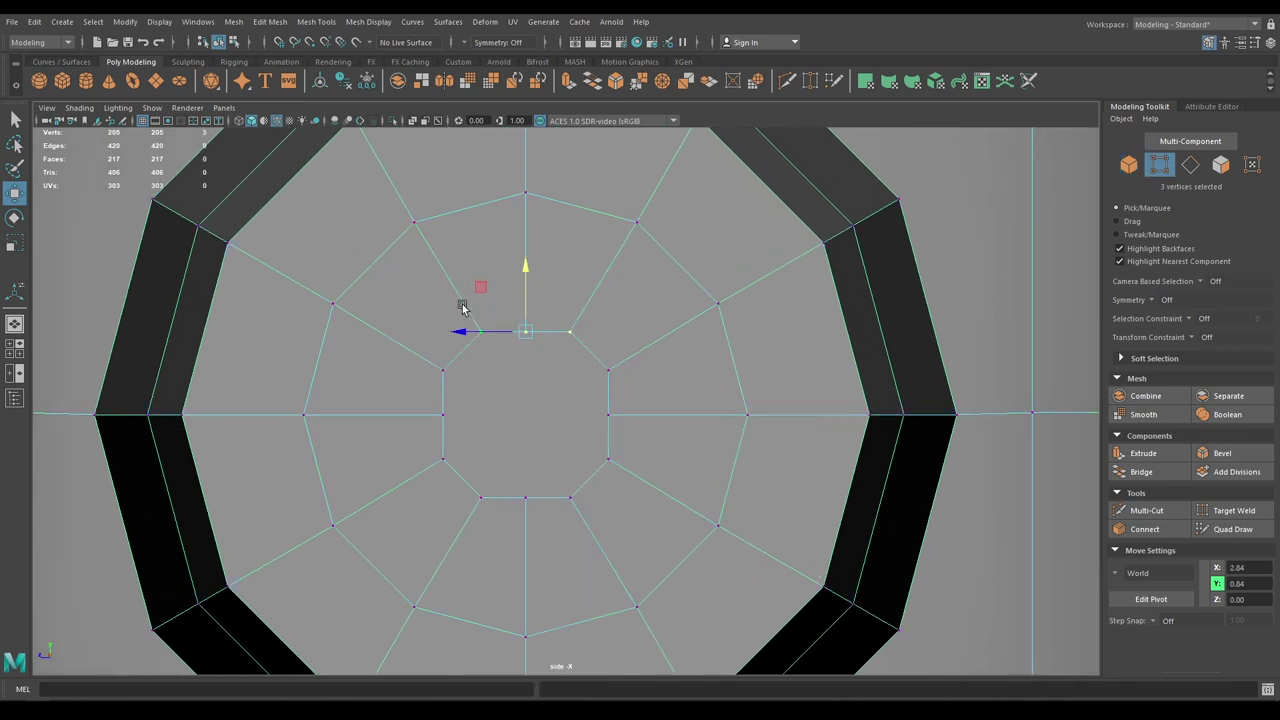
drag(402, 300, 686, 400)
key(r)
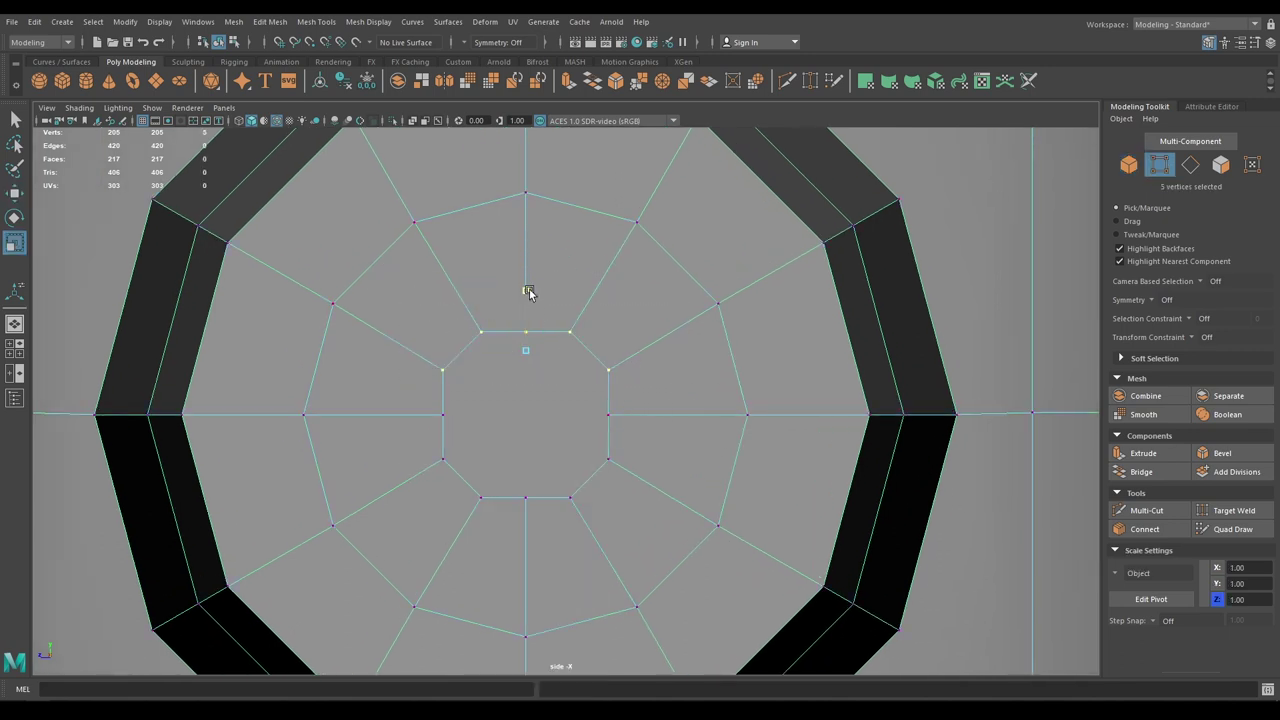
drag(529, 291, 527, 351)
drag(434, 449, 732, 519)
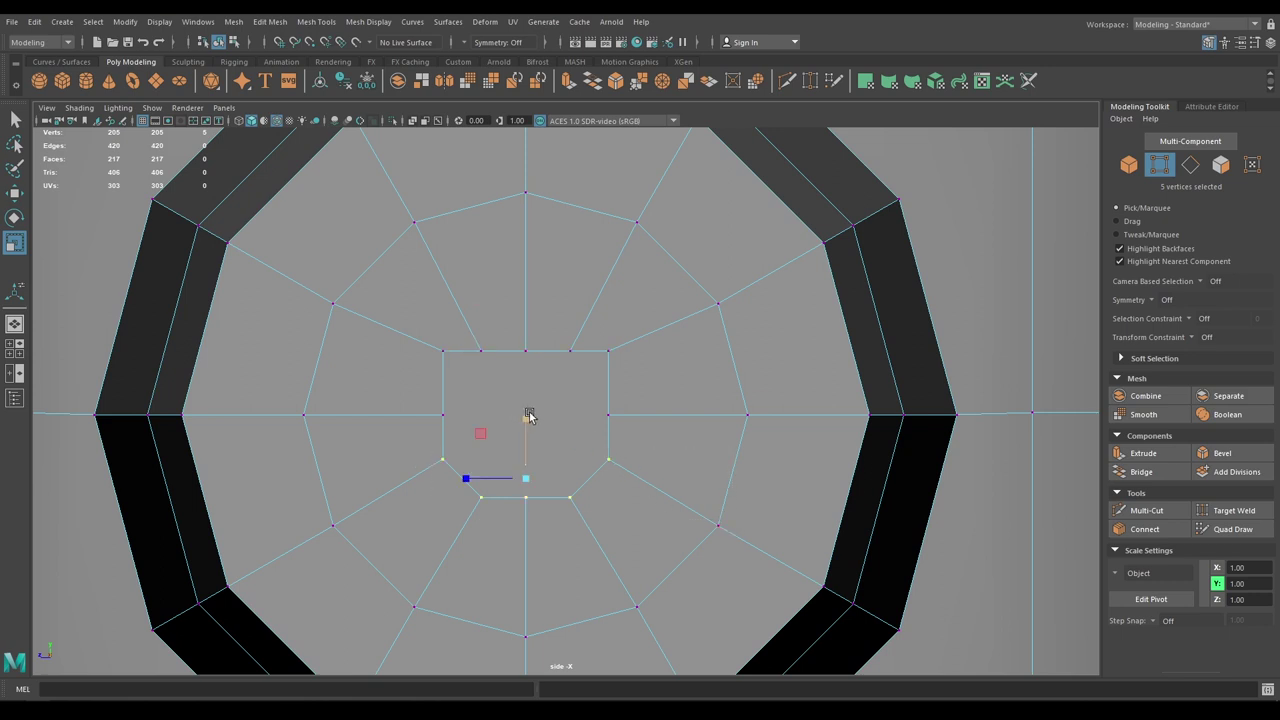
drag(529, 414, 527, 478)
Move the three vertices on each side of the centre rectangle inward along Z to about 0.12 from the middle
drag(668, 507, 594, 338)
key(w)
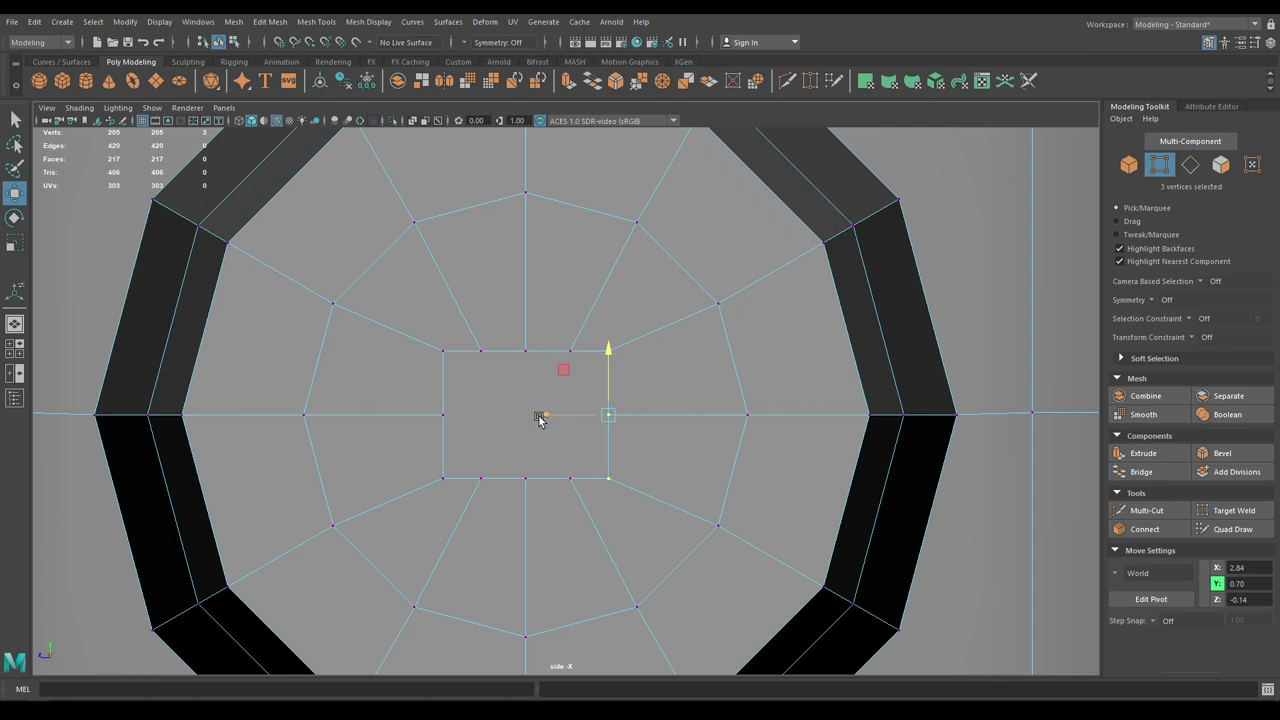
drag(539, 419, 522, 418)
drag(390, 339, 473, 502)
drag(395, 416, 412, 417)
In the perspective view, extrude the end cap's centre rectangle face outward along X to about 3.07
key(space)
drag(688, 381, 687, 308)
alt+drag(688, 413, 755, 427)
alt+middle_drag(803, 436, 672, 368)
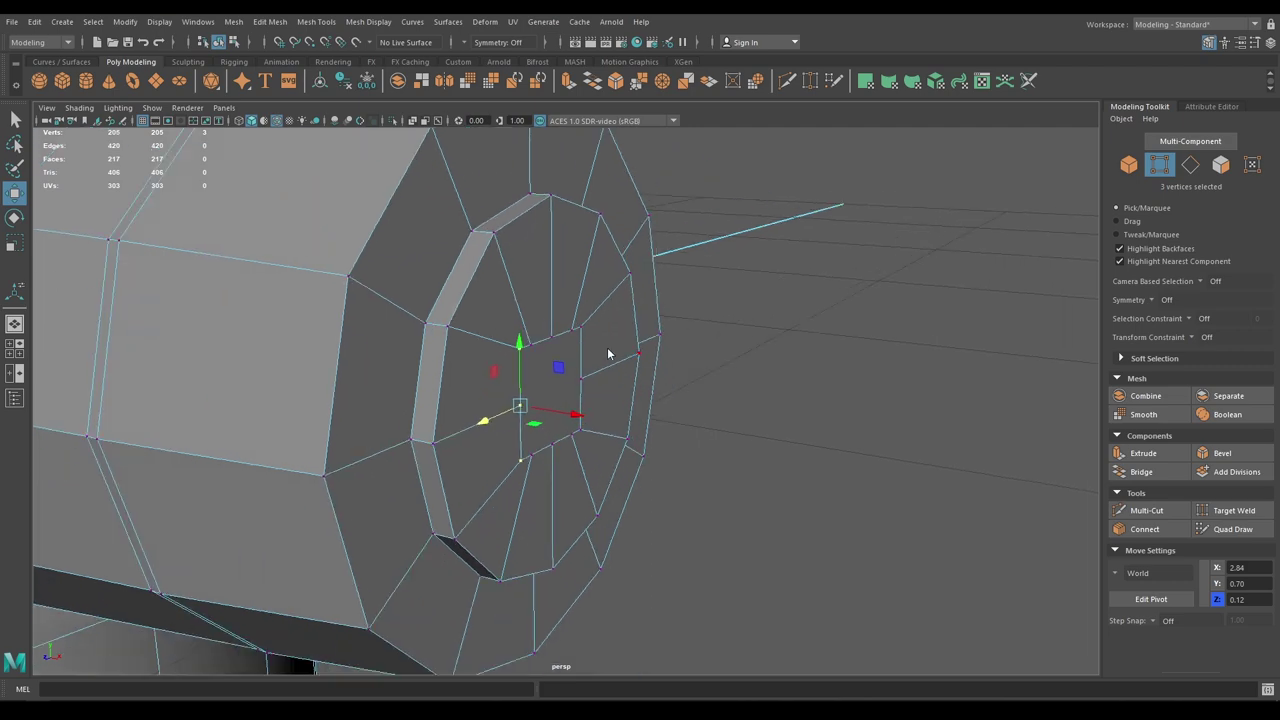
right_drag(607, 340, 605, 376)
click(567, 391)
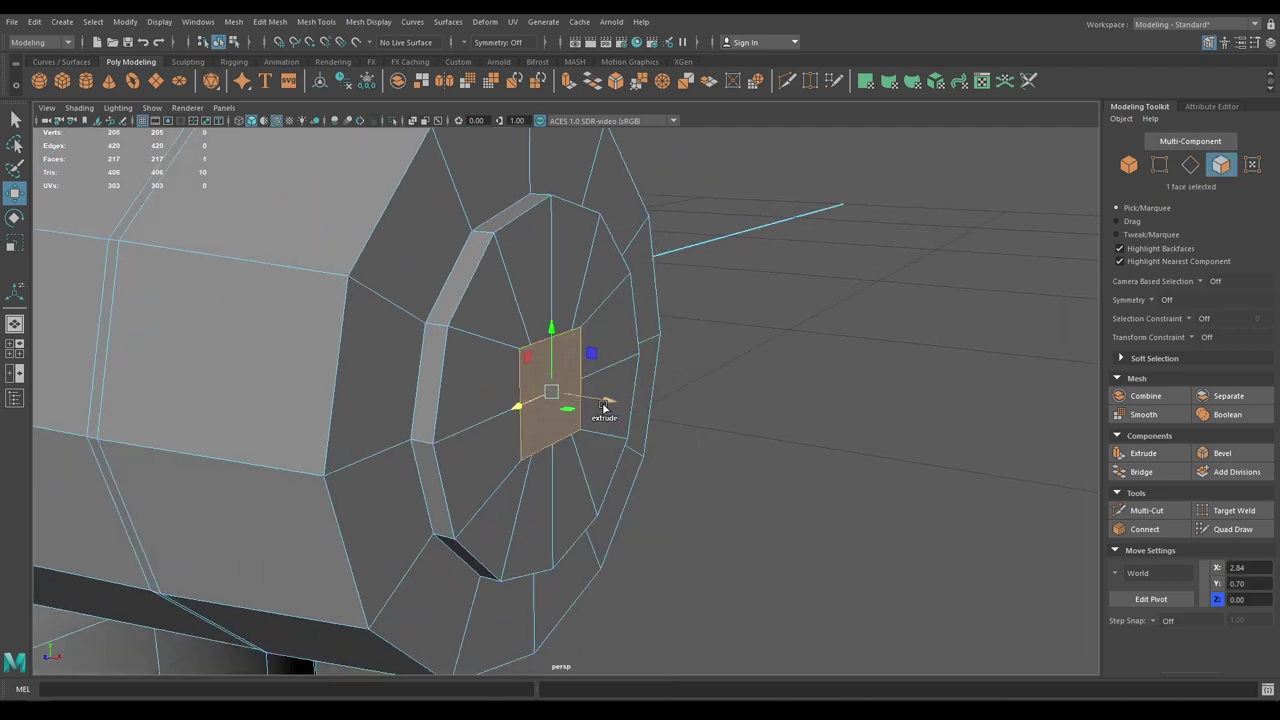
shift+drag(603, 407, 691, 434)
alt+right_drag(688, 432, 589, 417)
alt+drag(589, 417, 573, 272)
alt+middle_drag(573, 275, 535, 200)
alt+right_drag(535, 200, 640, 500)
drag(523, 264, 537, 267)
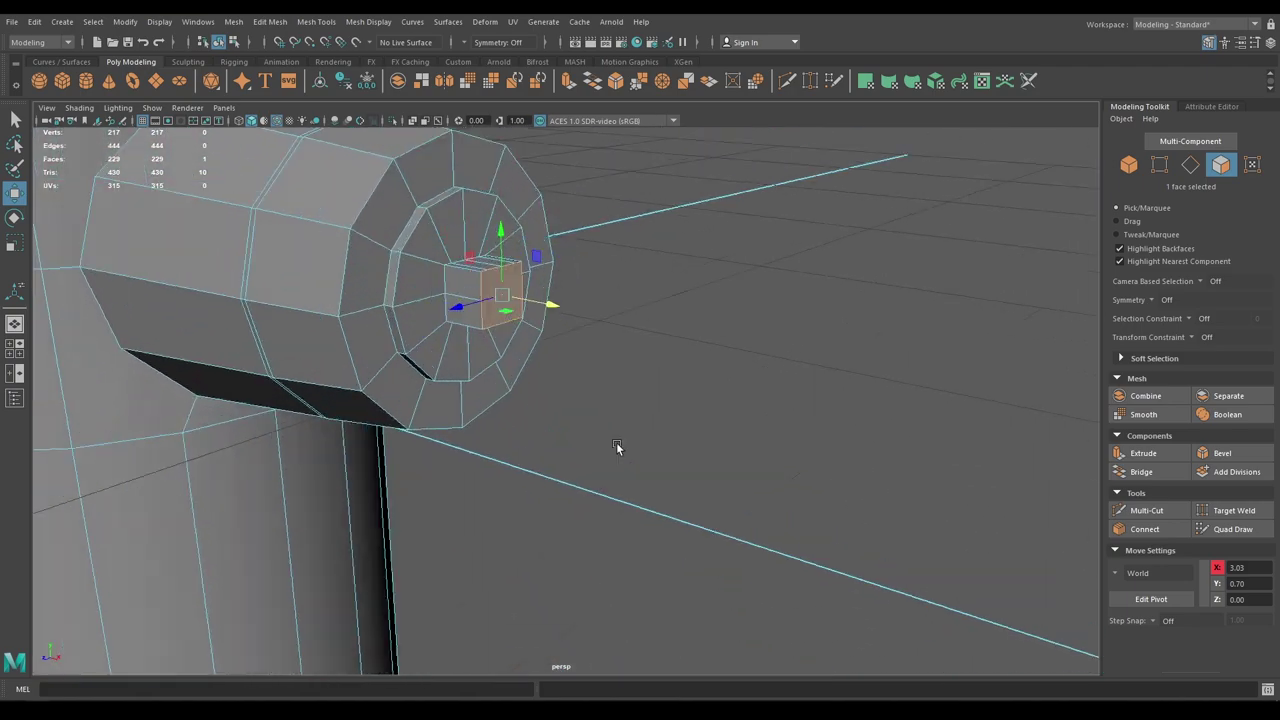
Connect the middle vertices on the two sides of the protruding block's front face with a horizontal edge
alt+middle_drag(512, 249, 556, 345)
alt+right_drag(556, 345, 588, 495)
alt+middle_drag(488, 325, 555, 448)
right_drag(538, 396, 491, 341)
alt+drag(514, 400, 476, 276)
click(435, 323)
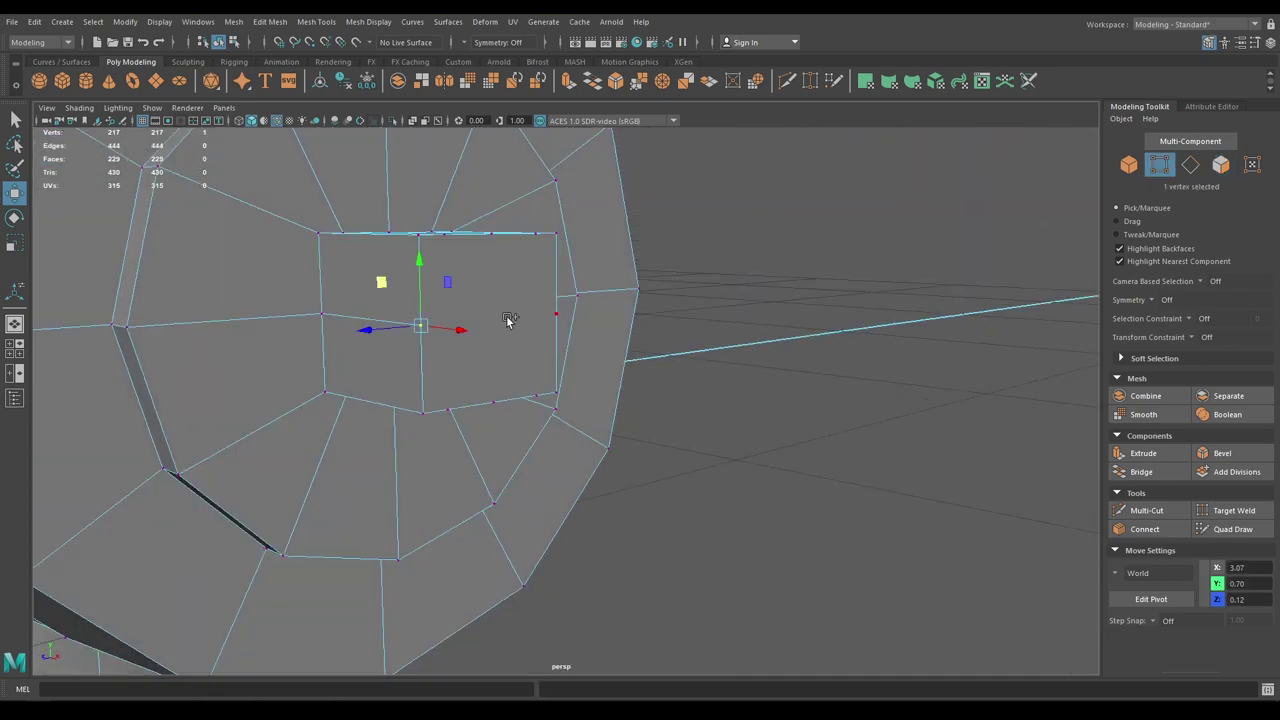
shift+click(549, 321)
shift+right_drag(539, 301, 537, 381)
Use Multi-Cut to add three vertical edges across the block's front face, joining its upper and lower vertices
alt+drag(529, 340, 533, 333)
alt+drag(501, 274, 508, 345)
right_drag(515, 350, 477, 313)
alt+drag(477, 313, 443, 350)
click(426, 319)
scroll(464, 340, up, 4)
alt+drag(466, 400, 522, 288)
scroll(505, 402, up, 1)
click(492, 341)
alt+middle_drag(523, 286, 529, 320)
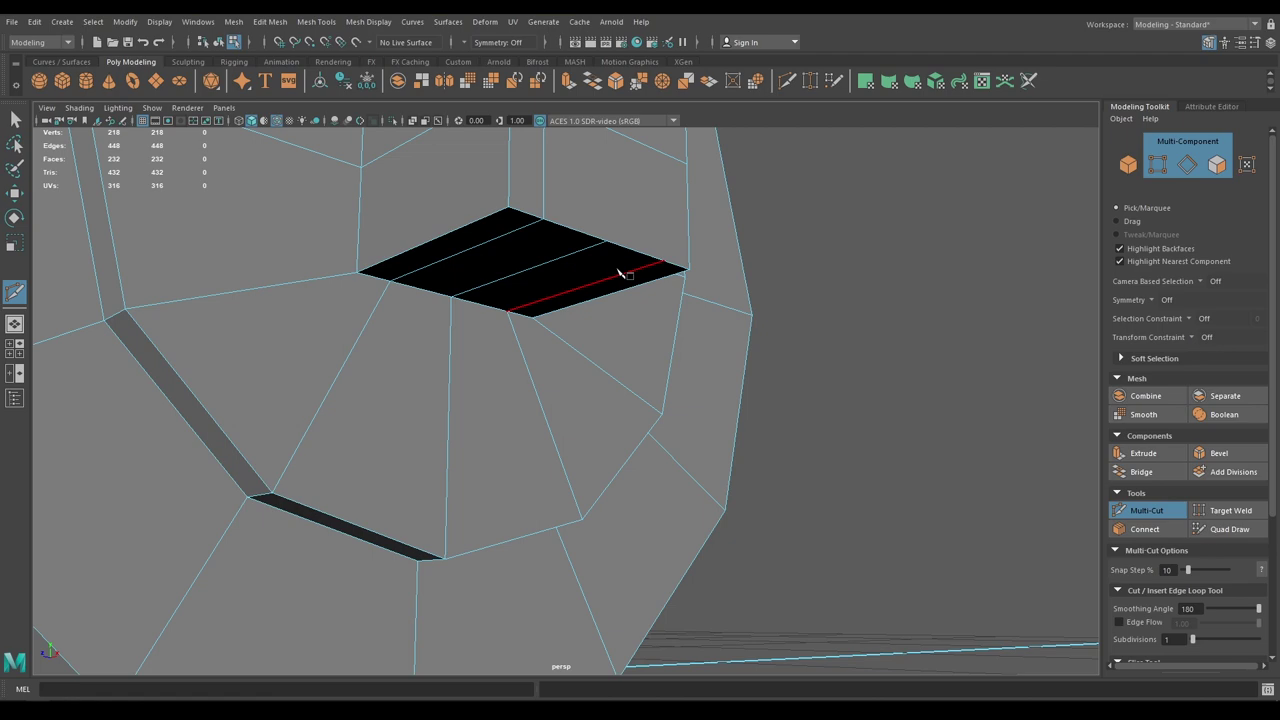
alt+drag(620, 272, 569, 447)
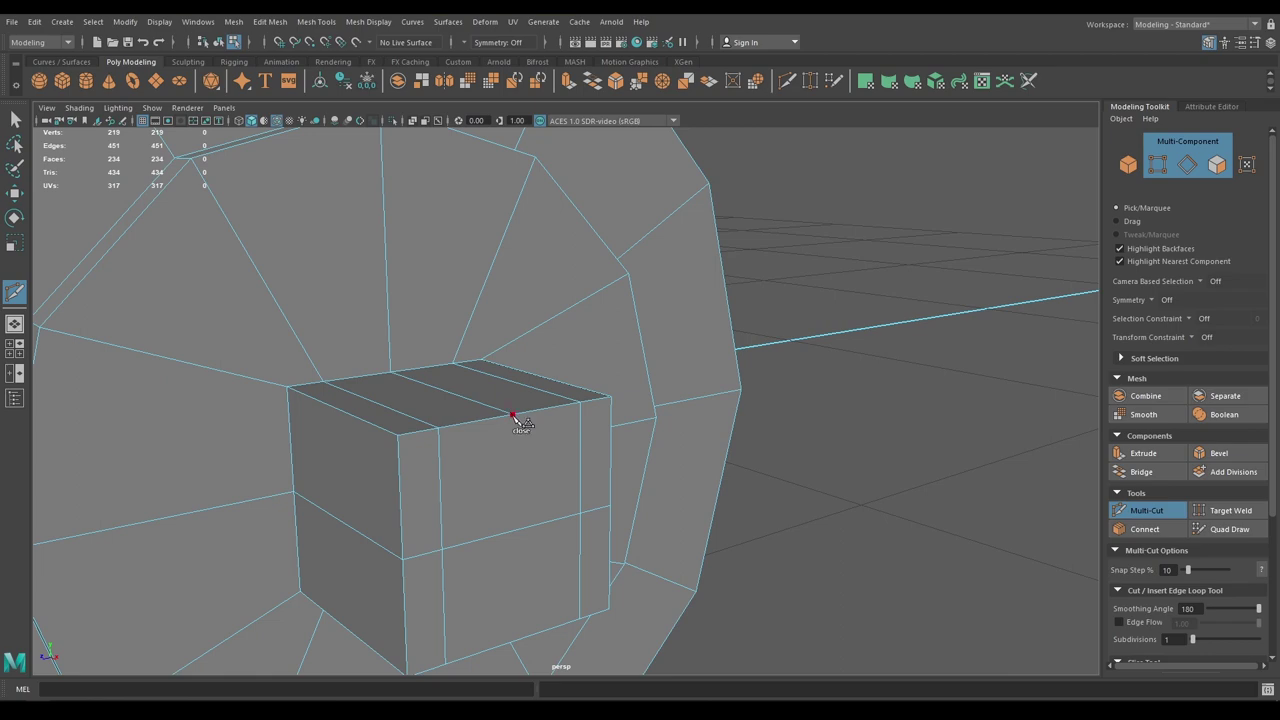
alt+drag(513, 418, 571, 357)
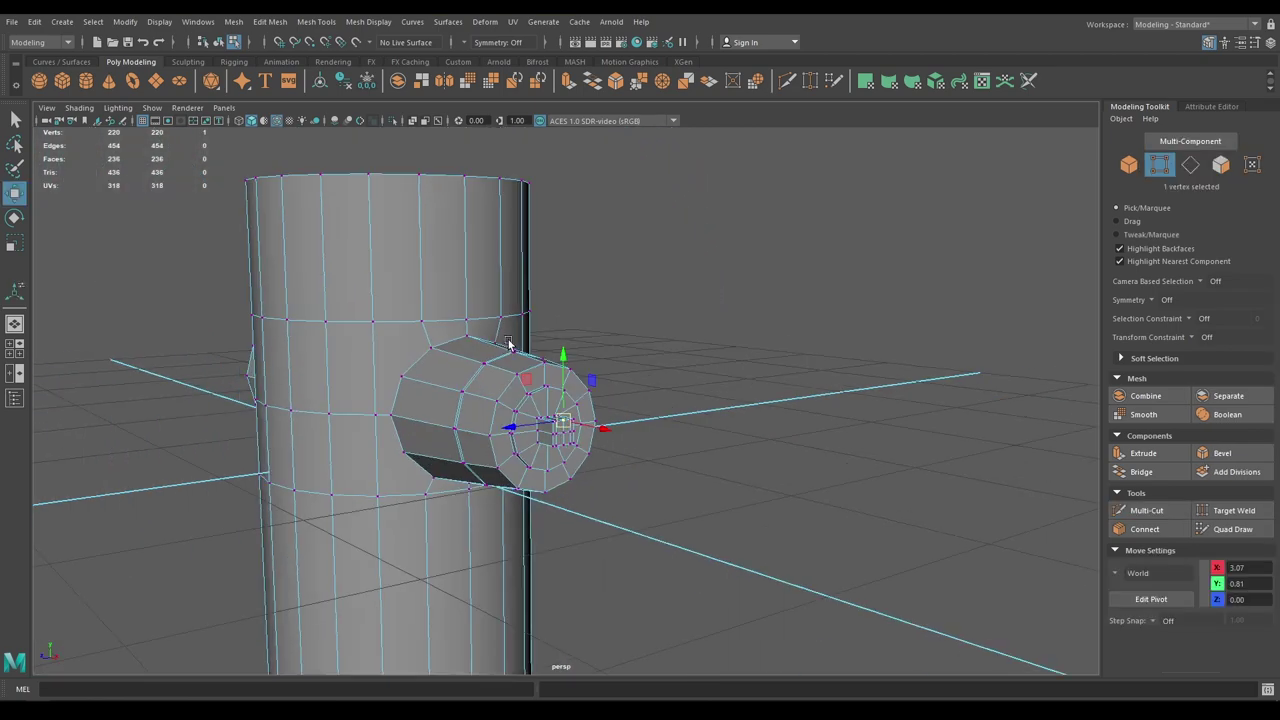
Extrude the narrow face ring around the horizontal cylinder into a groove with Local Translate Z -0.02, and return to object mode
alt+drag(491, 371, 577, 371)
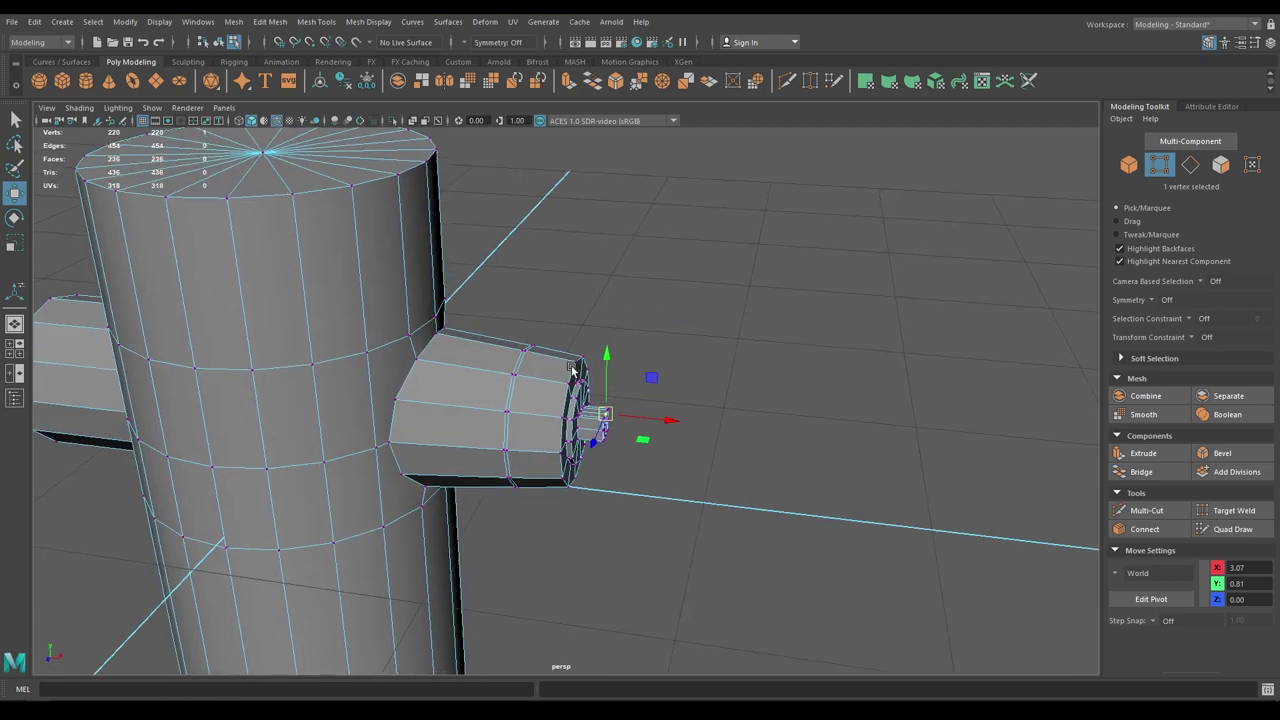
alt+middle_drag(577, 371, 560, 343)
alt+right_drag(560, 343, 582, 367)
alt+drag(582, 367, 557, 352)
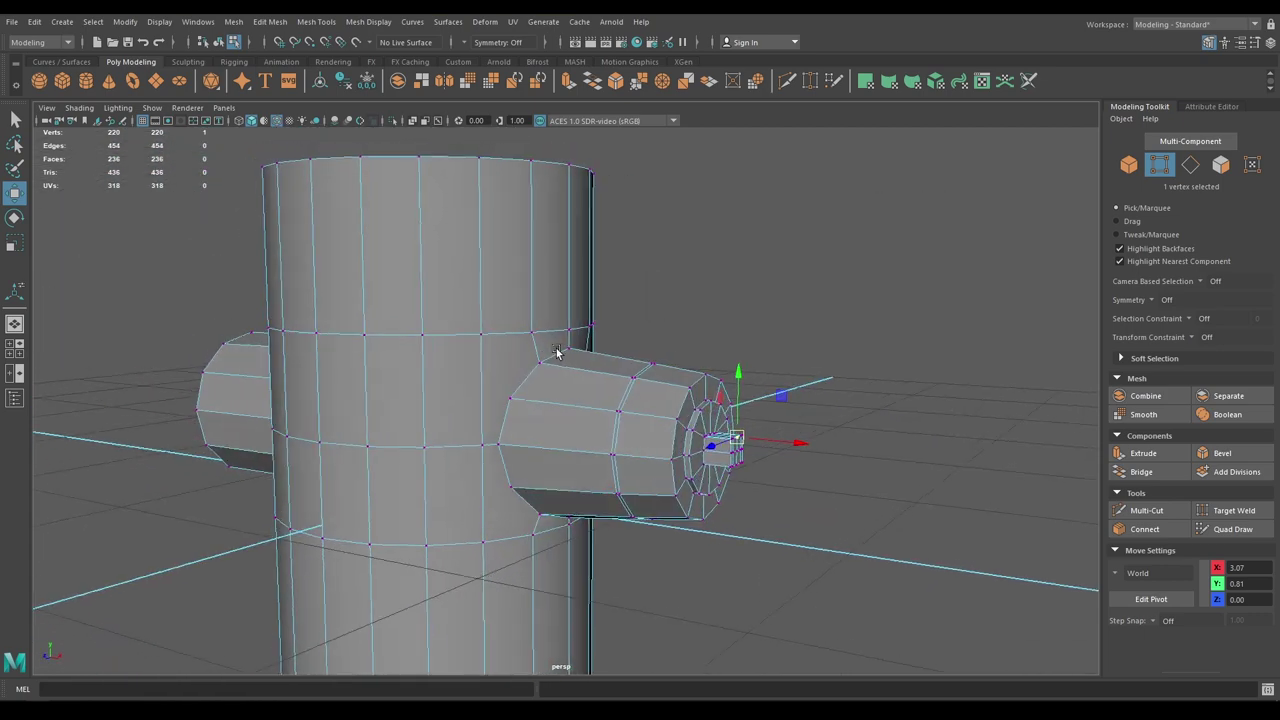
alt+right_drag(557, 352, 672, 505)
alt+middle_drag(672, 505, 543, 405)
right_drag(543, 405, 548, 376)
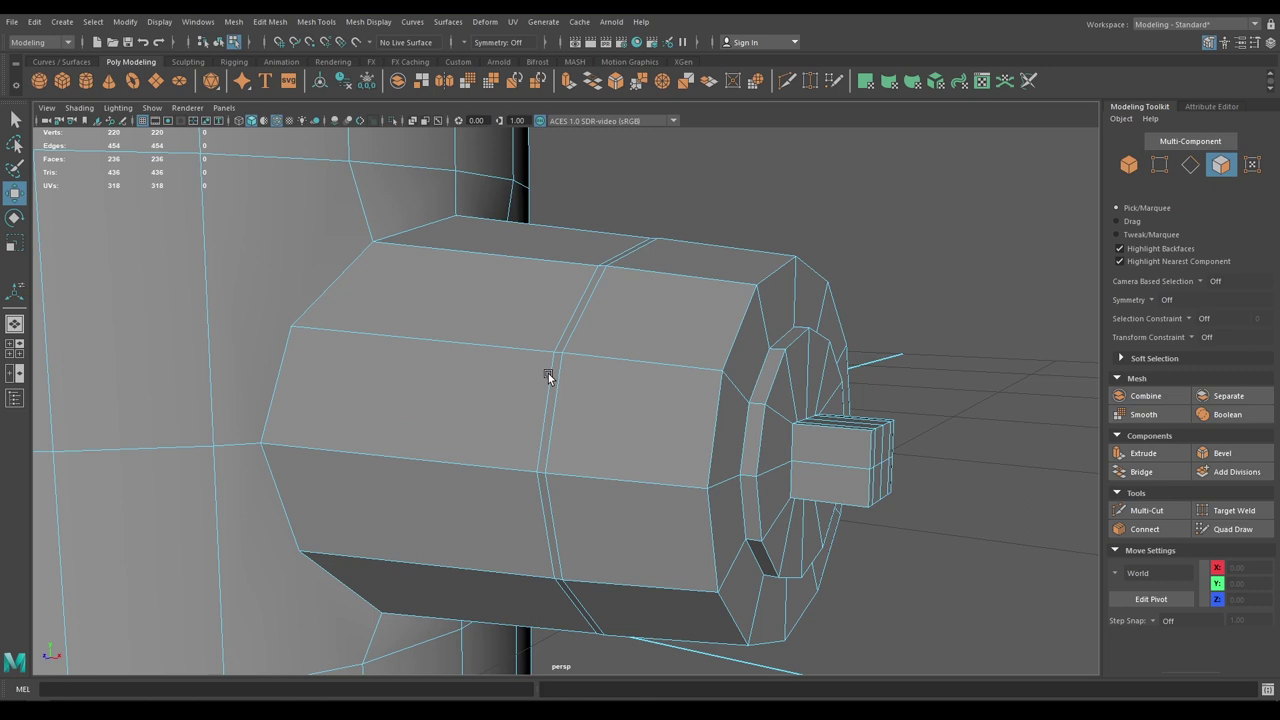
click(550, 385)
shift+double_click(565, 332)
alt+drag(560, 363, 588, 374)
alt+right_drag(588, 374, 650, 522)
key(ctrl+e)
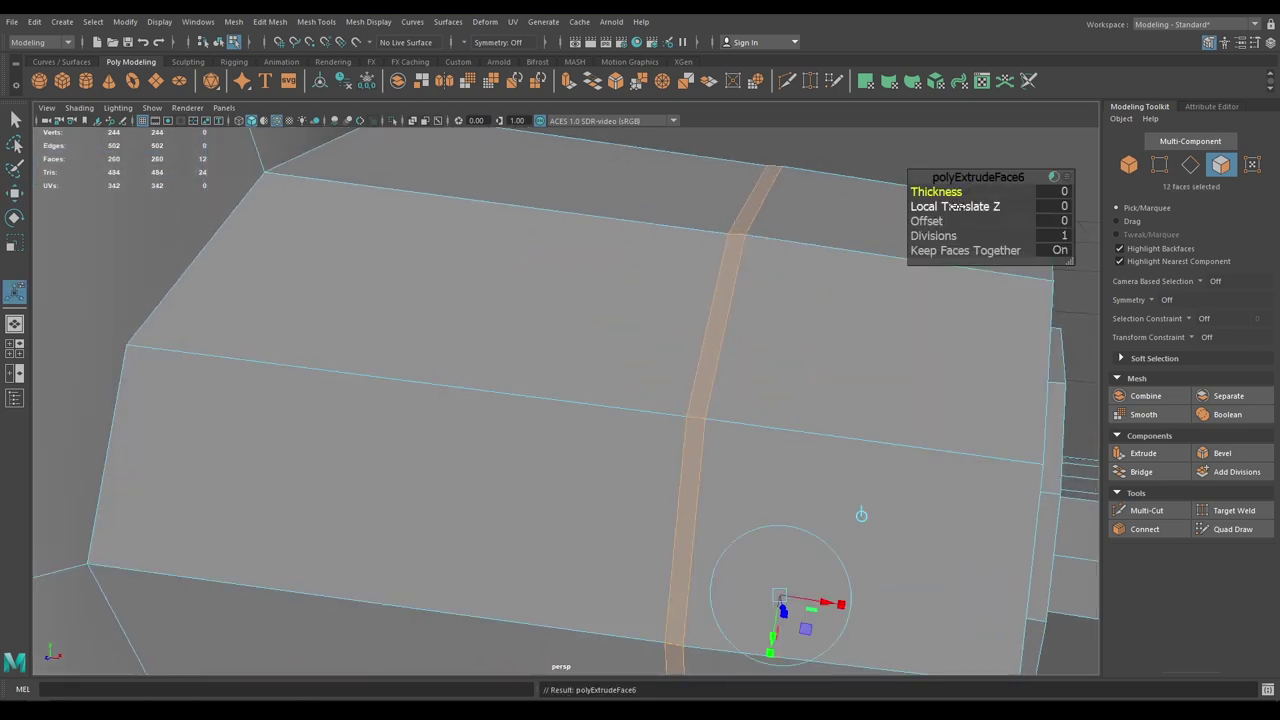
click(955, 206)
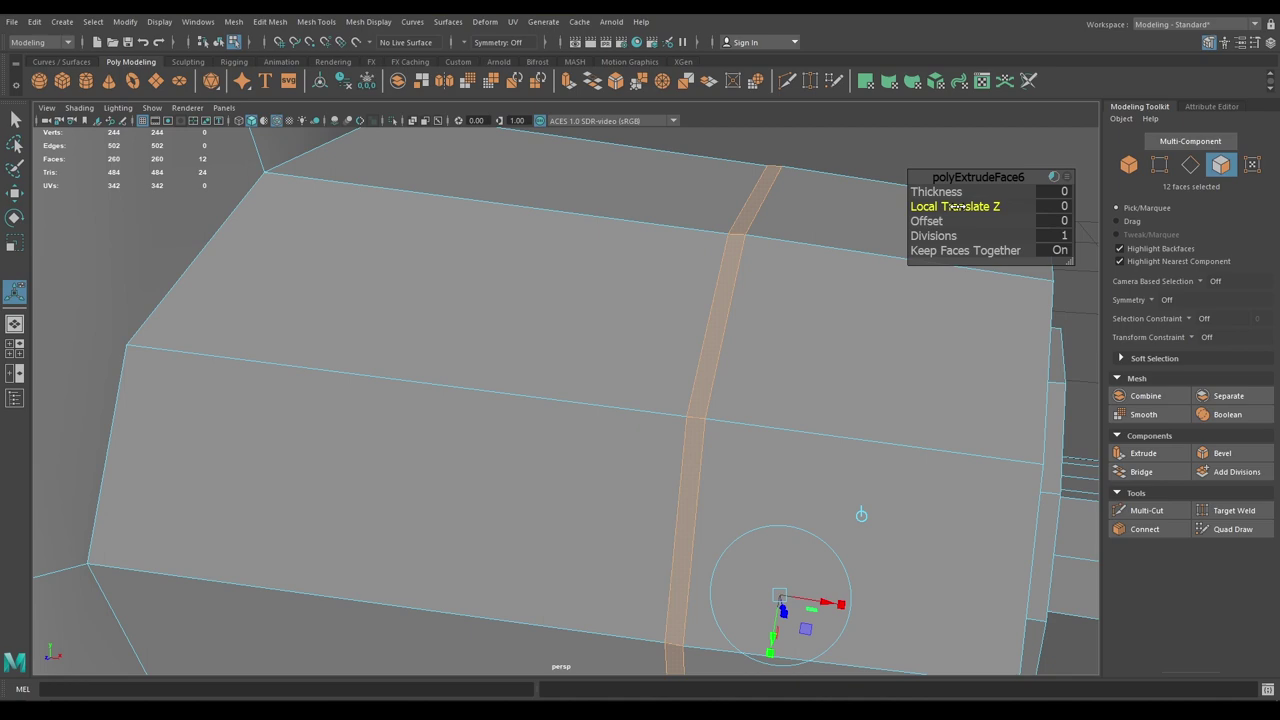
drag(958, 206, 956, 206)
alt+right_drag(868, 335, 748, 200)
alt+drag(748, 200, 714, 227)
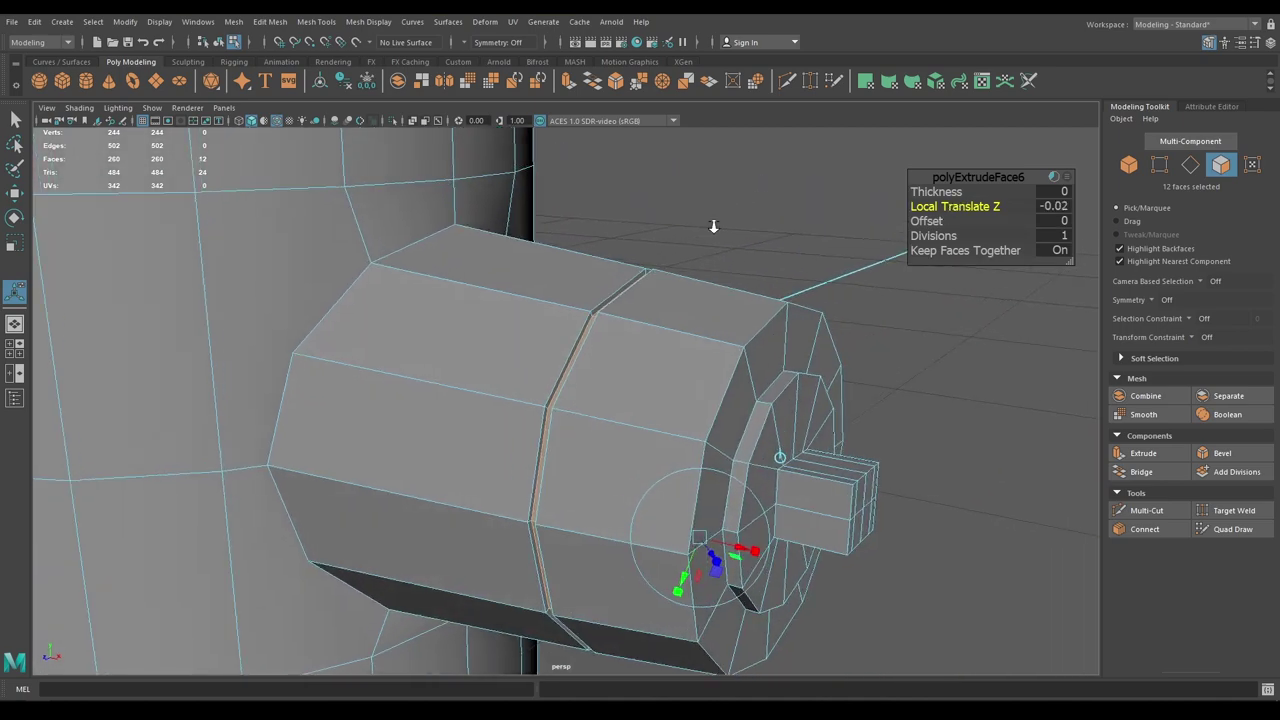
alt+right_drag(713, 226, 822, 343)
alt+right_drag(800, 385, 679, 281)
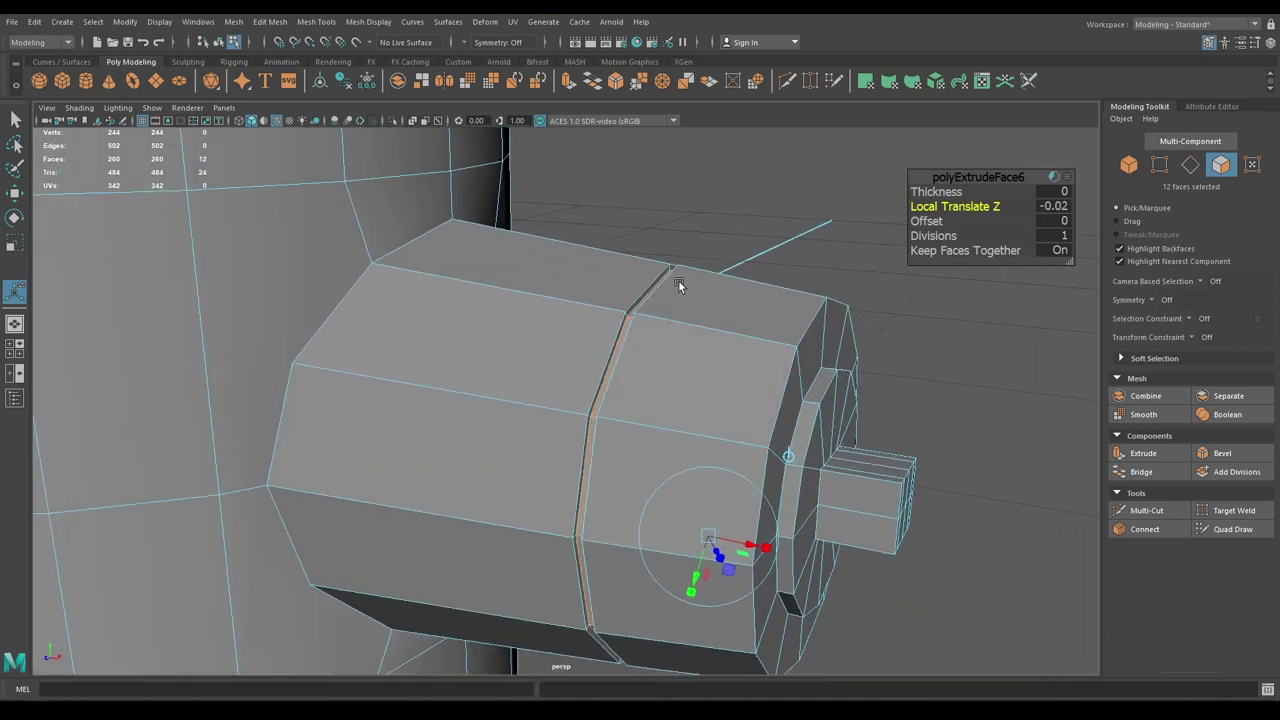
key(w)
right_click(650, 236)
right_drag(650, 236, 697, 204)
click(697, 204)
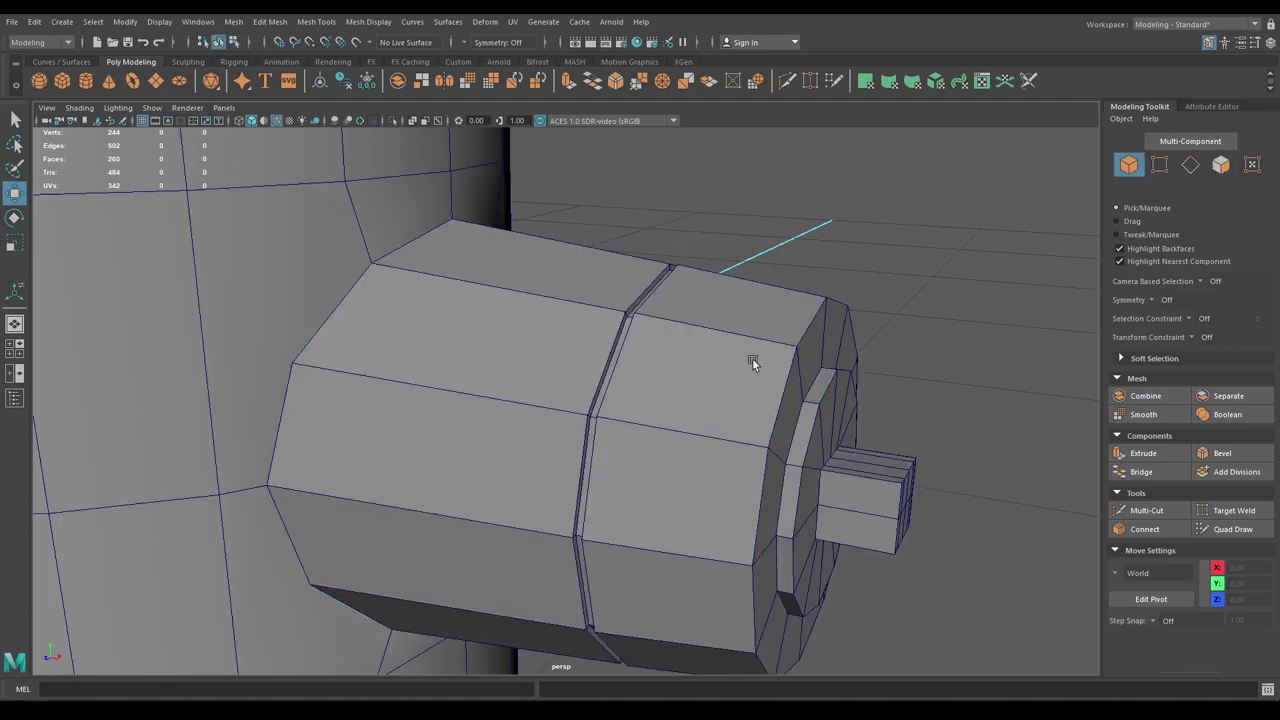
Scale the vertical cylinder's edge loops above and below the junction along Y, and adjust the lower loop's height
alt+right_drag(752, 358, 662, 305)
alt+drag(662, 305, 474, 443)
alt+right_drag(474, 443, 515, 440)
alt+drag(515, 440, 580, 430)
alt+right_drag(580, 430, 610, 425)
alt+middle_drag(490, 372, 568, 369)
right_drag(555, 338, 553, 275)
double_click(553, 275)
alt+drag(535, 395, 515, 323)
shift+double_click(478, 460)
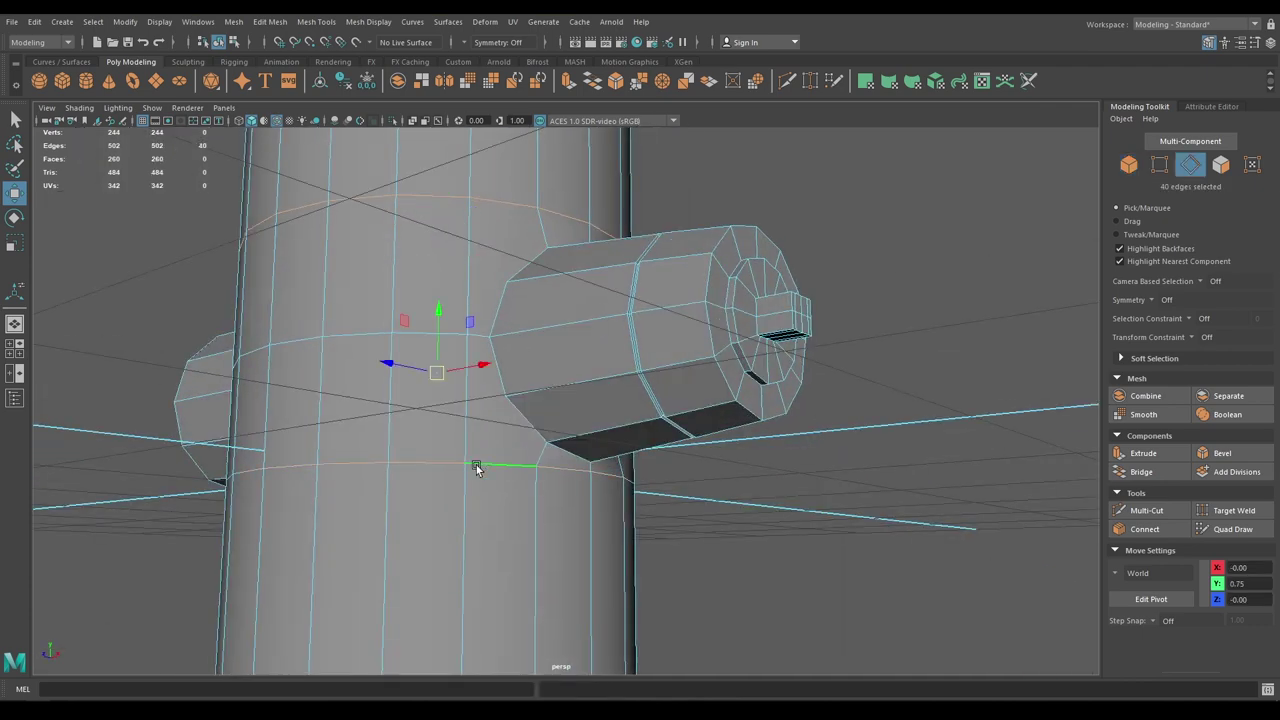
key(r)
drag(436, 318, 413, 398)
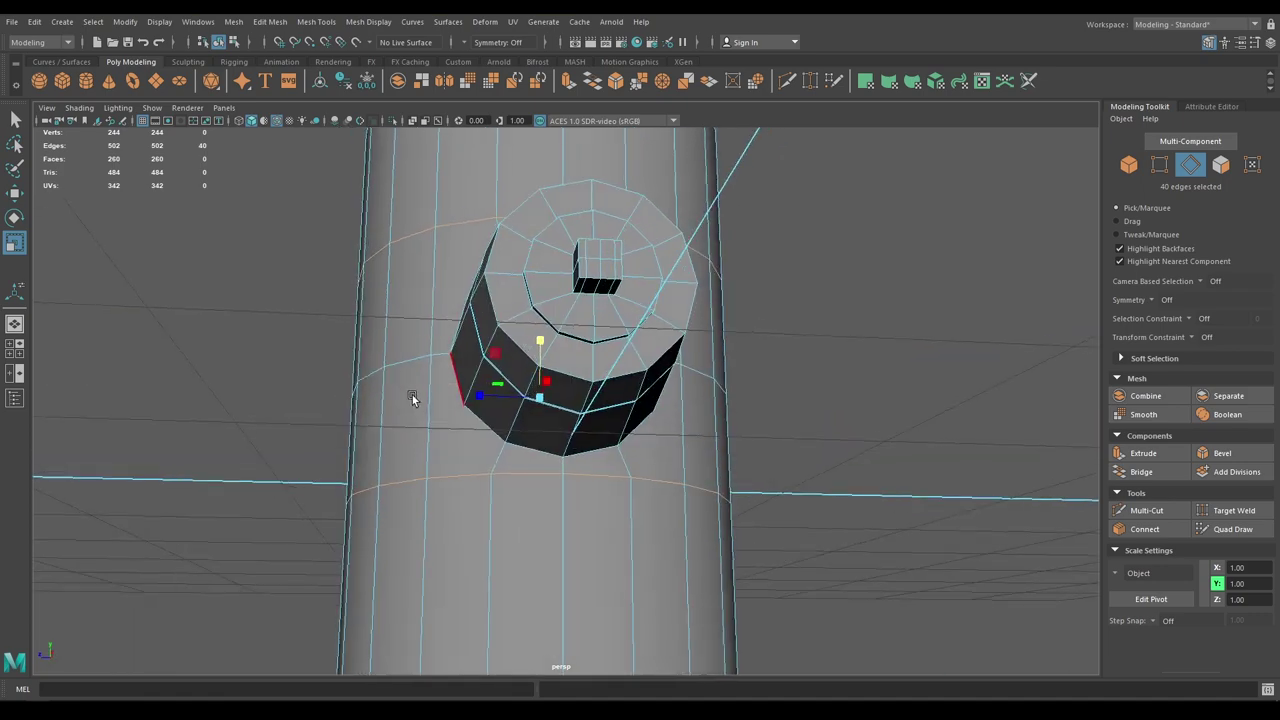
double_click(516, 487)
key(w)
drag(539, 444, 588, 516)
Bevel the complete ring of edges where the horizontal cylinder meets the vertical cylinder
double_click(525, 326)
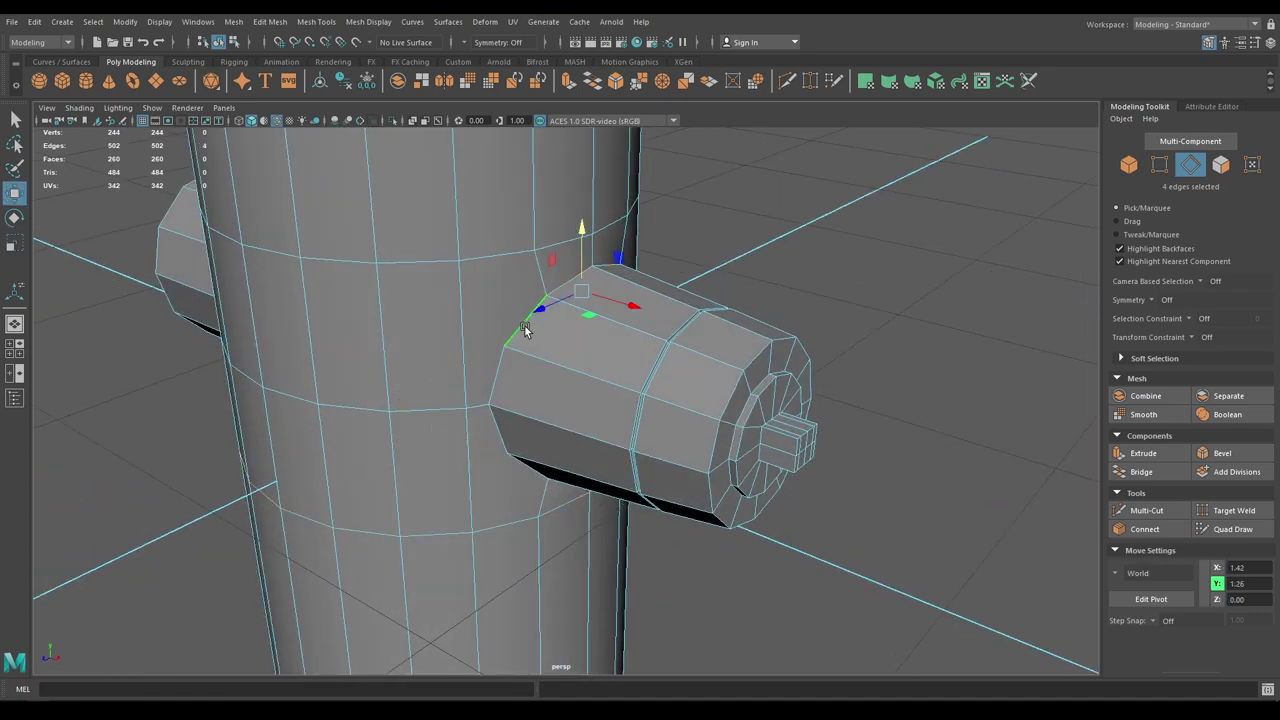
alt+drag(564, 436, 560, 378)
shift+double_click(506, 373)
alt+drag(560, 446, 589, 506)
shift+double_click(517, 451)
shift+double_click(603, 410)
shift+right_drag(518, 356, 559, 353)
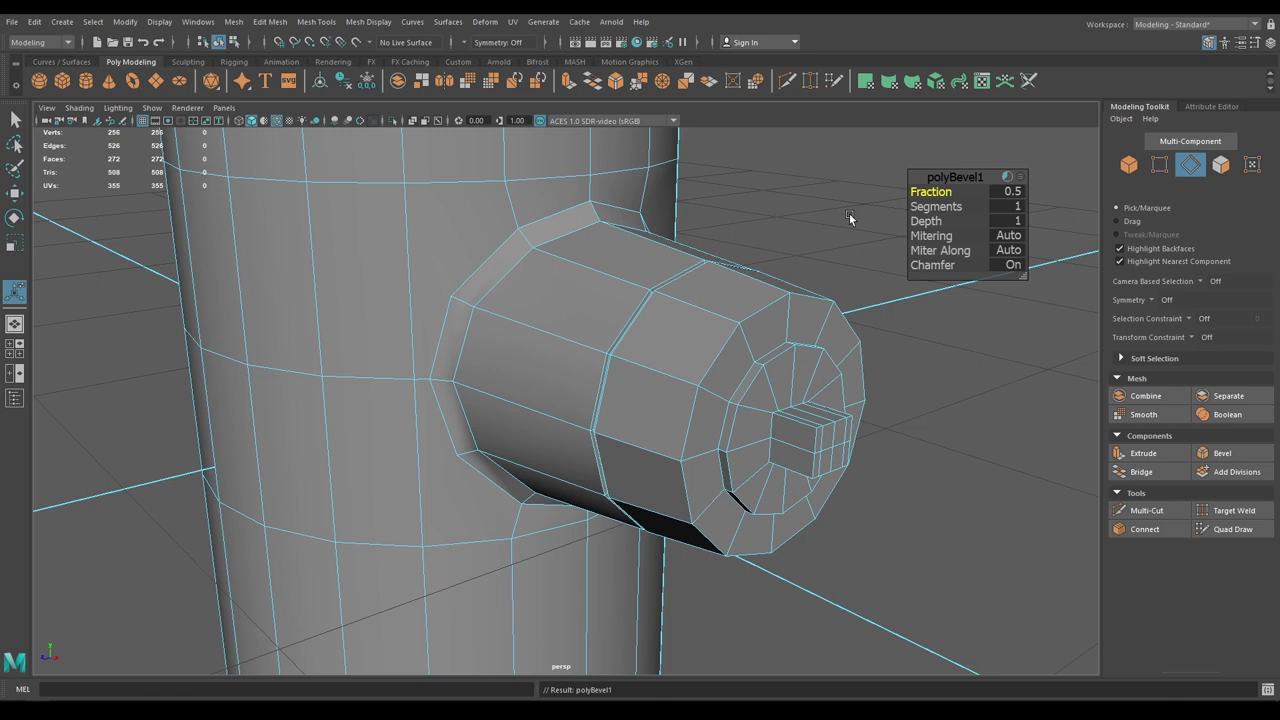
Set the junction bevel to 2 segments with a fraction of 0.6
drag(936, 192, 941, 191)
alt+drag(877, 266, 879, 239)
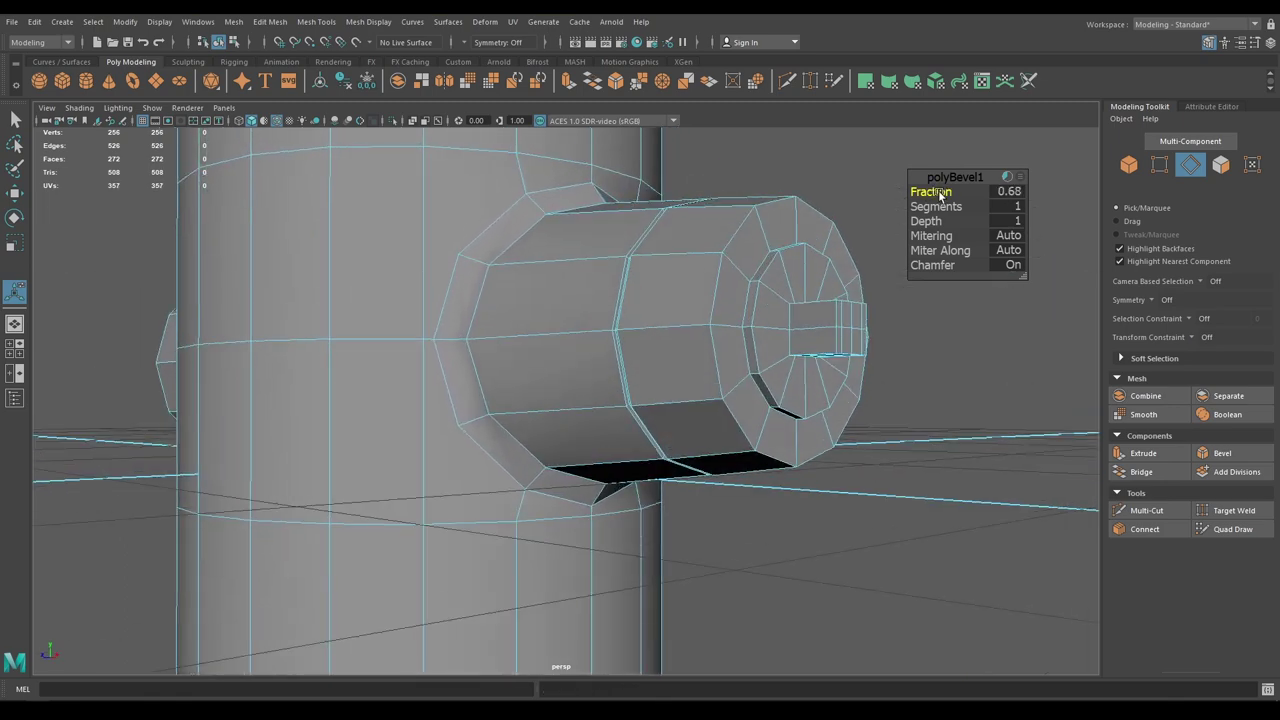
drag(924, 208, 966, 207)
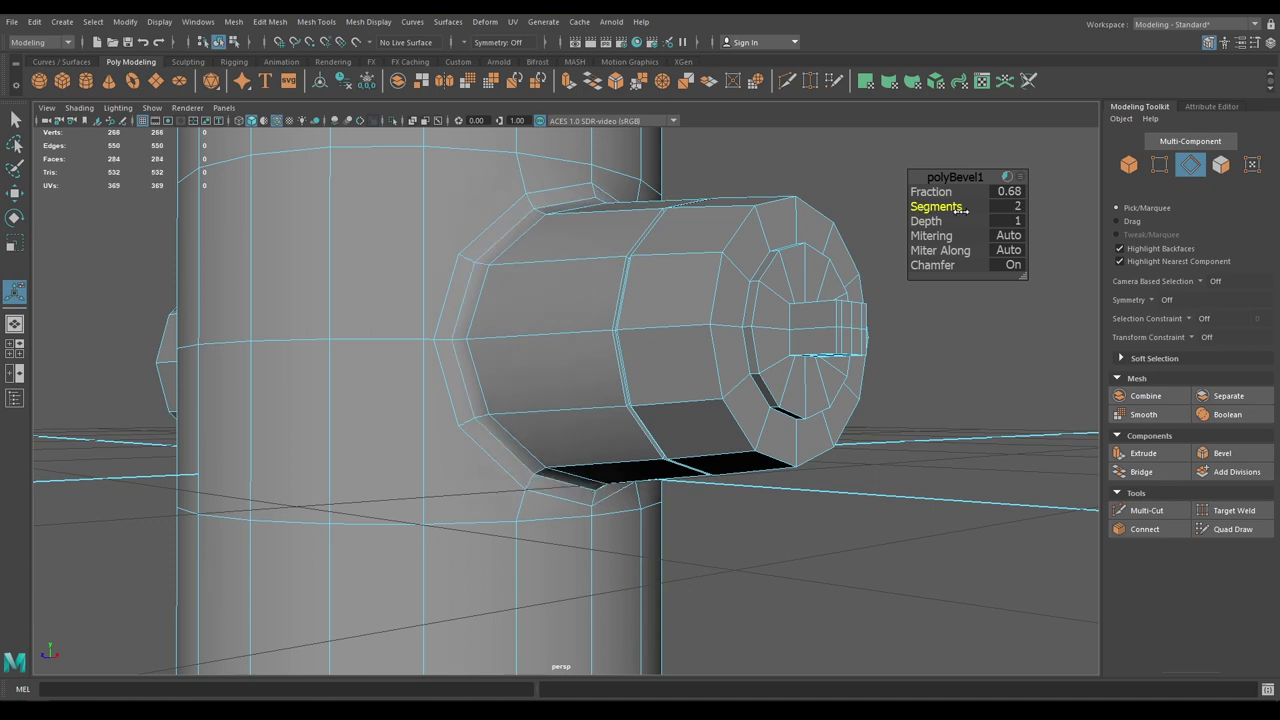
alt+drag(472, 424, 745, 345)
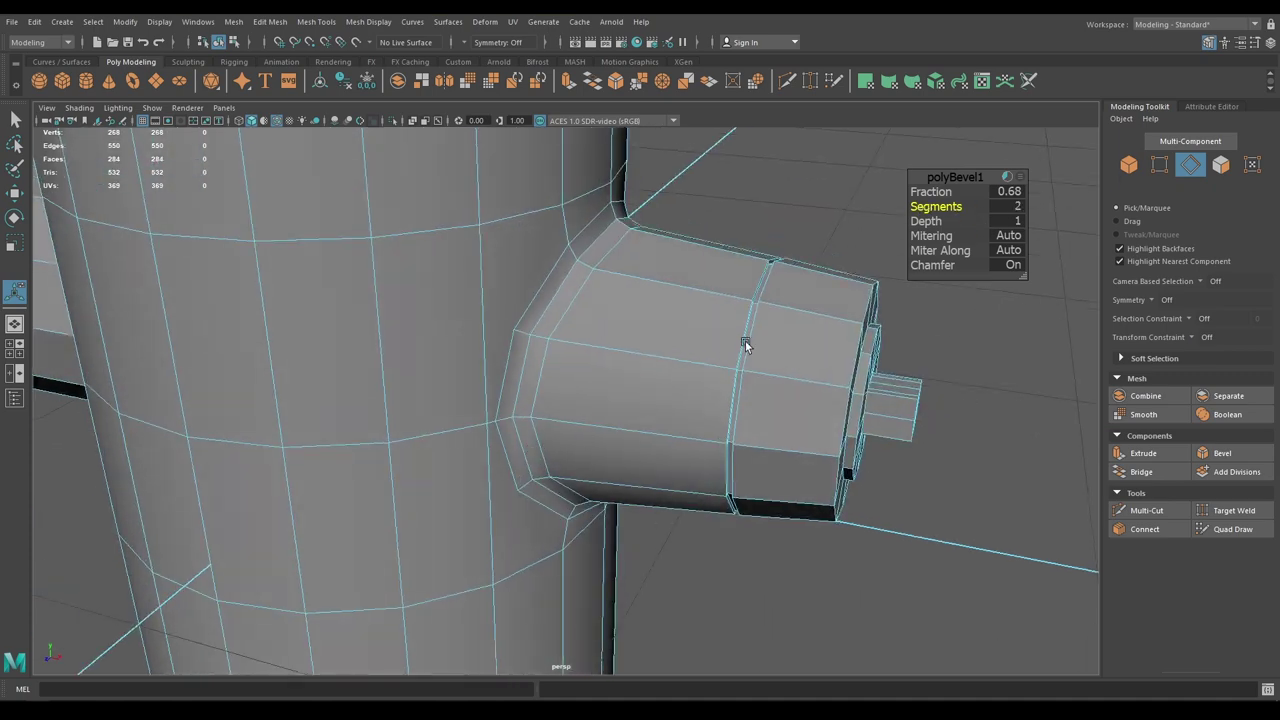
click(1006, 191)
text(0.6)
key(Return)
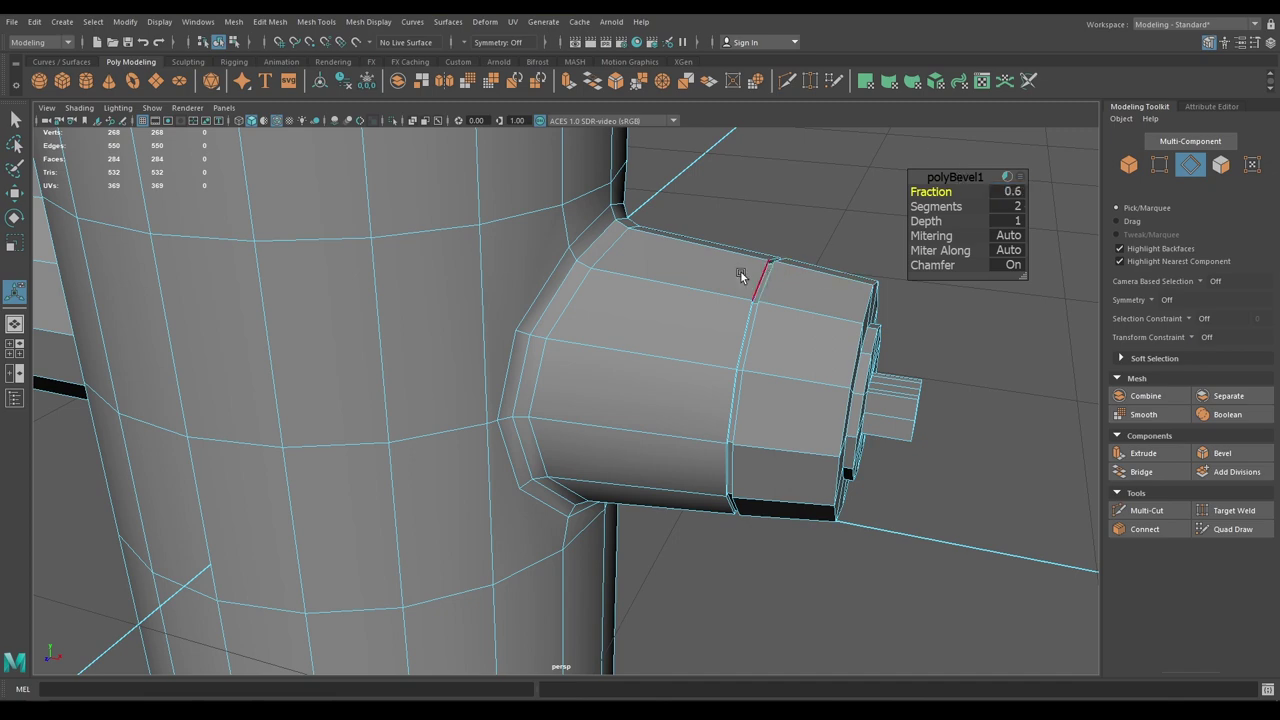
Examine the junction in smooth preview with the shaded wireframe hidden, and again in the unsmoothed display
key(w)
right_drag(623, 275, 690, 256)
key(3)
click(797, 222)
scroll(863, 561, down, 5)
alt+drag(863, 561, 760, 459)
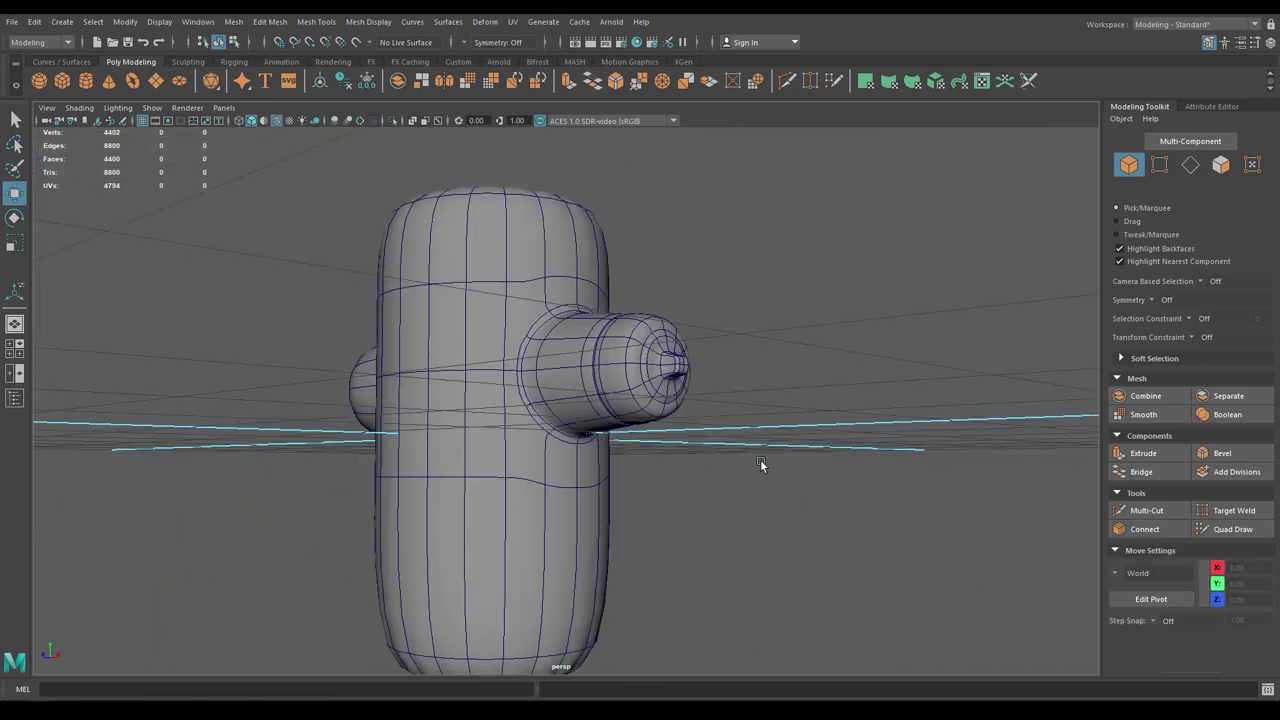
click(276, 122)
mouse_move(520, 295)
alt+mouse_down()
mouse_move(674, 421)
mouse_move(566, 347)
alt+mouse_up()
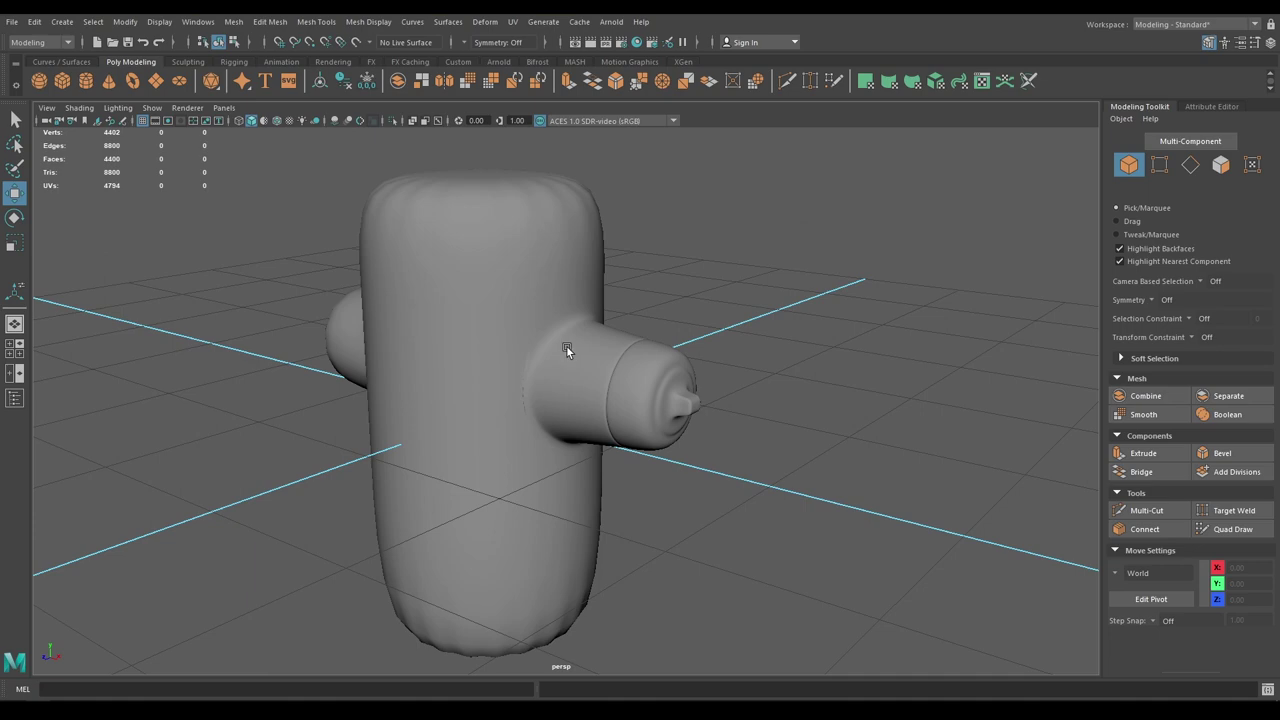
scroll(497, 373, up, 5)
click(496, 372)
key(1)
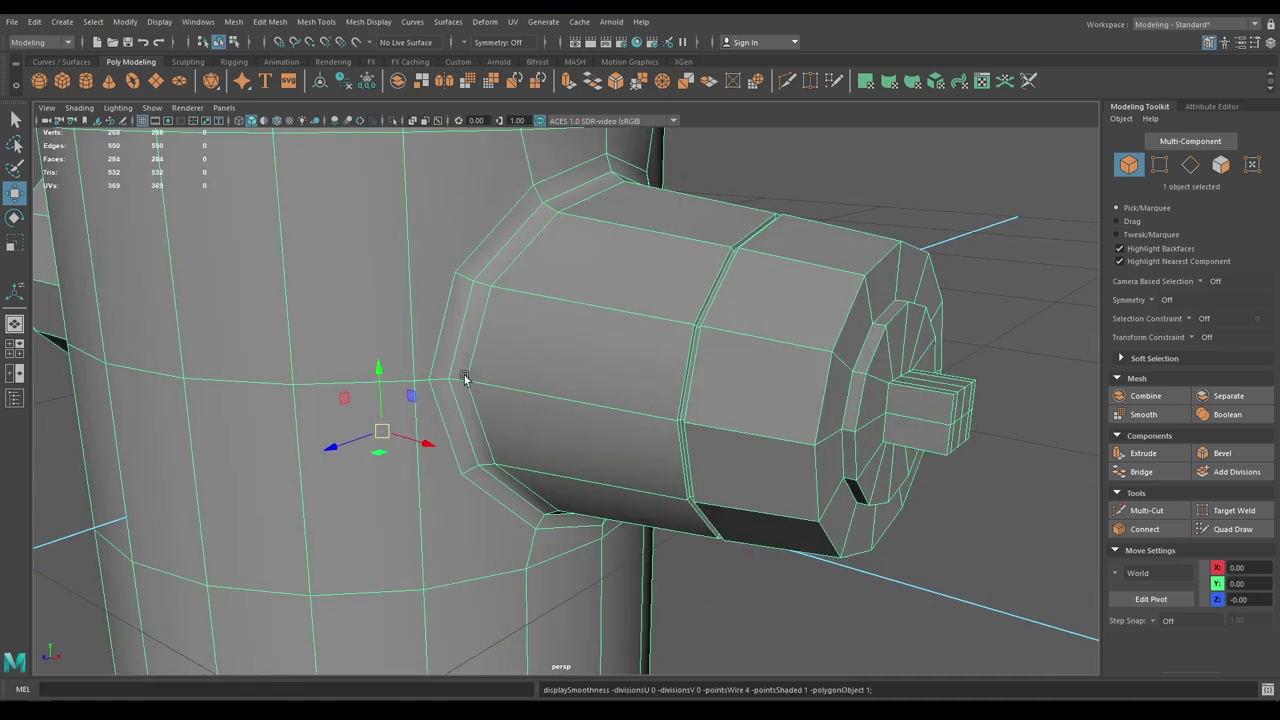
alt+drag(466, 374, 490, 385)
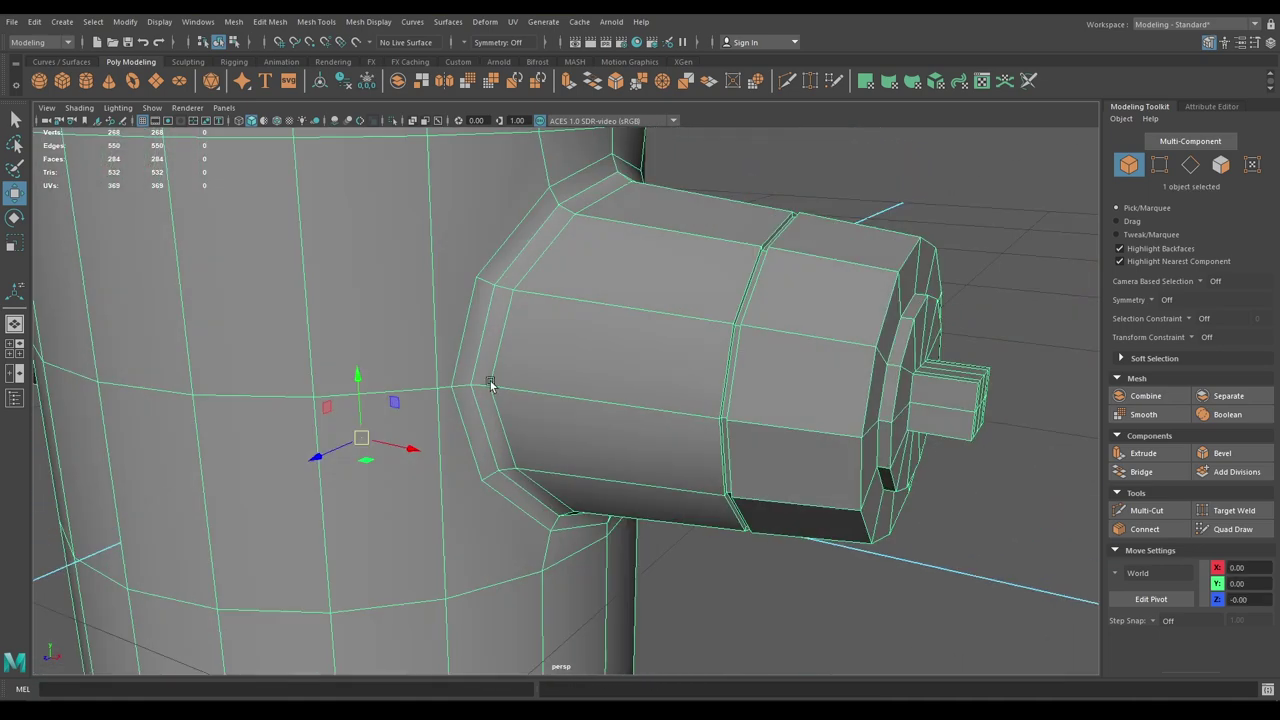
click(788, 148)
alt+drag(786, 158, 527, 357)
click(527, 357)
alt+drag(490, 408, 569, 378)
scroll(584, 448, down, 8)
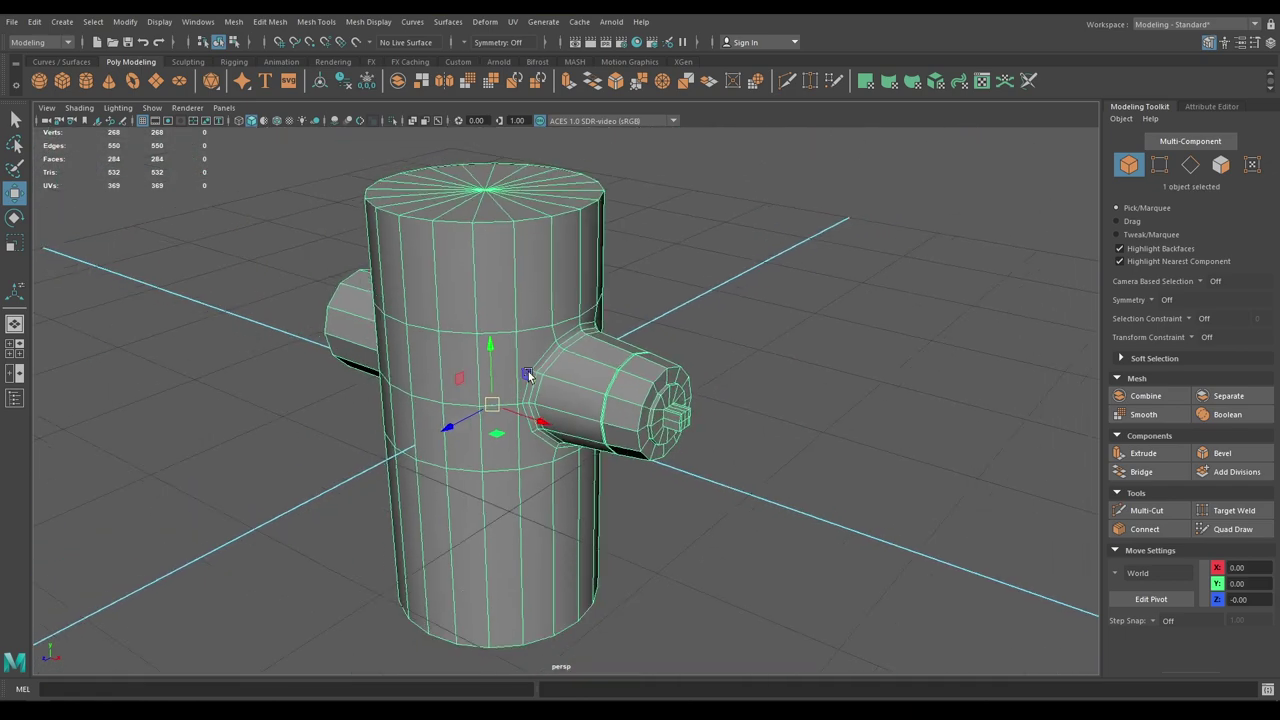
Merge all vertices of the model with a distance threshold of 0.01 and return to object mode
right_drag(608, 251, 543, 251)
drag(329, 191, 803, 688)
scroll(820, 517, up, 12)
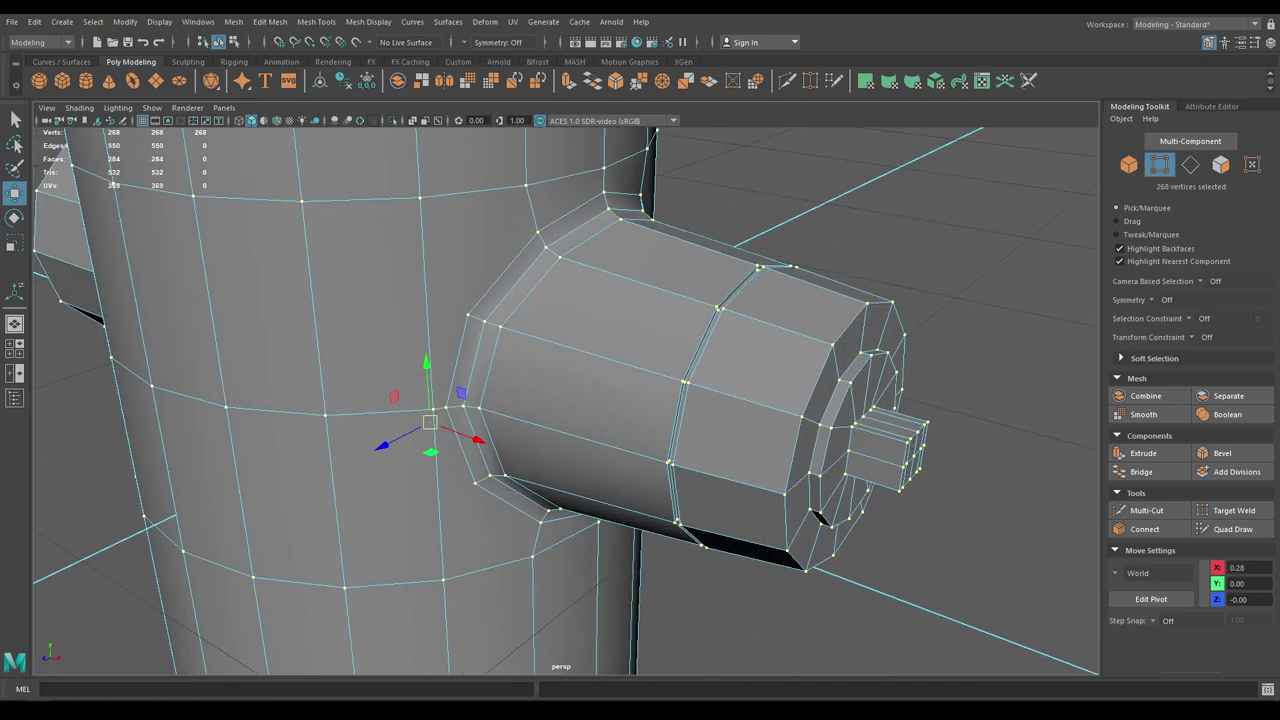
scroll(550, 388, down, 5)
alt+middle_drag(491, 148, 565, 190)
scroll(520, 160, down, 10)
click(388, 279)
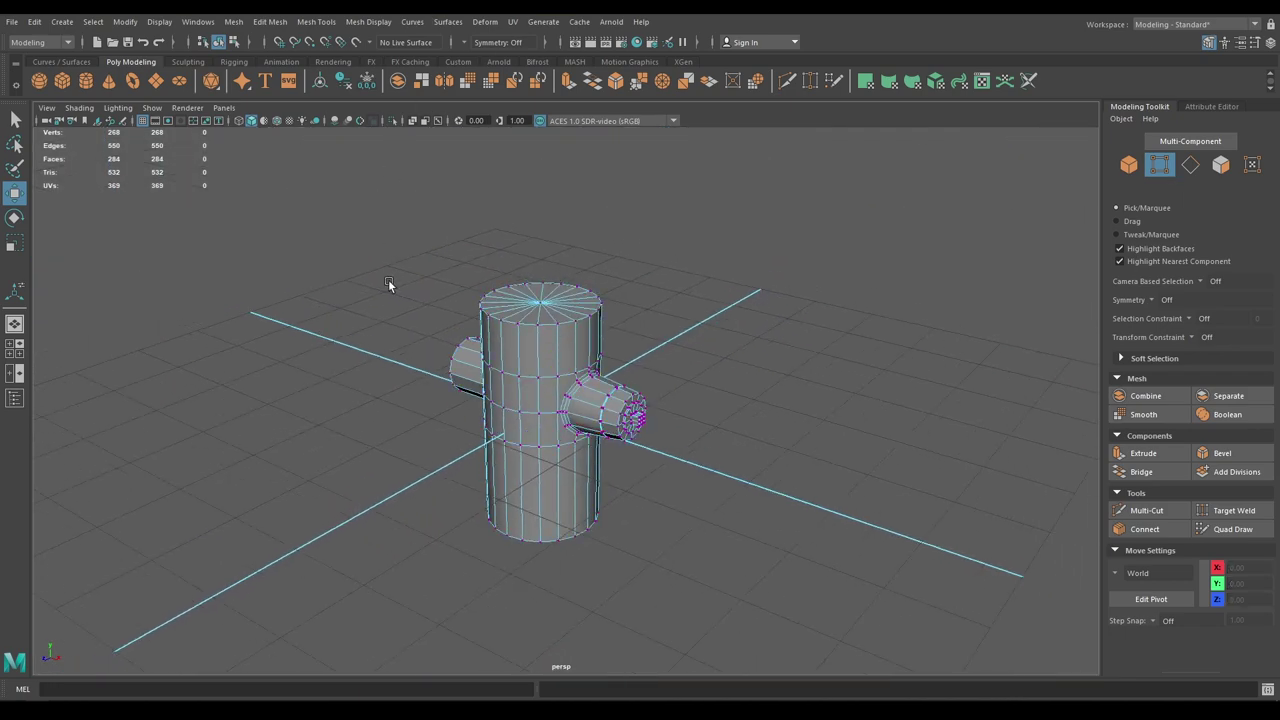
drag(360, 168, 722, 575)
scroll(690, 445, up, 10)
scroll(652, 477, up, 5)
shift+right_drag(575, 338, 639, 288)
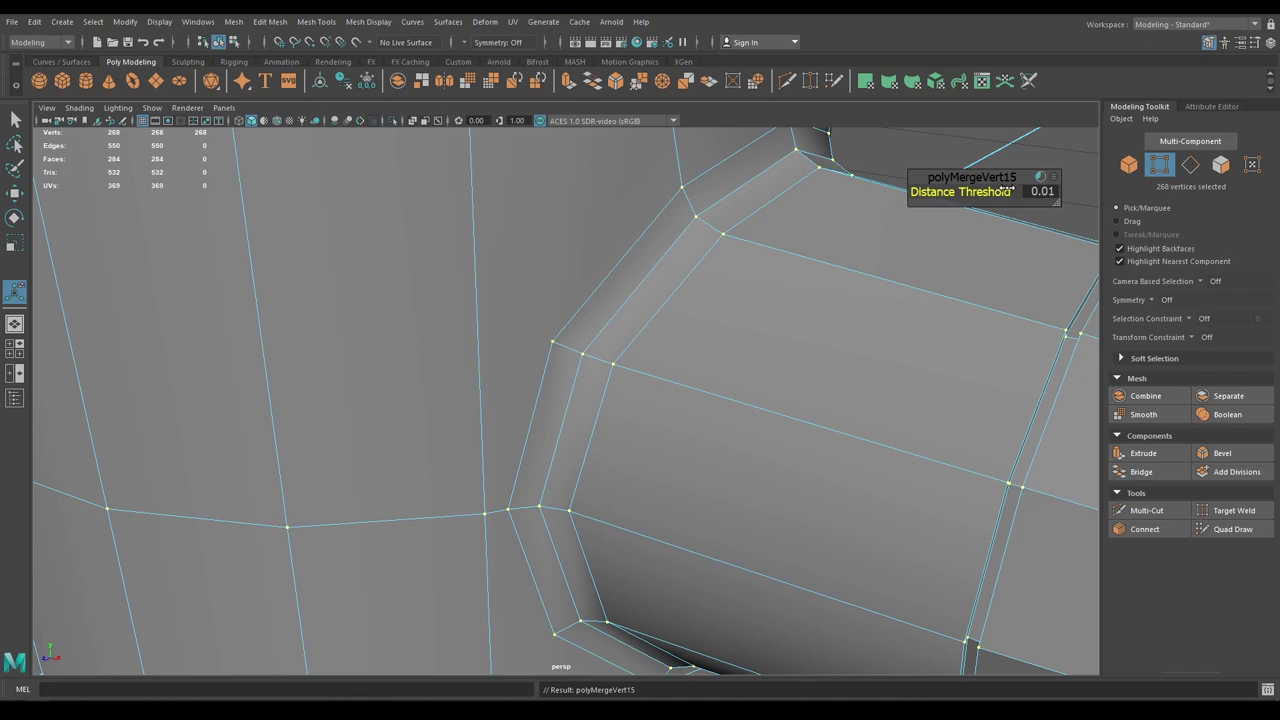
scroll(1045, 240, down, 3)
alt+middle_drag(987, 214, 890, 95)
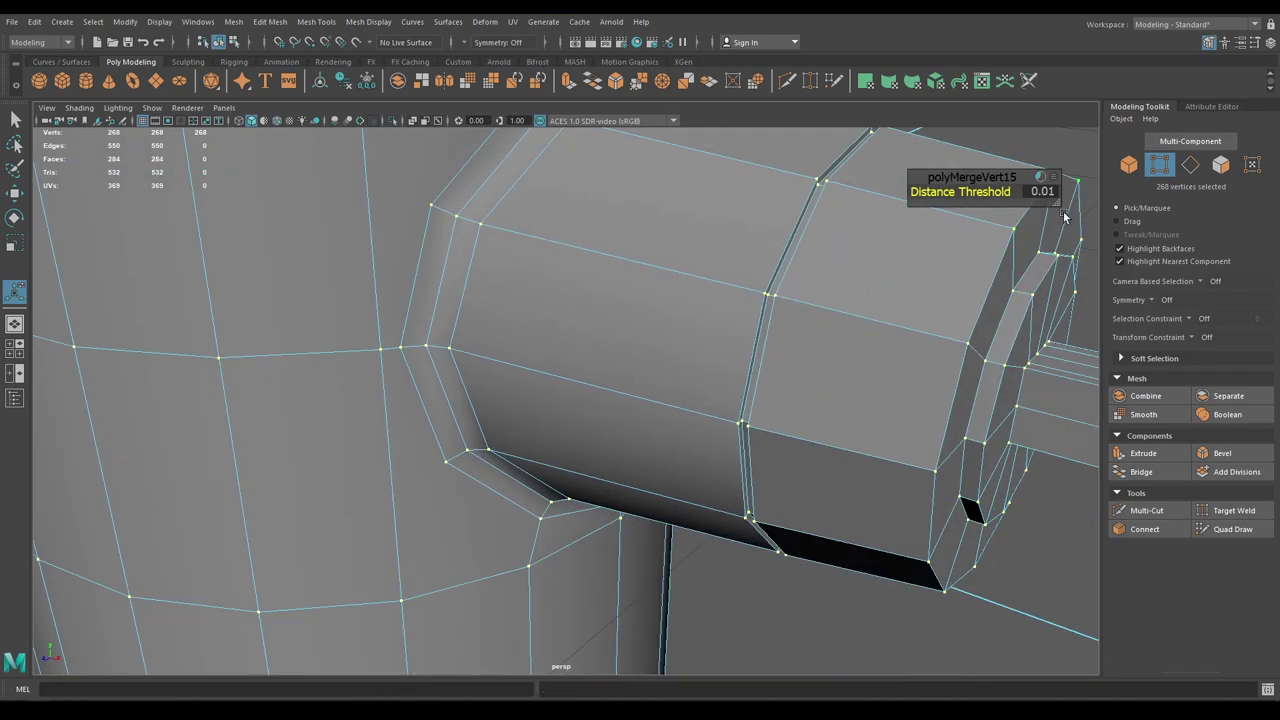
key(w)
scroll(860, 240, down, 2)
alt+drag(858, 243, 588, 405)
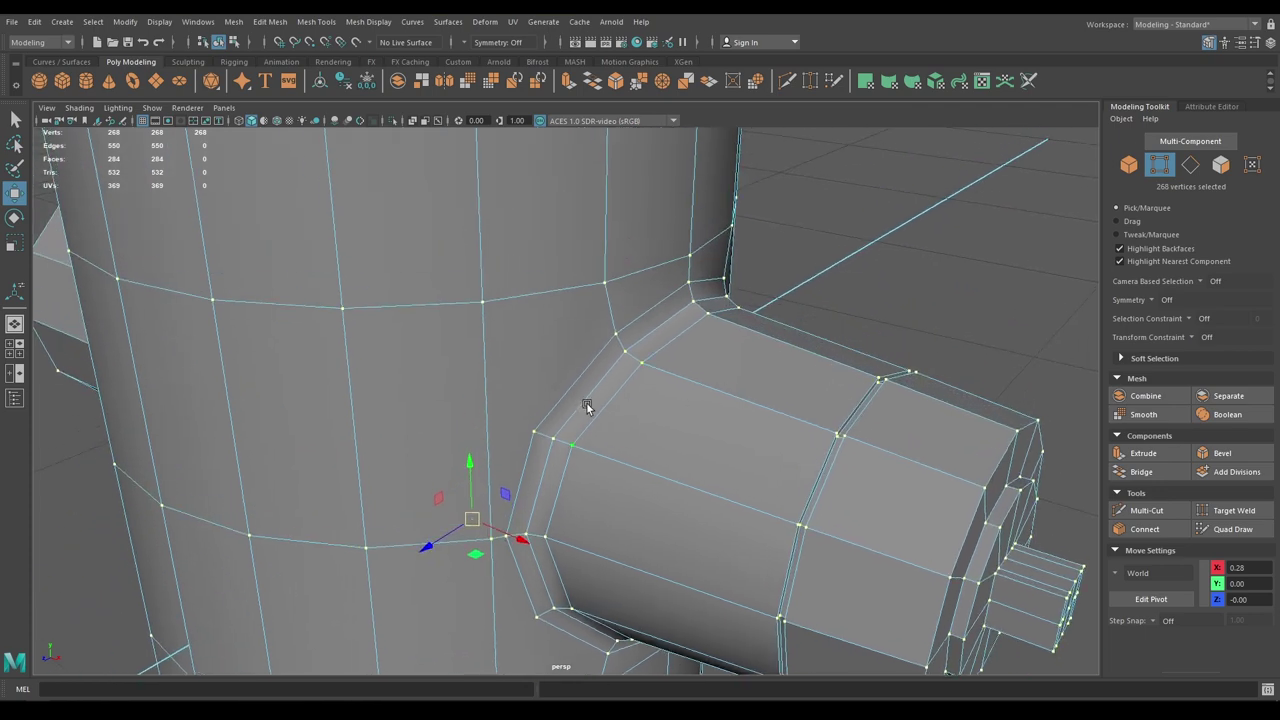
alt+drag(528, 371, 519, 358)
right_drag(519, 357, 607, 287)
scroll(580, 430, up, 3)
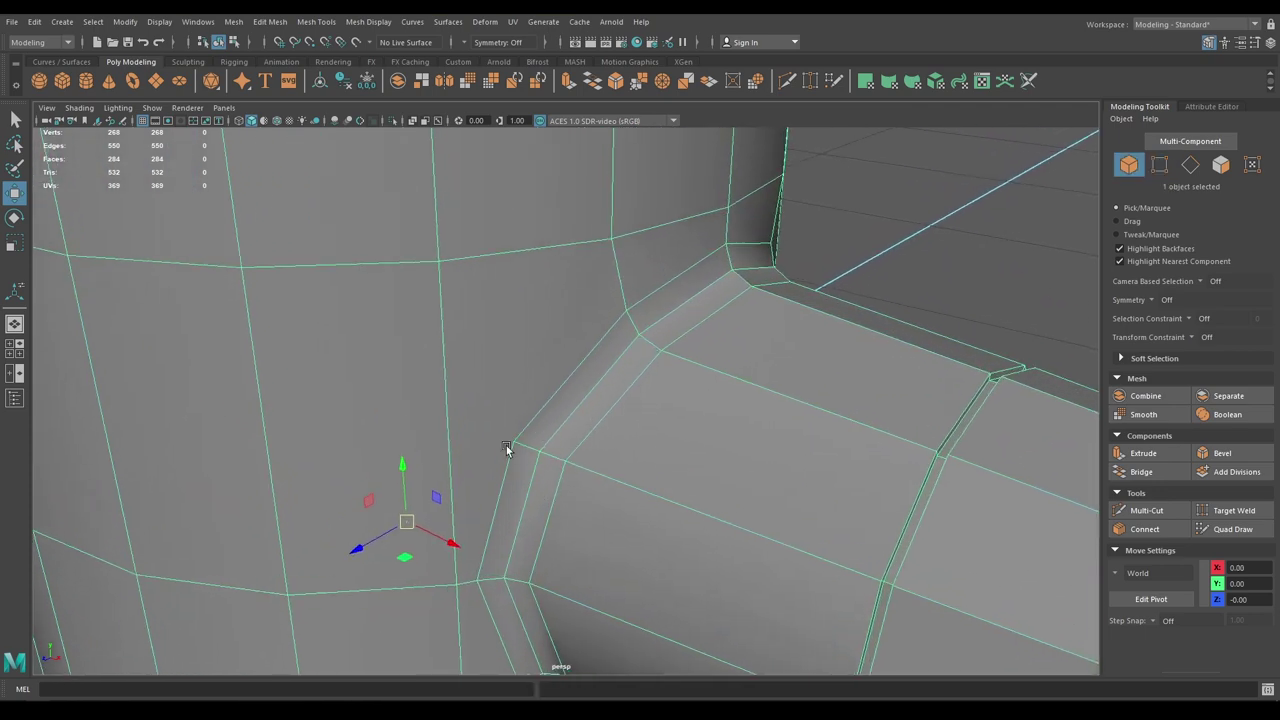
Connect the junction's upper bevel corner vertices to the nearest grid vertices of the vertical cylinder on both sides
right_drag(529, 397, 462, 338)
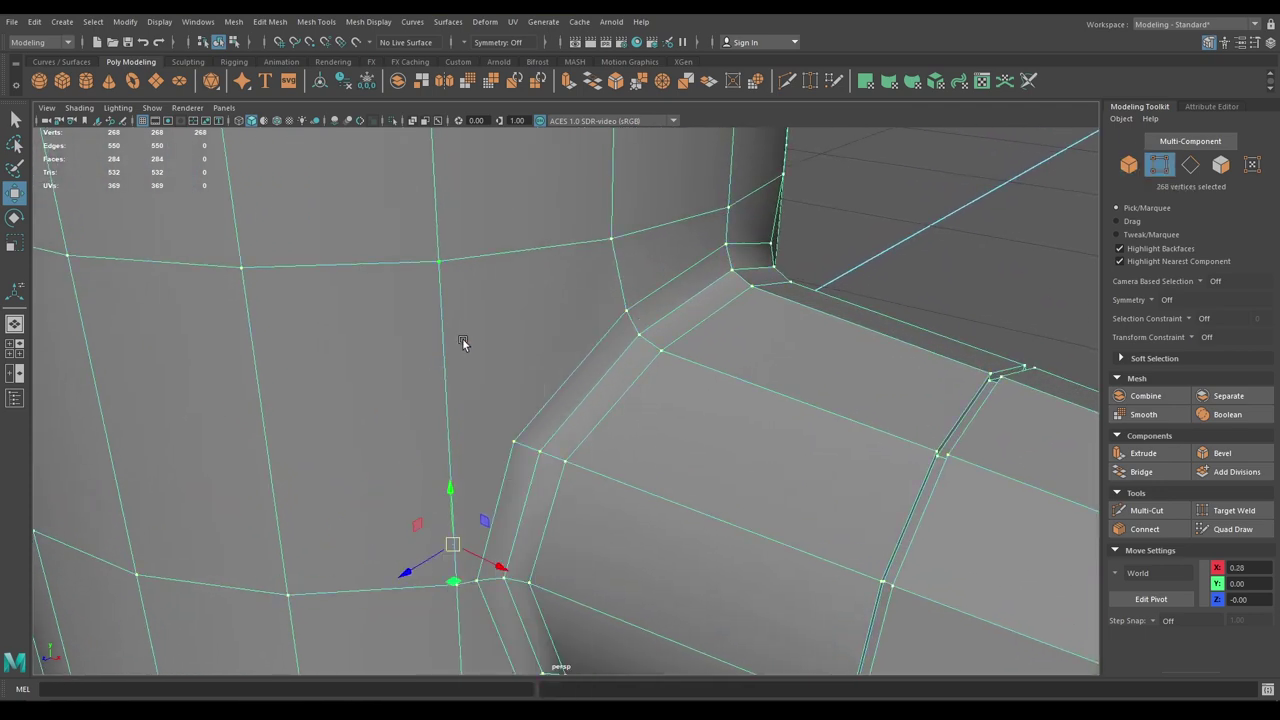
click(518, 438)
shift+click(444, 266)
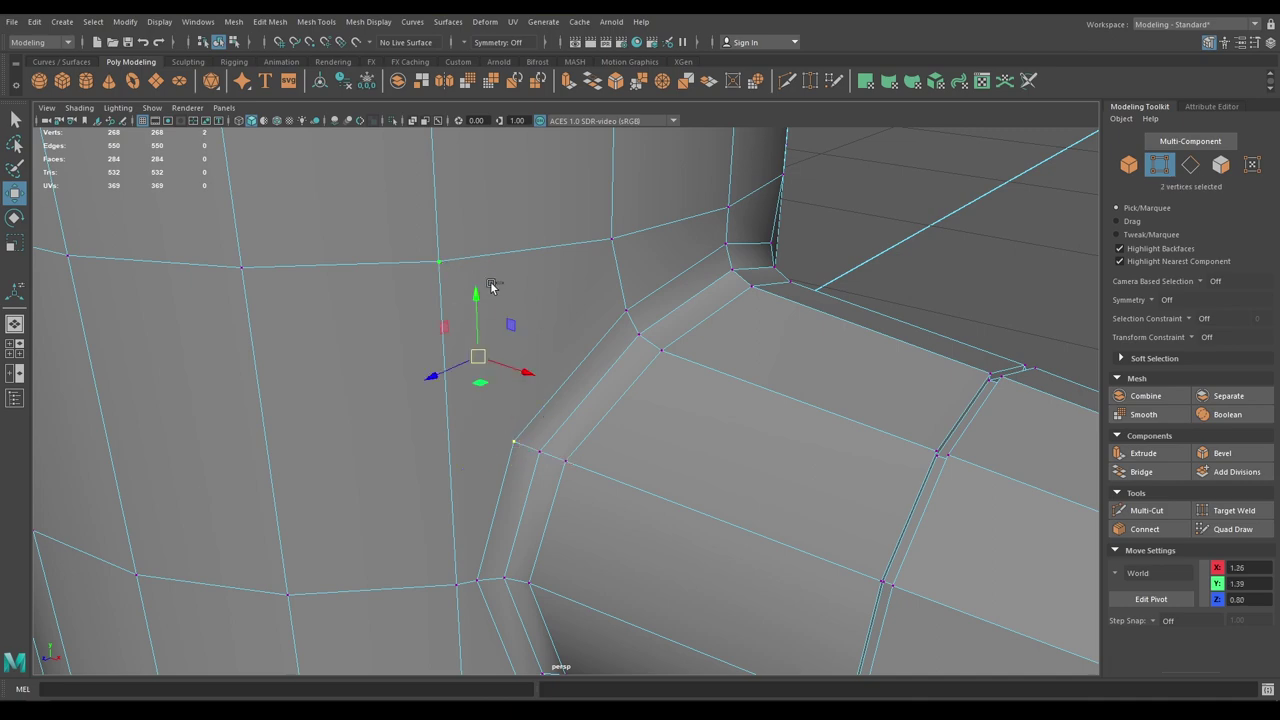
shift+right_drag(486, 286, 494, 376)
alt+drag(640, 460, 410, 372)
click(620, 366)
shift+click(696, 162)
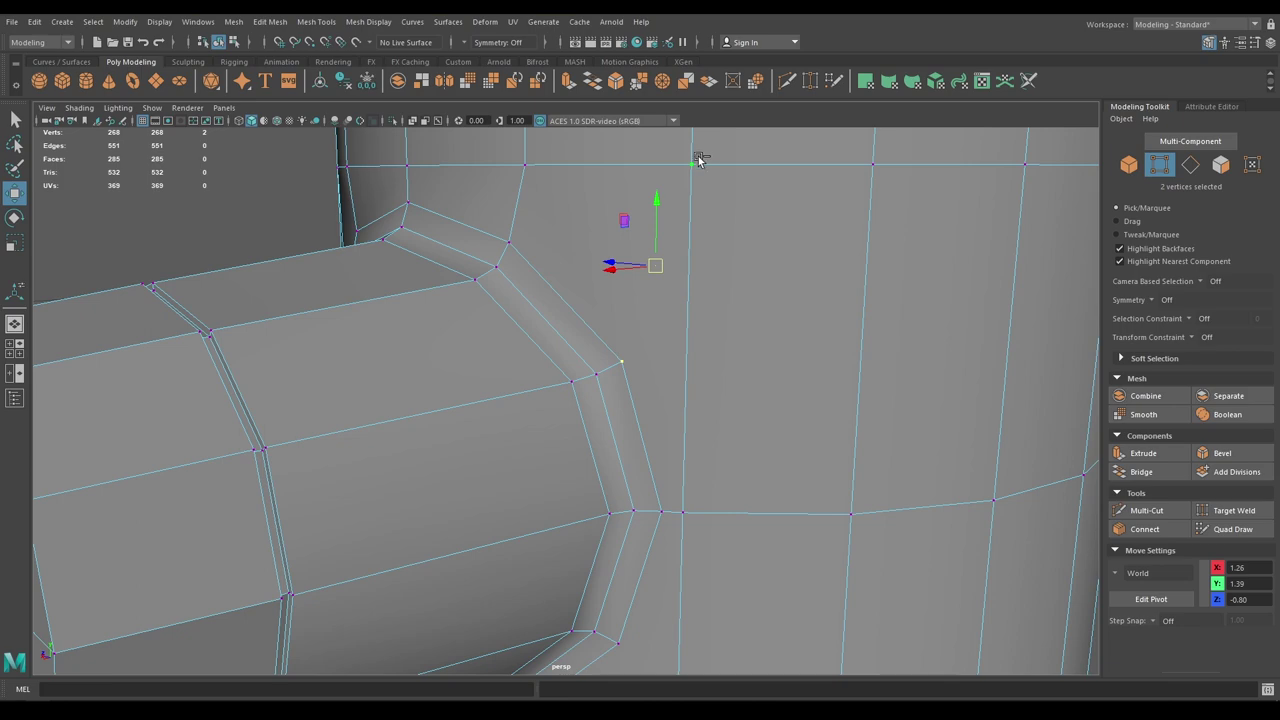
key(g)
Connect the junction's lower bevel corner vertices to the nearest grid vertices of the vertical cylinder on both sides
alt+drag(728, 492, 728, 346)
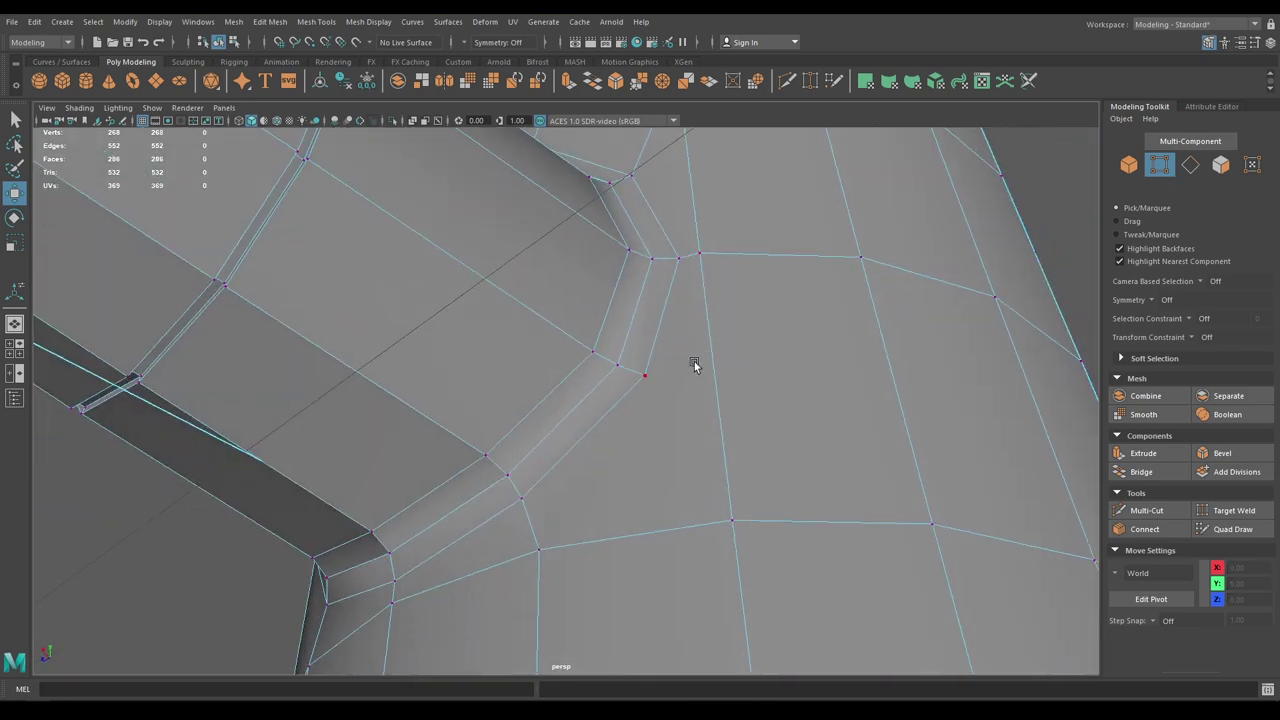
click(648, 377)
shift+click(734, 516)
key(g)
mouse_move(686, 551)
alt+mouse_down()
mouse_move(714, 532)
mouse_move(699, 533)
alt+mouse_up()
click(297, 555)
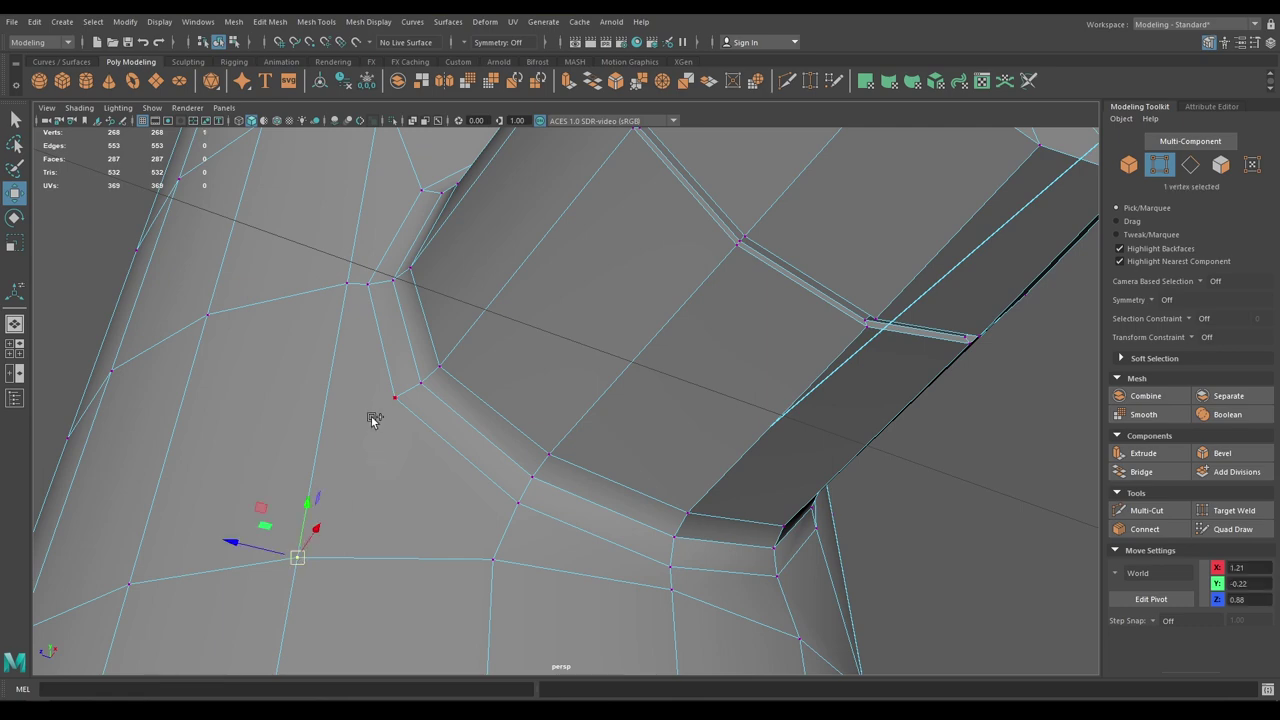
shift+click(371, 415)
key(g)
scroll(424, 388, down, 4)
alt+drag(424, 388, 508, 452)
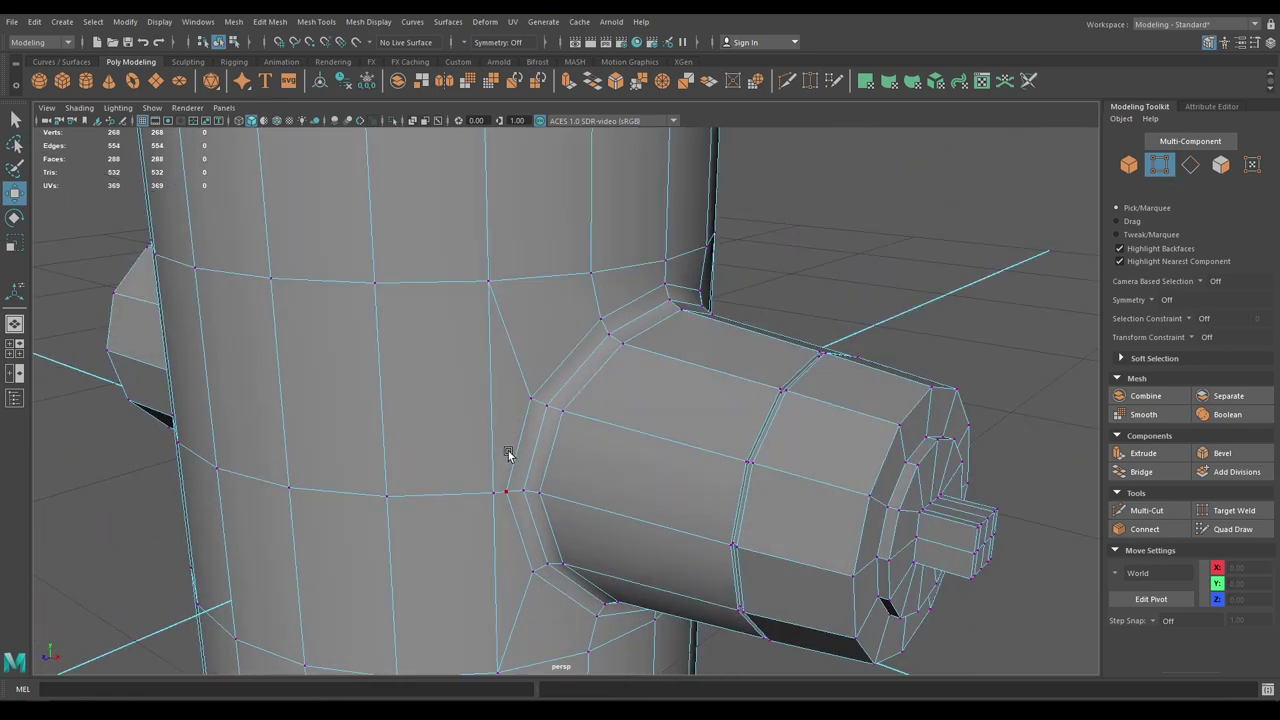
Return to object mode, examine the reconnected junction in smooth preview, and restore the unsmoothed display
right_drag(514, 338, 618, 331)
right_drag(686, 262, 690, 258)
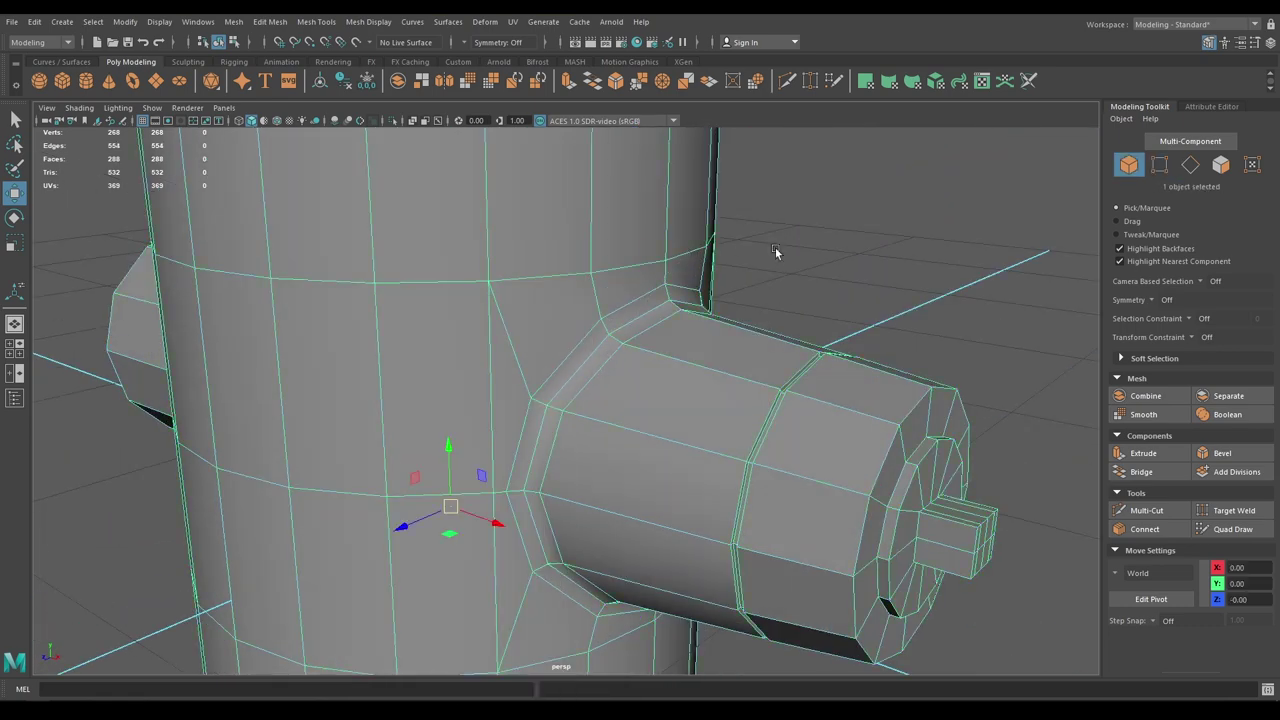
key(3)
click(800, 285)
alt+drag(653, 334, 744, 338)
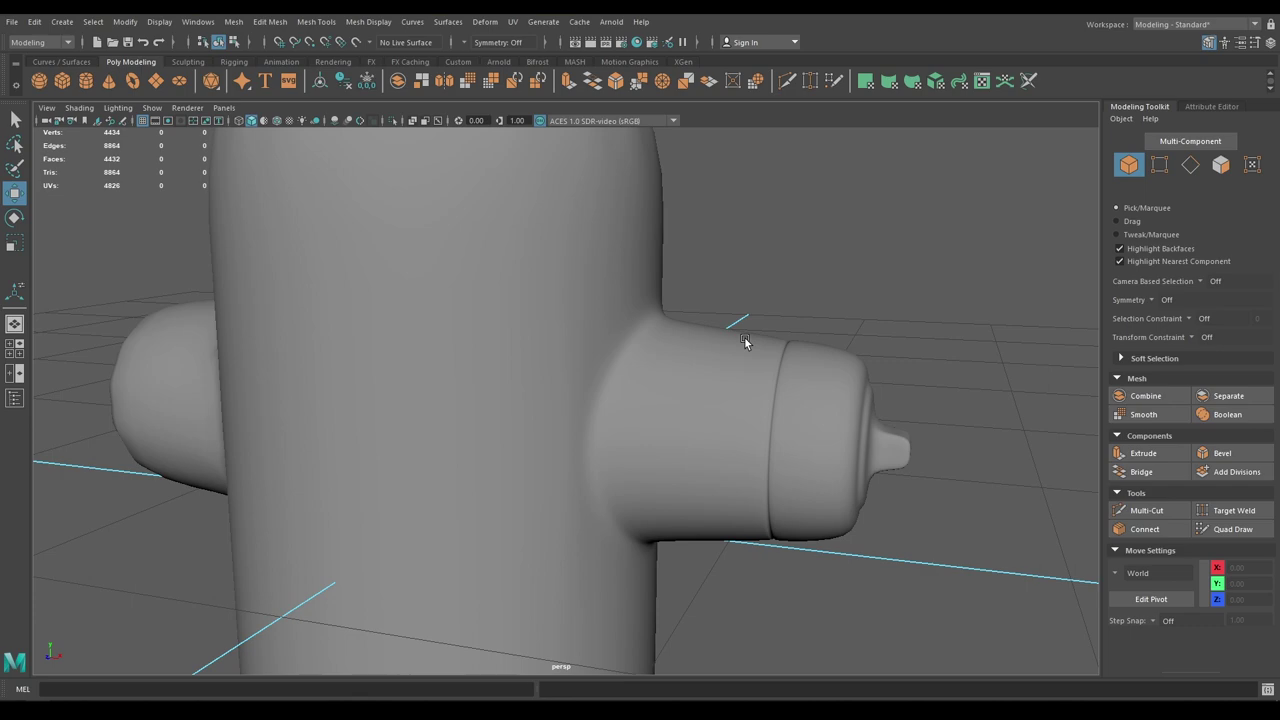
click(665, 462)
key(1)
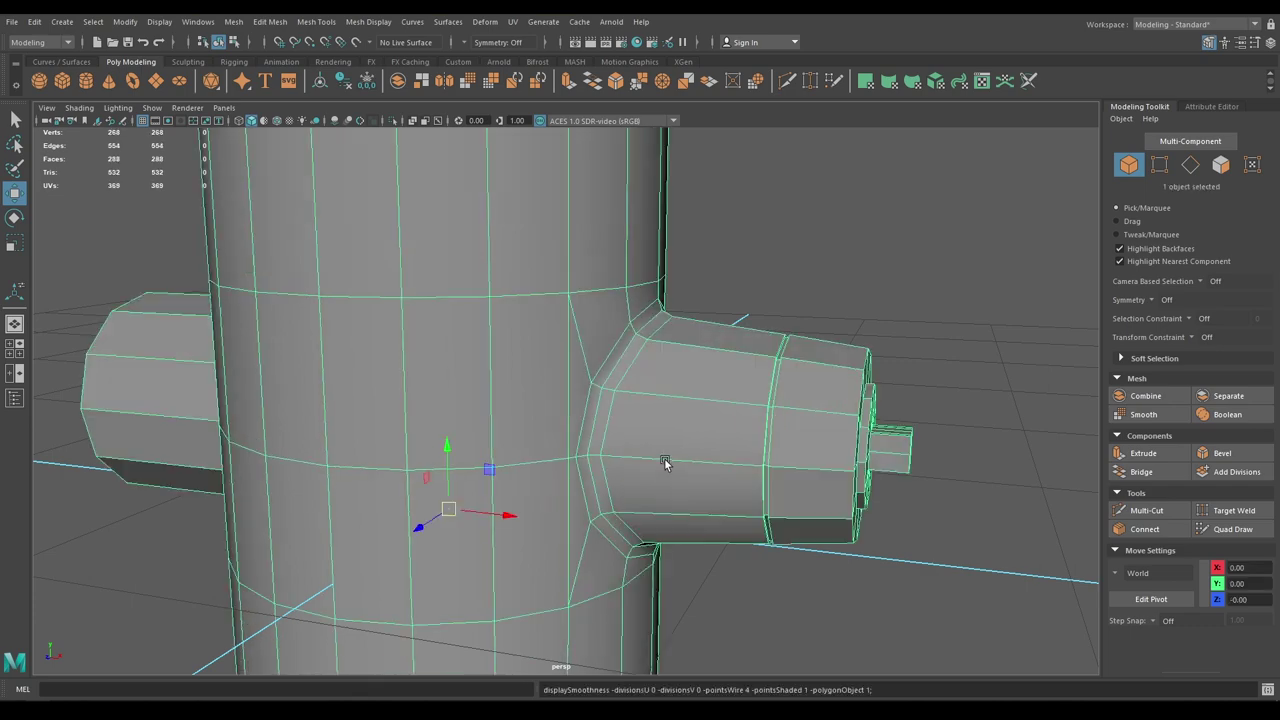
Slide the bevel edge loop on the horizontal cylinder's side closer to the junction's middle loop
alt+drag(666, 463, 643, 420)
right_drag(640, 340, 640, 306)
double_click(645, 392)
alt+right_drag(647, 396, 731, 650)
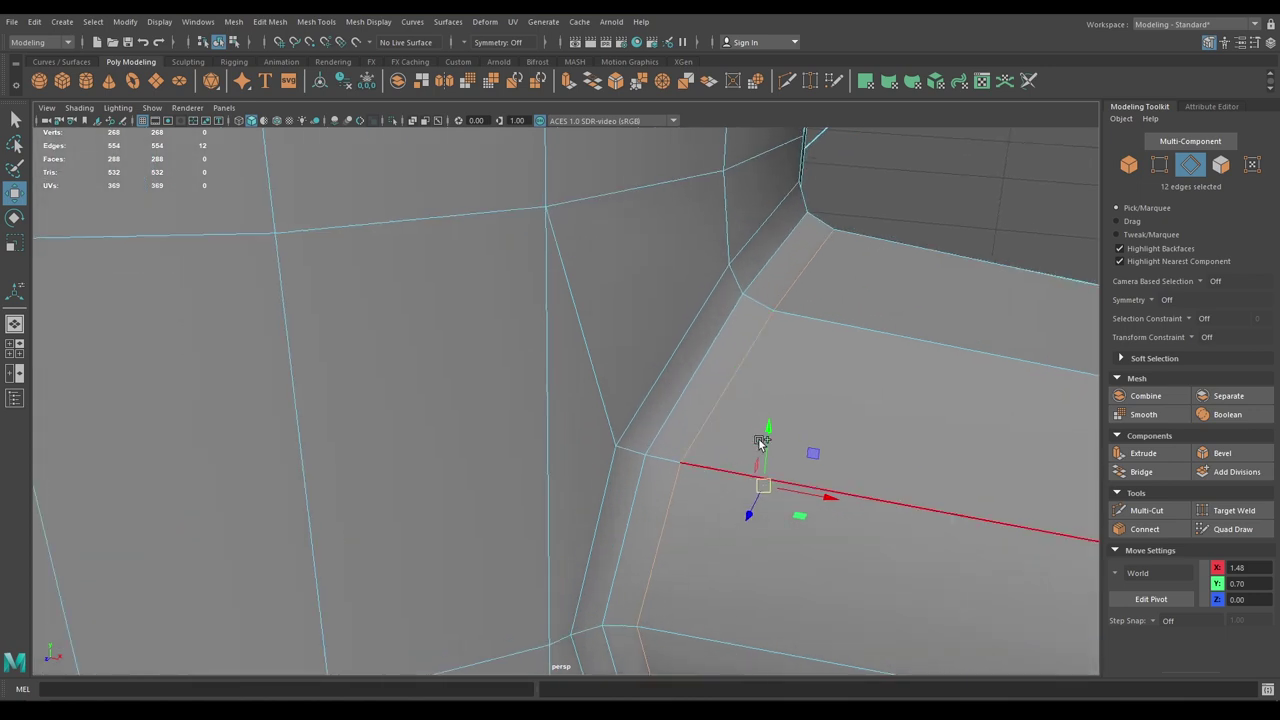
shift+right_drag(759, 440, 746, 544)
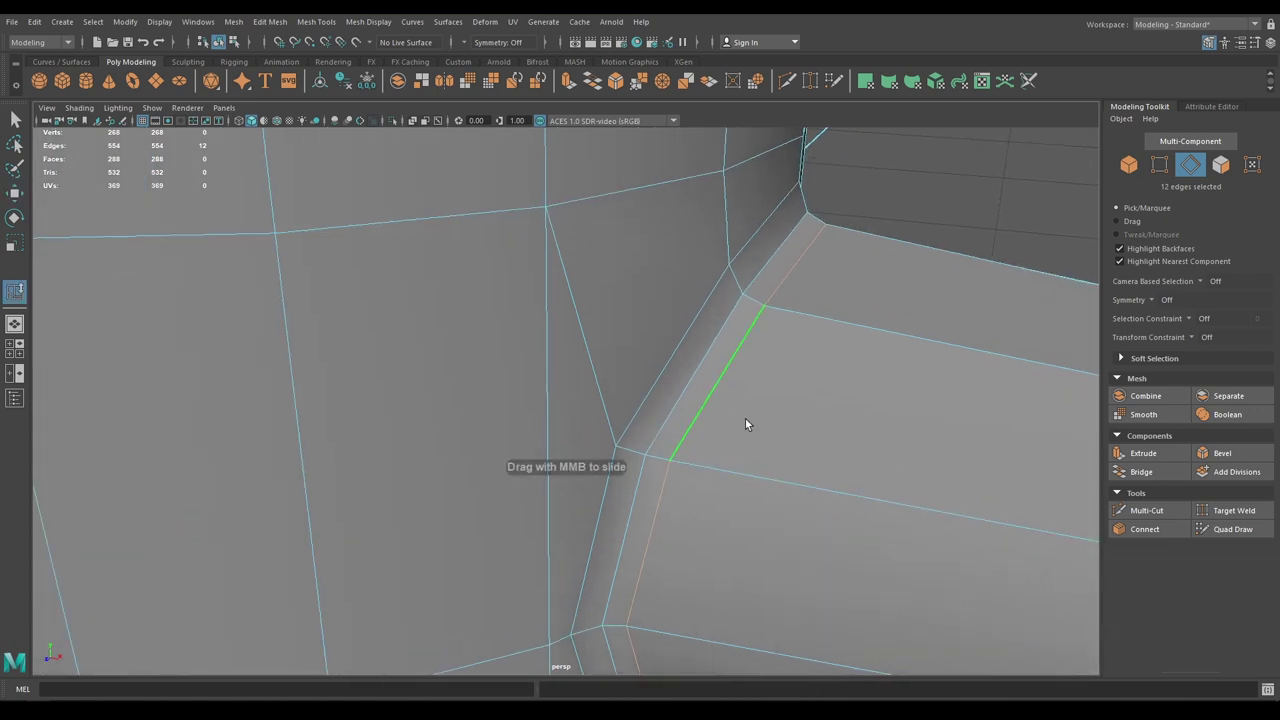
middle_drag(731, 425, 660, 377)
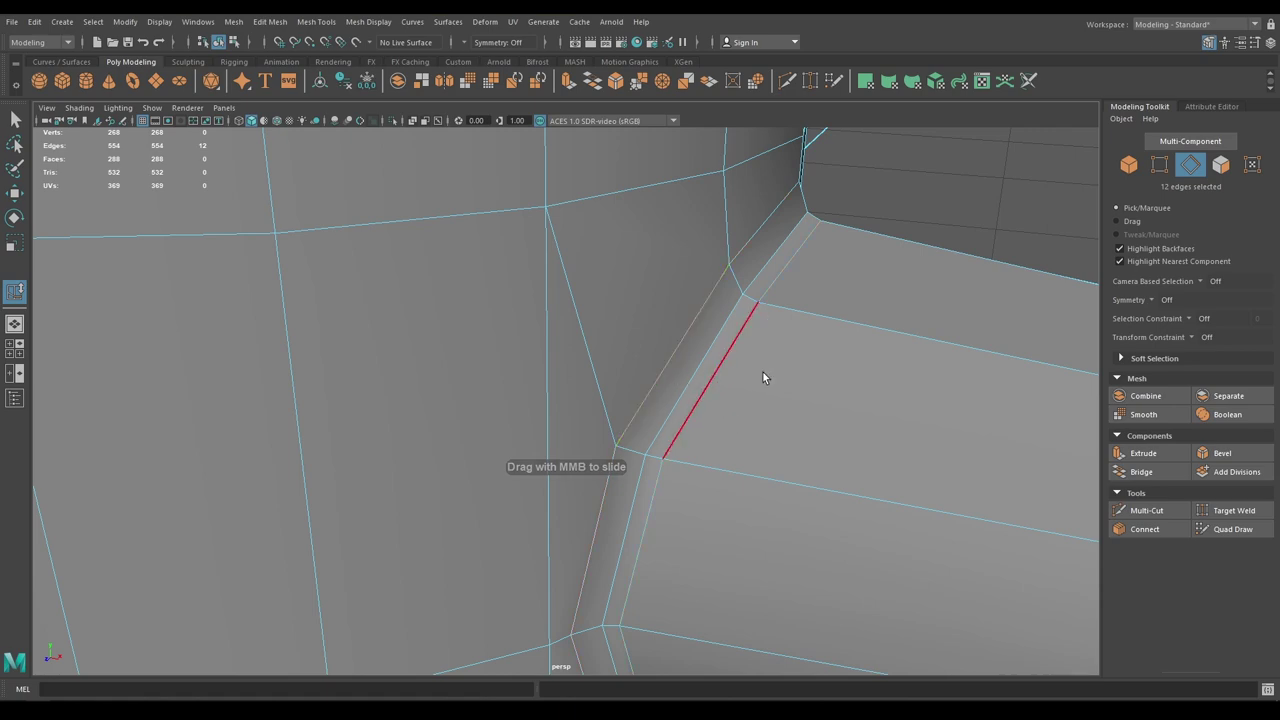
Slide the bevel edge loop on the vertical cylinder's side slightly towards the junction's middle loop and return to object mode
alt+drag(784, 379, 660, 358)
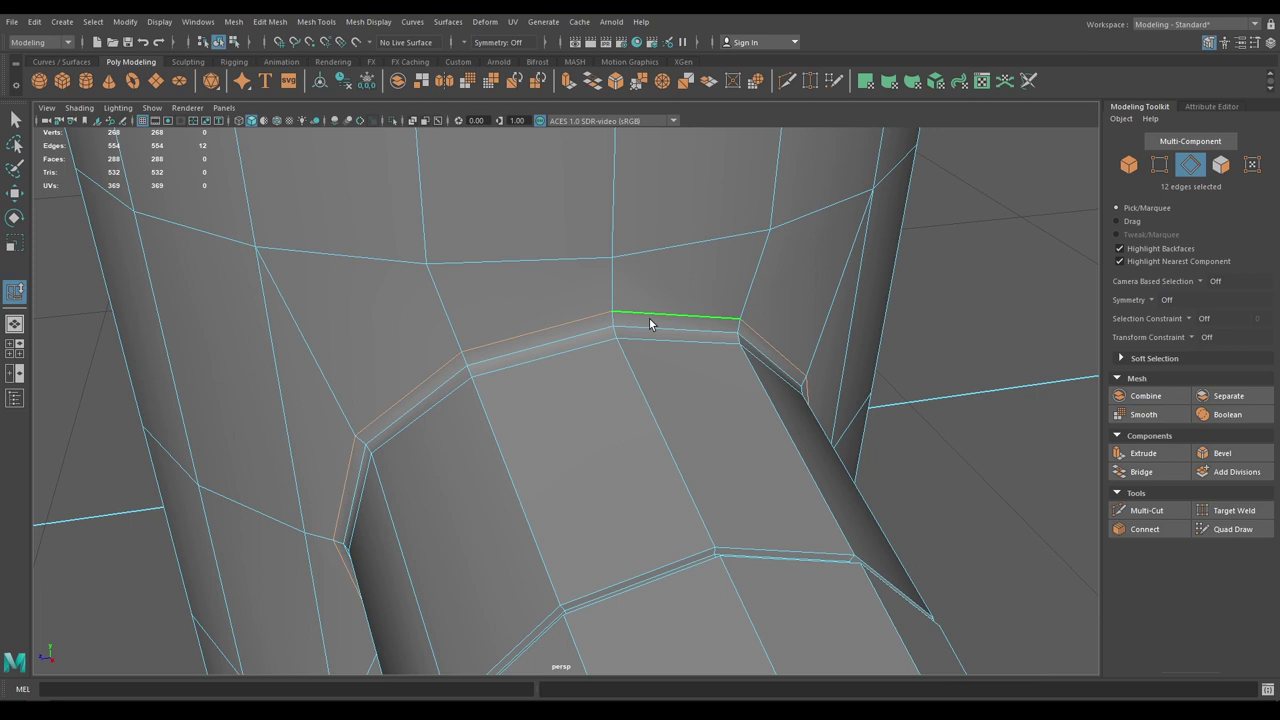
middle_drag(656, 323, 640, 325)
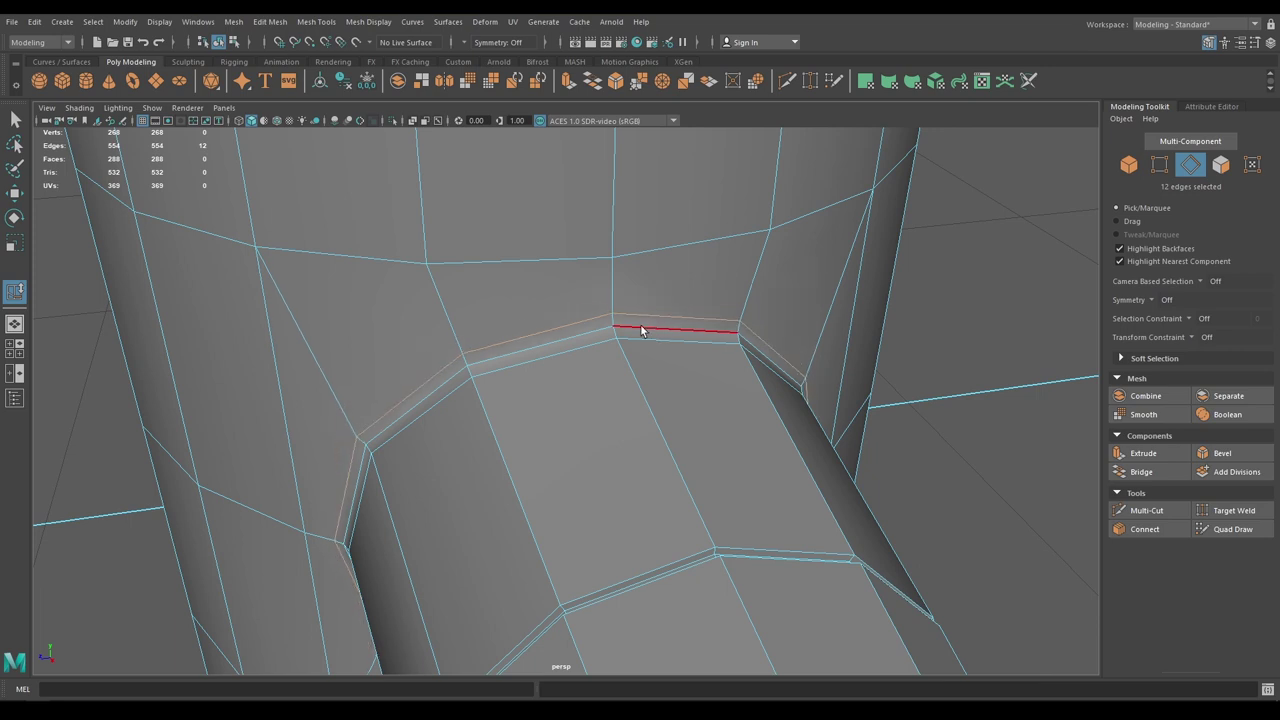
key(w)
right_drag(638, 328, 715, 292)
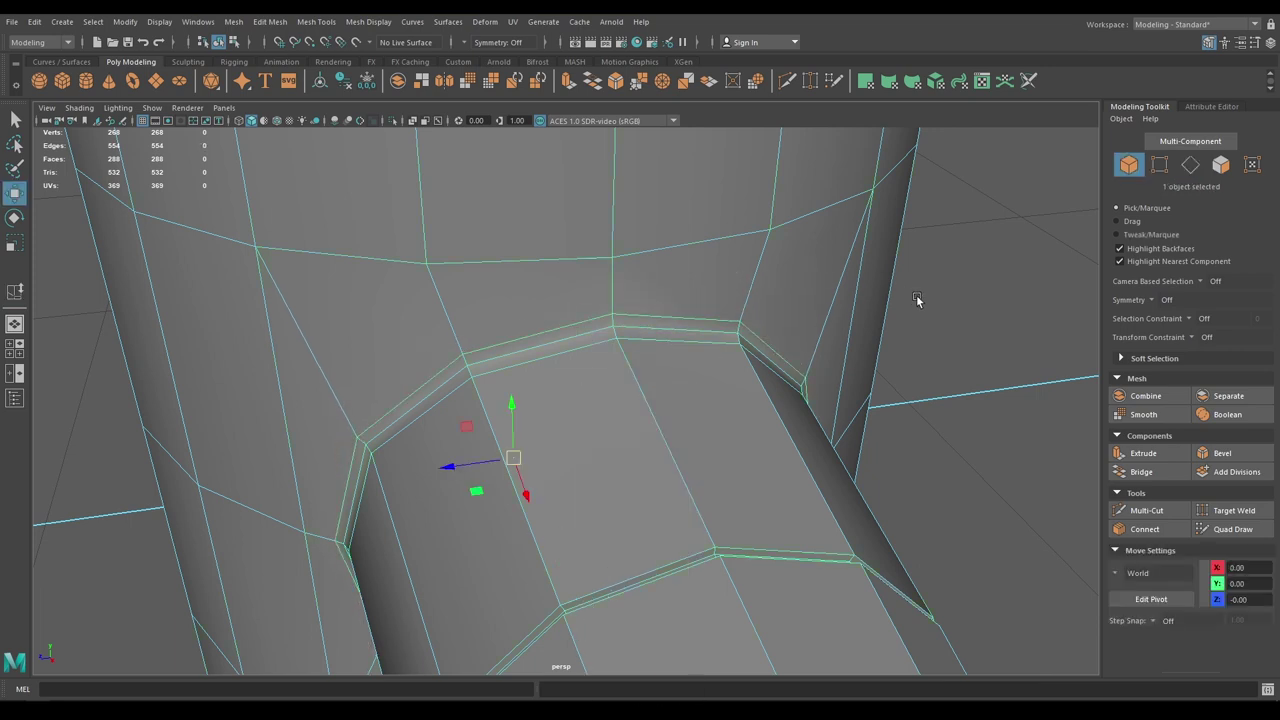
Examine the tightened junction in smooth preview from several angles and restore the unsmoothed display
key(3)
click(912, 484)
scroll(912, 484, down, 4)
alt+drag(912, 484, 522, 548)
scroll(834, 497, down, 5)
click(522, 548)
key(1)
Shorten the plain horizontal stub on the opposite side by moving its 12 end-cap faces to X -2.28
alt+drag(385, 456, 820, 470)
alt+middle_drag(740, 440, 563, 421)
scroll(540, 470, up, 3)
alt+drag(512, 518, 560, 495)
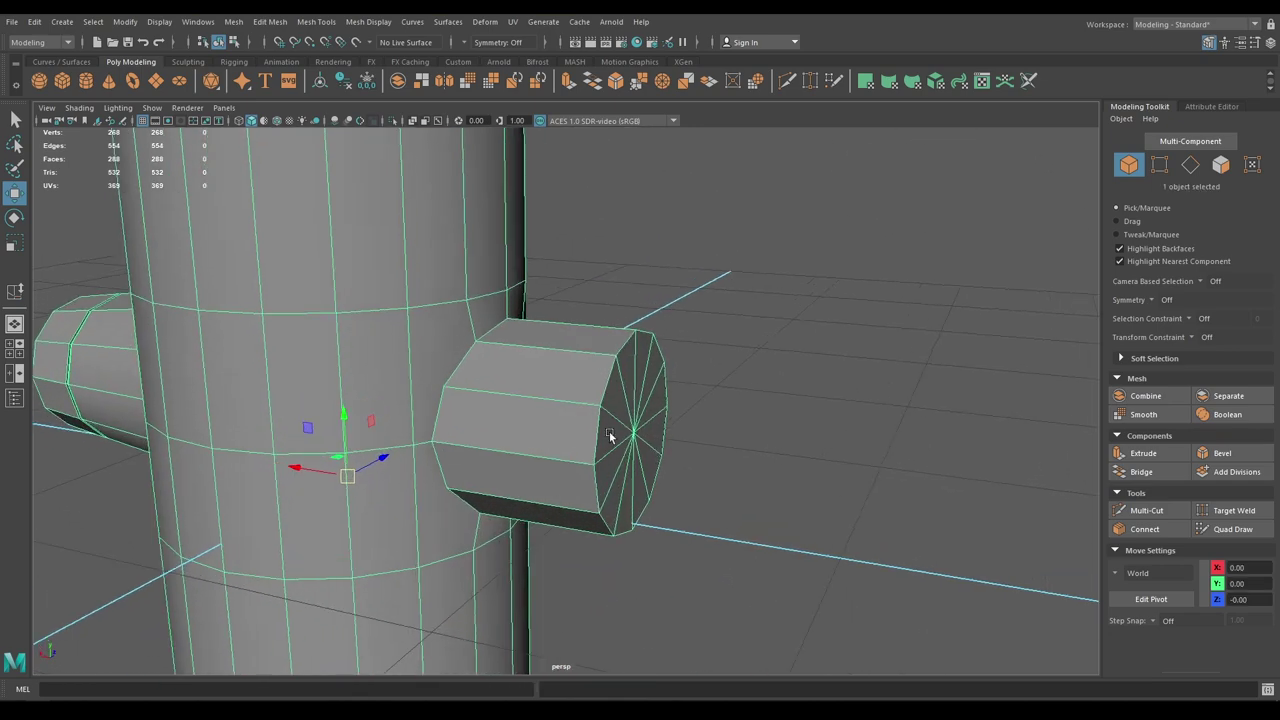
key(F11)
mouse_move(609, 436)
alt+mouse_down()
mouse_move(575, 438)
mouse_move(561, 514)
mouse_move(602, 480)
alt+mouse_up()
alt+right_drag(572, 490, 408, 415)
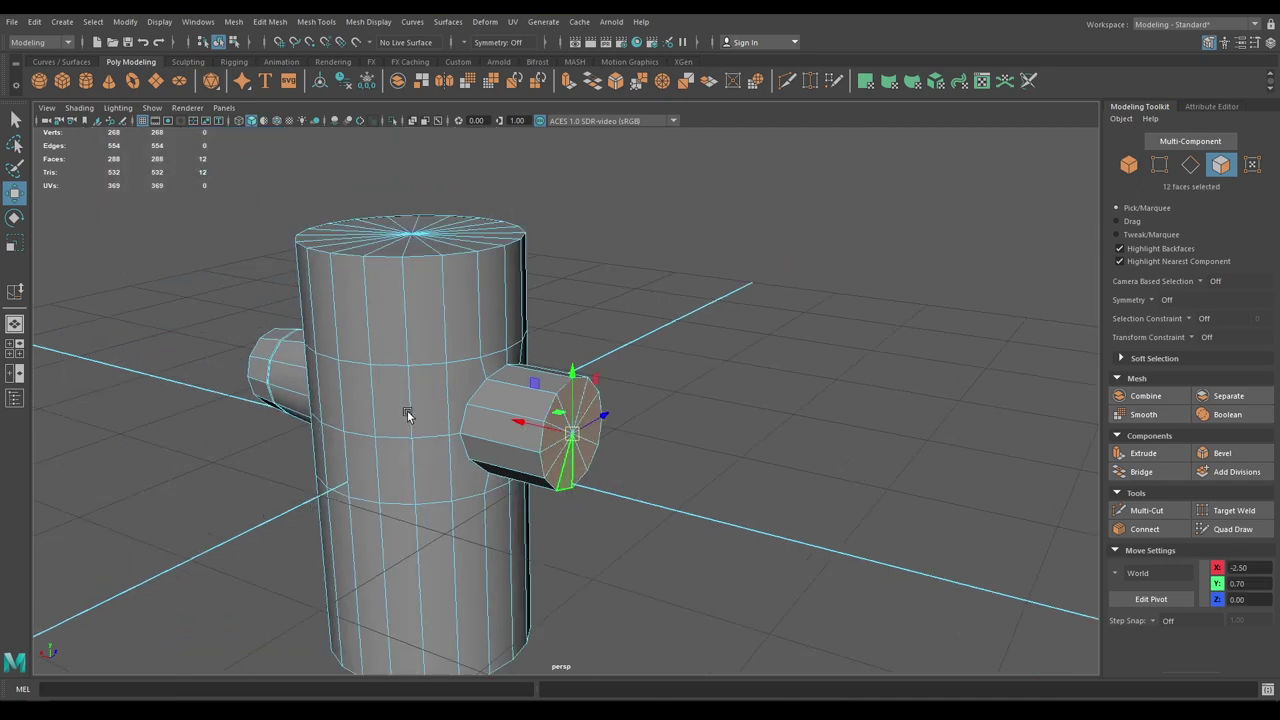
mouse_move(408, 415)
alt+mouse_down()
mouse_move(597, 341)
mouse_move(397, 416)
alt+mouse_up()
alt+right_drag(397, 416, 517, 564)
alt+drag(517, 564, 580, 468)
key(r)
key(w)
alt+middle_drag(672, 492, 634, 414)
scroll(638, 412, up, 3)
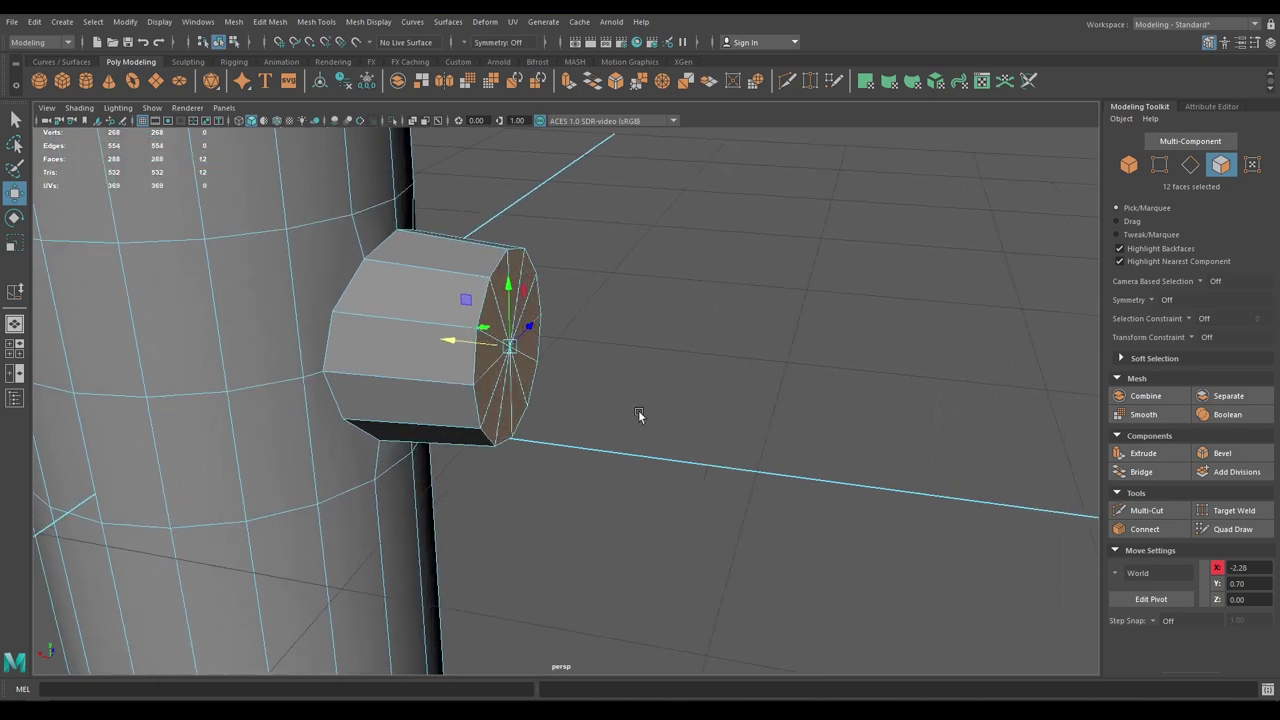
Extrude the stub's 12 end-cap faces outward to X -2.33 for a narrow band
alt+drag(638, 410, 587, 437)
shift+drag(447, 379, 459, 378)
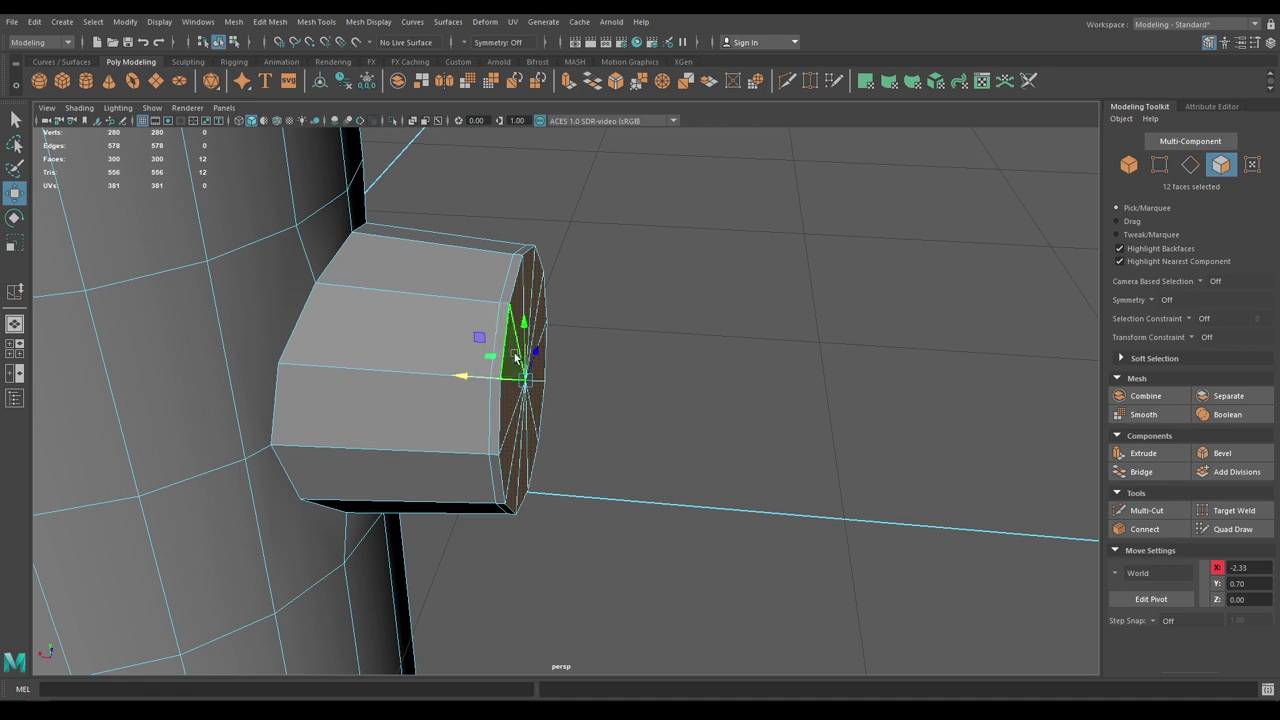
alt+right_drag(514, 357, 583, 475)
alt+middle_drag(530, 398, 551, 448)
alt+right_drag(551, 448, 521, 474)
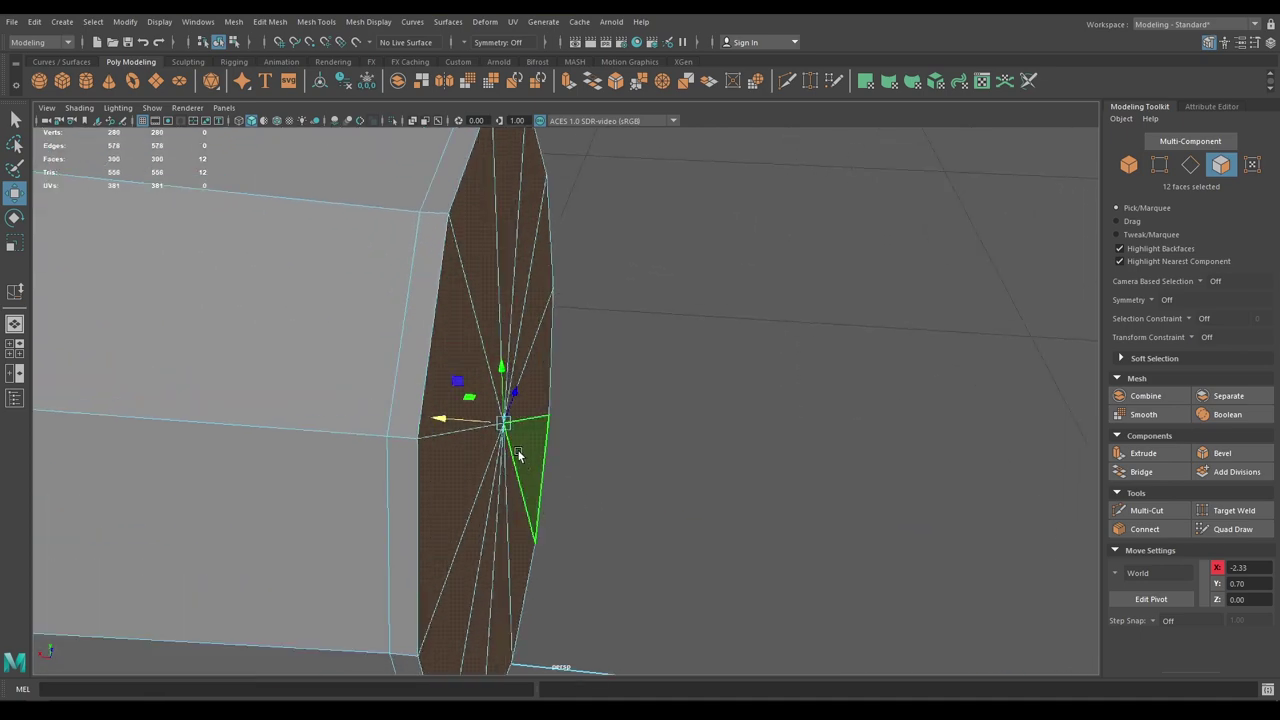
alt+drag(517, 455, 457, 412)
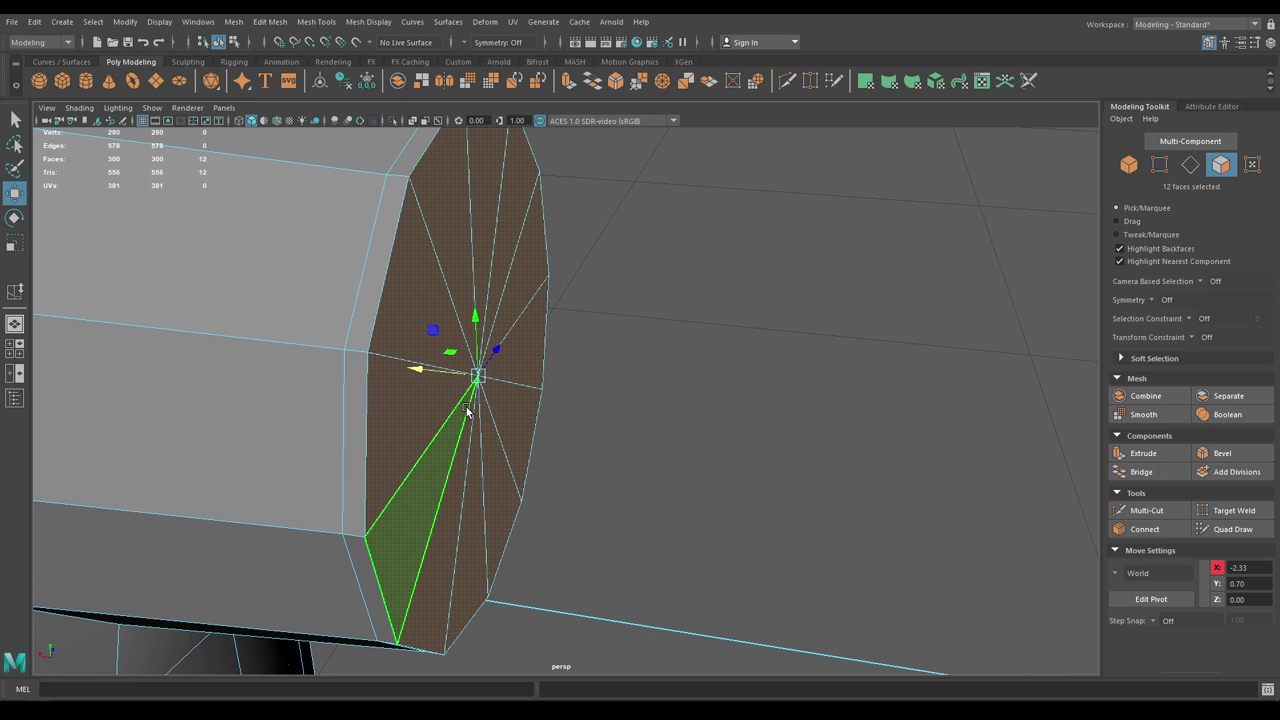
Extrude the stub's end-cap faces outward a second time to add another band
key(r)
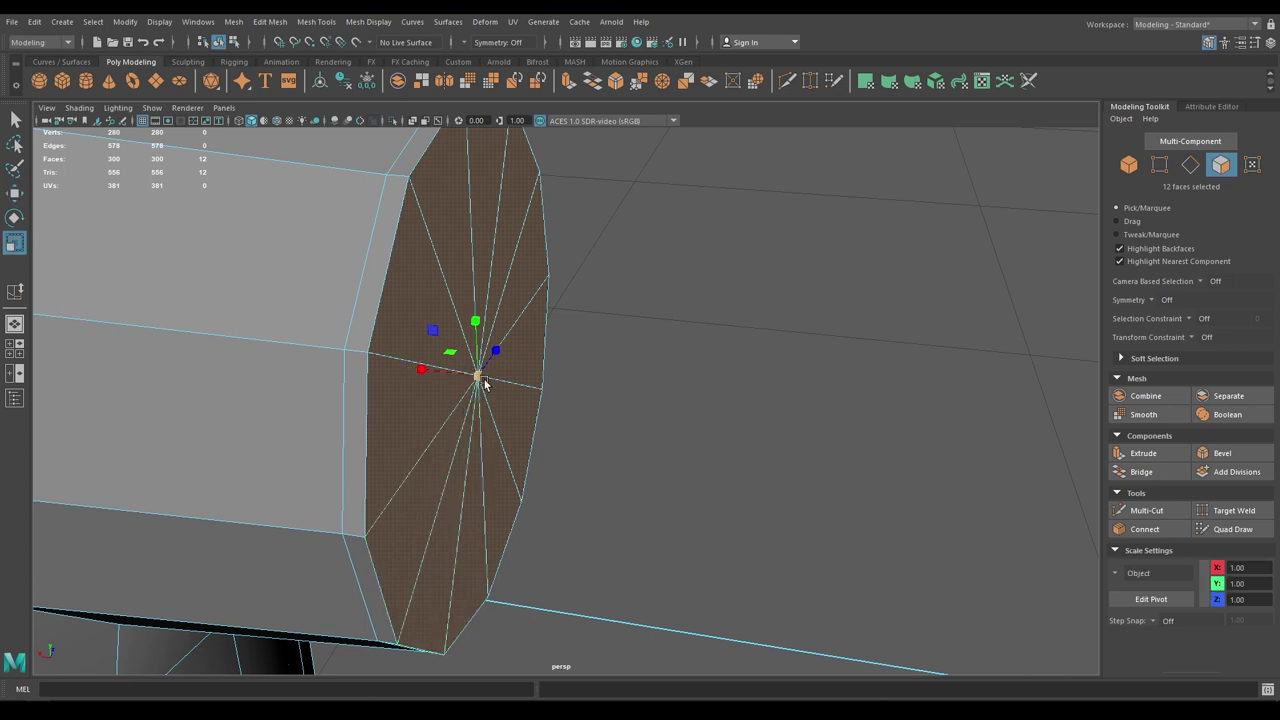
key(w)
alt+drag(479, 380, 594, 391)
key(r)
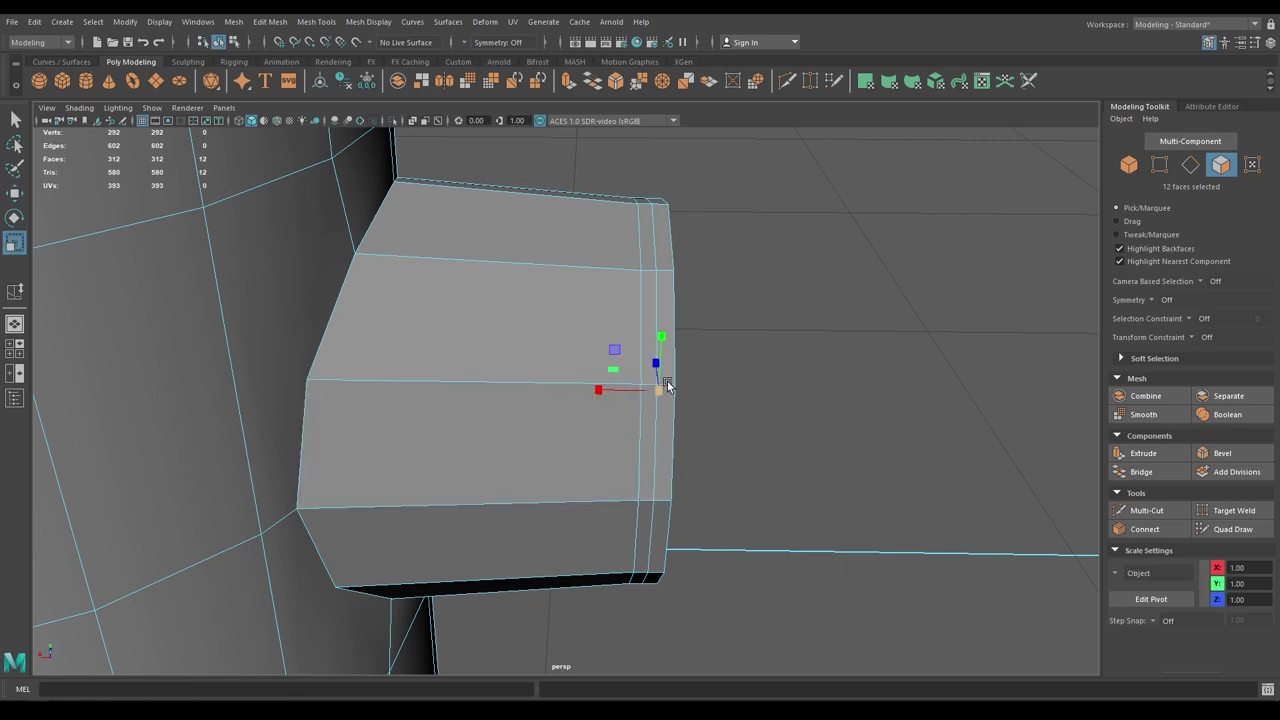
Move the stub's end-cap faces out to X -2.41 and scale them in slightly to taper the second band
alt+drag(644, 395, 598, 429)
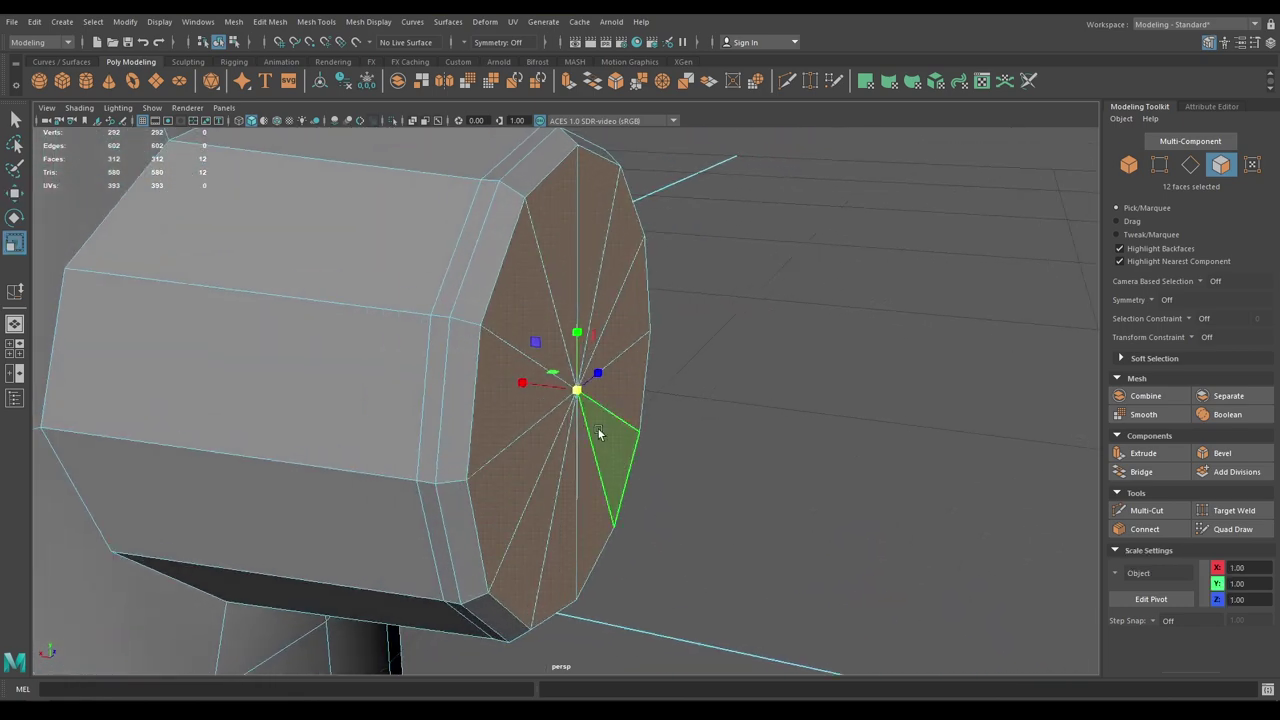
key(w)
drag(528, 383, 573, 397)
key(r)
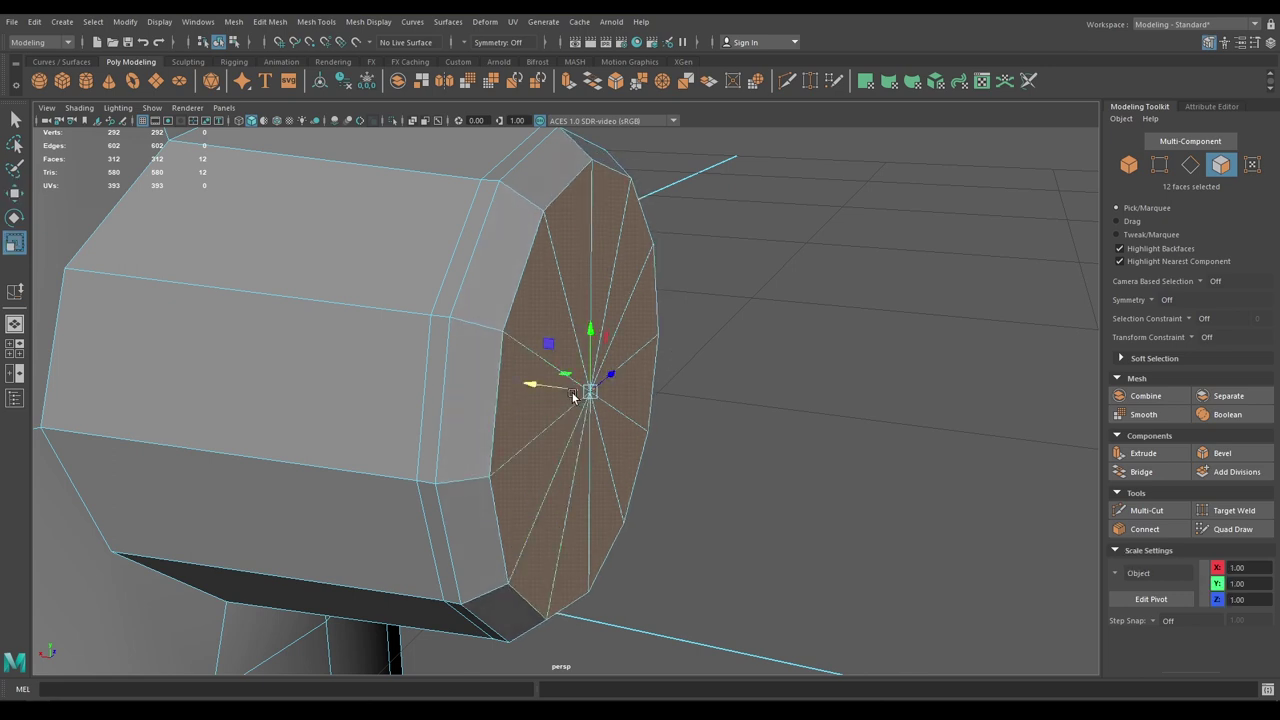
key(w)
alt+drag(606, 511, 577, 486)
scroll(576, 484, up, 2)
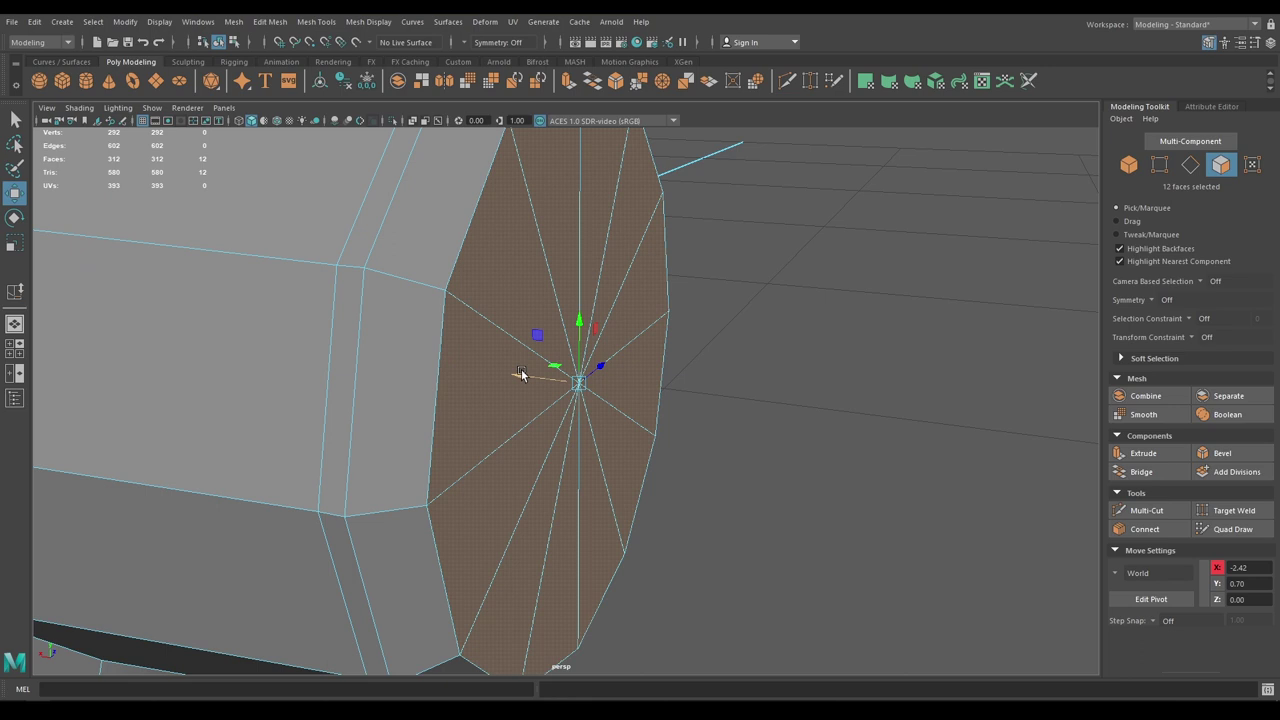
key(ctrl+z)
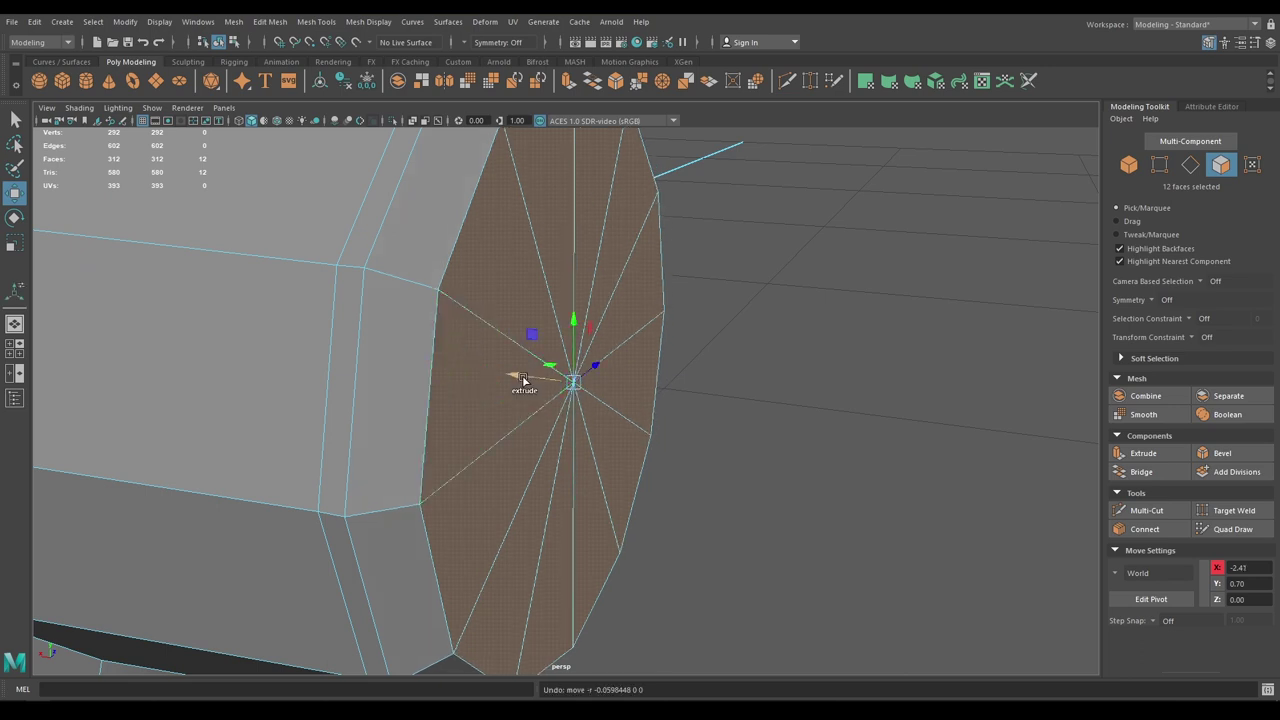
Extrude the stub's end-cap faces outward to X -2.47 and scale them in slightly for a third, tapered band
shift+drag(522, 380, 608, 395)
key(r)
scroll(572, 392, down, 4)
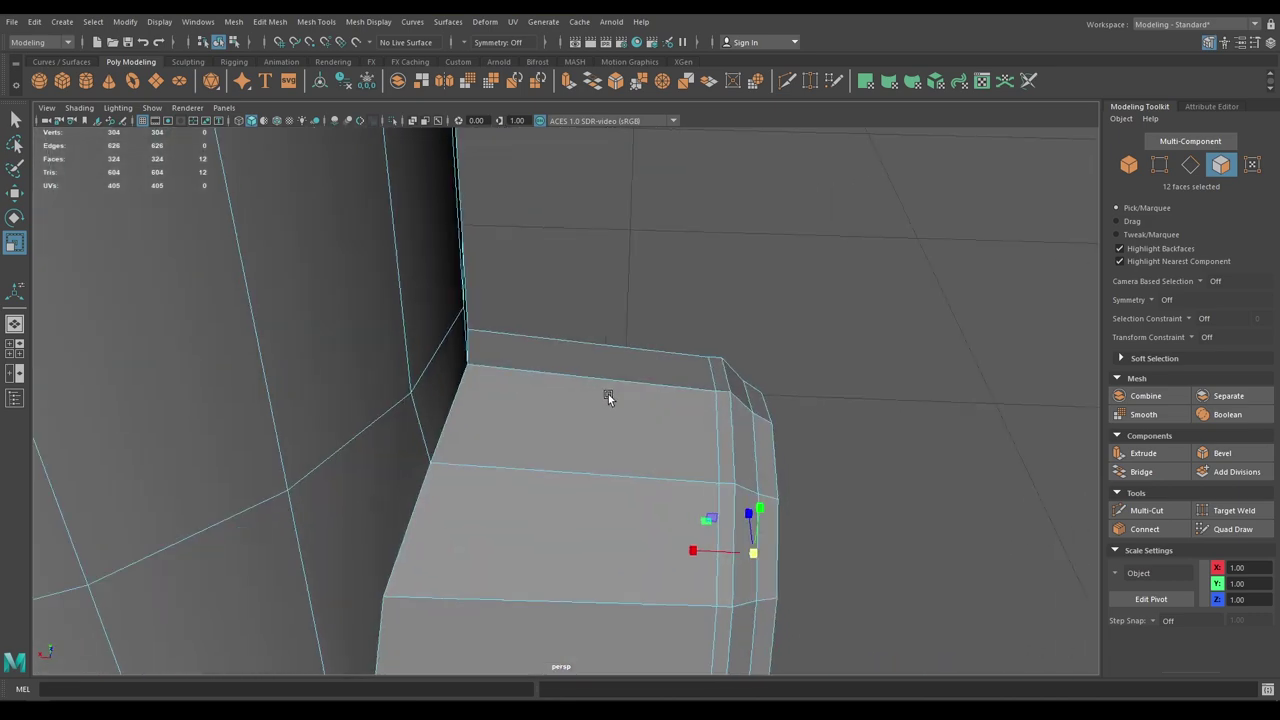
scroll(608, 395, up, 3)
alt+middle_drag(608, 395, 502, 380)
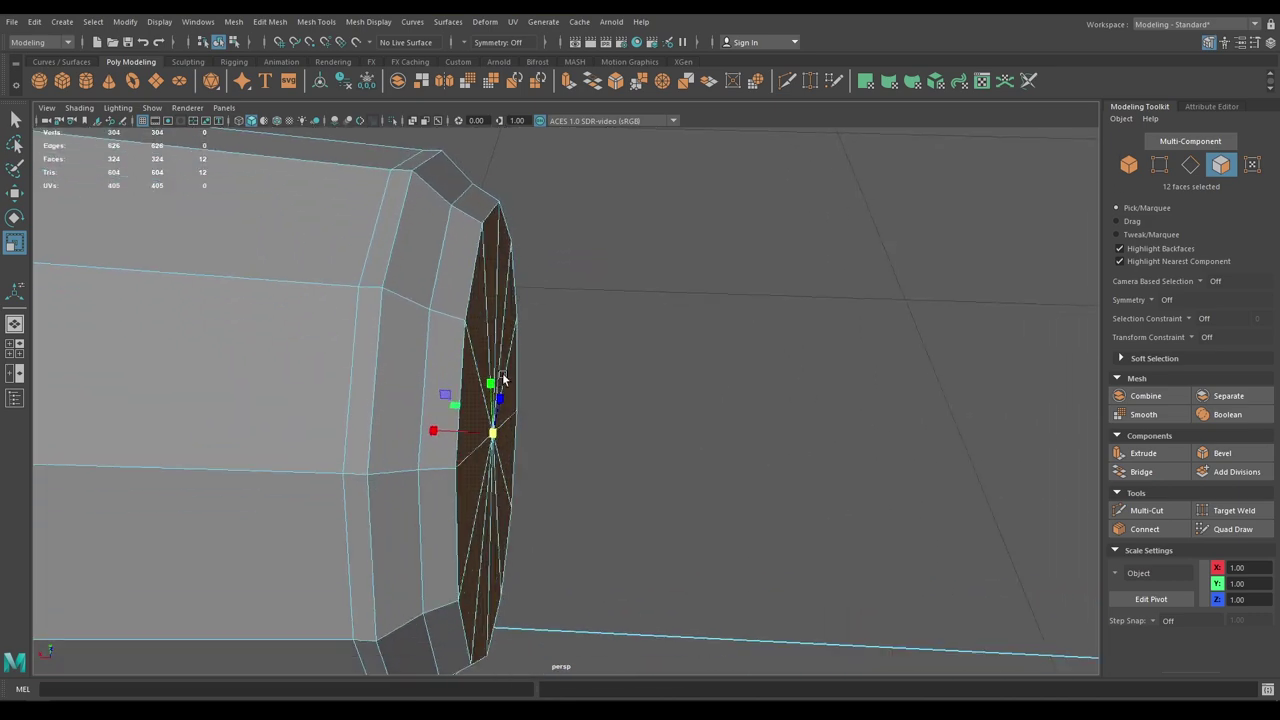
Extrude the stub's end-cap faces outward into a narrower straight neck ending at X -2.81
key(w)
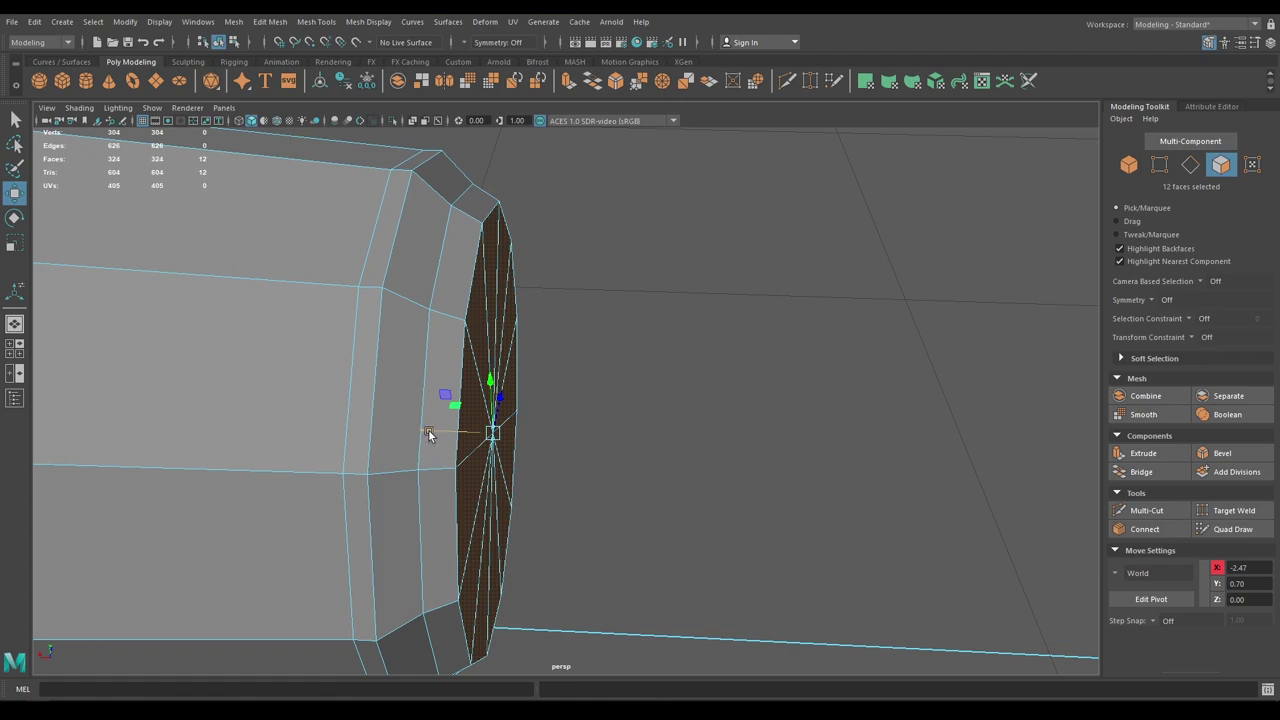
shift+drag(428, 433, 498, 393)
alt+right_drag(498, 393, 410, 205)
alt+middle_drag(445, 413, 545, 433)
mouse_move(545, 433)
alt+right_down()
mouse_move(487, 330)
mouse_move(569, 441)
alt+right_up()
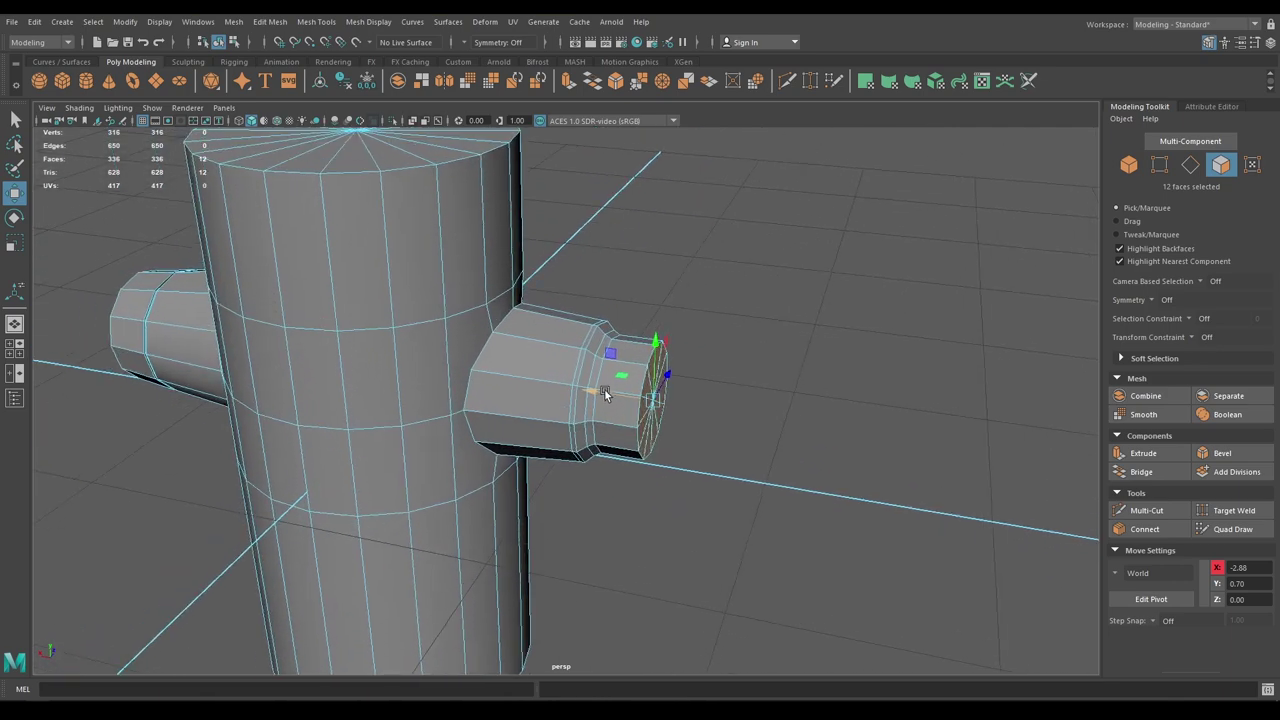
drag(600, 391, 614, 414)
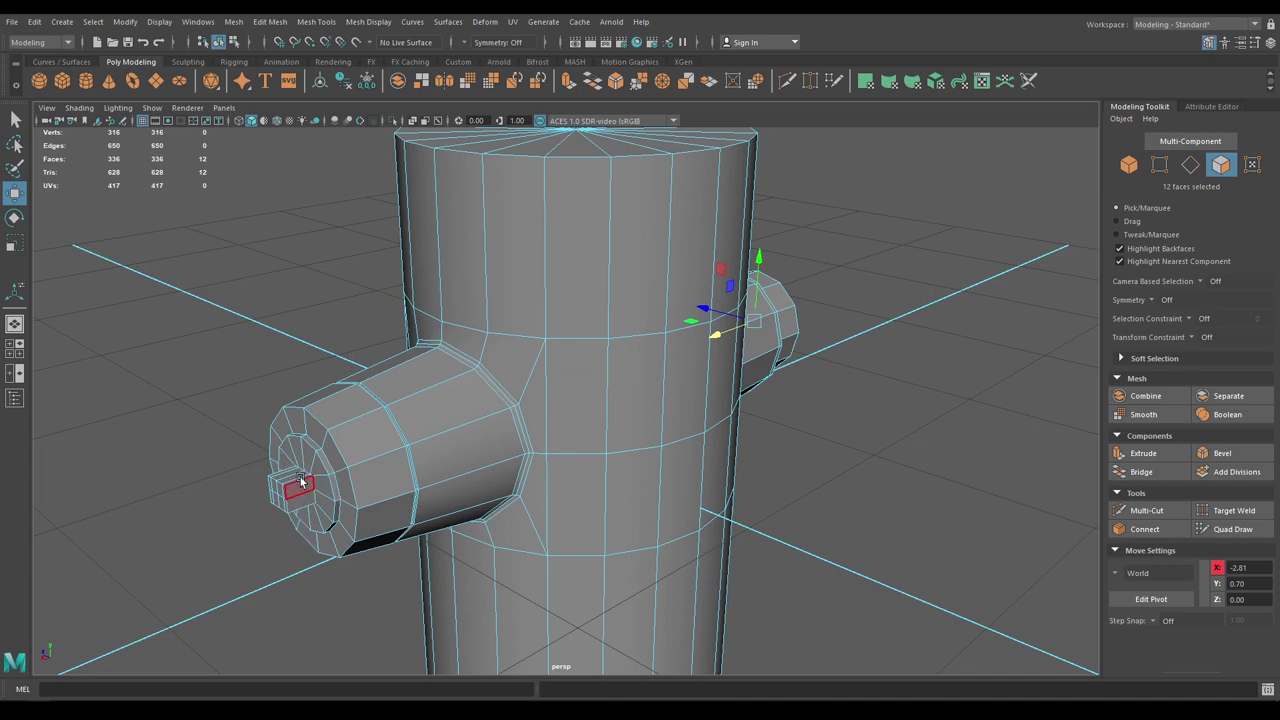
Inset the neck's end-cap faces with a scaled extrusion, extrude the inner faces outward to X -2.87, and switch to vertex selection
alt+drag(500, 470, 346, 457)
alt+right_drag(346, 457, 523, 496)
key(r)
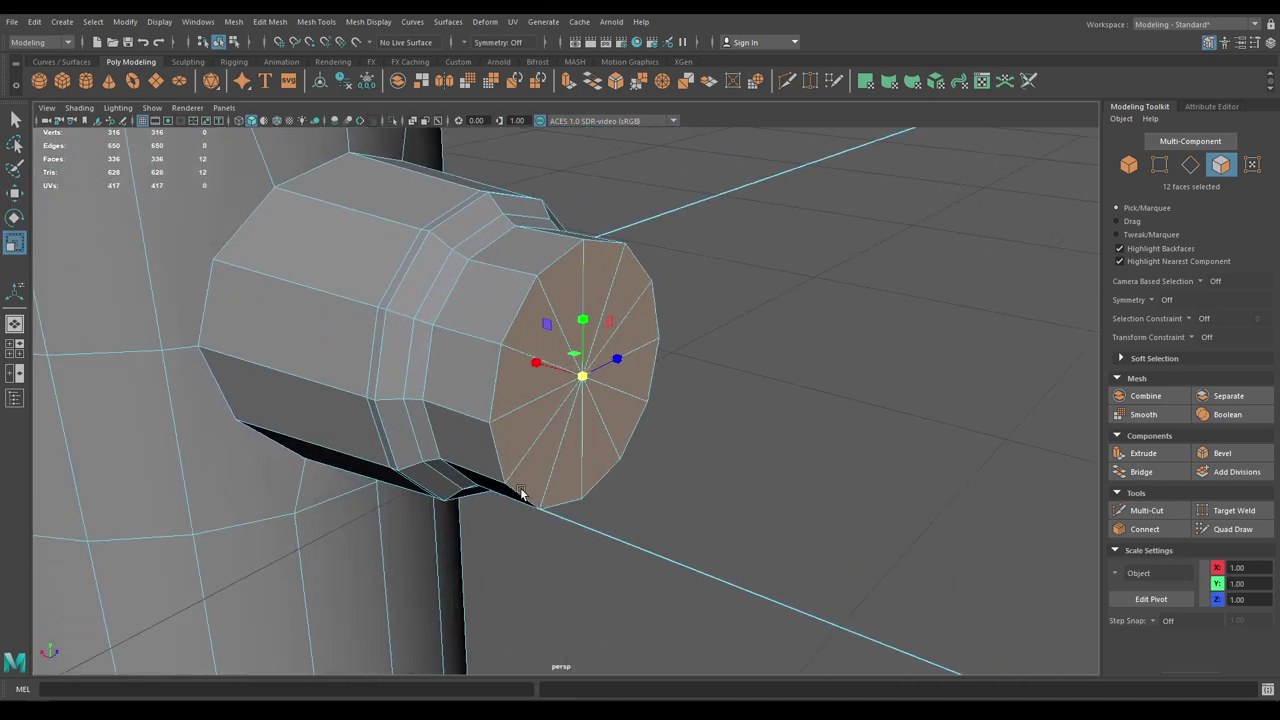
drag(590, 388, 555, 369)
key(w)
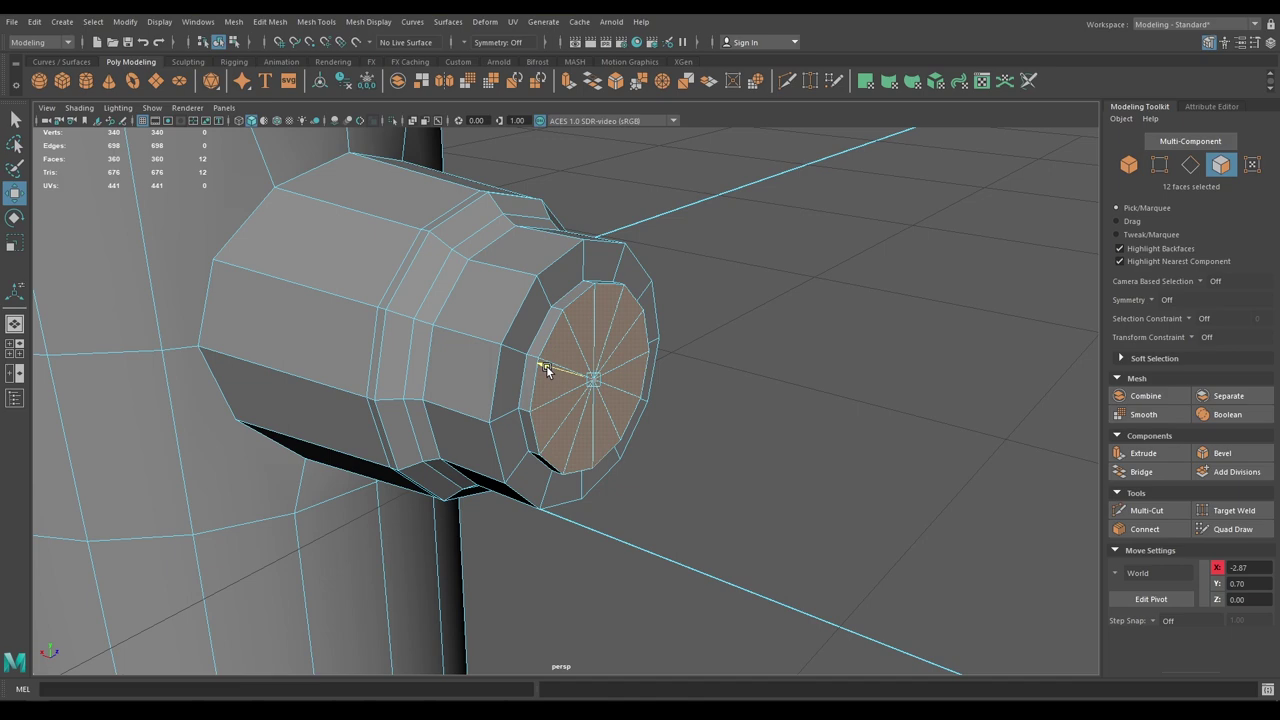
right_drag(595, 340, 541, 344)
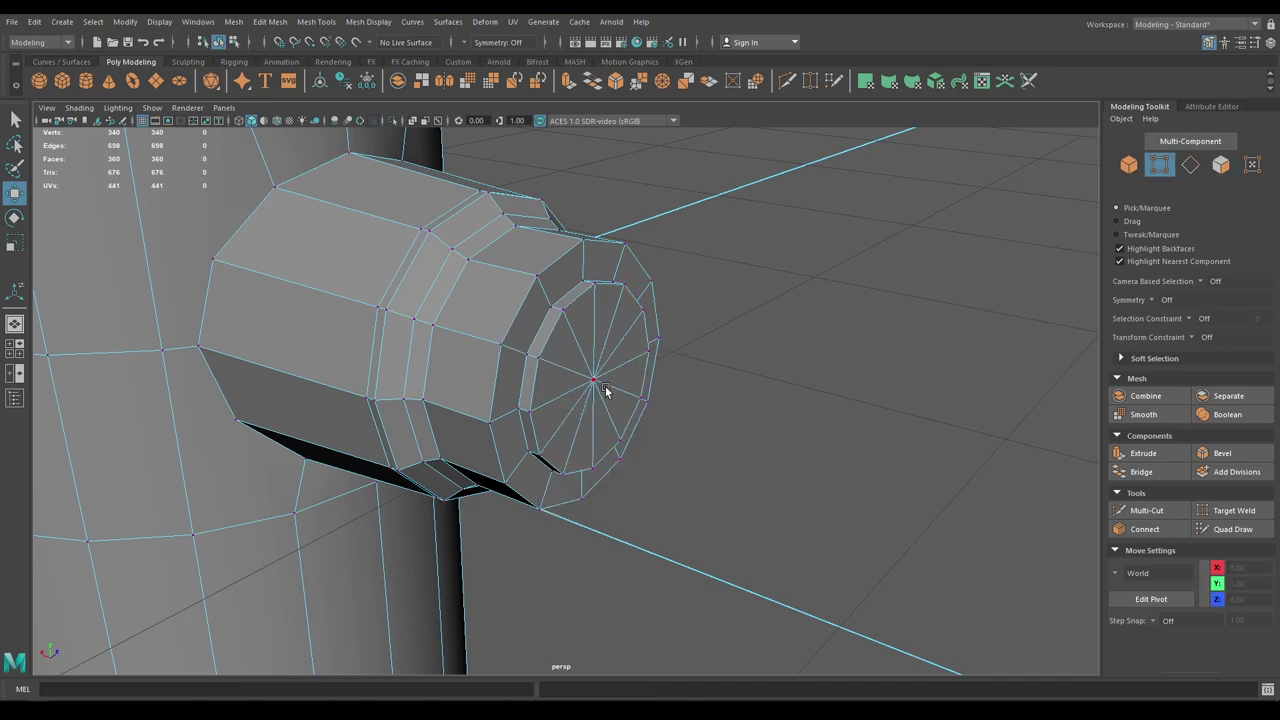
Chamfer the centre vertex of the stub's end cap with a width of 0.4
click(598, 382)
shift+right_click(601, 354)
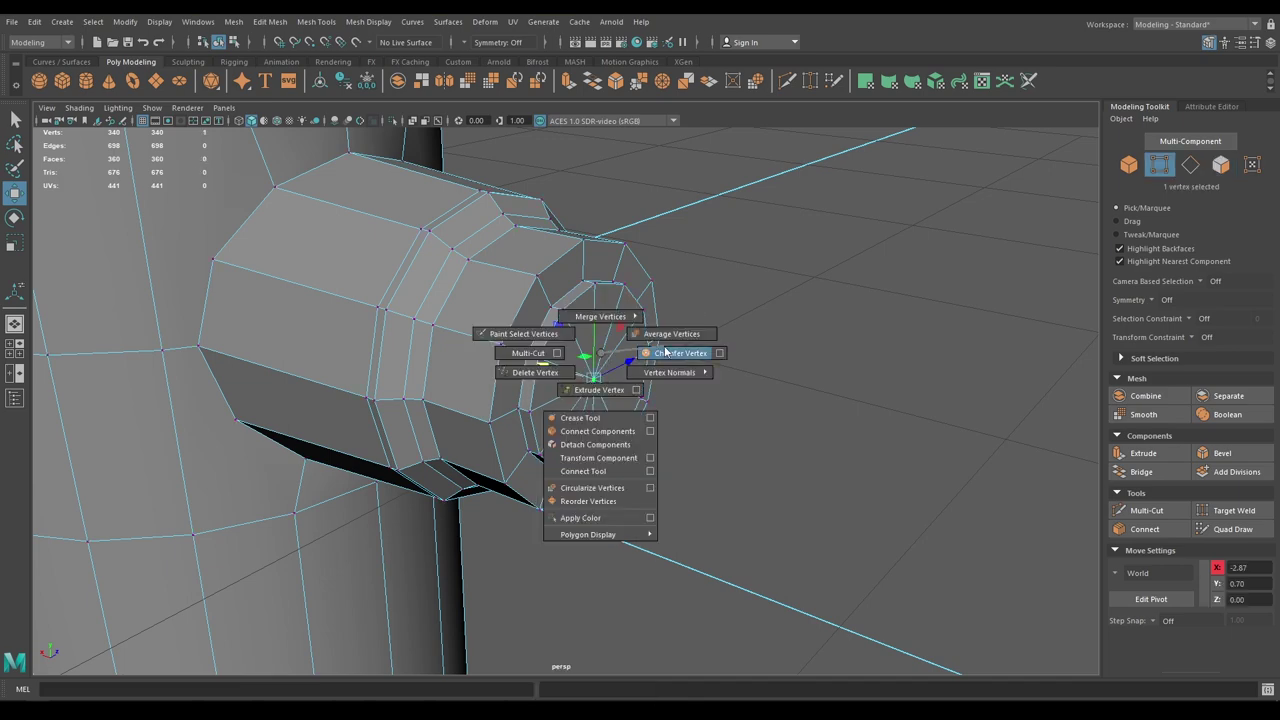
shift+right_drag(665, 348, 665, 348)
alt+drag(762, 392, 572, 395)
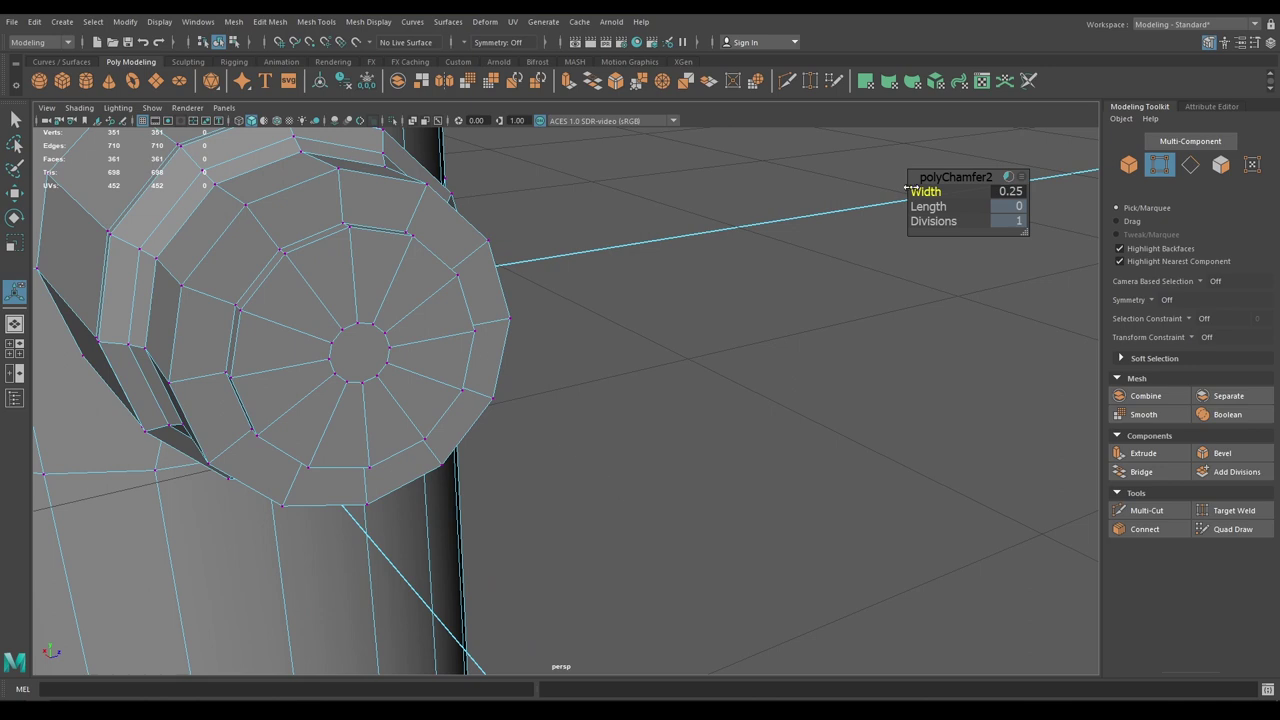
drag(908, 187, 926, 189)
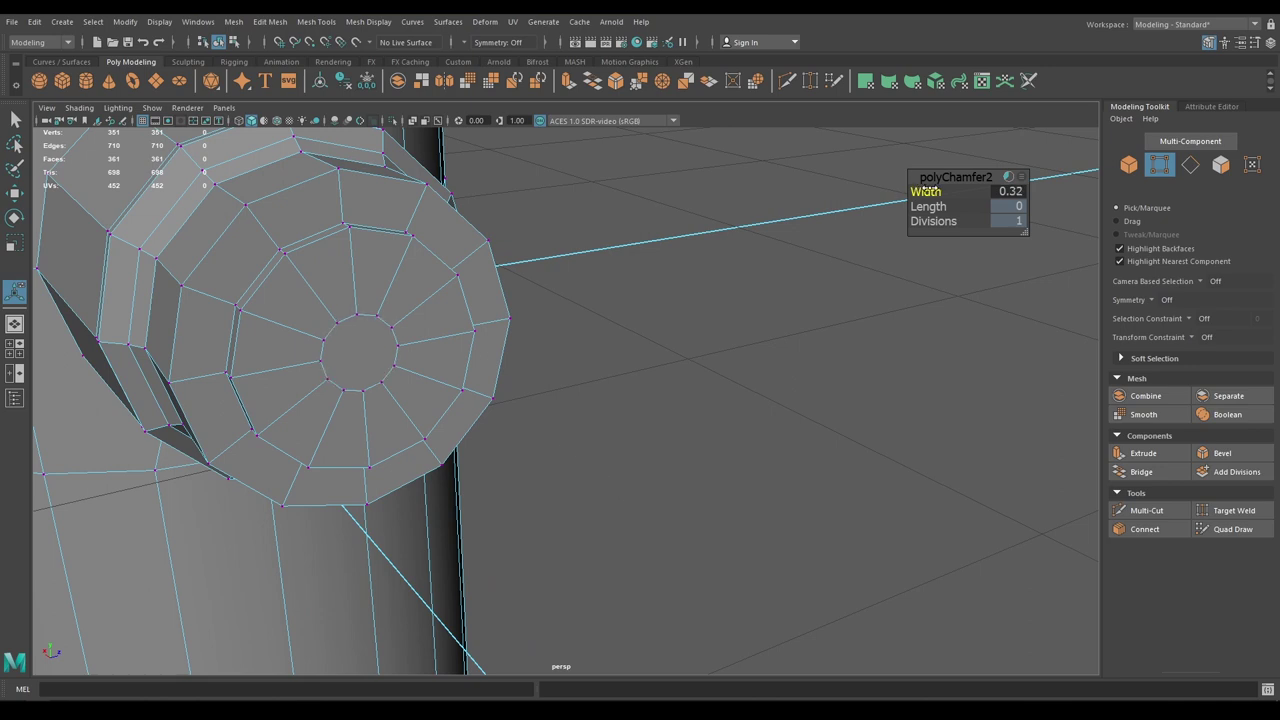
click(1001, 194)
text(0.4)
key(Return)
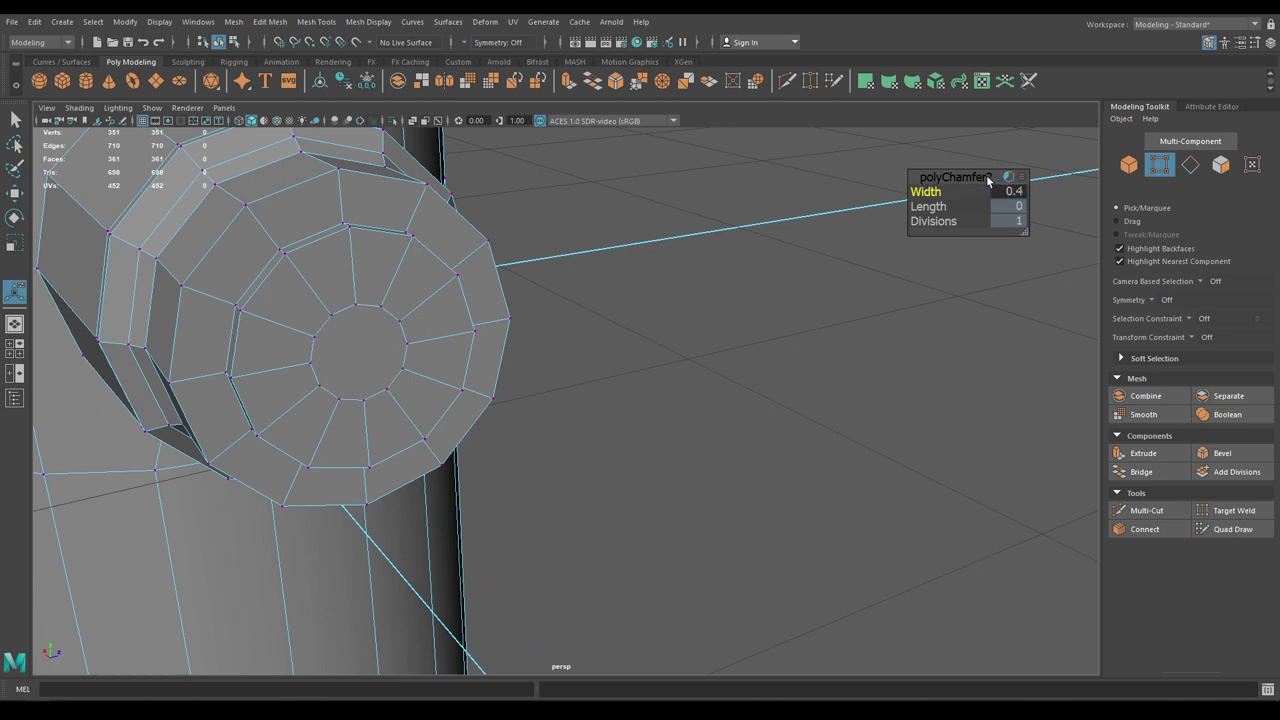
In the left view, scale the upper and lower vertex rows of the chamfered centre face flat along Y into straight horizontal edges
key(w)
key(space)
drag(988, 179, 938, 158)
scroll(642, 302, up, 6)
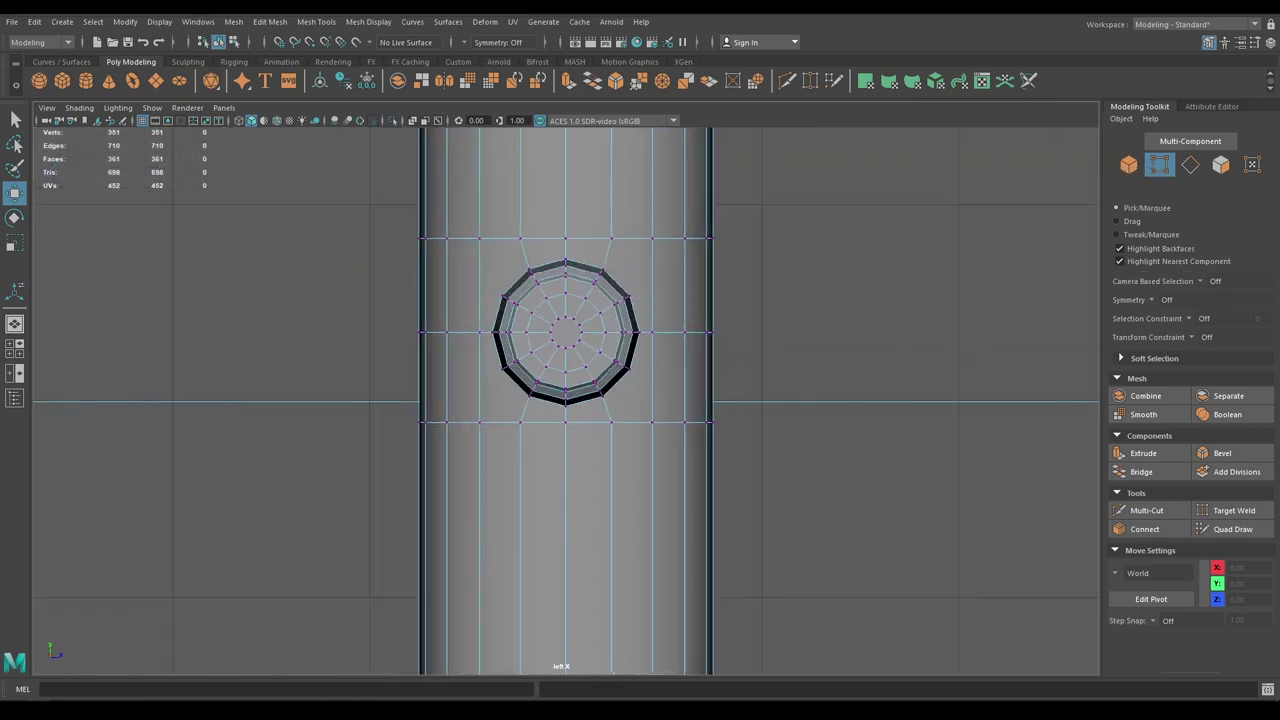
alt+right_drag(700, 385, 806, 526)
alt+middle_drag(664, 308, 614, 556)
alt+right_drag(508, 382, 537, 416)
right_drag(536, 339, 466, 357)
drag(586, 393, 586, 393)
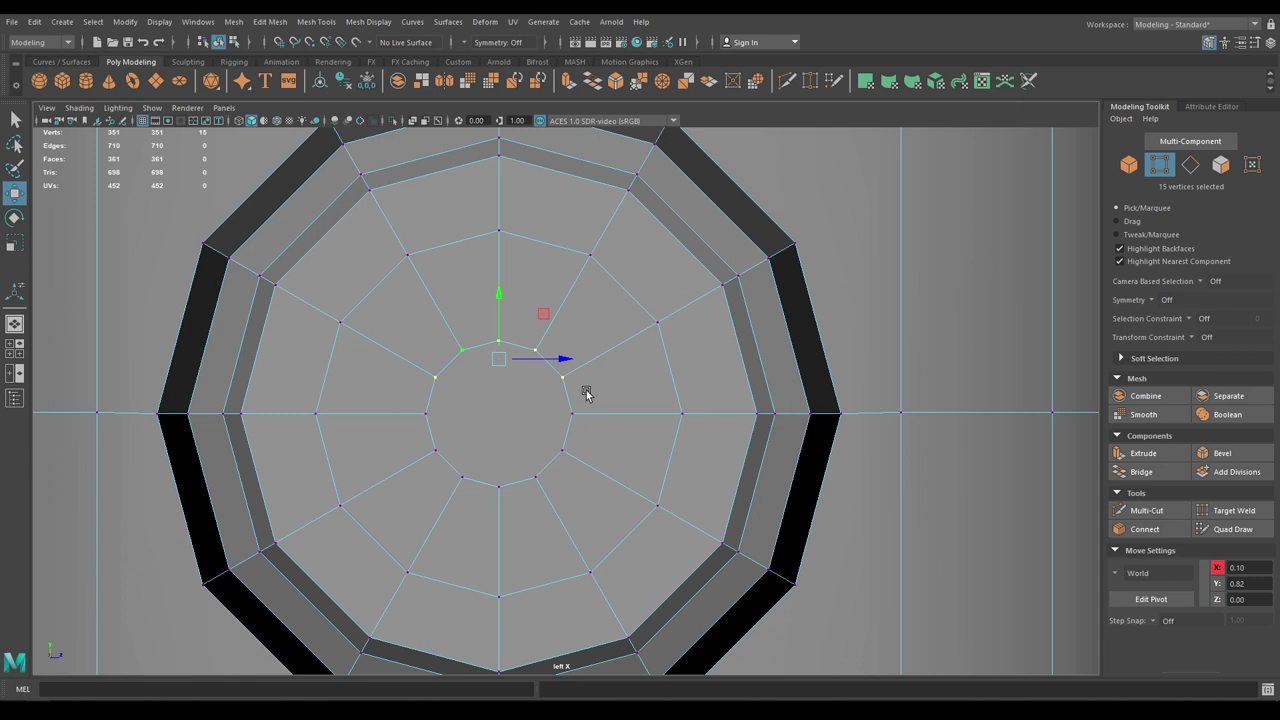
key(r)
drag(503, 300, 509, 596)
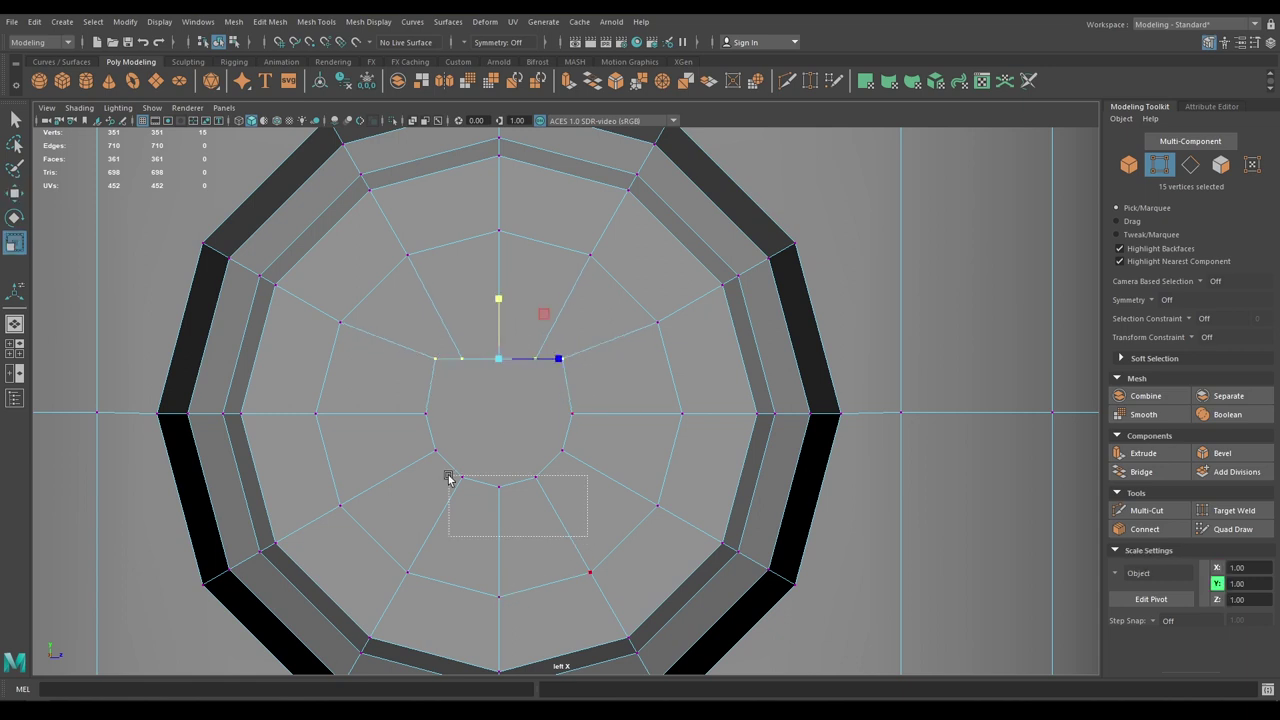
drag(449, 476, 391, 438)
drag(504, 411, 503, 693)
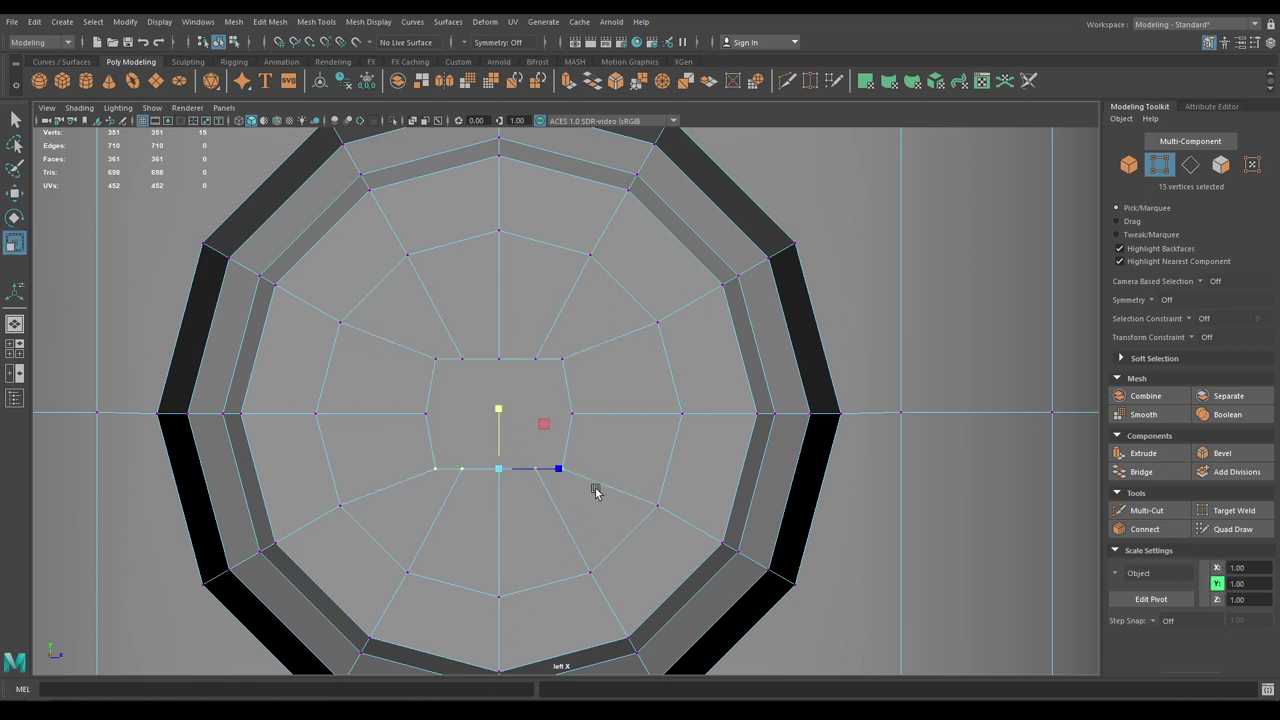
Flatten the centre face's side vertices along Z into vertical lines and move both sides inward to form a square
drag(595, 491, 534, 294)
drag(628, 421, 370, 463)
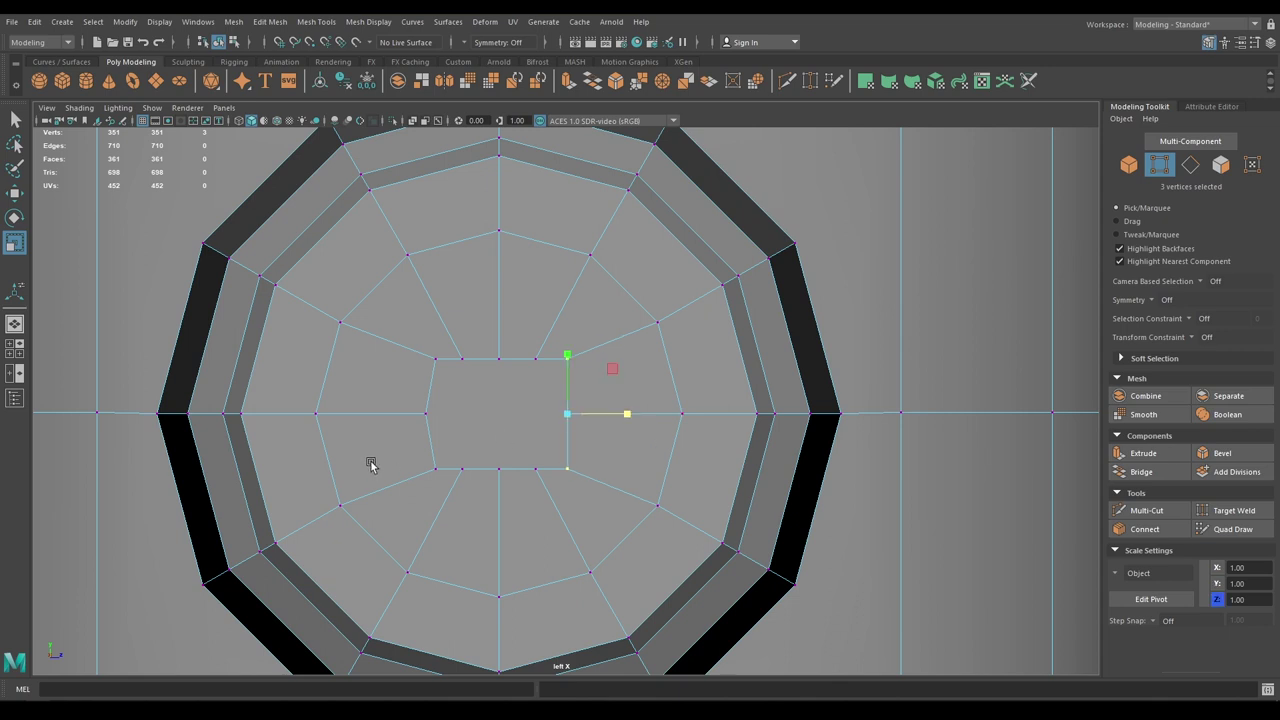
drag(448, 512, 448, 508)
key(w)
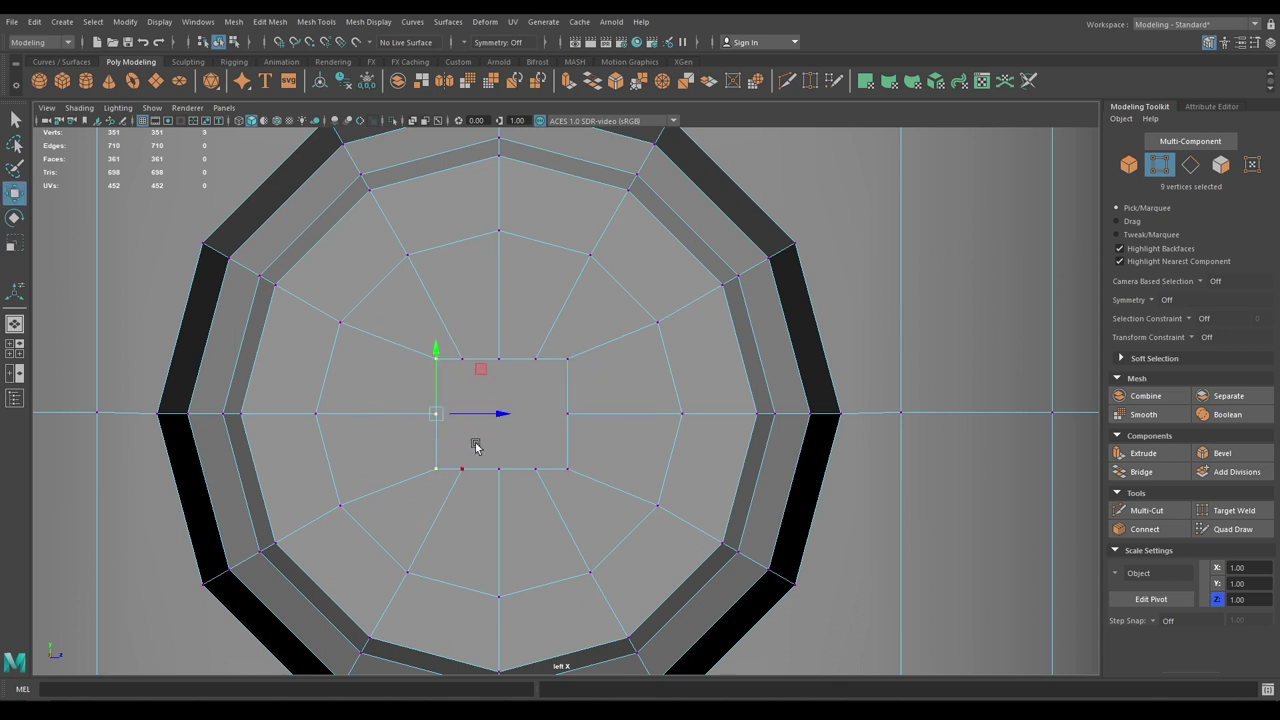
drag(499, 420, 509, 420)
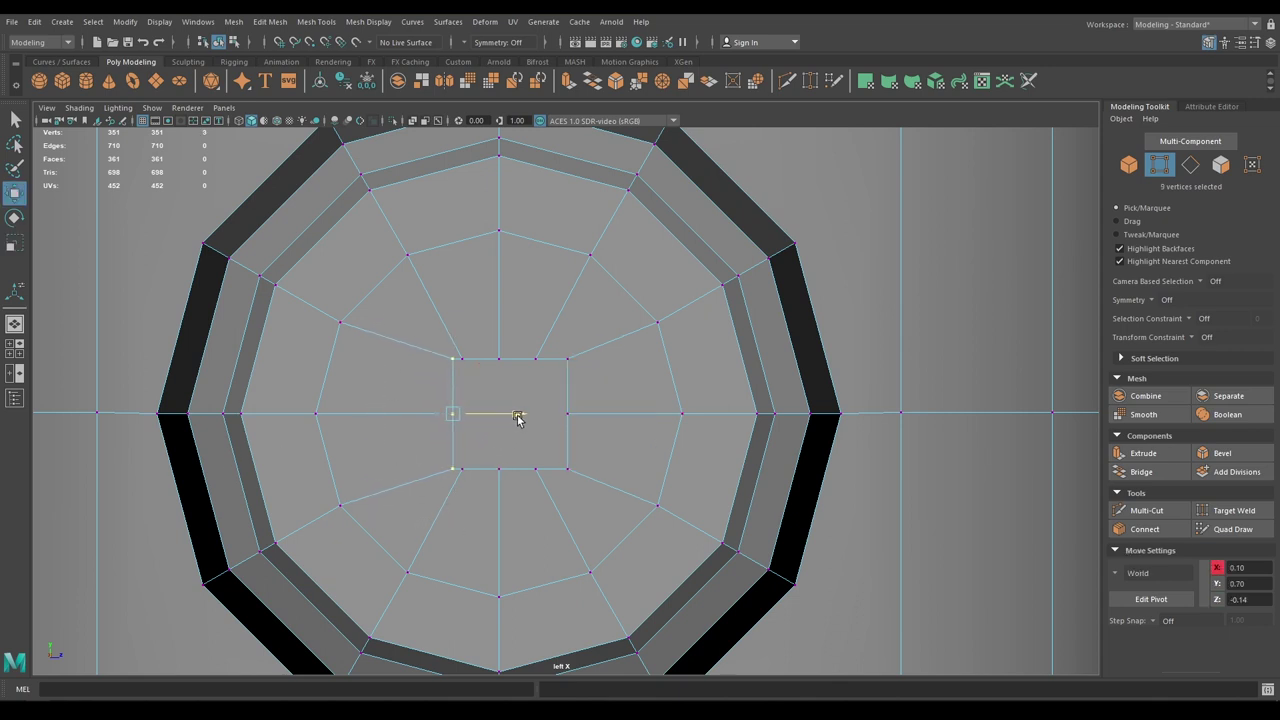
drag(558, 352, 558, 350)
drag(623, 414, 615, 416)
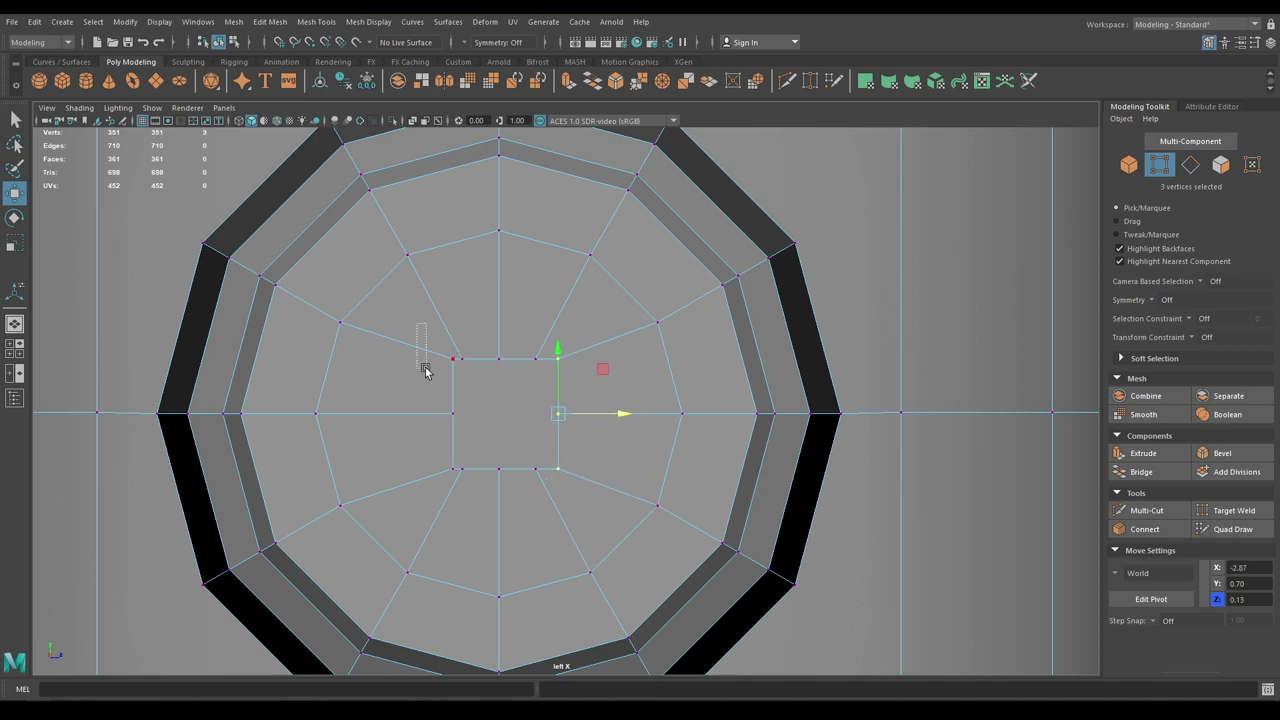
drag(425, 370, 466, 519)
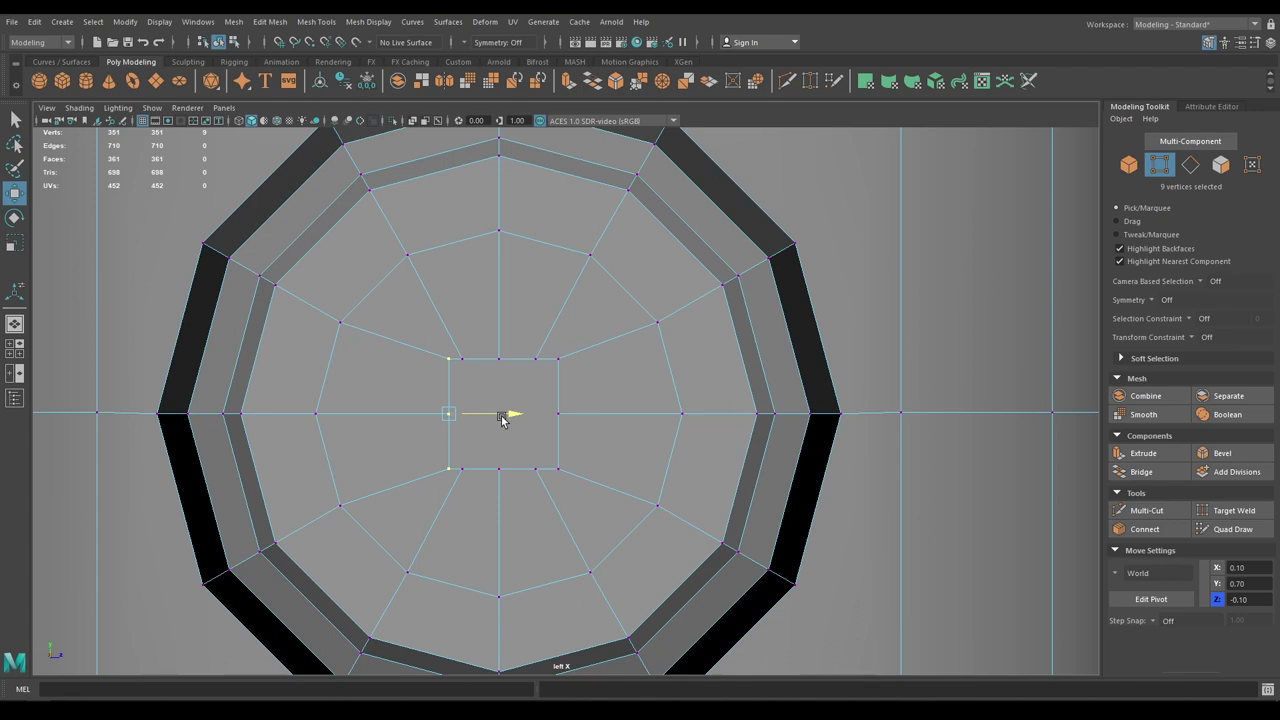
drag(561, 395, 550, 346)
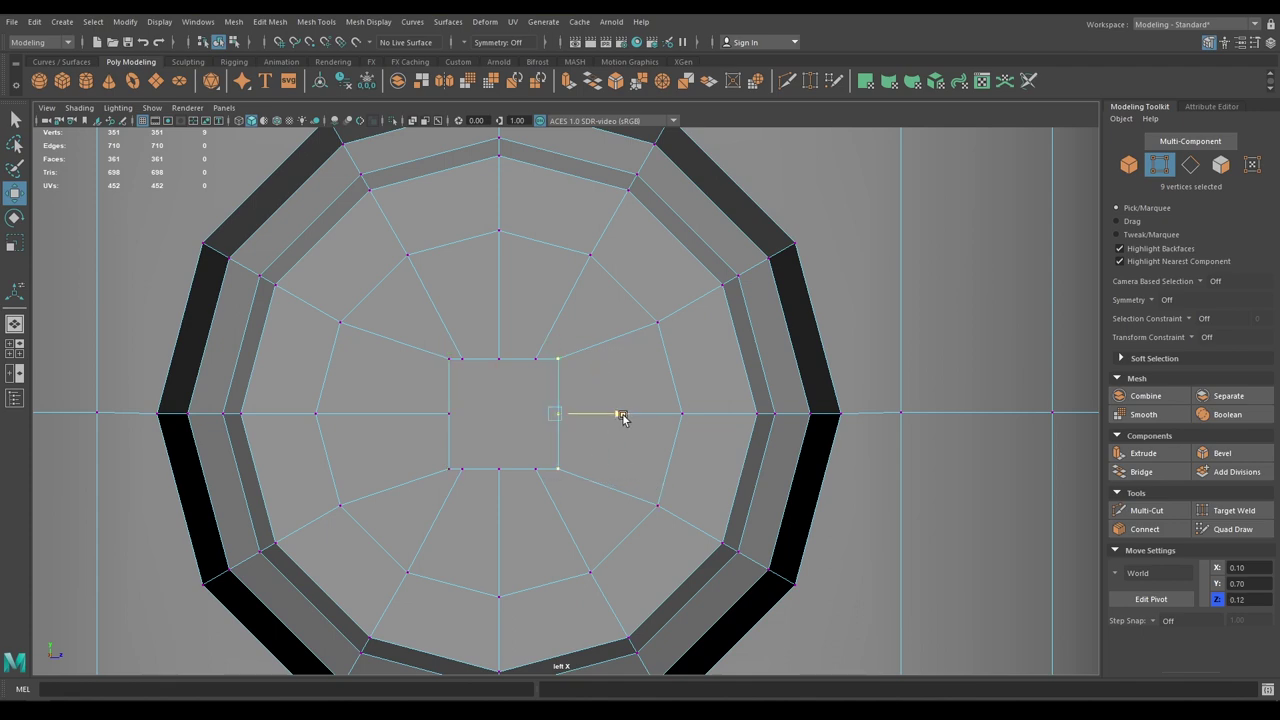
Extrude the square centre face outward in the perspective view into a peg ending at X -3.14
key(space)
drag(561, 463, 597, 542)
right_click(545, 462)
right_drag(545, 463, 545, 376)
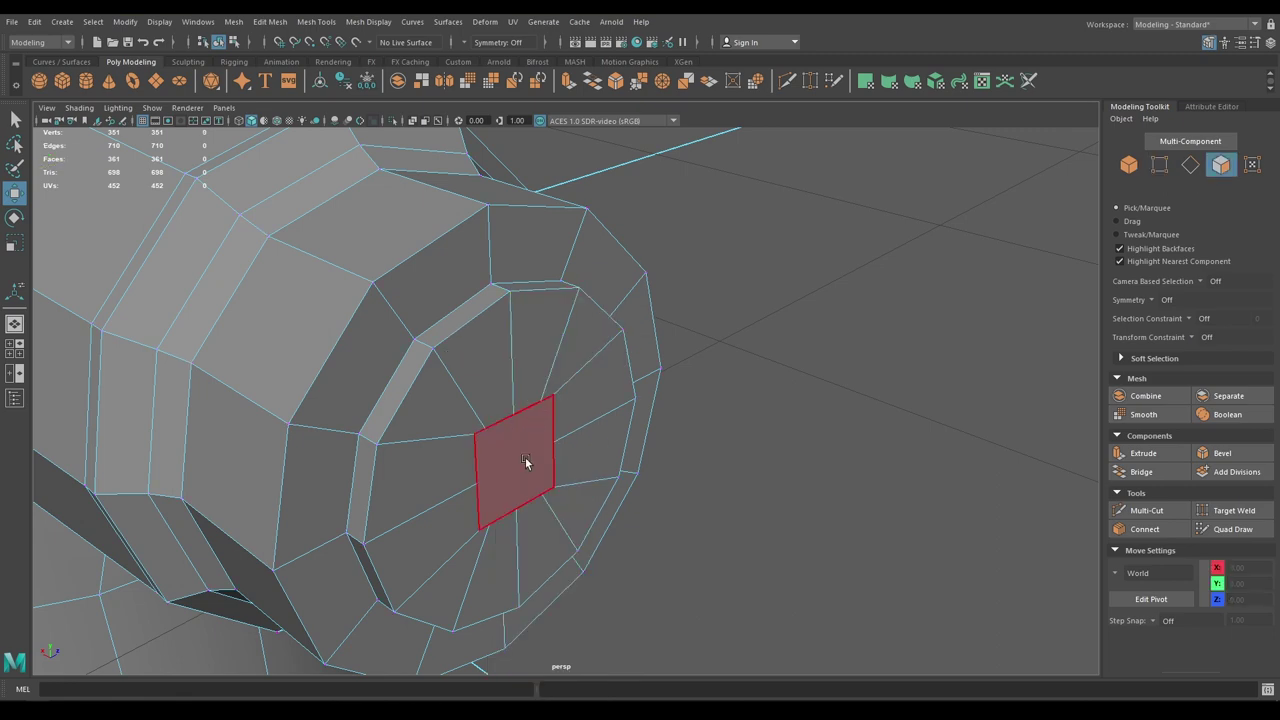
click(515, 455)
shift+drag(481, 447, 544, 481)
alt+drag(418, 425, 514, 363)
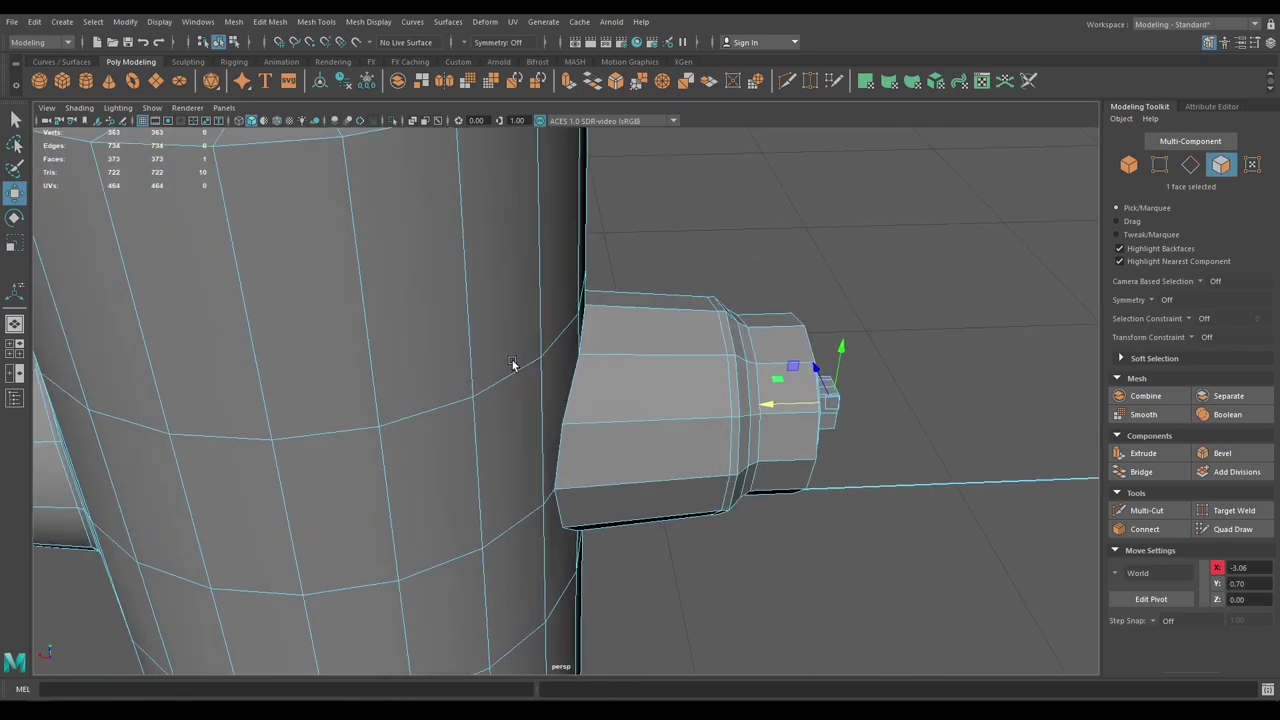
drag(773, 403, 784, 401)
alt+drag(784, 401, 662, 410)
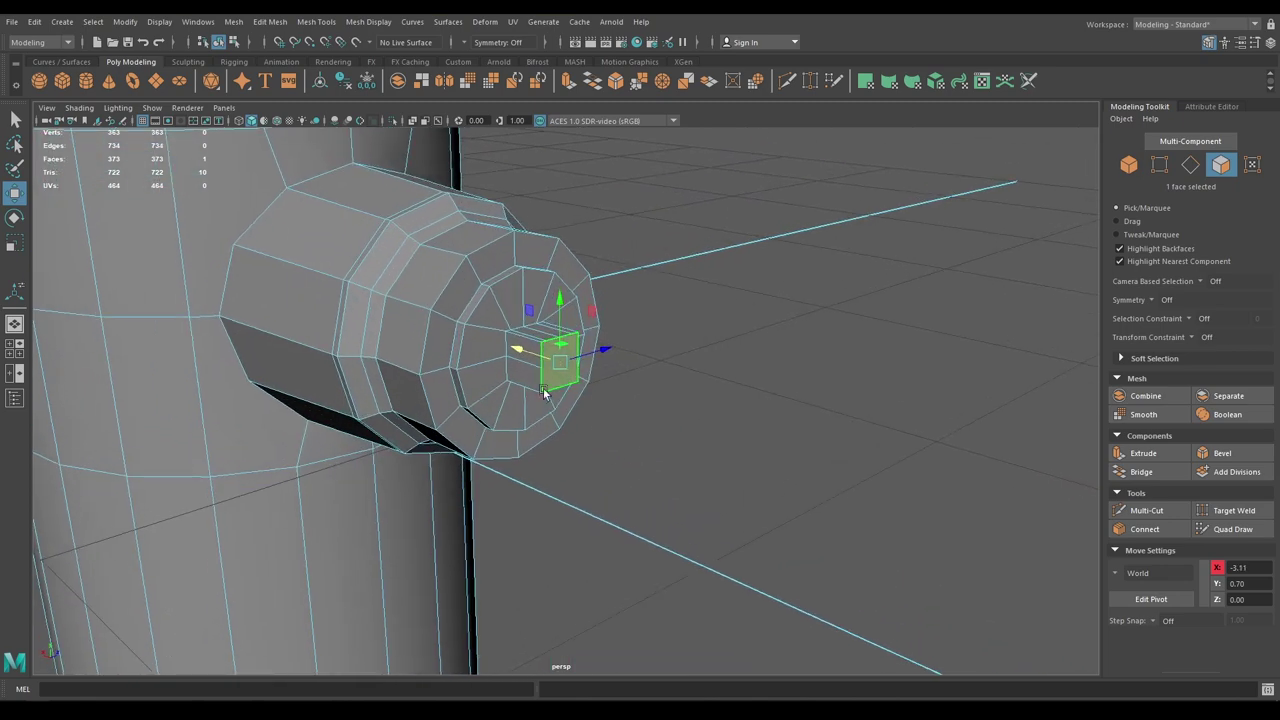
drag(523, 353, 526, 354)
Connect the two opposite mid-side vertices with a horizontal edge across the square peg's end face
scroll(466, 361, up, 2)
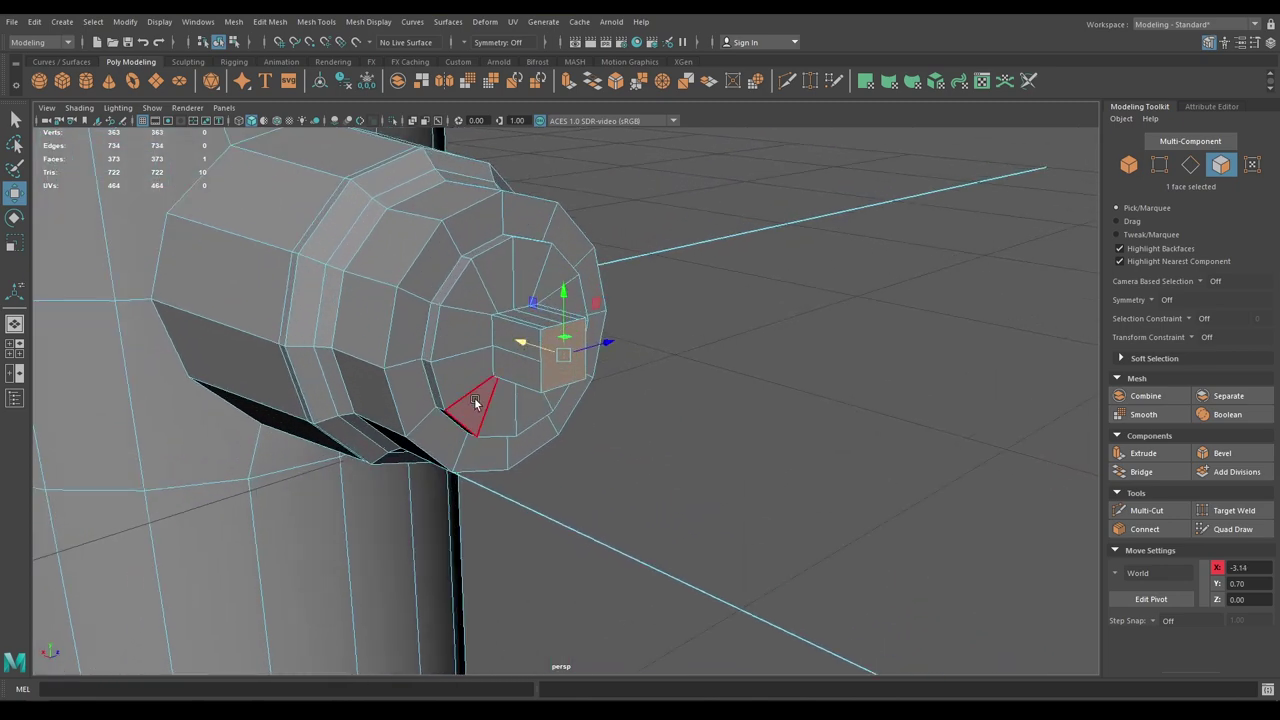
scroll(476, 403, up, 4)
alt+drag(488, 430, 508, 406)
alt+middle_drag(508, 406, 488, 504)
scroll(488, 504, up, 2)
right_drag(497, 436, 436, 346)
click(467, 452)
alt+drag(470, 456, 410, 453)
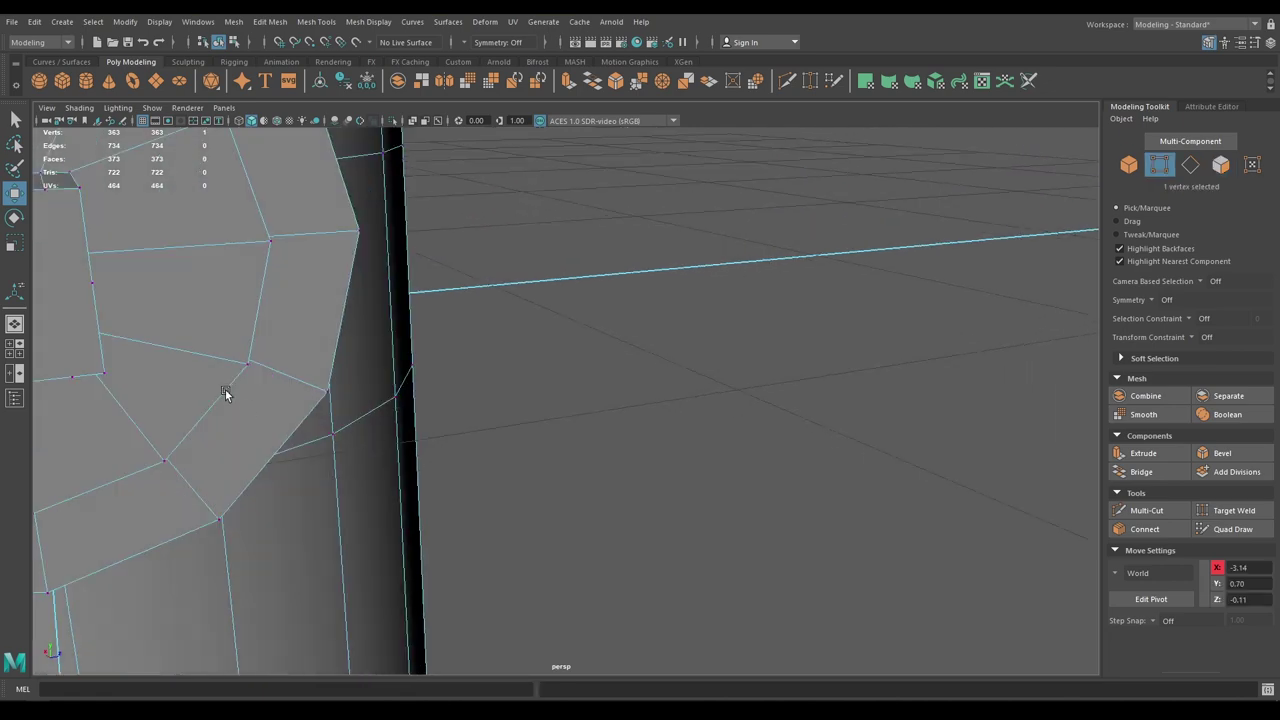
alt+middle_drag(225, 389, 260, 393)
shift+right_drag(139, 298, 128, 377)
alt+middle_drag(236, 373, 426, 415)
Cut three vertical edges across the peg's end face with Multi-Cut, joining the matching vertices on its upper and lower edges
right_drag(457, 386, 421, 330)
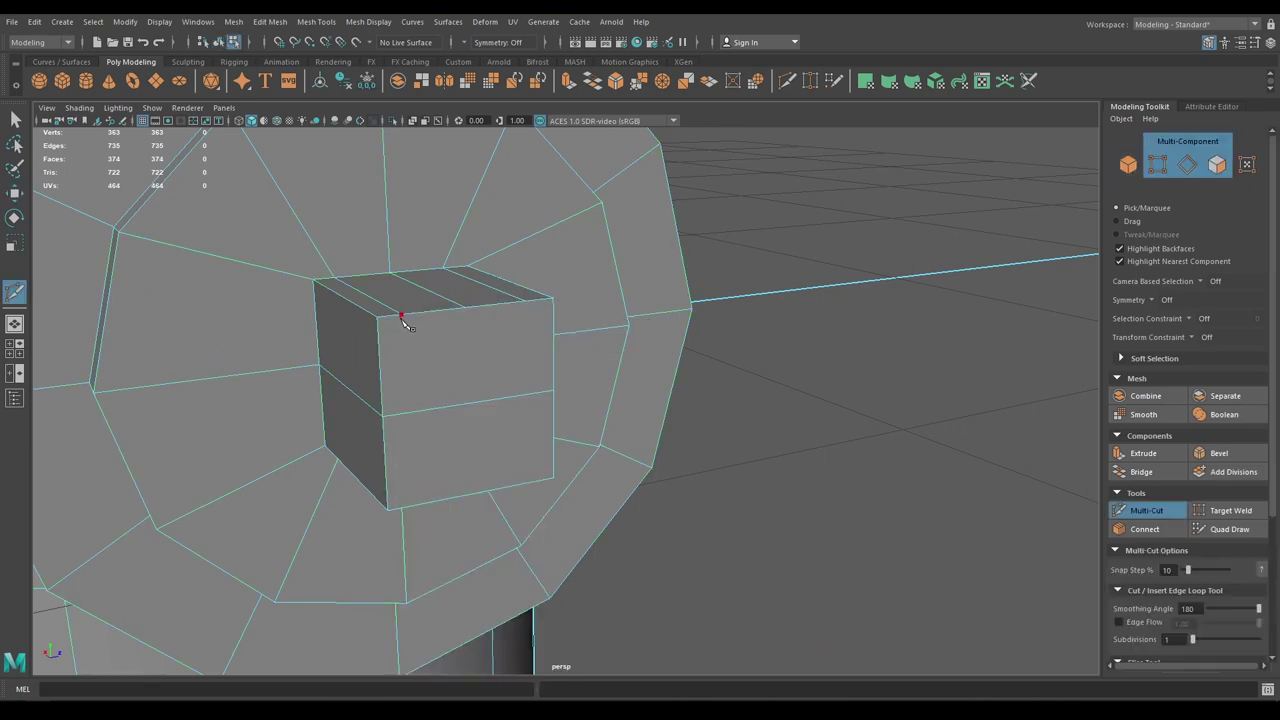
alt+drag(402, 316, 514, 338)
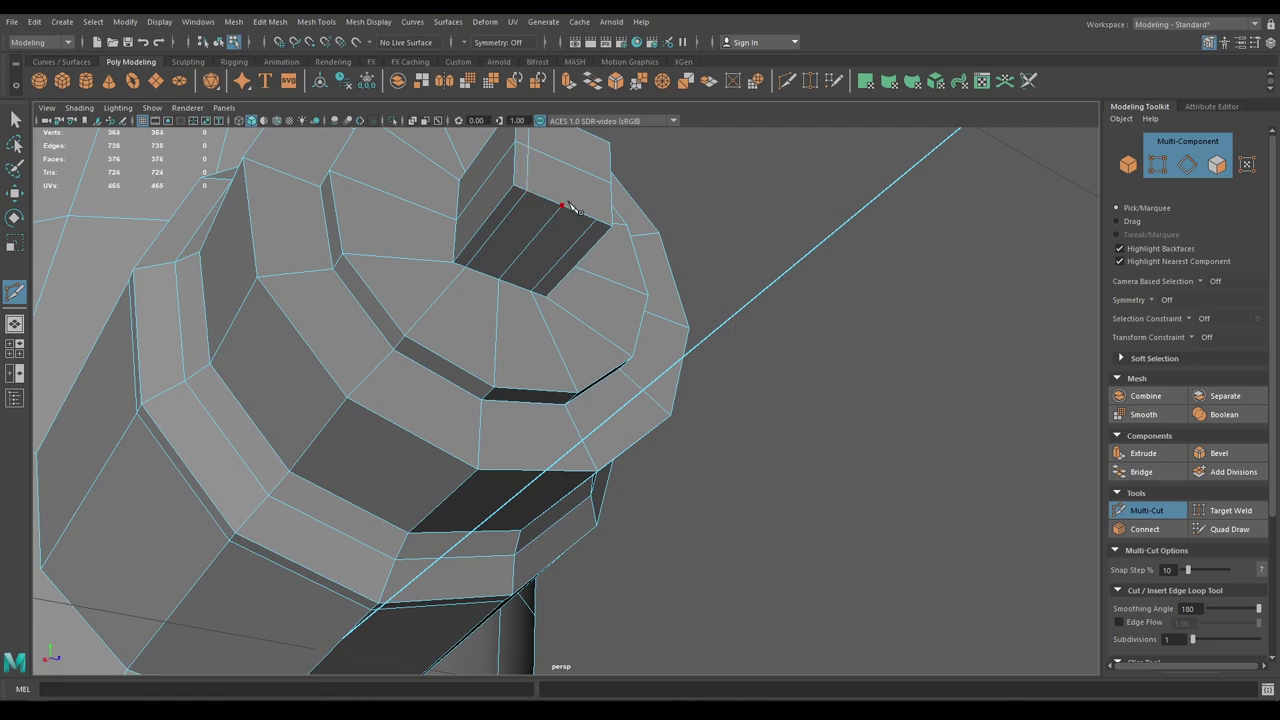
alt+drag(586, 242, 575, 414)
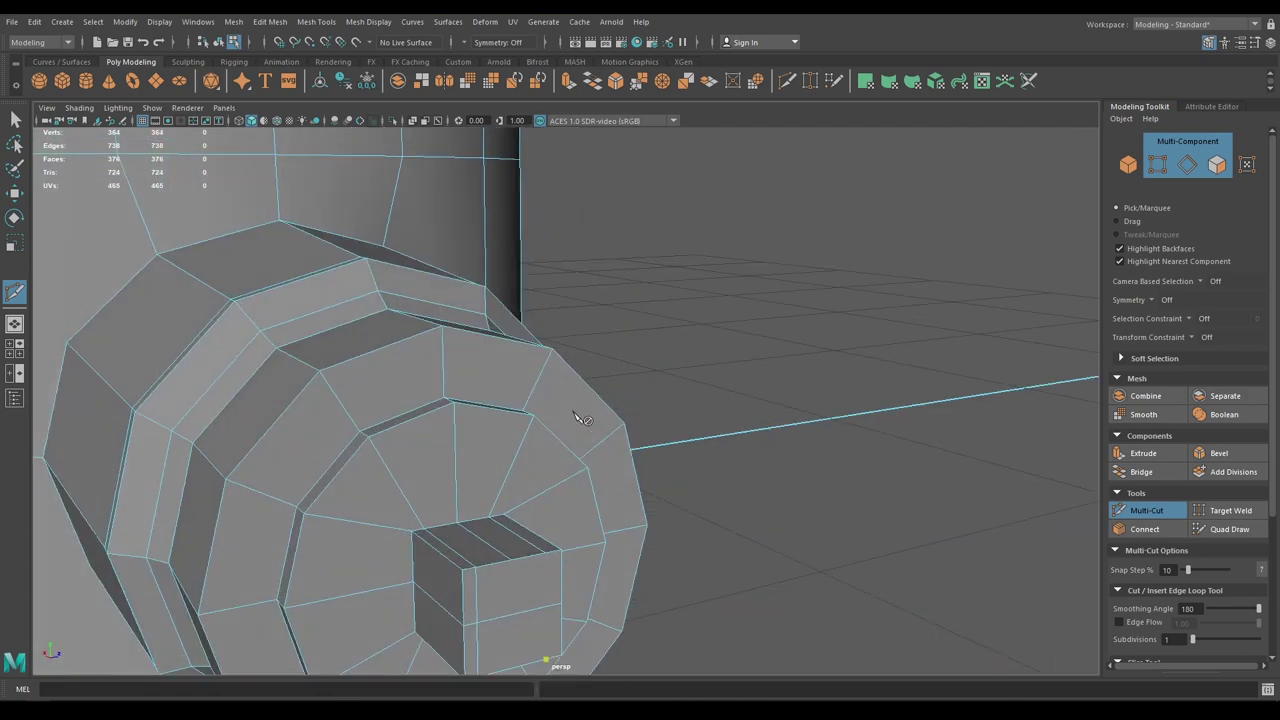
mouse_move(635, 481)
alt+middle_down()
mouse_move(650, 440)
mouse_move(631, 471)
alt+middle_up()
scroll(611, 486, up, 2)
scroll(630, 471, up, 3)
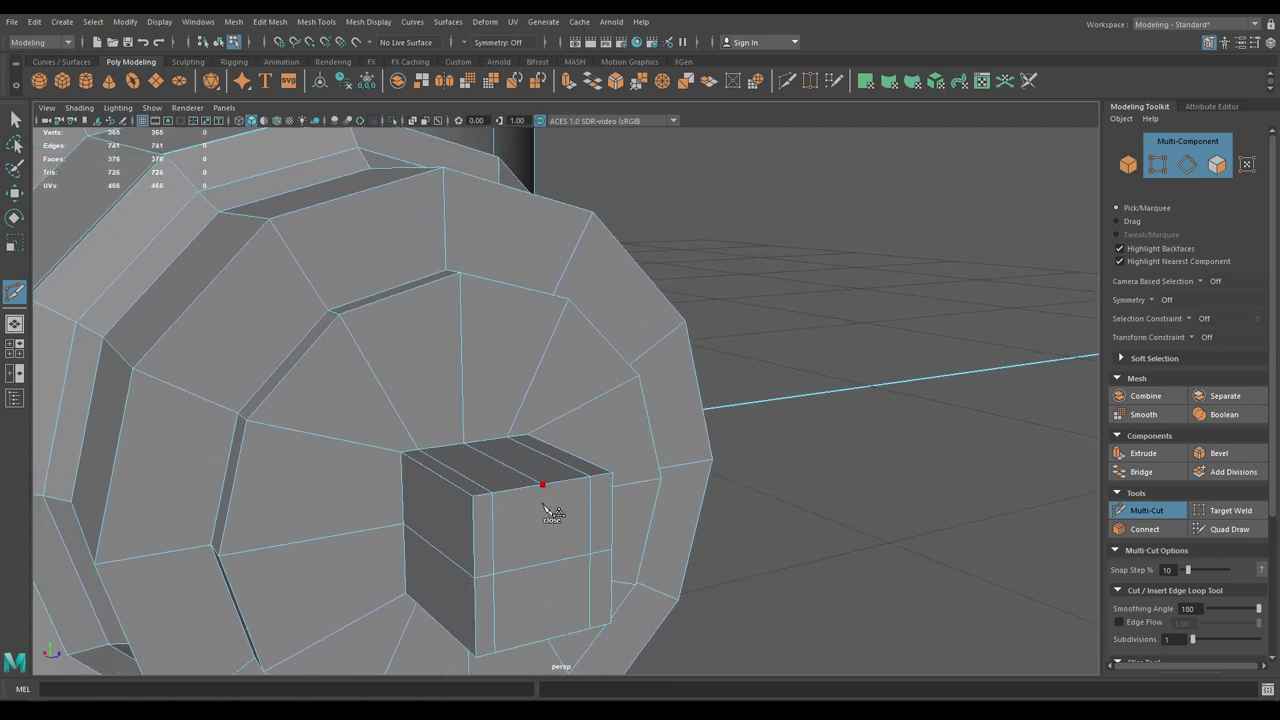
alt+drag(543, 505, 562, 362)
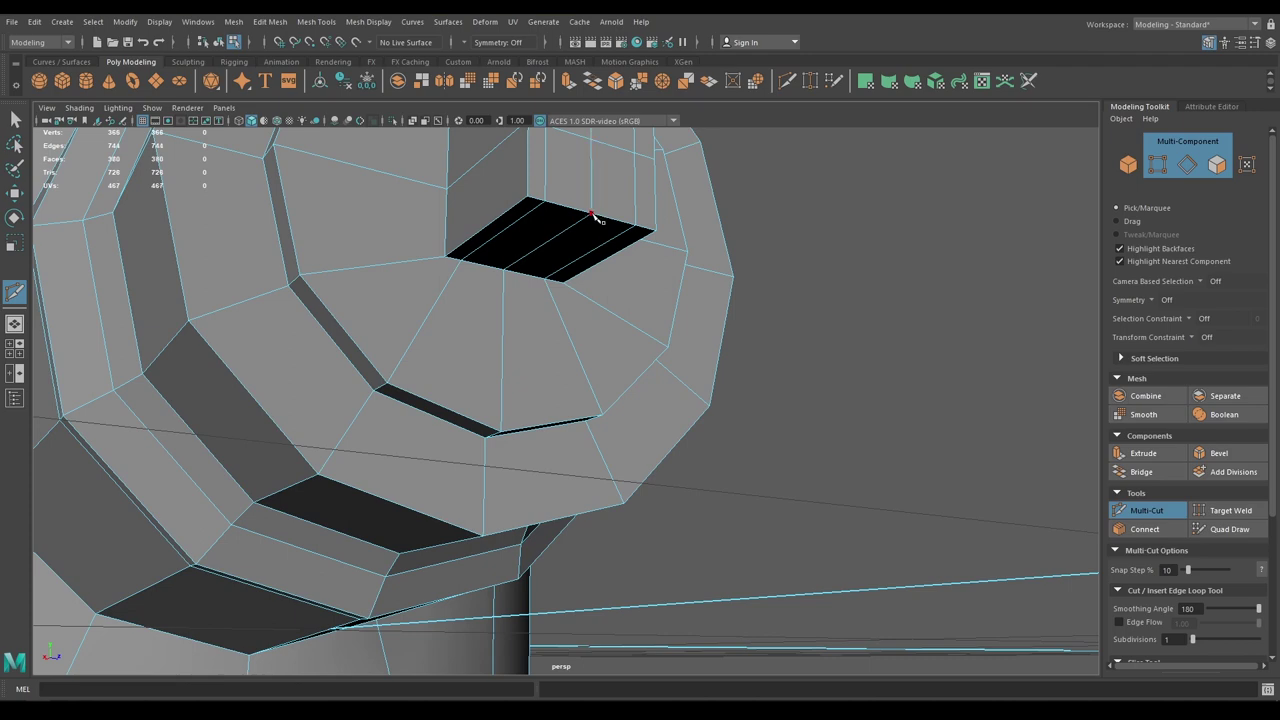
key(w)
Select the narrow face loop around the stub at X -2.30 and extrude it slightly inward with Local Translate Z to form a groove
alt+drag(591, 211, 549, 398)
right_drag(476, 339, 478, 377)
alt+drag(478, 377, 489, 383)
click(488, 378)
shift+double_click(483, 405)
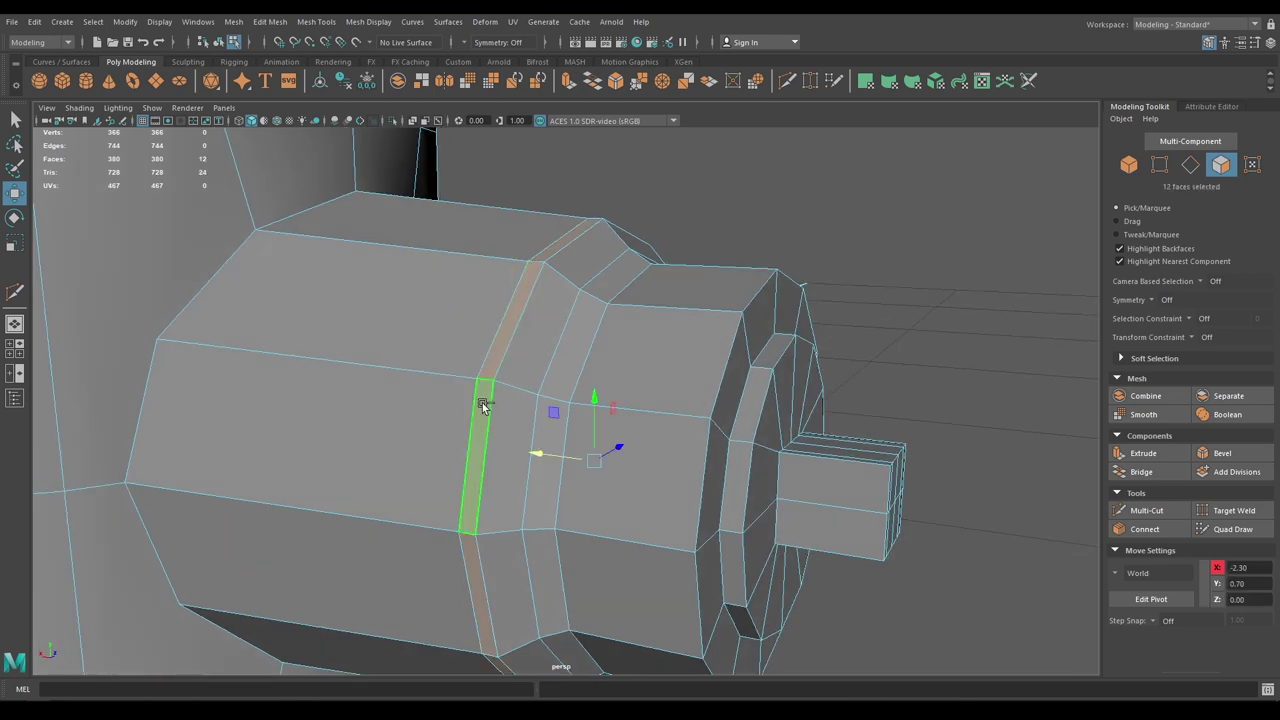
key(ctrl+e)
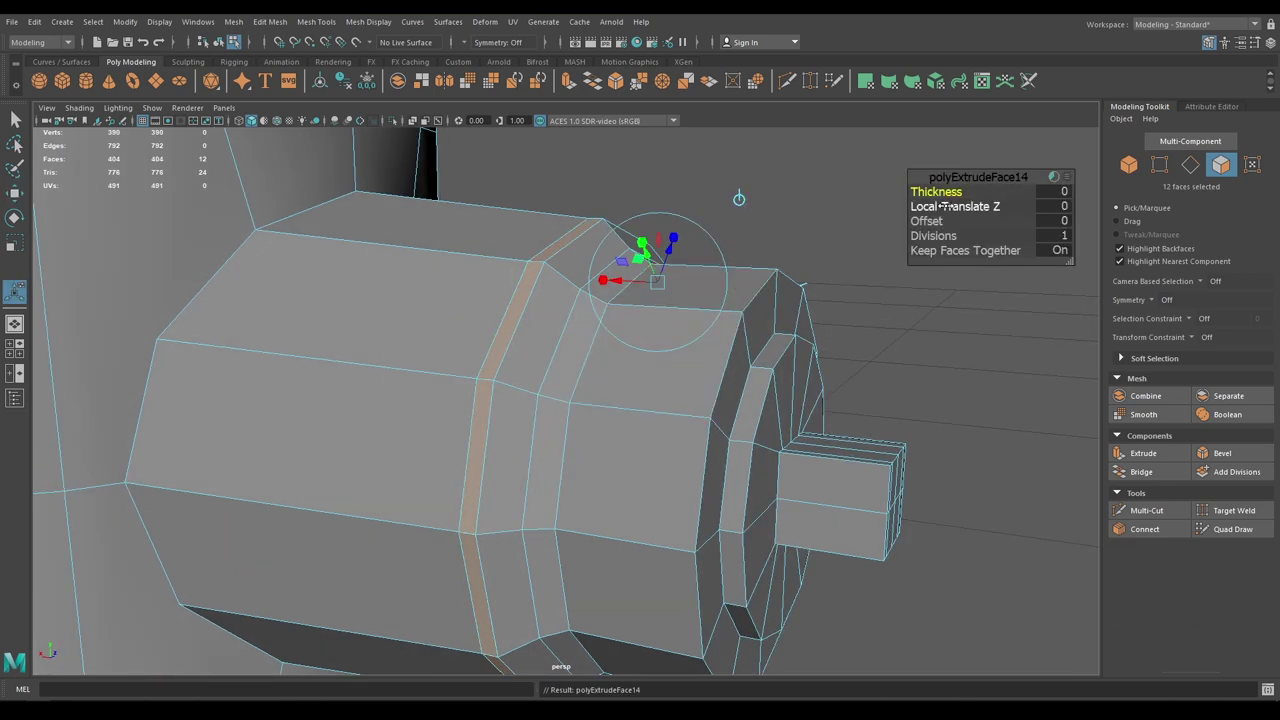
drag(951, 205, 949, 205)
alt+drag(700, 308, 737, 323)
key(w)
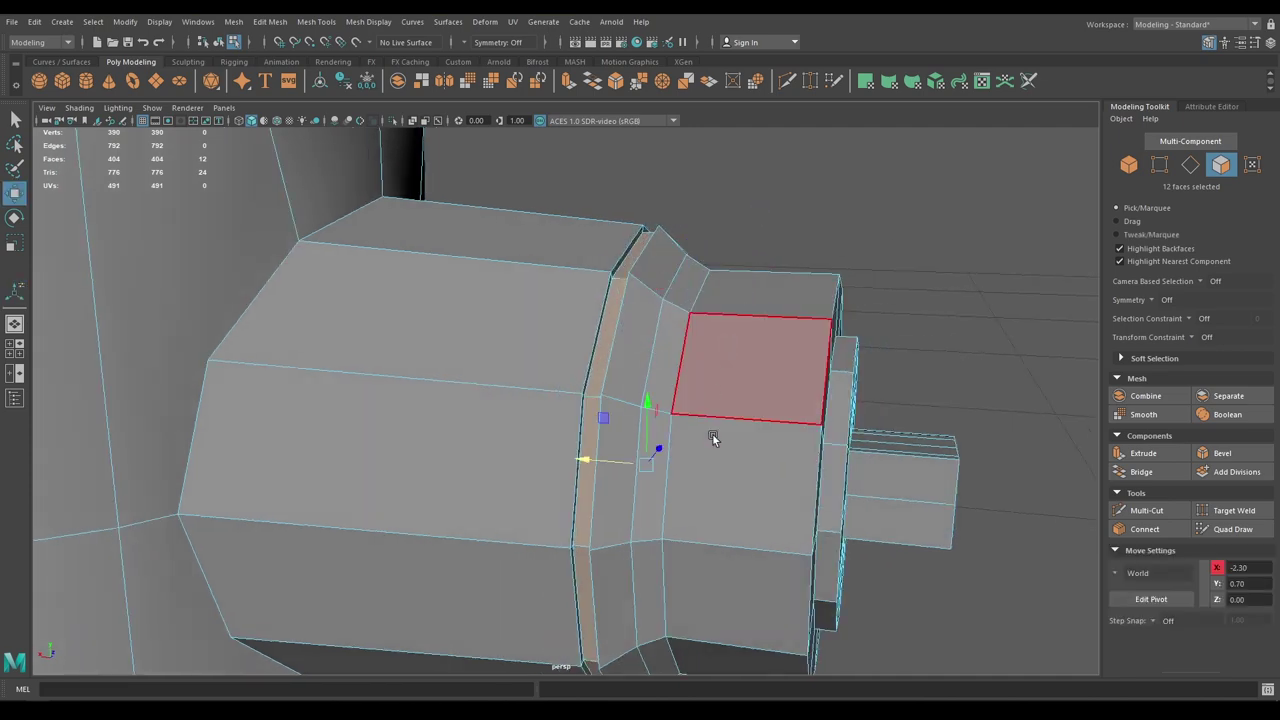
Inspect the whole unselected model in object mode and restore the groove's face selection
scroll(690, 420, down, 6)
alt+drag(586, 350, 518, 352)
right_drag(520, 341, 604, 300)
click(672, 392)
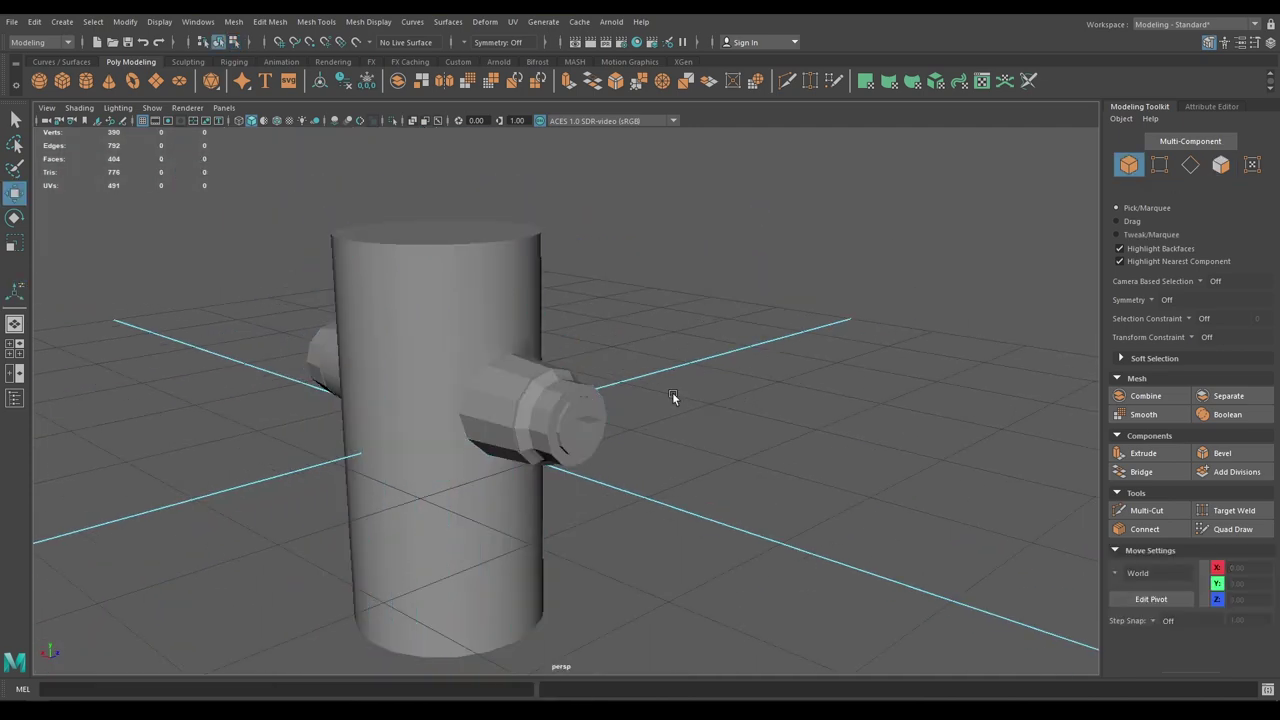
alt+drag(672, 392, 527, 407)
key(ctrl+z)
key(ctrl+z)
scroll(583, 556, up, 6)
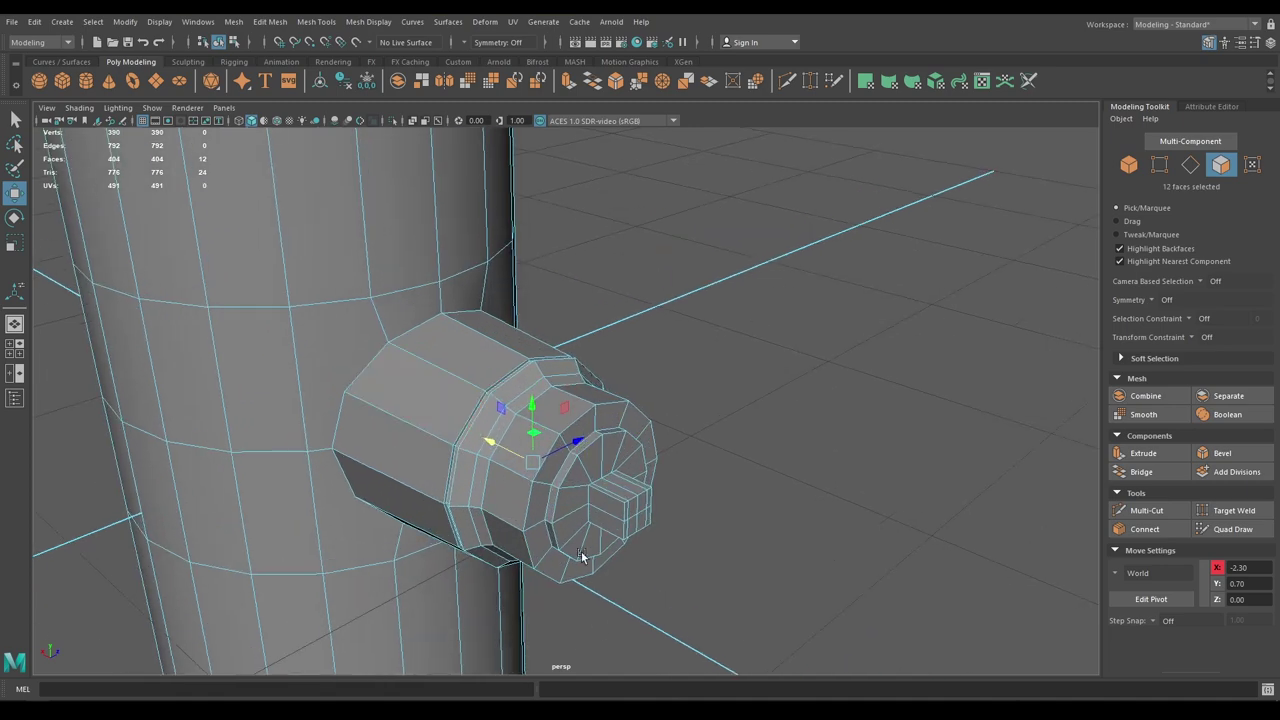
Connect the stub's upper junction vertices to the nearby vertices of the cylinder's upper edge loop on both sides of the stub
right_drag(835, 334, 757, 332)
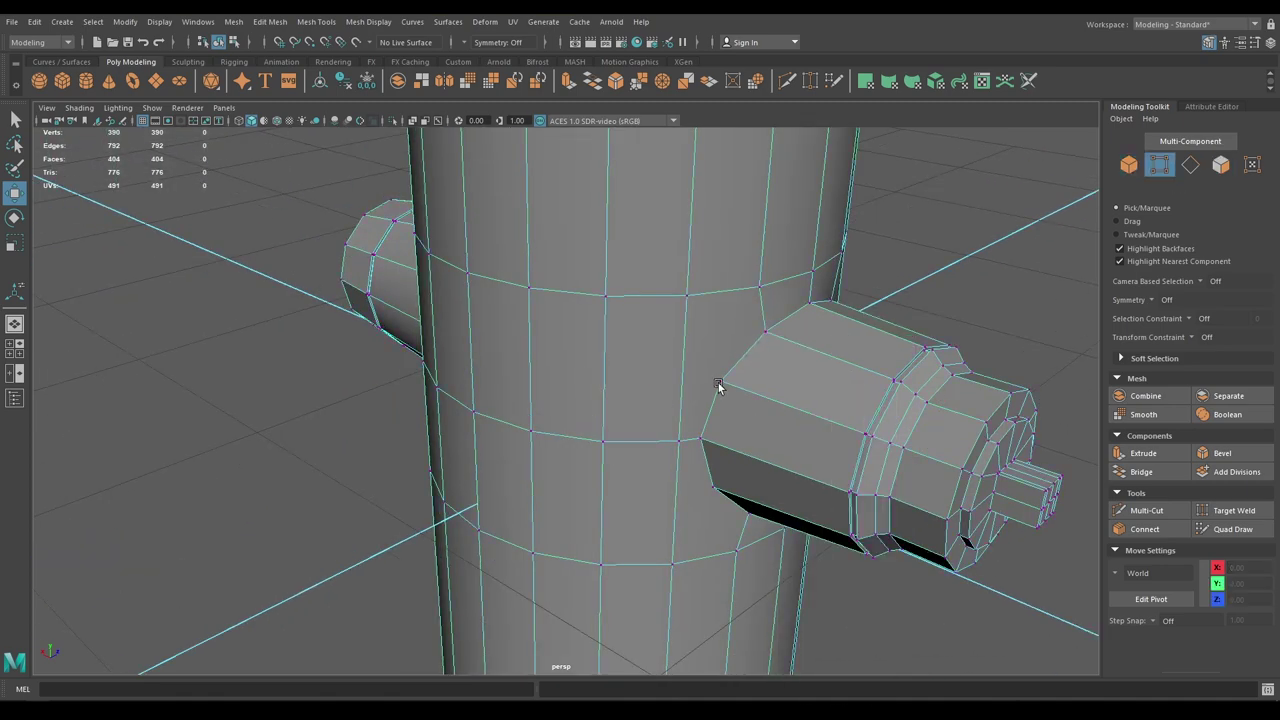
click(719, 384)
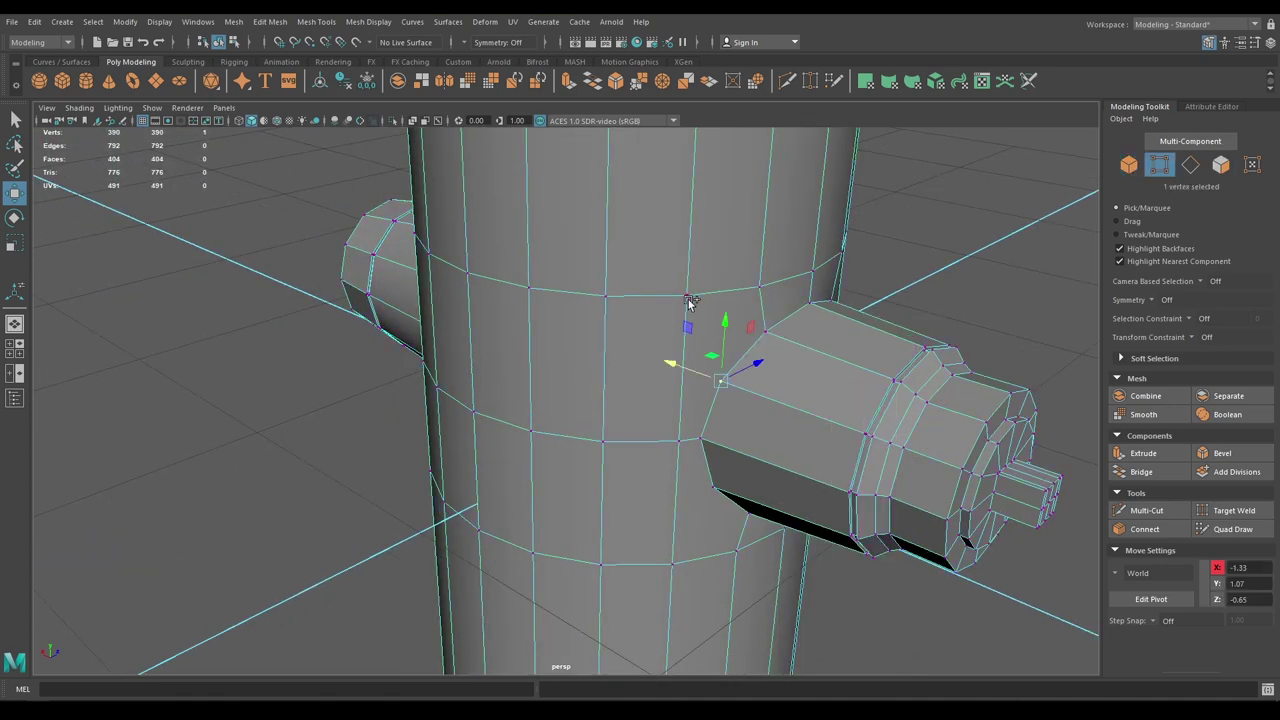
shift+click(688, 297)
shift+right_drag(735, 249, 728, 330)
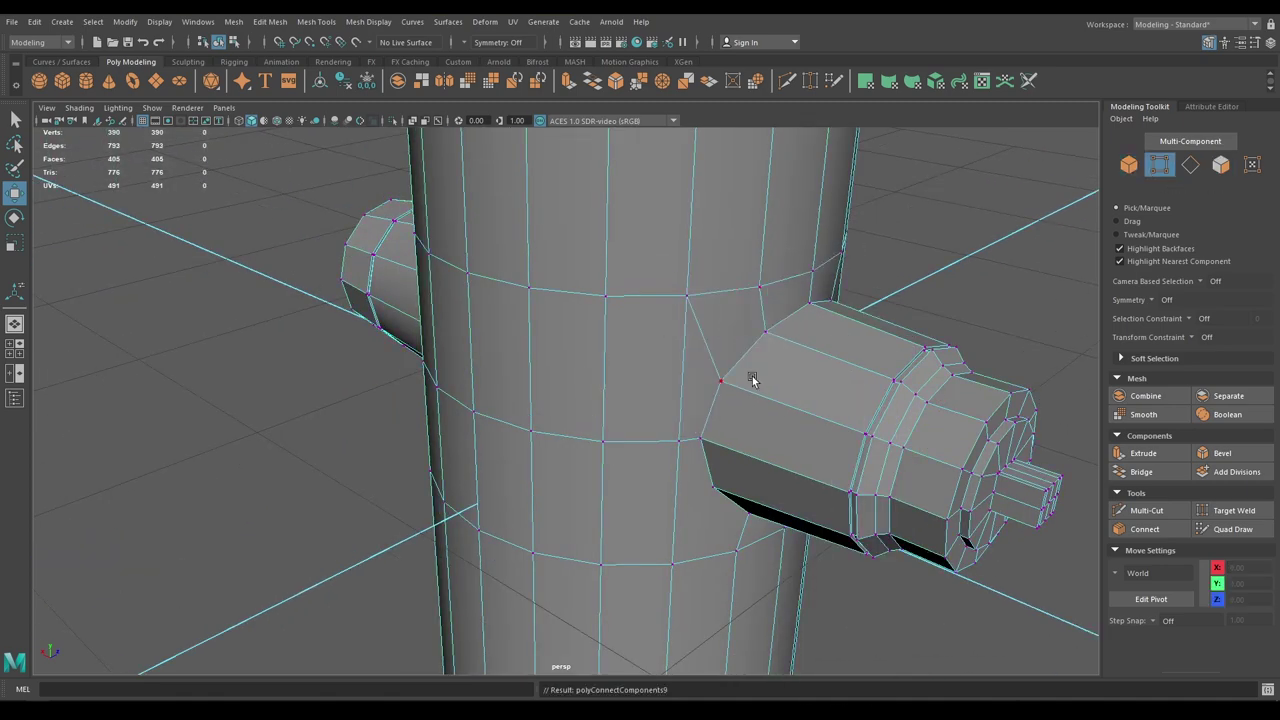
alt+drag(751, 376, 613, 404)
click(620, 395)
shift+click(674, 284)
shift+right_drag(674, 286, 663, 365)
Connect the stub's lower junction vertices to the nearby vertices of the cylinder's lower edge loop on both sides of the stub
alt+drag(656, 395, 679, 336)
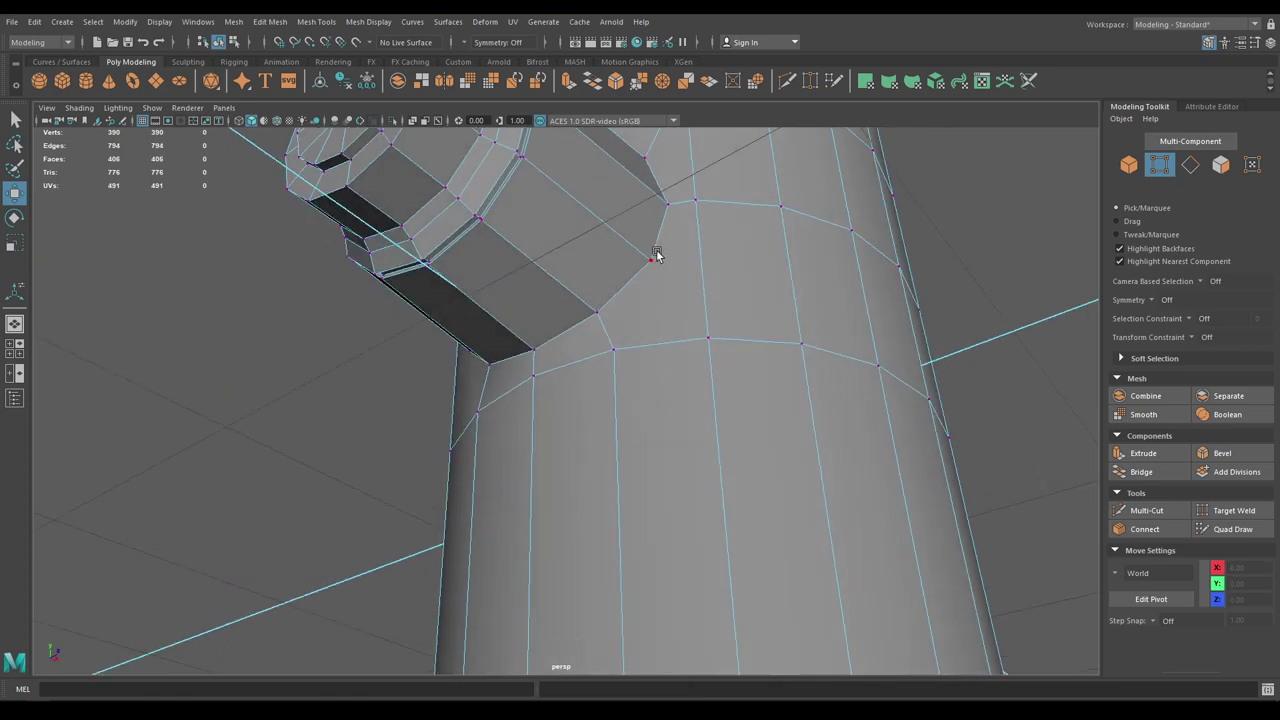
click(654, 258)
shift+click(709, 341)
shift+right_drag(712, 342, 708, 420)
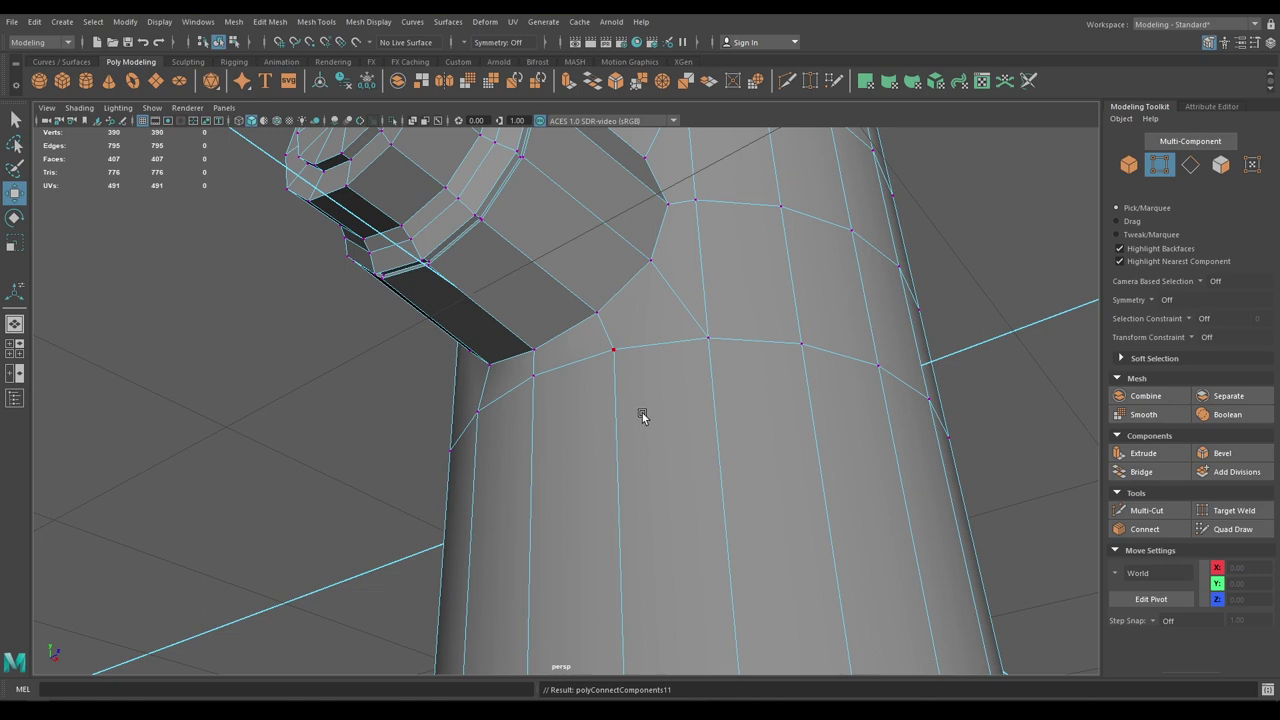
alt+drag(643, 416, 744, 452)
click(680, 397)
shift+click(640, 481)
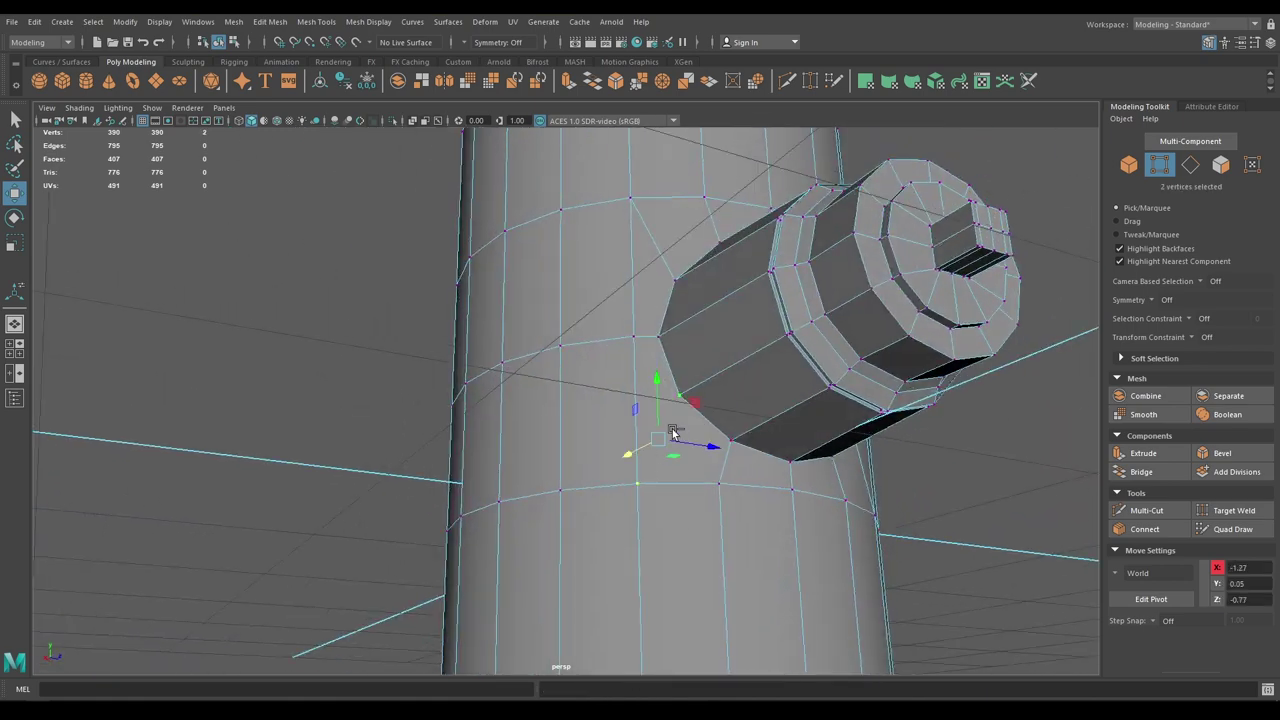
right_drag(673, 432, 684, 541)
Select the edge loop where the stub meets the main cylinder and bevel it with Fraction 0.2 and 2 segments
right_drag(752, 339, 745, 372)
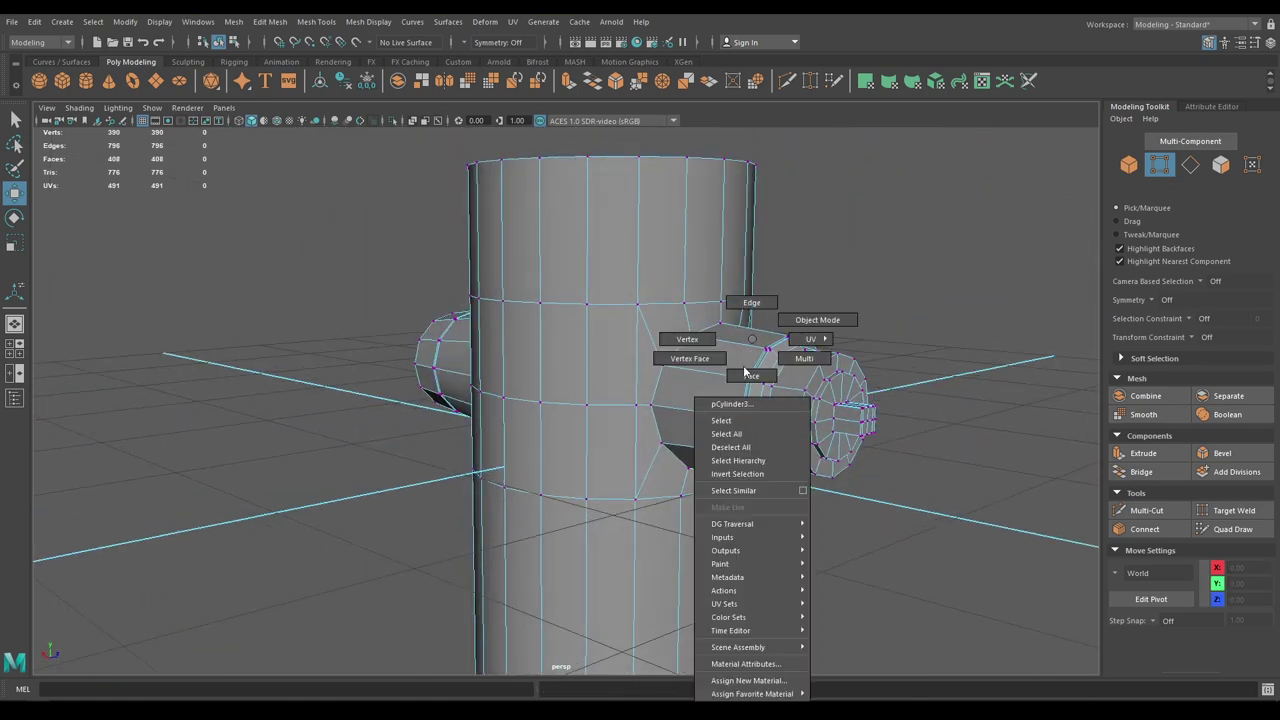
right_drag(742, 306, 742, 303)
double_click(679, 351)
alt+drag(700, 376, 741, 382)
scroll(741, 382, up, 3)
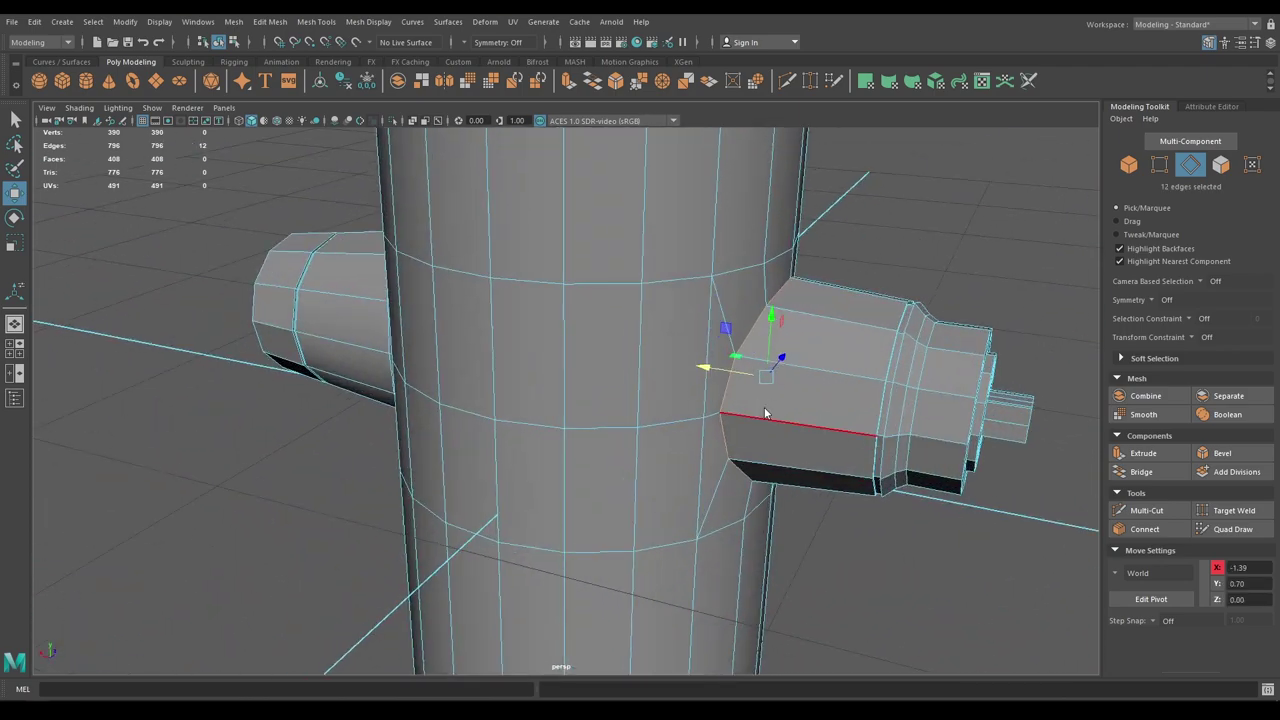
shift+right_drag(766, 408, 812, 406)
scroll(808, 383, up, 1)
alt+drag(885, 284, 772, 308)
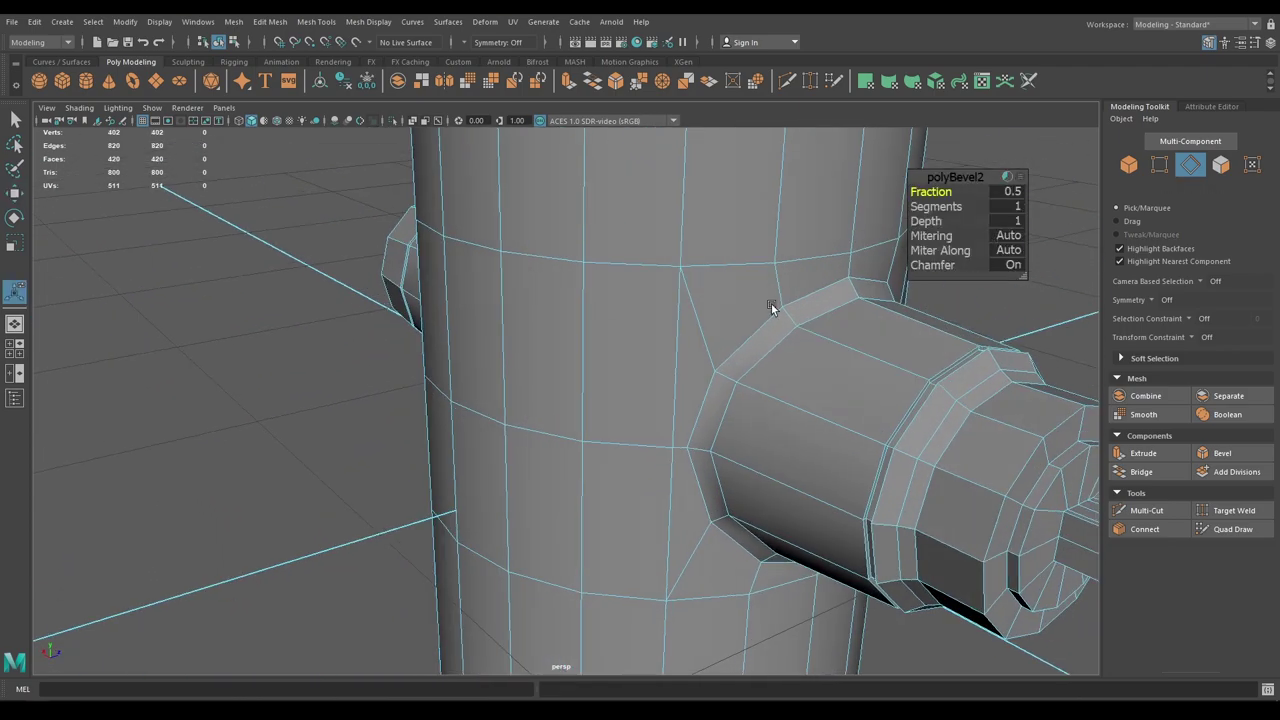
drag(966, 206, 928, 191)
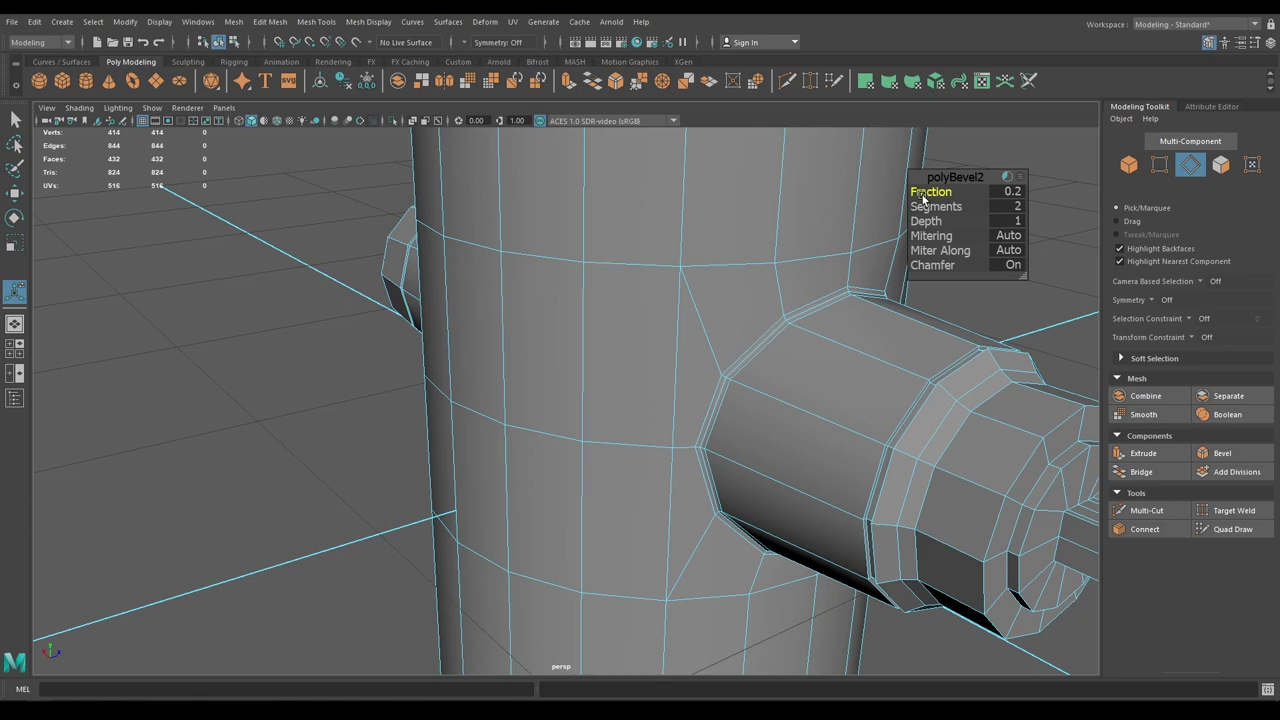
key(w)
Preview the whole model smoothed in object mode, inspect the beveled junction and return to the unsmoothed display
right_drag(763, 324, 864, 267)
key(3)
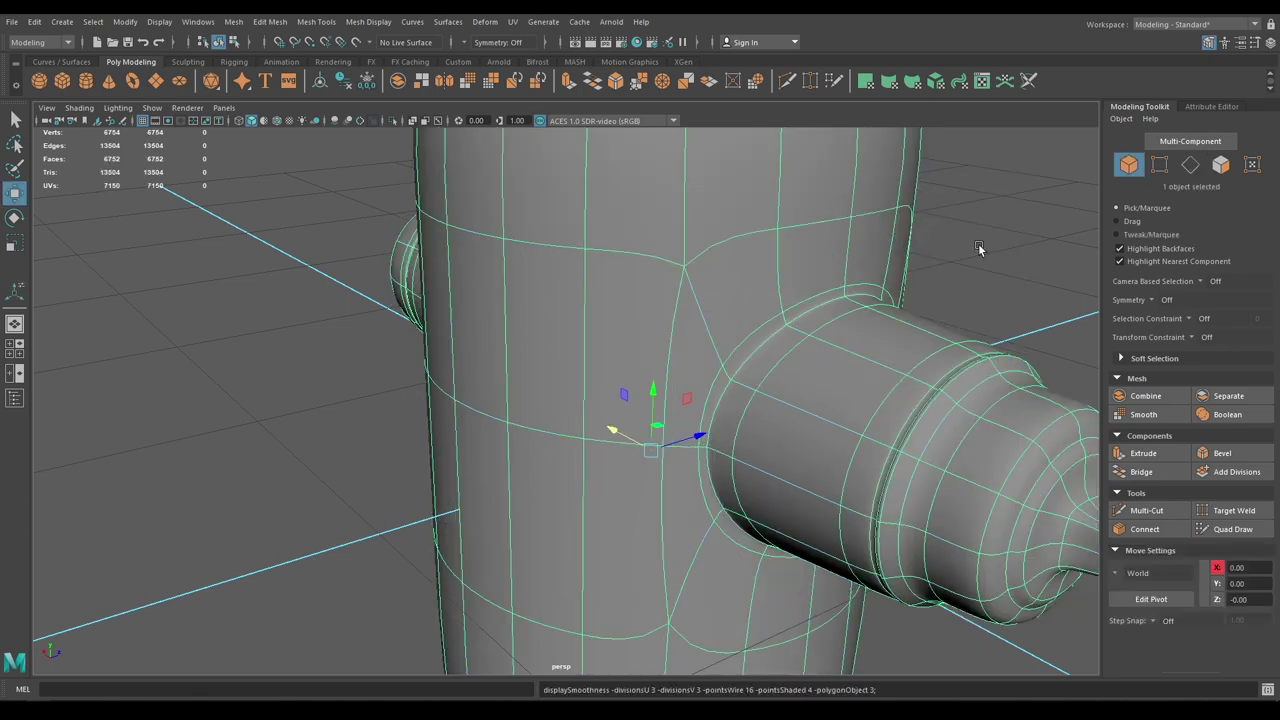
click(979, 248)
scroll(909, 438, down, 5)
alt+drag(909, 438, 642, 386)
click(746, 349)
key(1)
Assign a new Blinn material to the whole mesh and inspect the shading around both stubs and the cap
right_drag(643, 385, 748, 600)
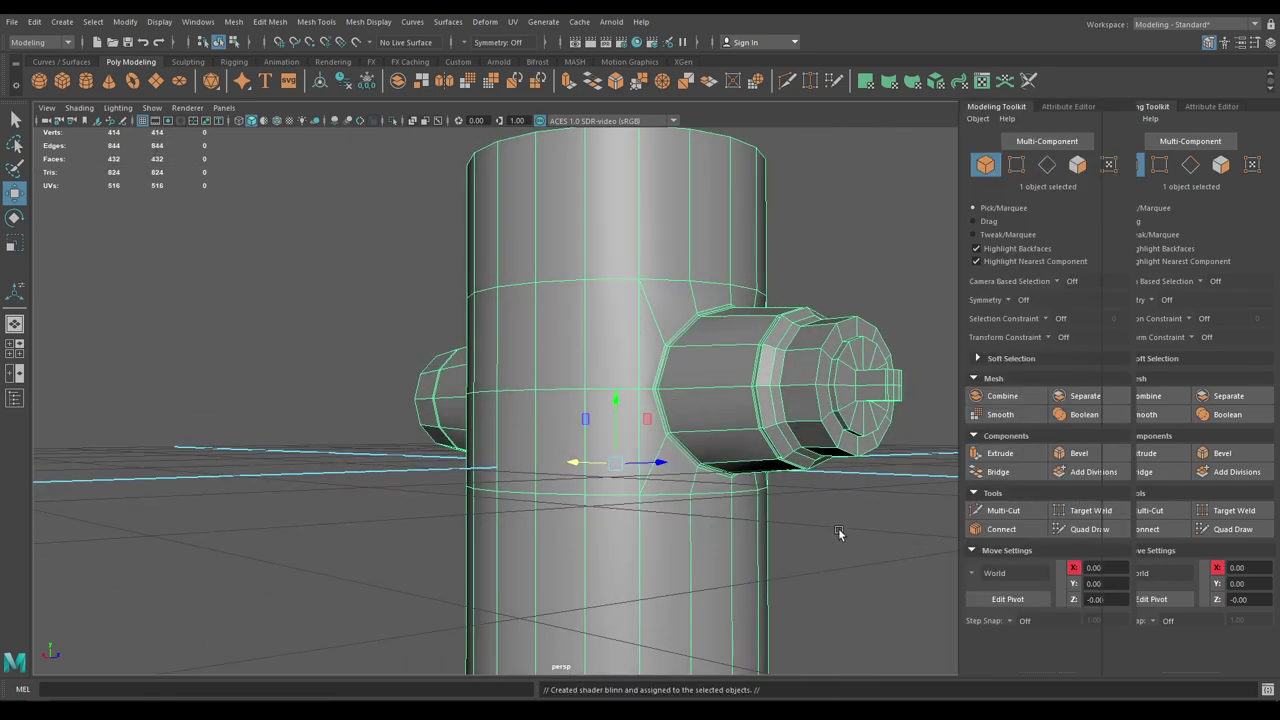
click(836, 527)
alt+drag(801, 510, 660, 527)
alt+right_drag(660, 527, 688, 509)
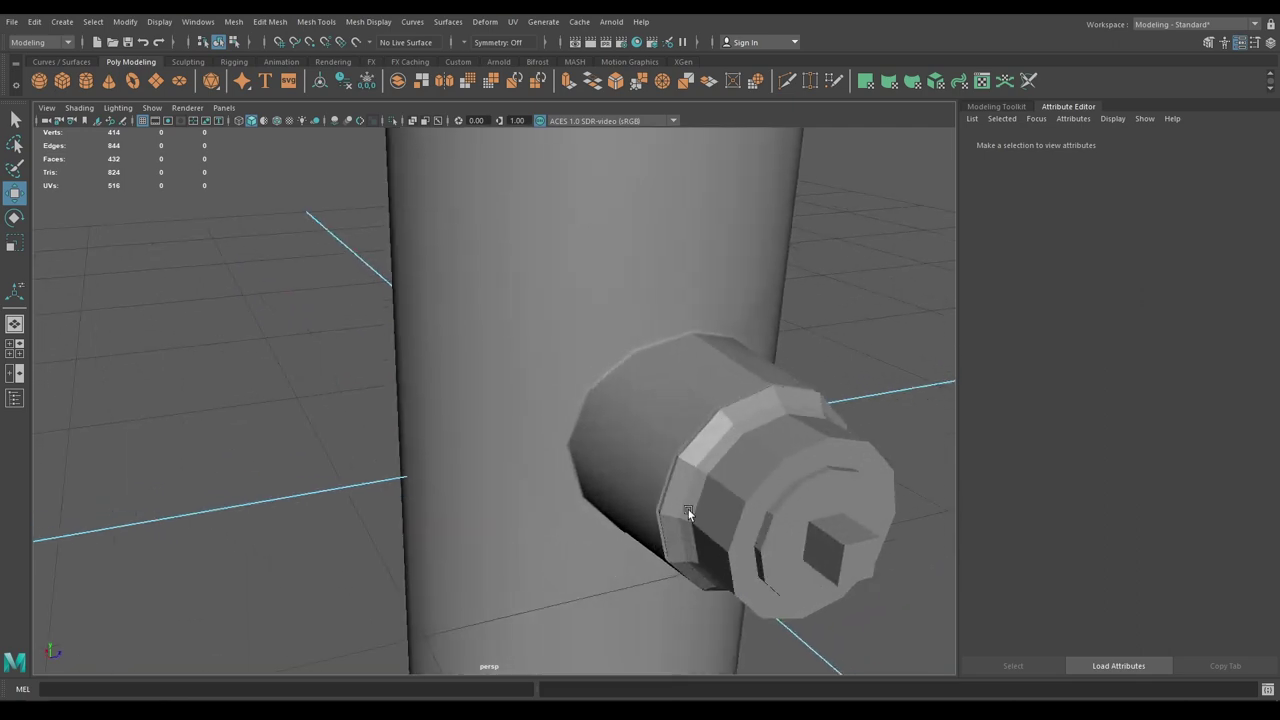
click(586, 467)
alt+drag(586, 467, 551, 367)
alt+right_drag(551, 367, 635, 528)
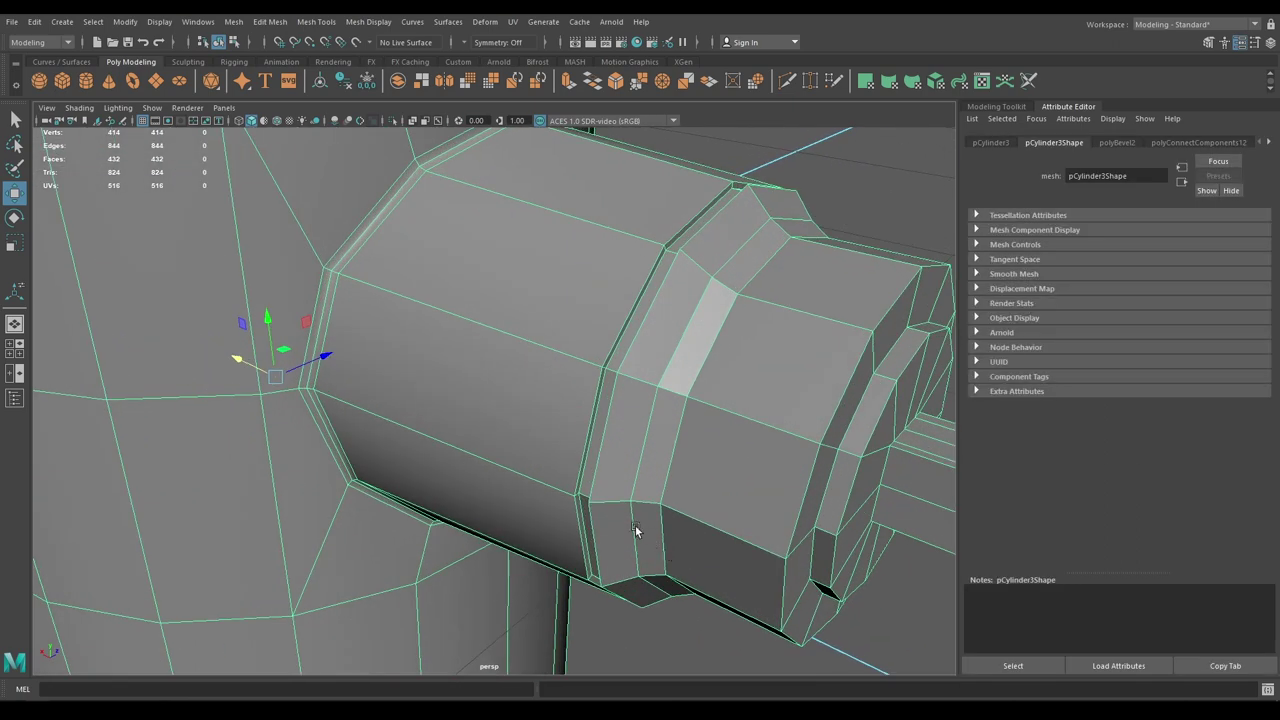
alt+drag(635, 526, 709, 477)
alt+right_drag(709, 477, 490, 405)
alt+drag(490, 405, 576, 462)
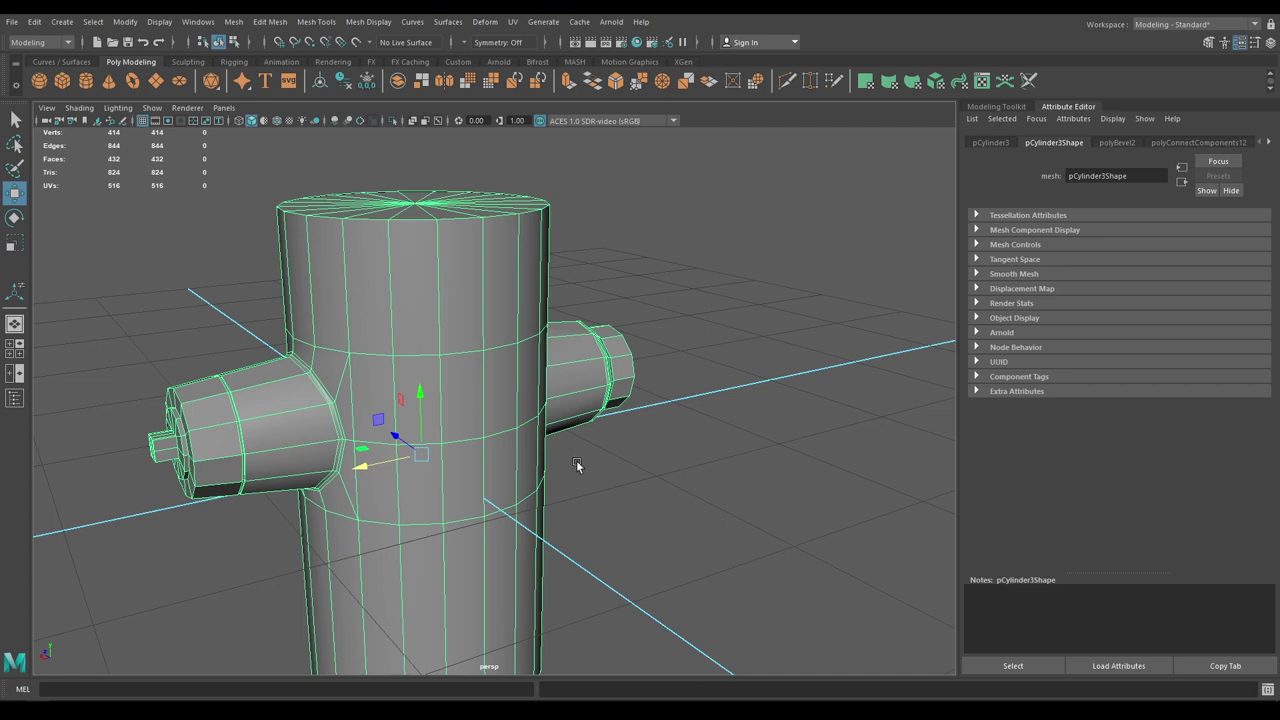
alt+drag(576, 462, 676, 472)
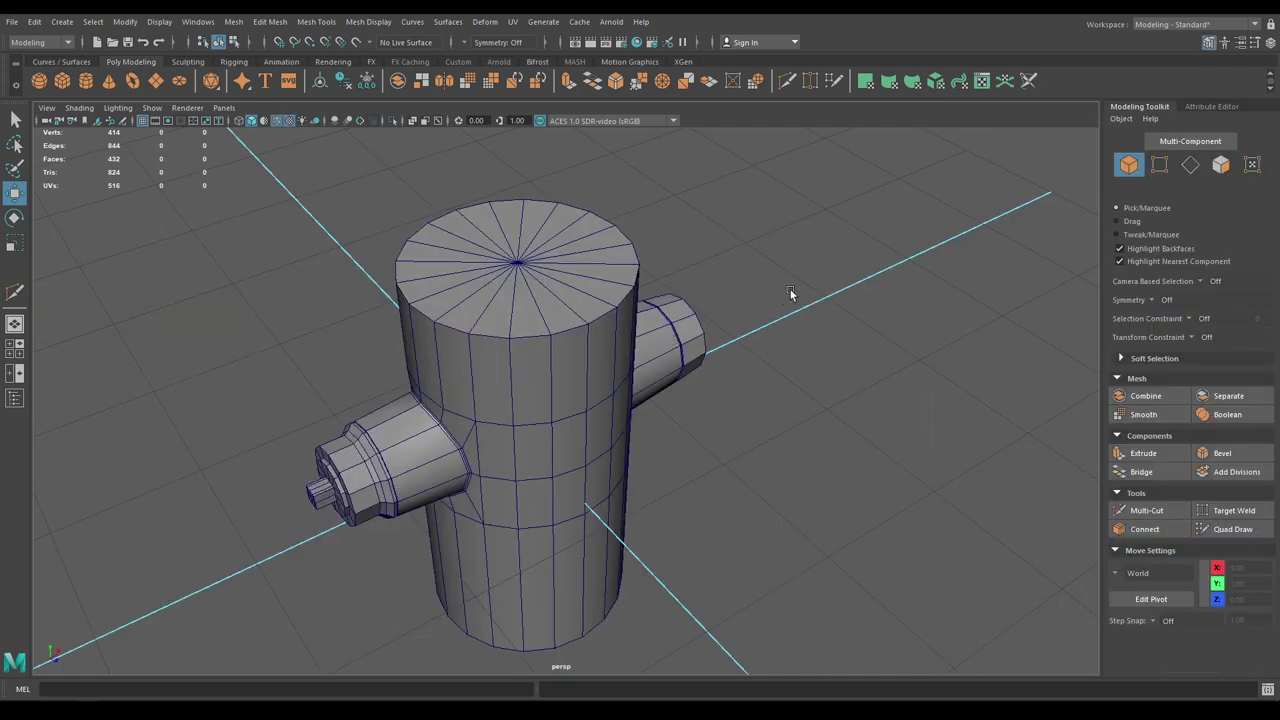
Create a polygon cylinder, move it forward to Z 1.23 and rotate it so its end cap faces outward along Z
shift+right_click(798, 285)
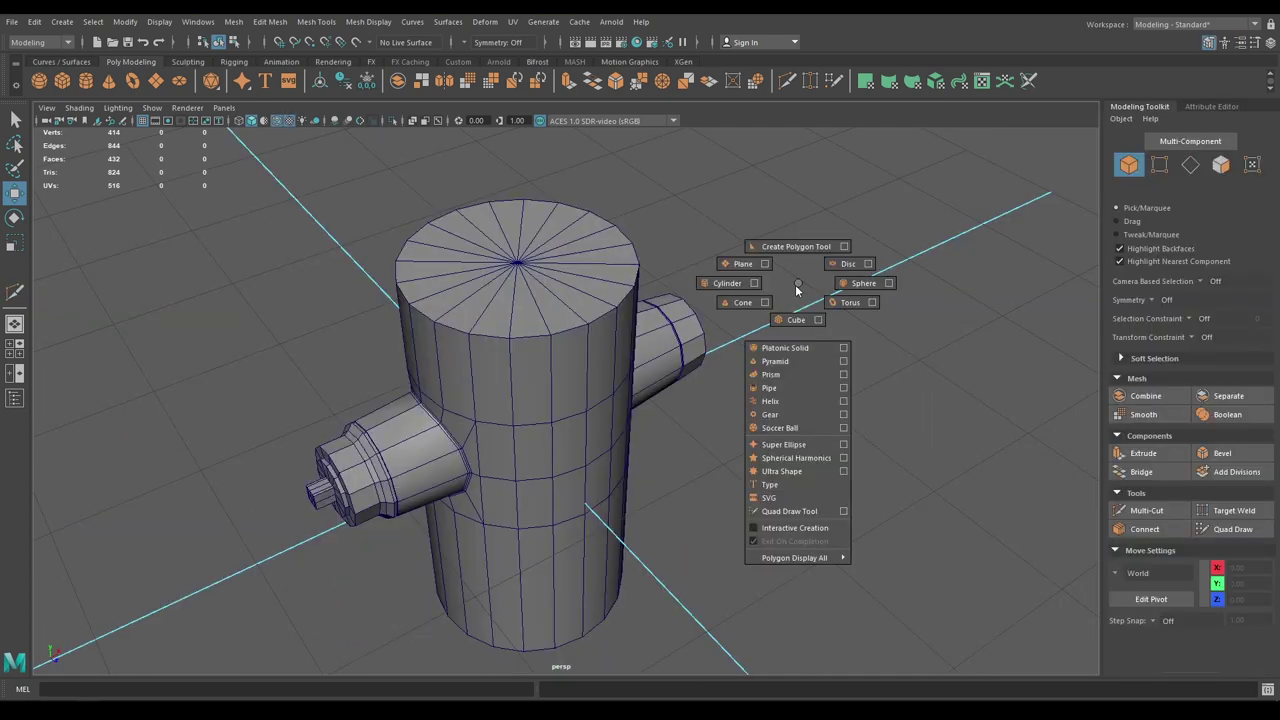
shift+right_drag(734, 288, 731, 289)
alt+right_drag(731, 289, 672, 366)
alt+drag(672, 366, 682, 388)
drag(572, 474, 617, 528)
key(e)
drag(592, 459, 630, 547)
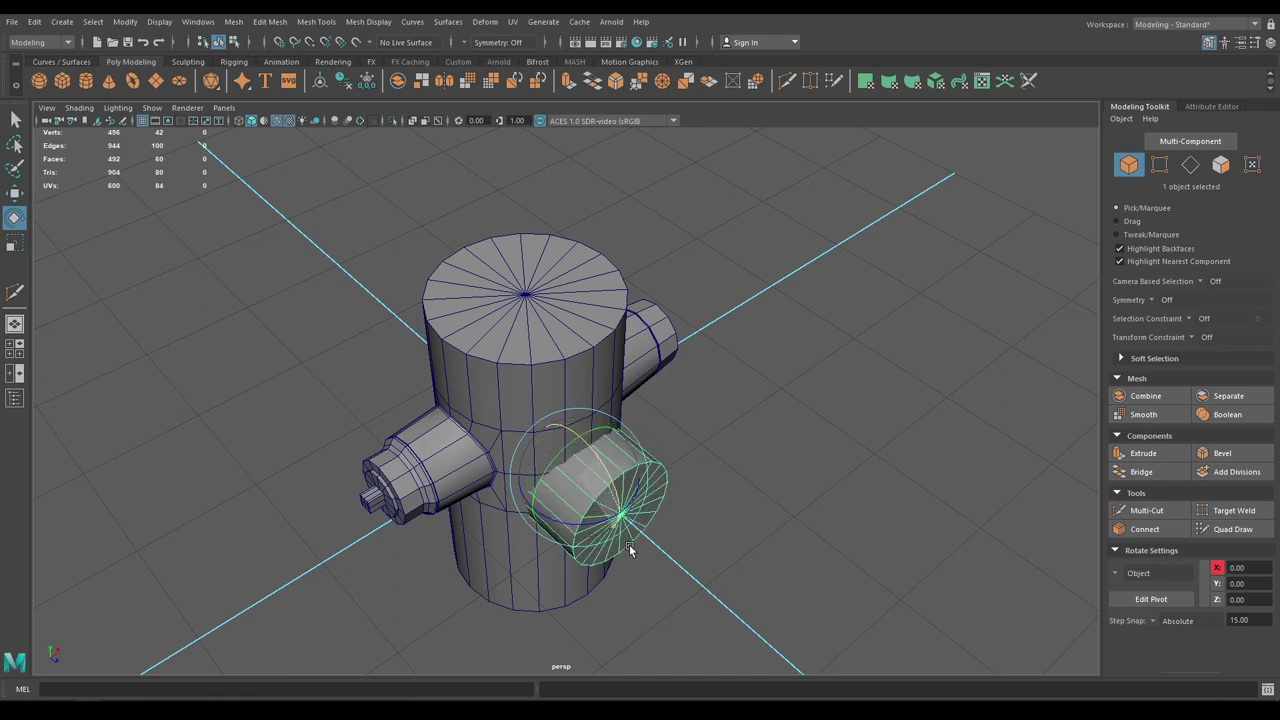
key(w)
Align the new cylinder's height with the side stubs' centre line in the front view by moving it to Y 0.70
alt+drag(661, 484, 690, 475)
alt+right_drag(690, 475, 714, 599)
alt+drag(714, 599, 650, 570)
key(space)
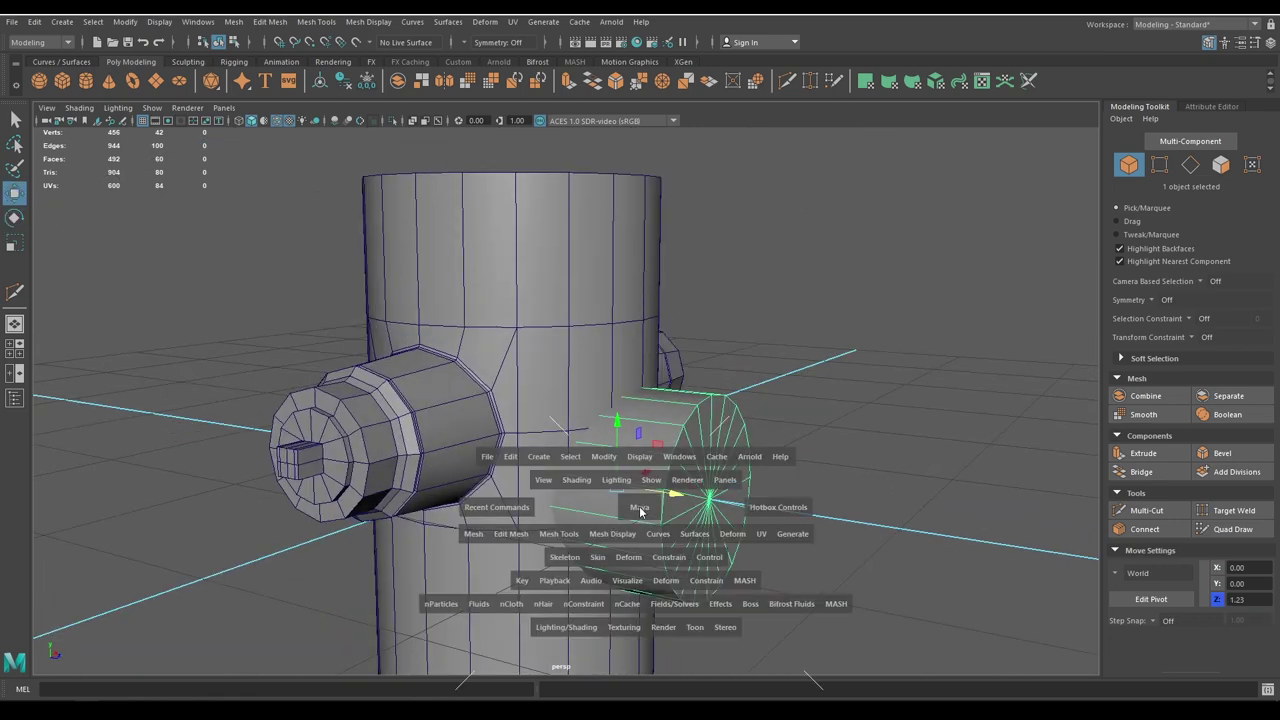
drag(639, 507, 641, 544)
alt+right_drag(645, 485, 718, 531)
alt+middle_drag(598, 450, 610, 536)
alt+right_drag(610, 536, 645, 610)
alt+middle_drag(605, 496, 606, 364)
drag(577, 410, 611, 298)
alt+right_drag(440, 238, 506, 270)
alt+middle_drag(334, 264, 729, 326)
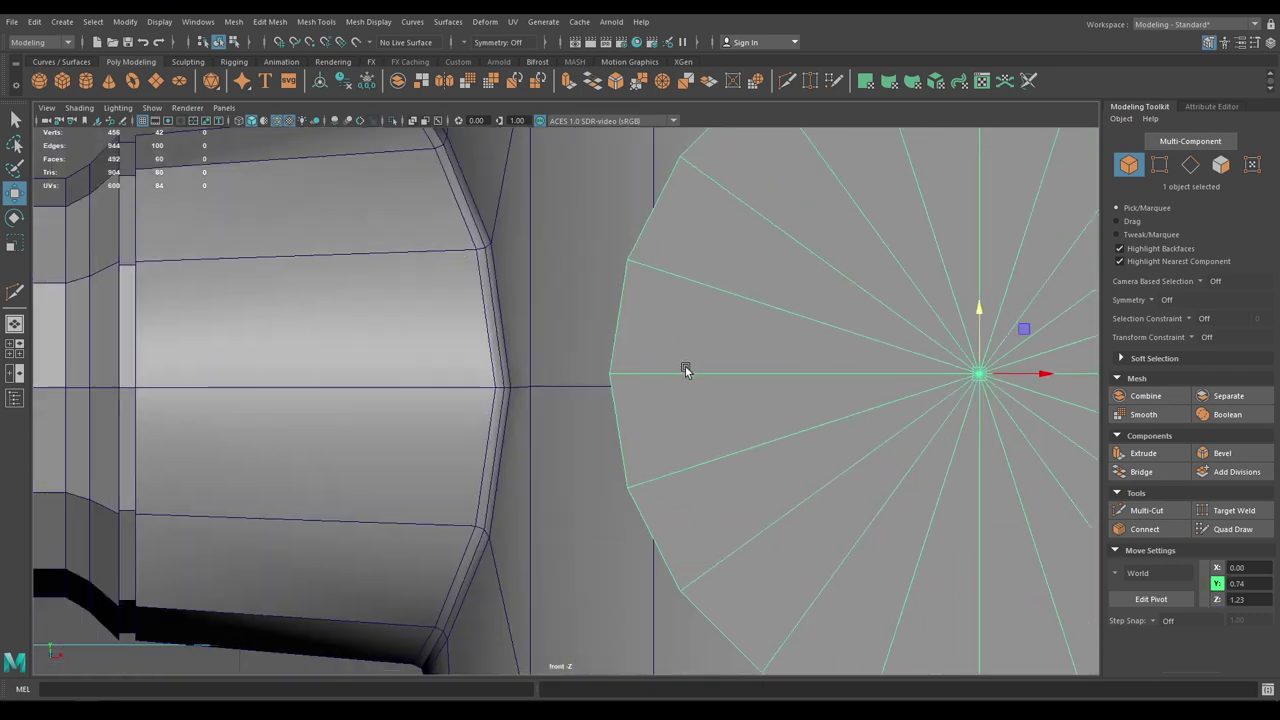
drag(982, 306, 978, 318)
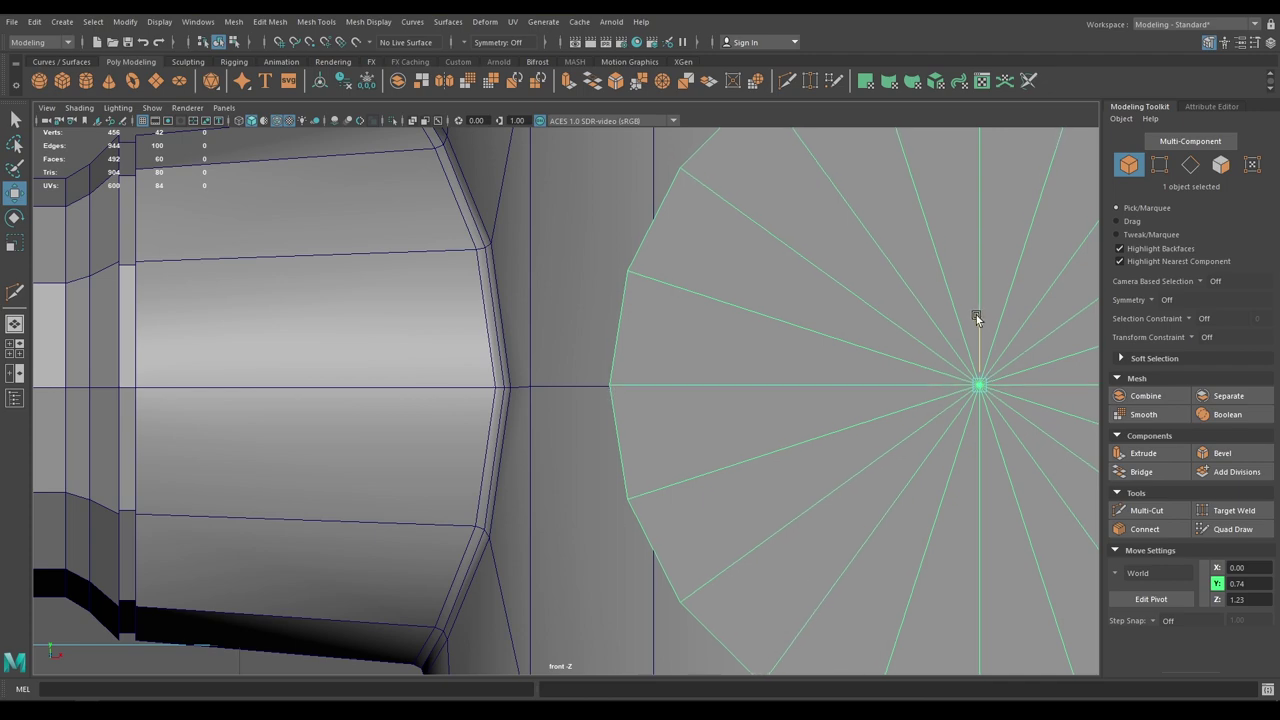
key(space)
drag(900, 335, 897, 244)
alt+drag(772, 402, 635, 420)
alt+right_drag(635, 420, 628, 374)
alt+drag(628, 374, 642, 405)
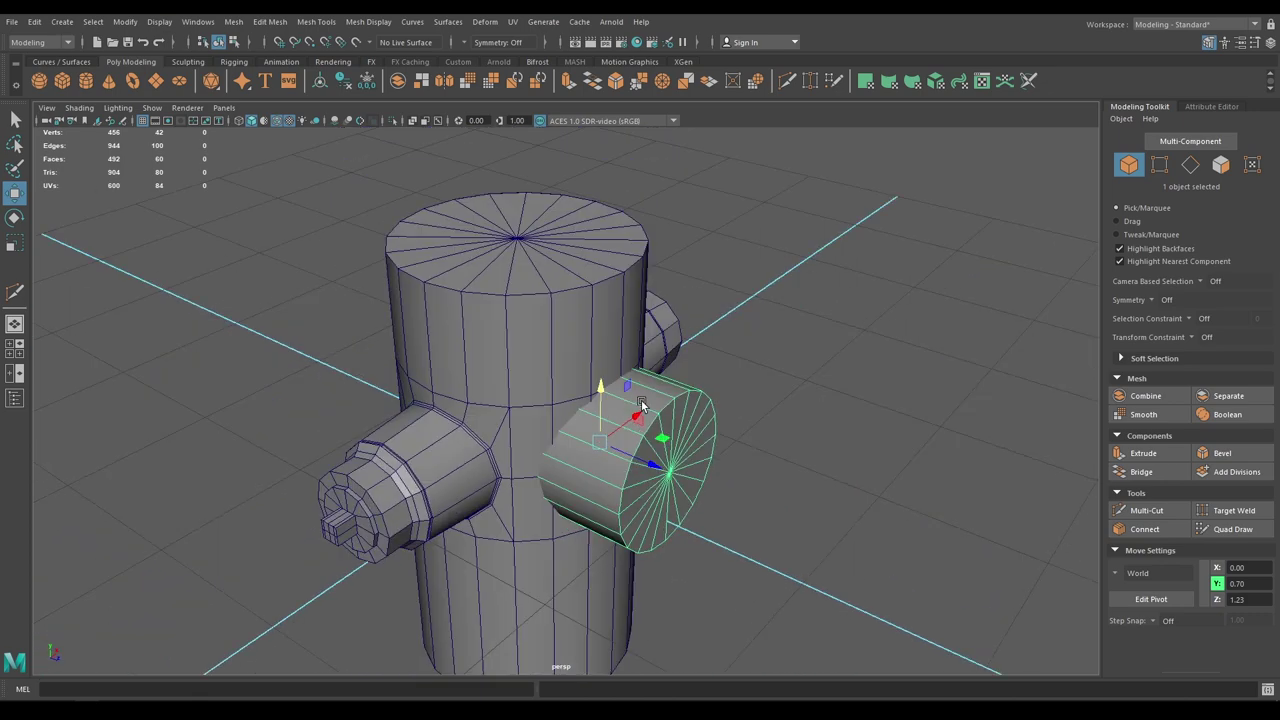
Set the new cylinder's radius to 1.1
key(t)
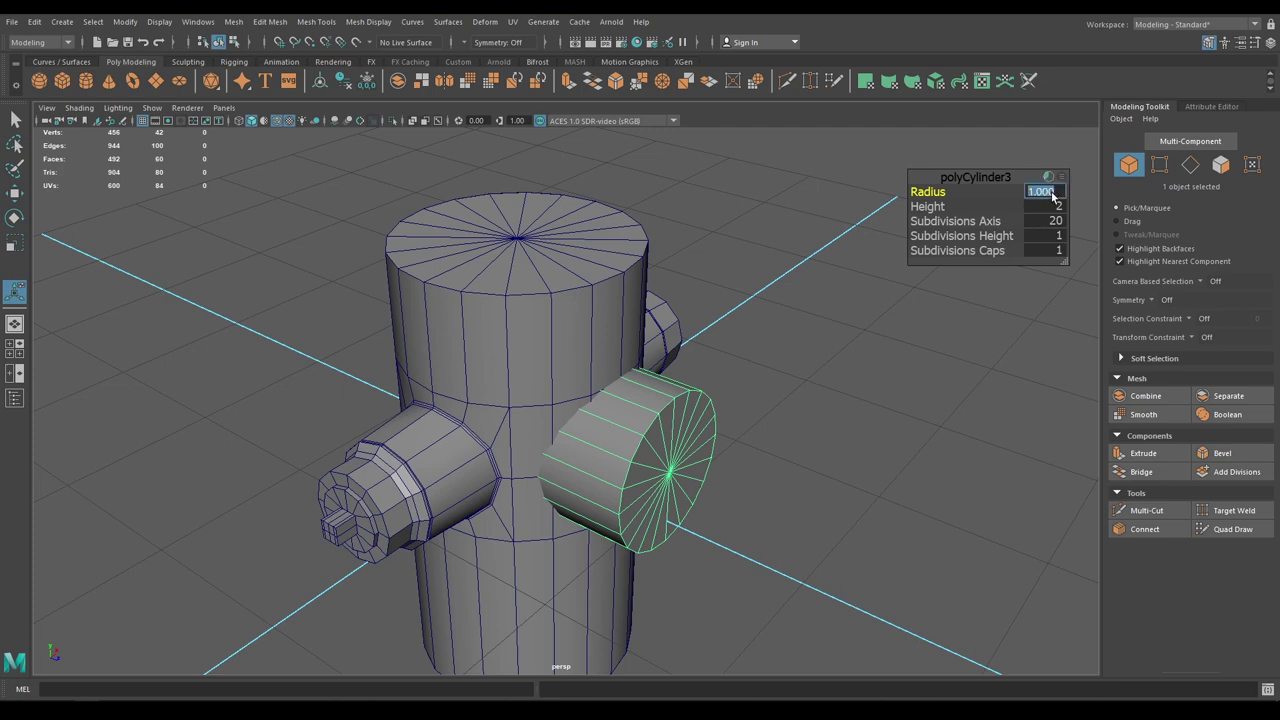
text(.1)
key(Return)
alt+right_drag(592, 420, 563, 377)
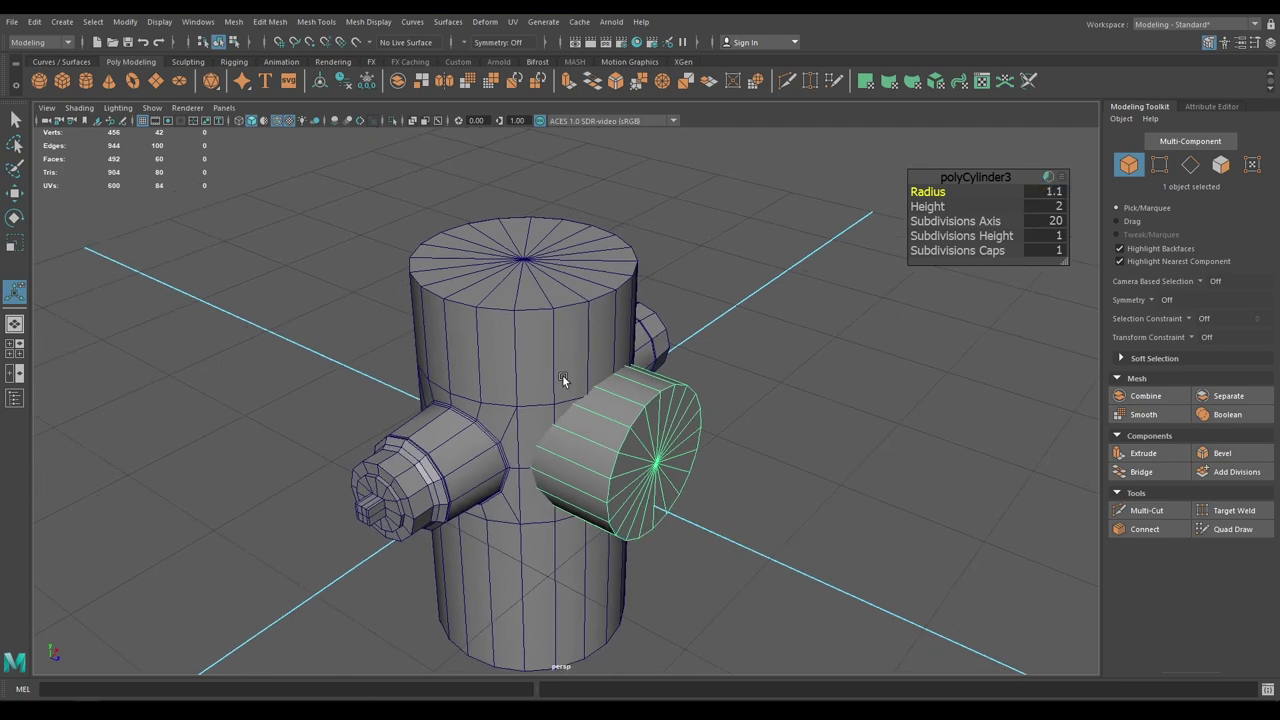
In the front wireframe view, raise the body's six central upper-loop vertices above the new cylinder's outline to Y 2.01
alt+drag(563, 377, 472, 350)
alt+right_drag(472, 350, 509, 469)
alt+drag(509, 469, 529, 471)
key(w)
key(space)
drag(565, 398, 567, 434)
alt+right_drag(521, 365, 480, 352)
alt+middle_drag(614, 390, 410, 391)
alt+right_drag(620, 380, 617, 420)
click(556, 266)
alt+middle_drag(617, 420, 612, 497)
right_drag(604, 331, 540, 323)
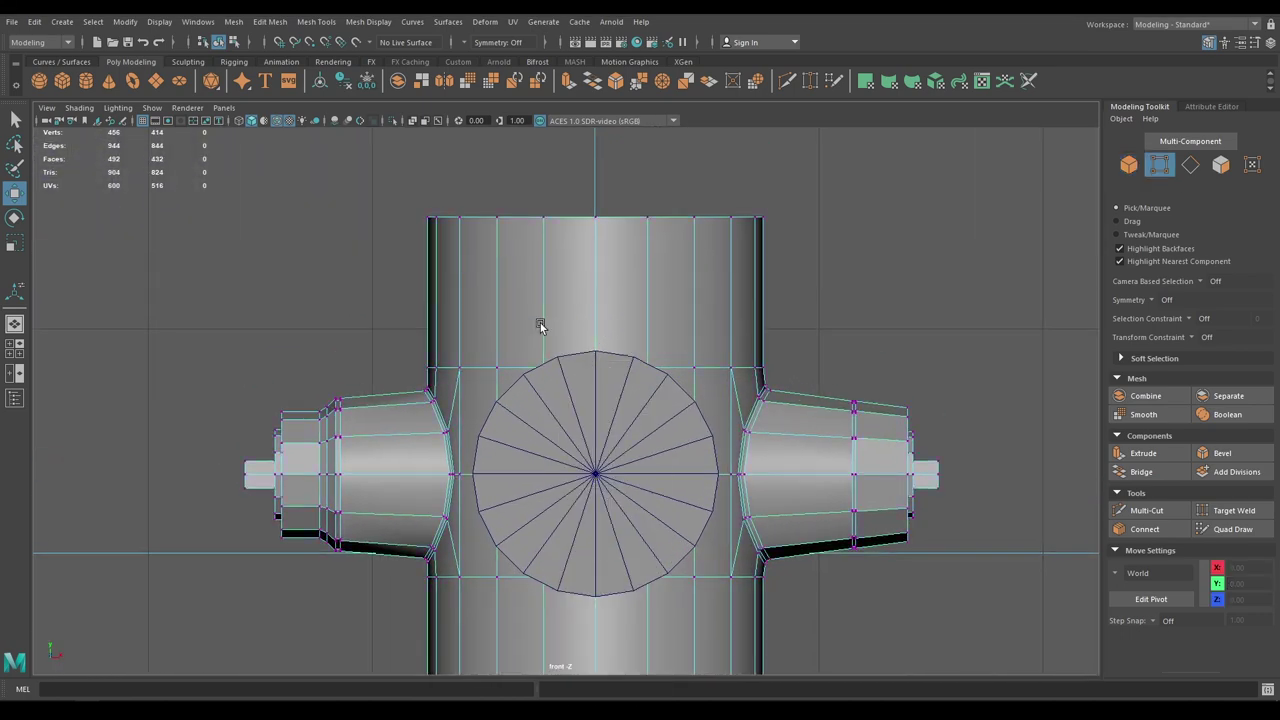
key(4)
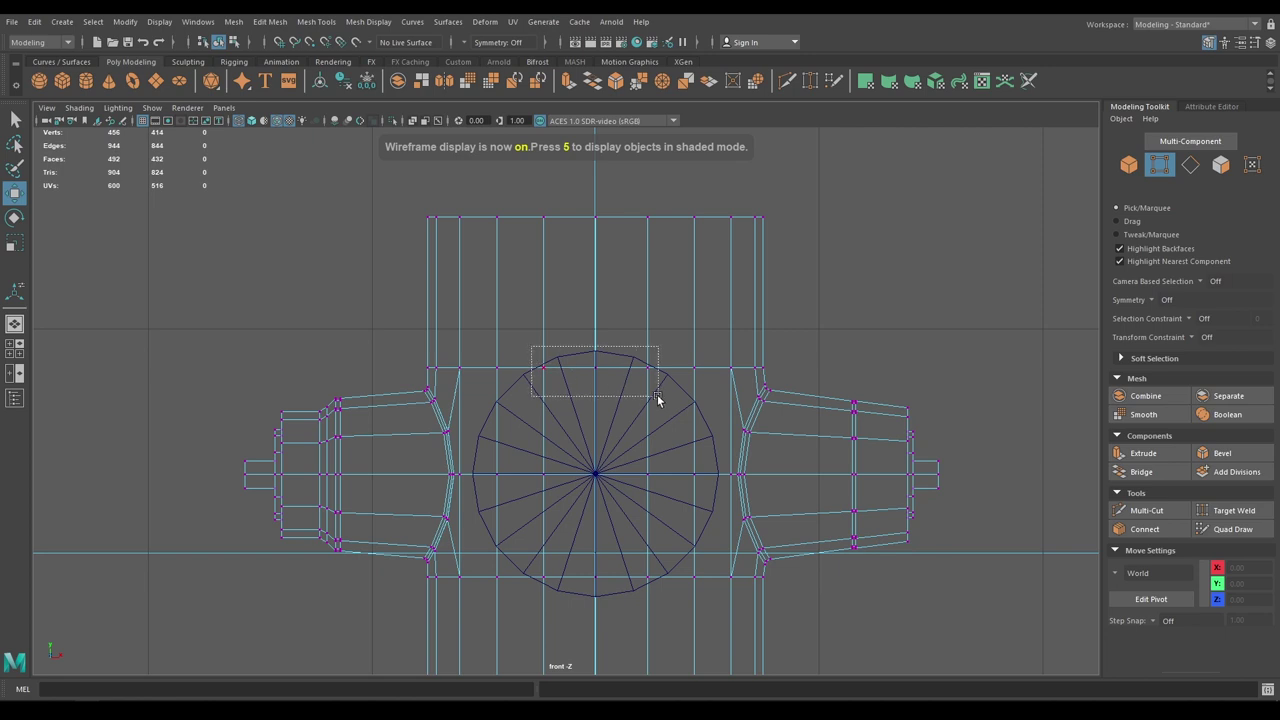
drag(657, 394, 657, 395)
drag(594, 279, 594, 266)
Lower the body's six central lower-loop vertices below the new cylinder's outline to Y -0.56
alt+middle_drag(627, 384, 618, 182)
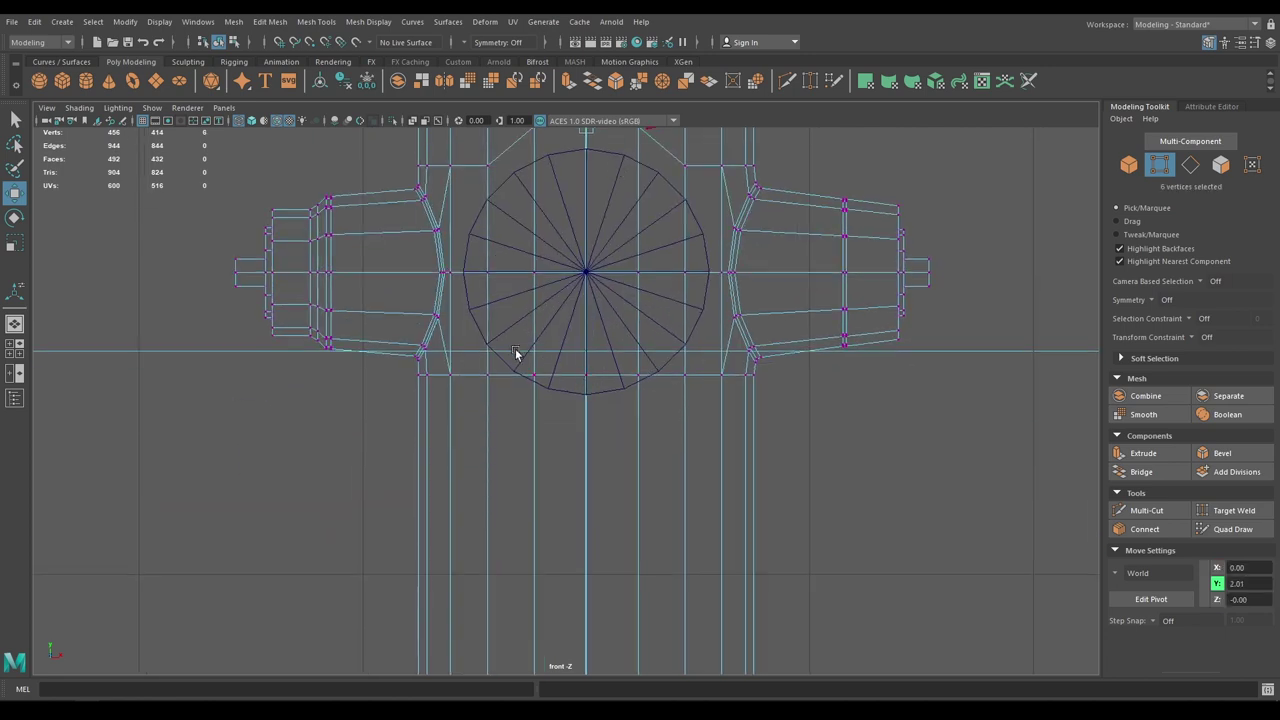
drag(643, 399, 643, 400)
drag(594, 314, 594, 351)
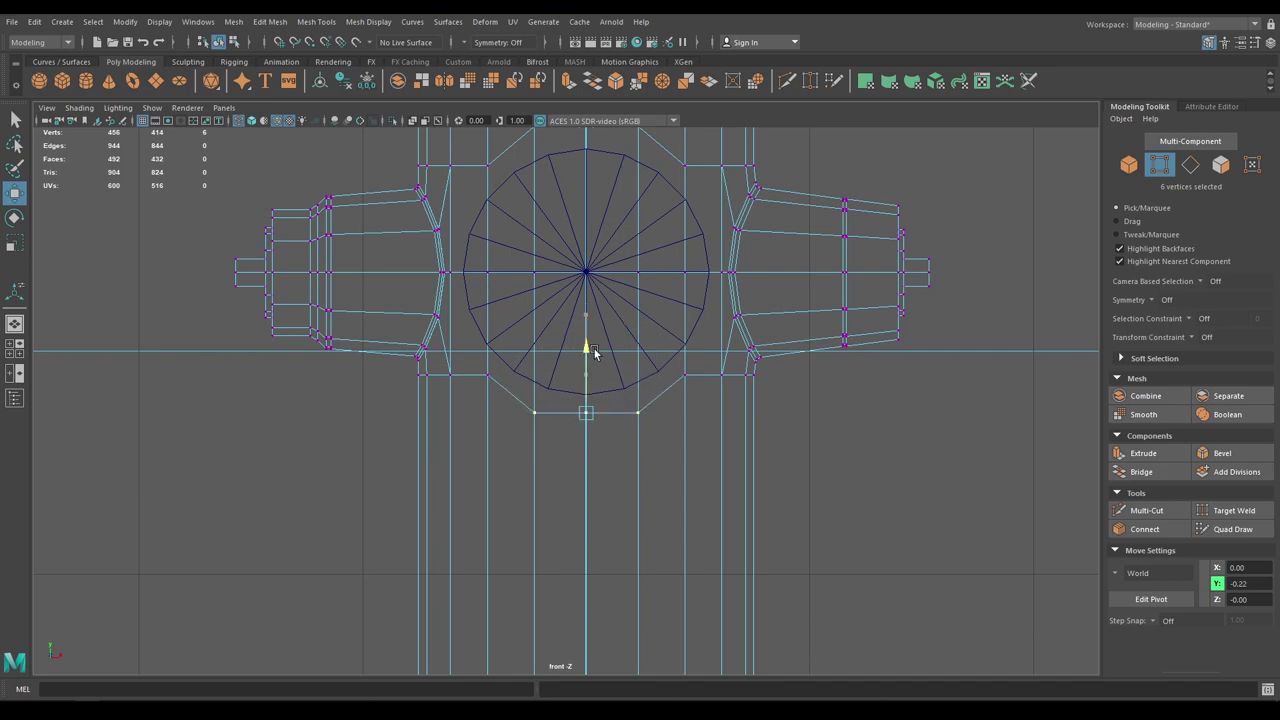
alt+middle_drag(561, 309, 568, 349)
Set the front cylinder's Subdivisions Axis to 12 and check its fit against the body's edges in the front view
key(space)
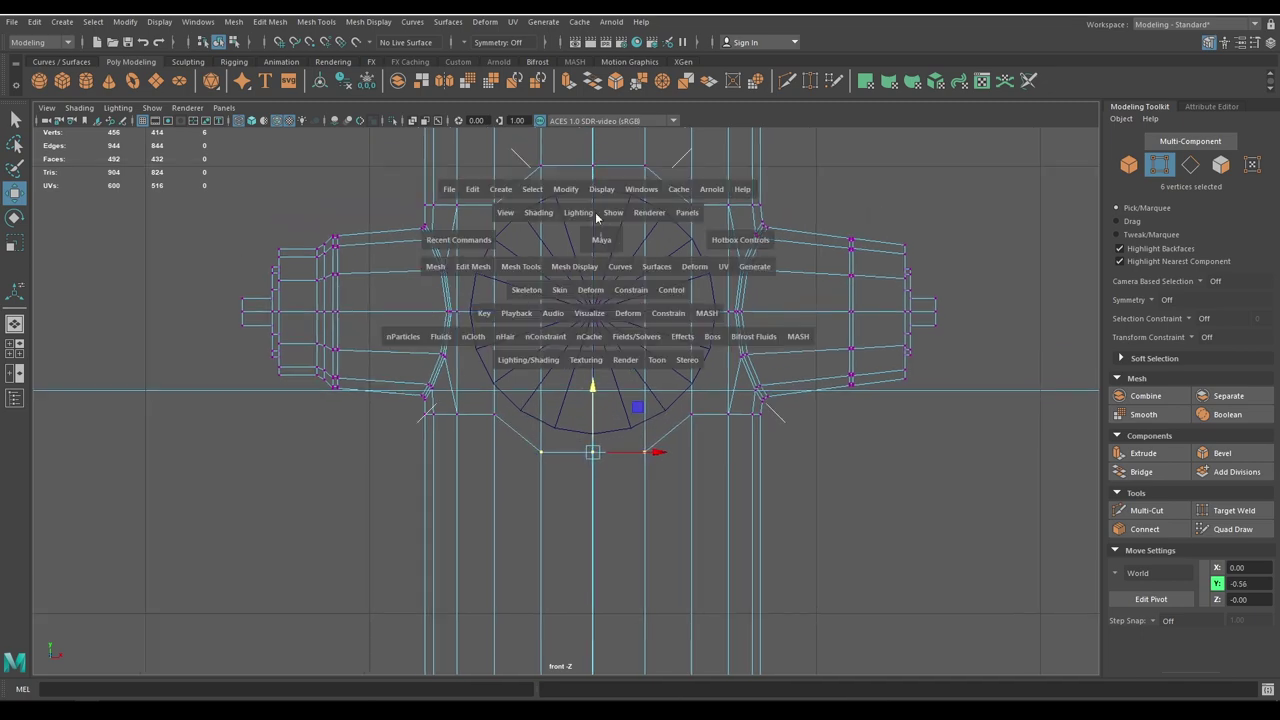
drag(601, 238, 602, 212)
alt+drag(604, 230, 620, 295)
key(5)
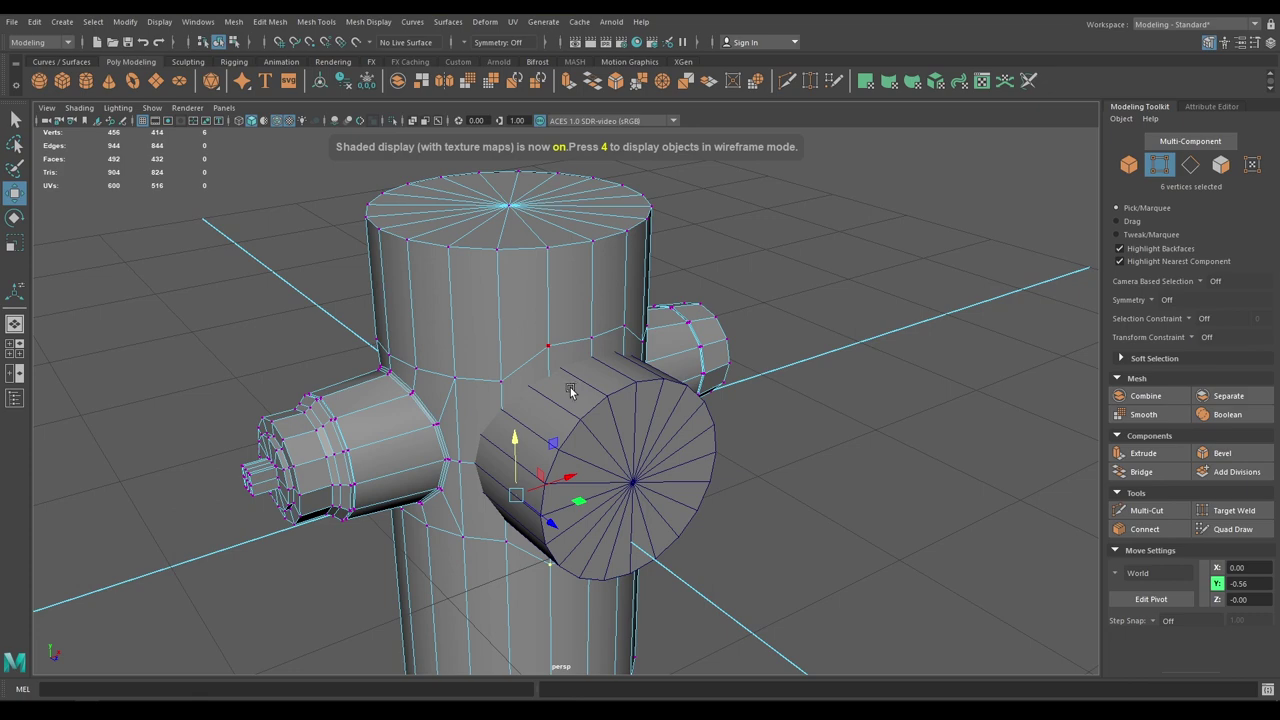
alt+drag(570, 387, 585, 356)
right_drag(580, 324, 645, 305)
click(640, 370)
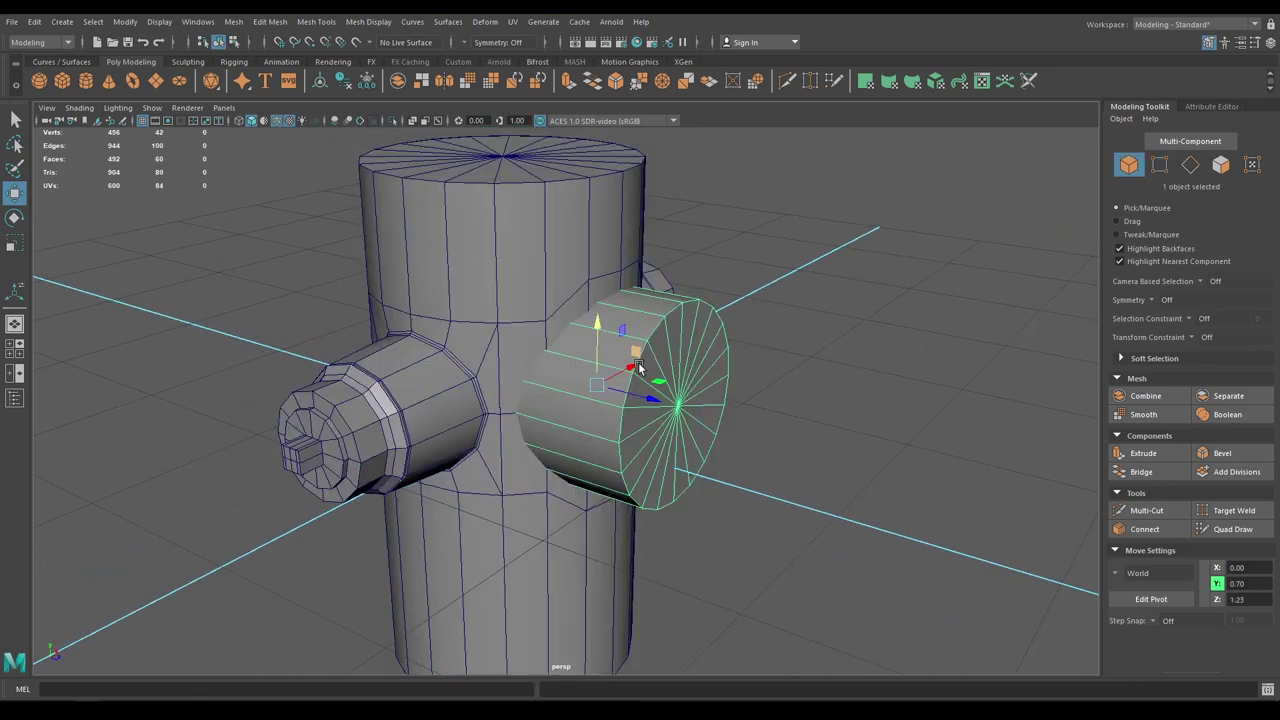
key(t)
click(1053, 221)
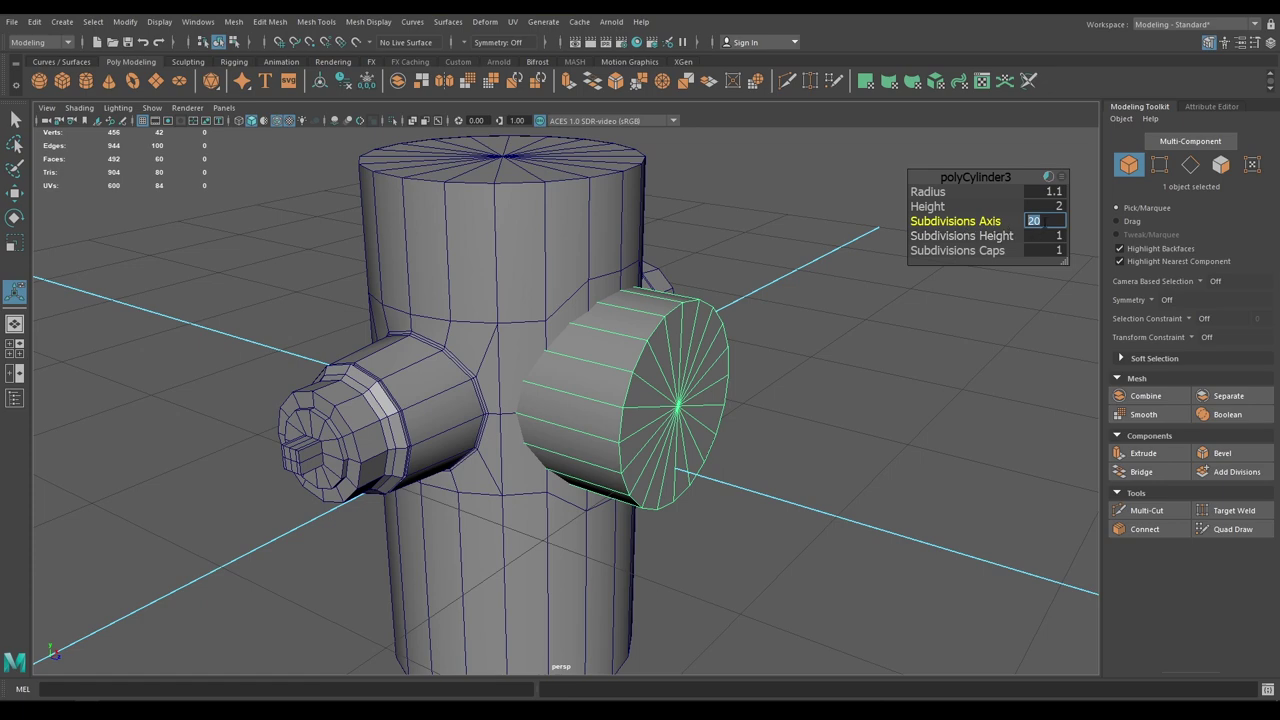
text(12)
key(Return)
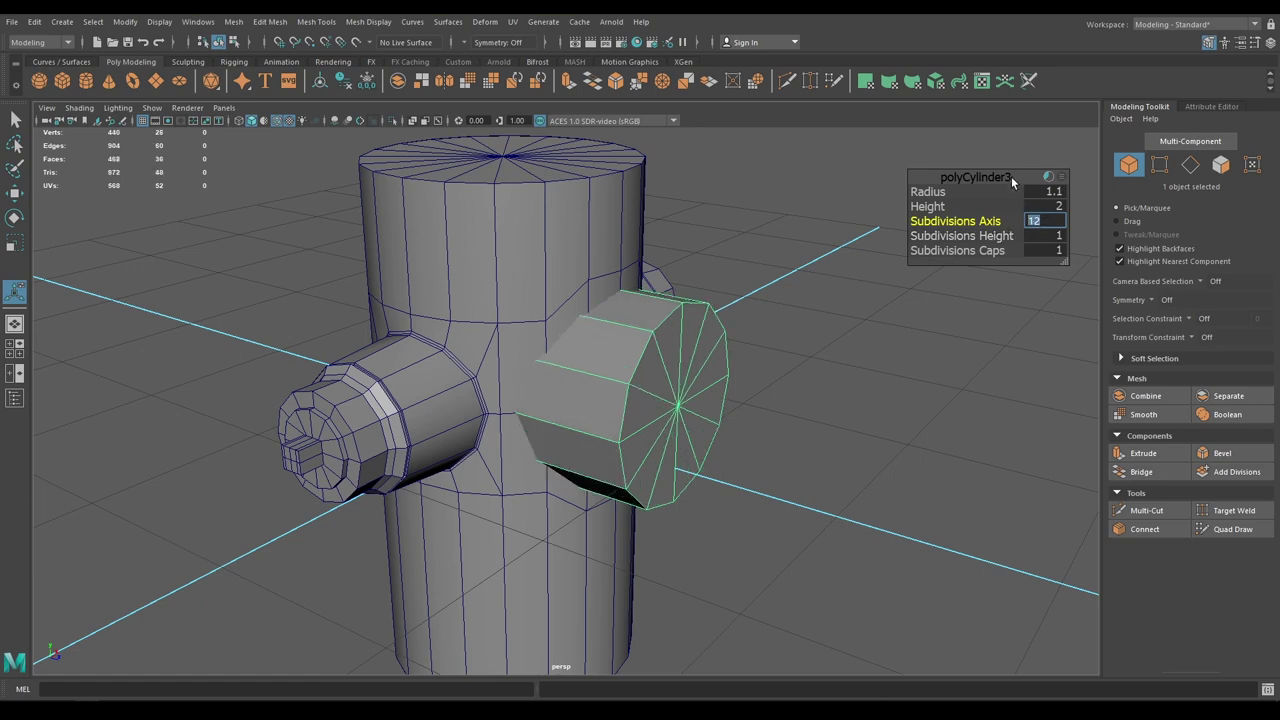
click(1011, 178)
key(w)
key(space)
drag(932, 217, 929, 249)
key(space)
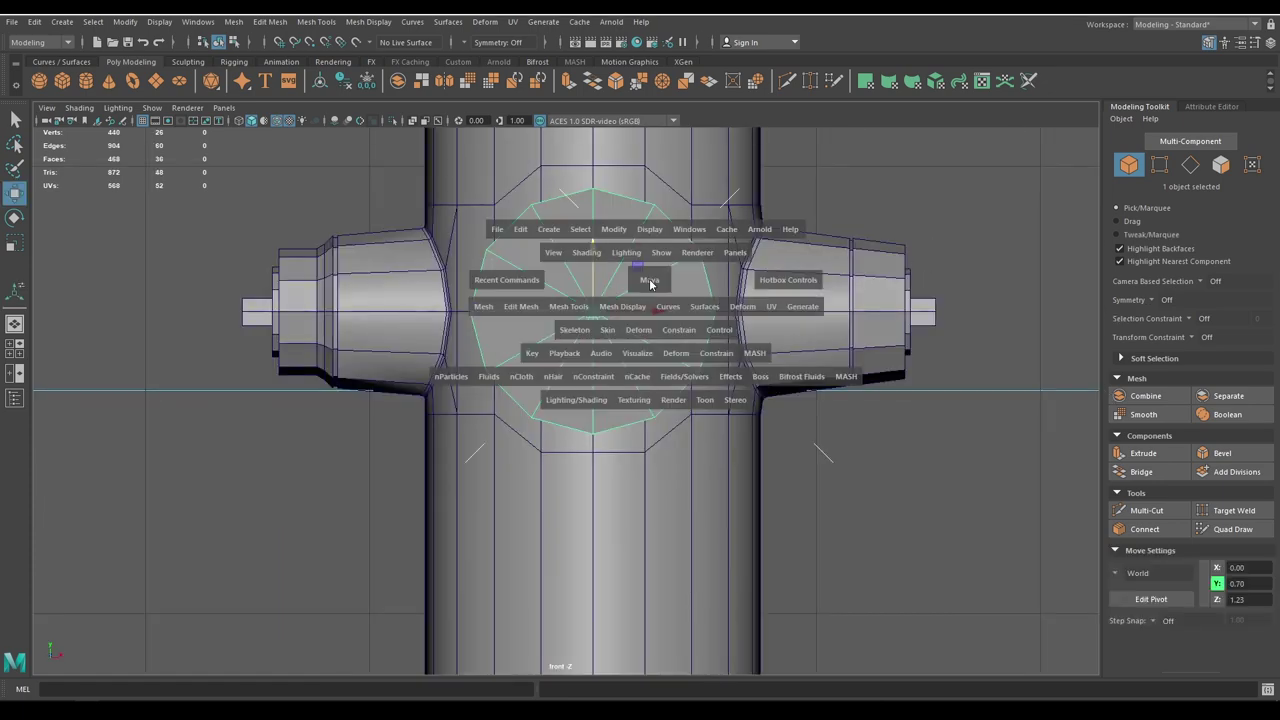
drag(650, 283, 626, 220)
alt+drag(612, 288, 532, 270)
Join the main body and the front cylinder with a Boolean Union
scroll(532, 270, up, 2)
click(537, 269)
shift+click(637, 329)
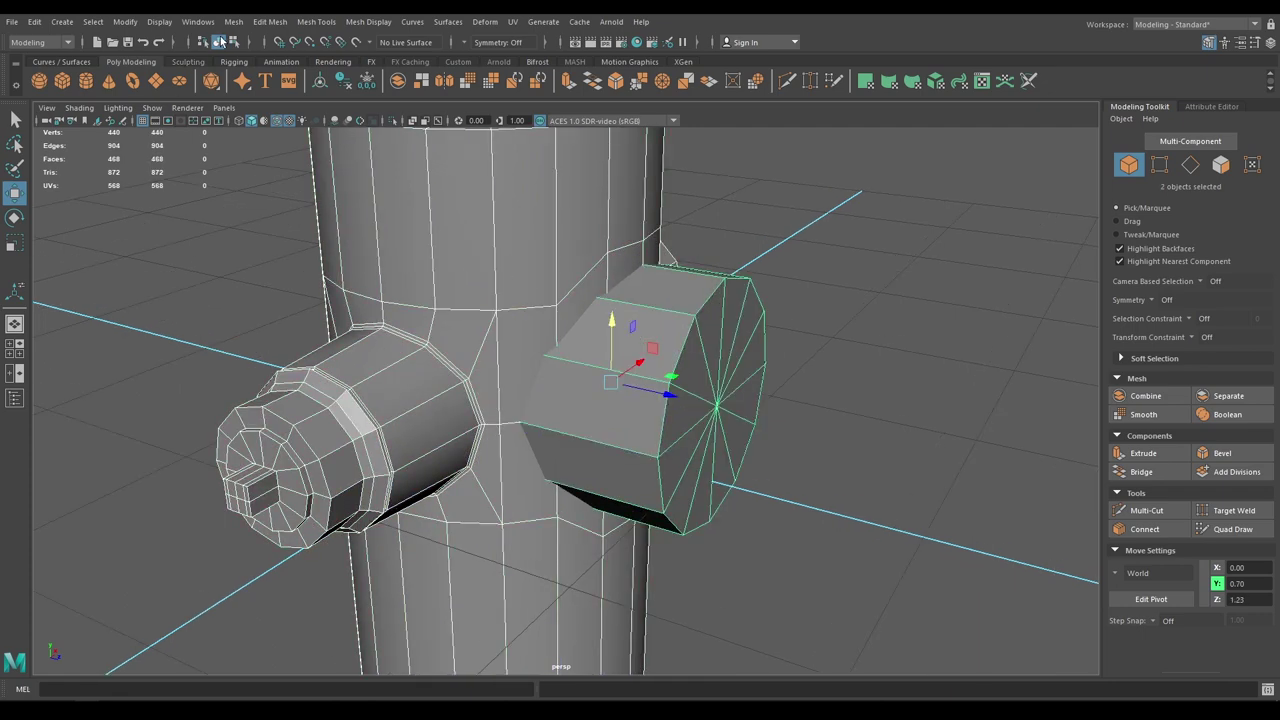
click(232, 22)
mouse_move(328, 53)
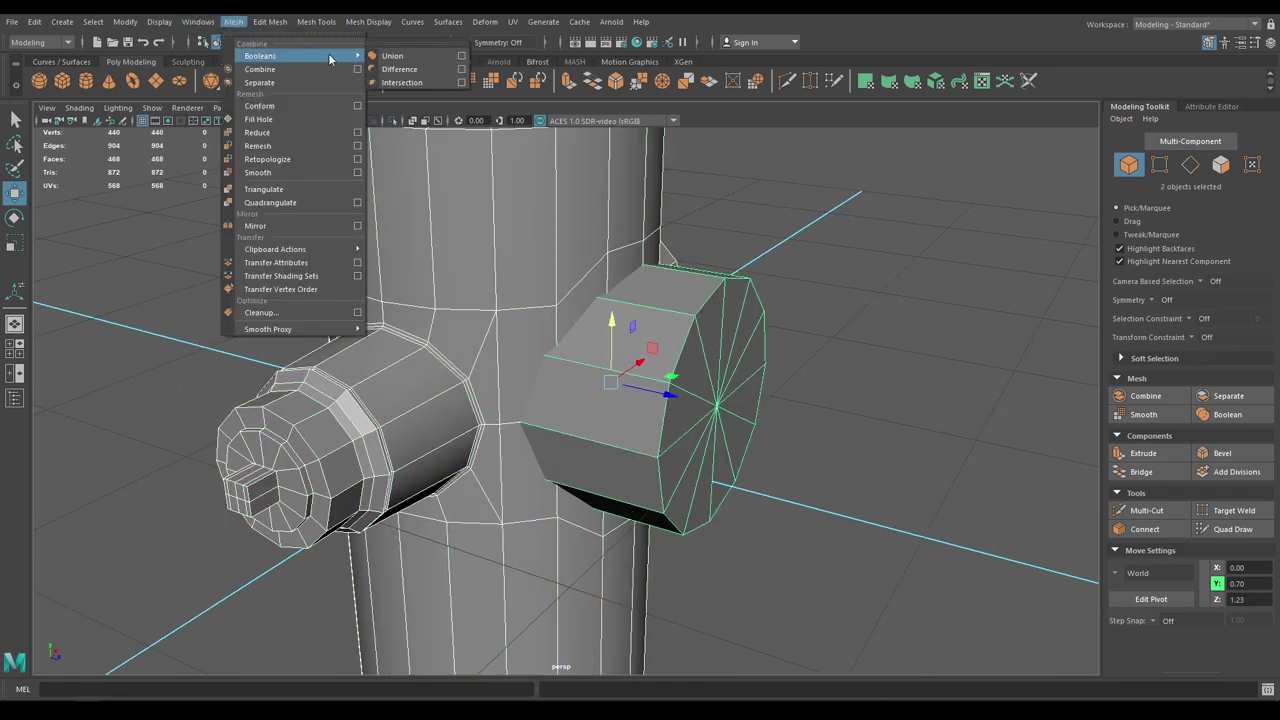
click(429, 53)
alt+drag(632, 424, 585, 434)
scroll(585, 434, up, 3)
key(w)
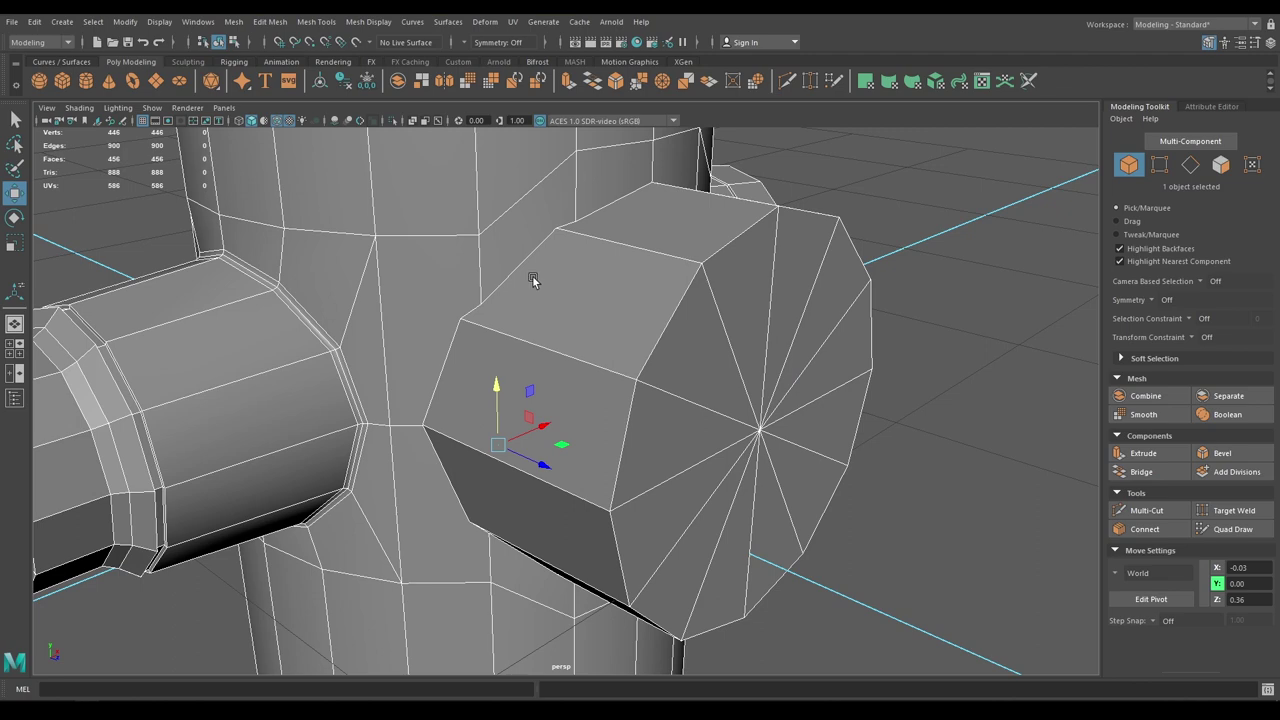
Target Weld the body's stray vertices onto the front cylinder's corner vertices along the upper part of the junction
alt+drag(532, 278, 480, 300)
right_drag(499, 248, 439, 249)
alt+drag(440, 303, 444, 278)
click(479, 260)
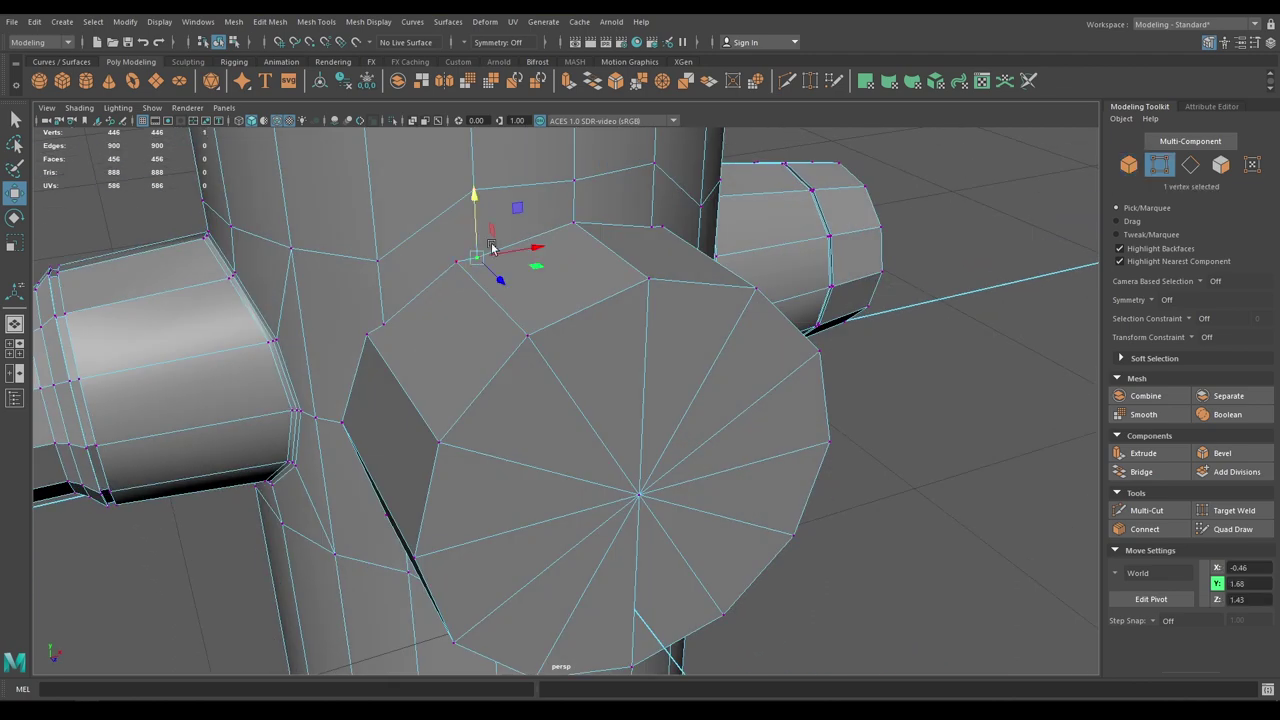
shift+right_drag(492, 244, 463, 236)
alt+drag(460, 262, 453, 278)
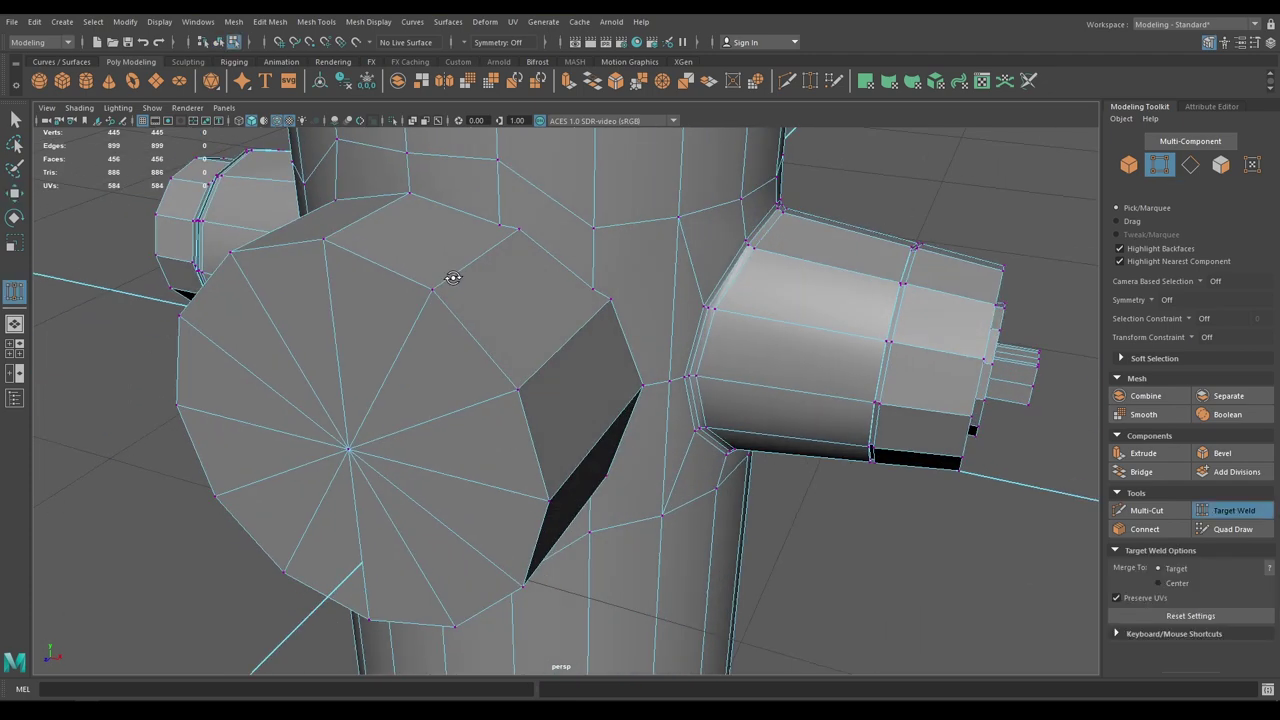
mouse_move(608, 283)
alt+mouse_down()
mouse_move(577, 268)
mouse_move(600, 284)
alt+mouse_up()
alt+drag(625, 303, 617, 286)
scroll(617, 286, down, 3)
alt+drag(589, 206, 549, 192)
Target Weld the doubled vertex at the mid-height corner on the right side of the front cylinder's junction
alt+right_drag(602, 321, 692, 573)
alt+middle_drag(589, 324, 625, 493)
alt+right_drag(625, 493, 660, 580)
alt+drag(632, 410, 652, 514)
alt+right_drag(652, 514, 663, 554)
alt+middle_drag(663, 554, 642, 475)
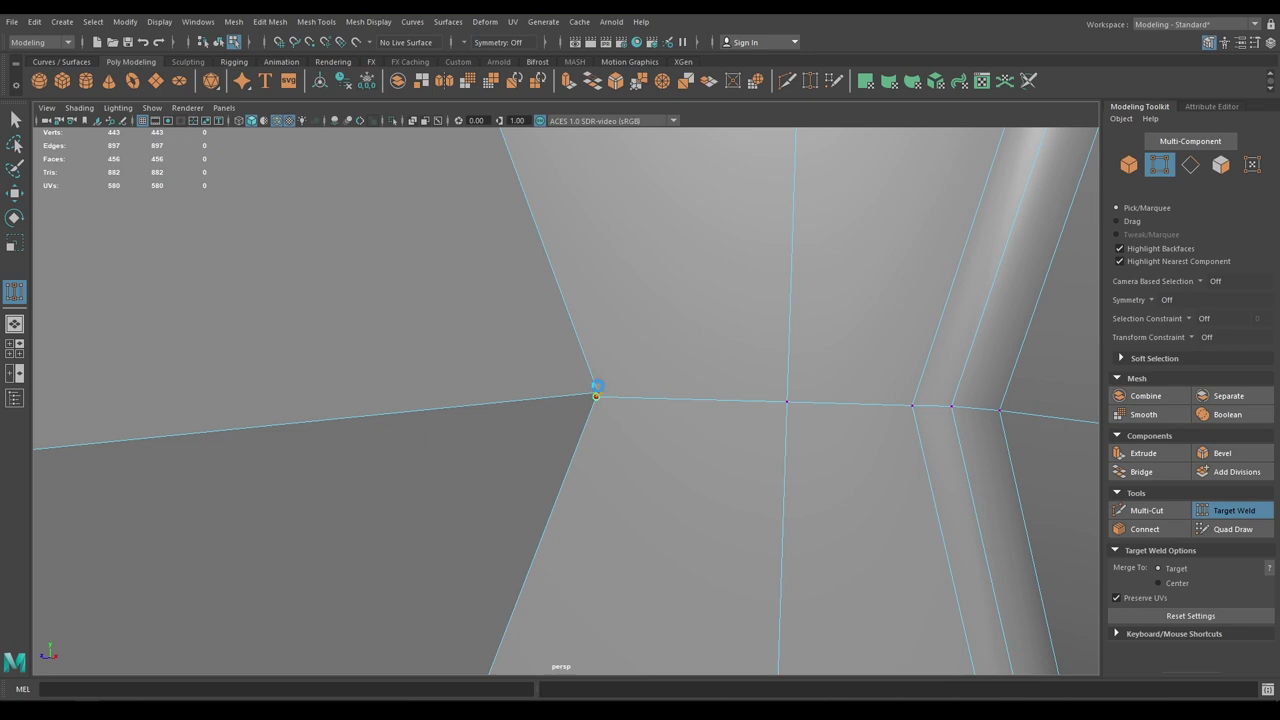
alt+drag(640, 235, 643, 174)
alt+drag(469, 283, 487, 308)
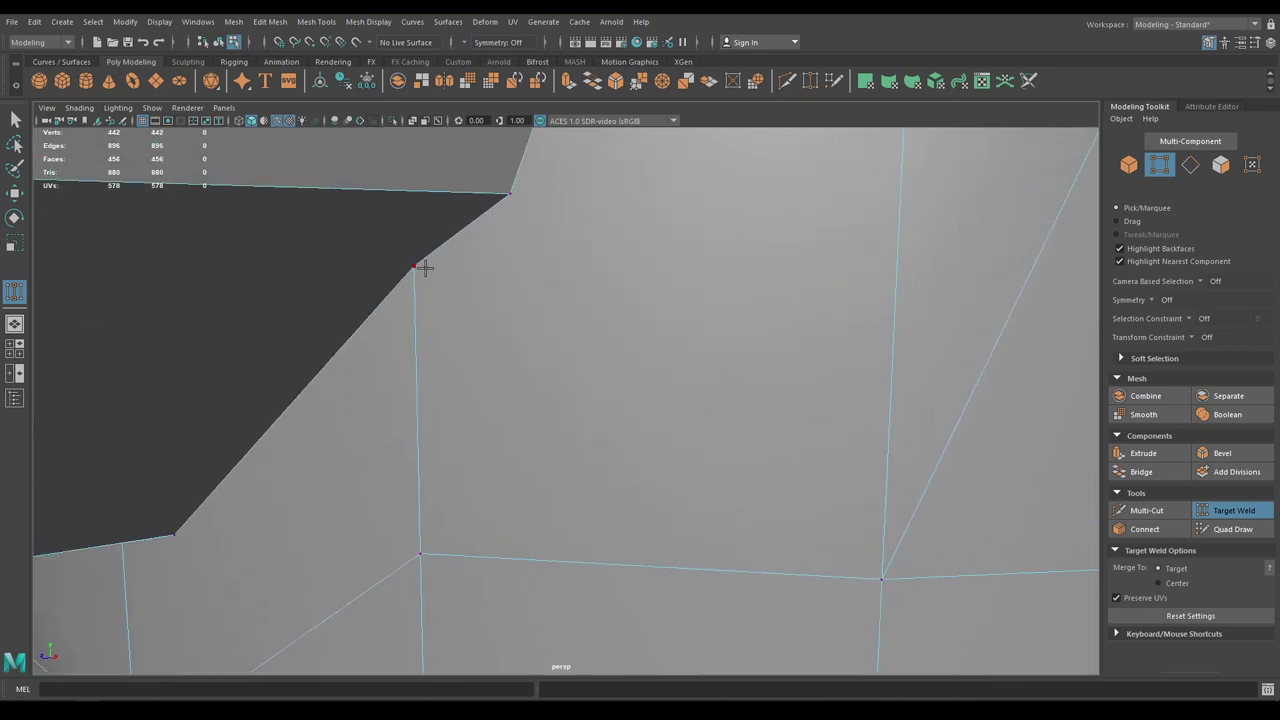
Target Weld the stray vertices along the underside of the front cylinder's junction onto the adjacent cylinder corners
drag(504, 210, 510, 196)
alt+middle_drag(497, 329, 700, 120)
alt+drag(510, 365, 623, 383)
drag(678, 233, 679, 233)
alt+drag(679, 233, 761, 428)
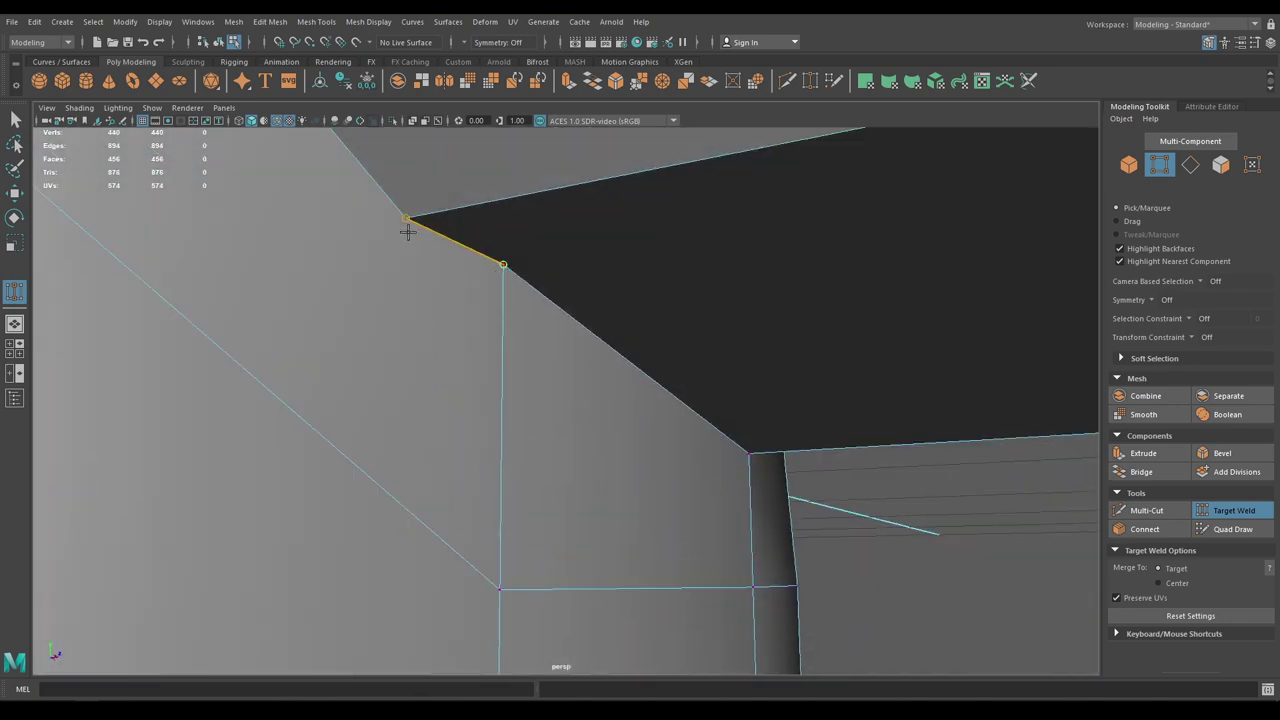
drag(408, 232, 408, 233)
Target Weld the stray vertices at the lower-left and mid-height left corners of the front cylinder's junction
alt+drag(409, 337, 567, 472)
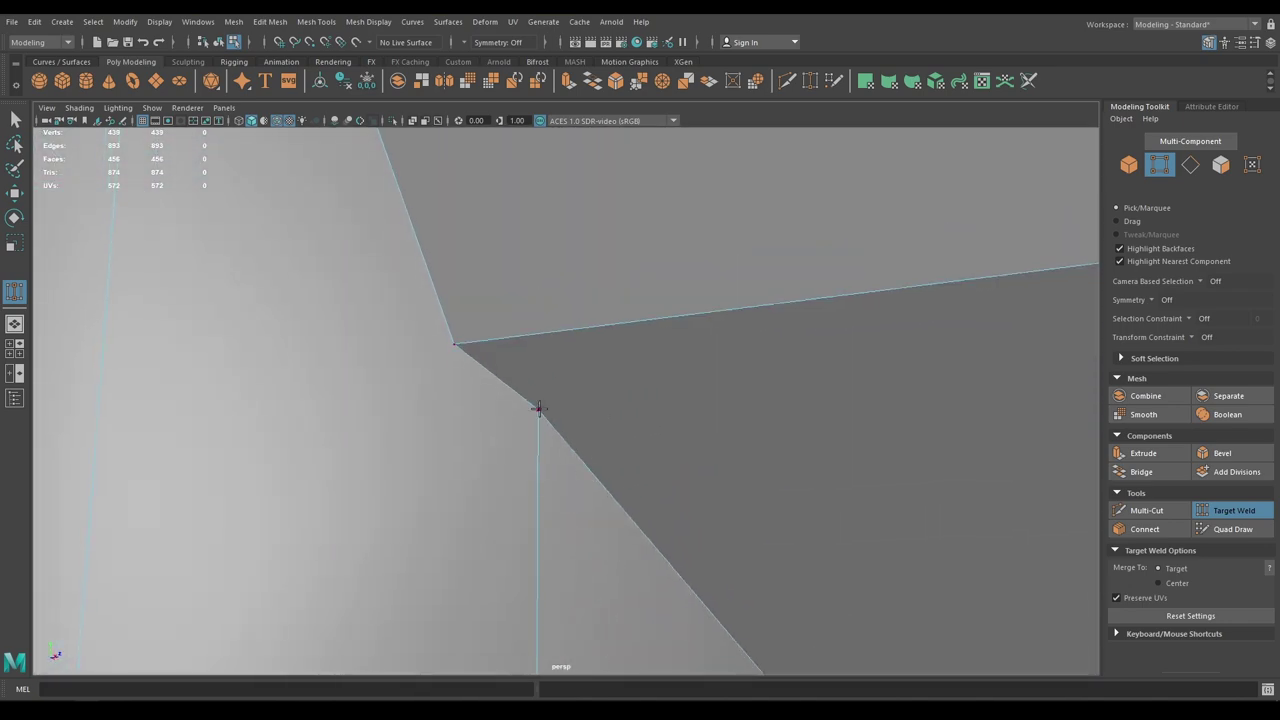
drag(438, 335, 438, 336)
alt+right_drag(438, 336, 403, 209)
alt+drag(403, 209, 511, 474)
alt+right_drag(511, 474, 420, 342)
alt+middle_drag(420, 342, 497, 443)
alt+right_drag(497, 443, 530, 505)
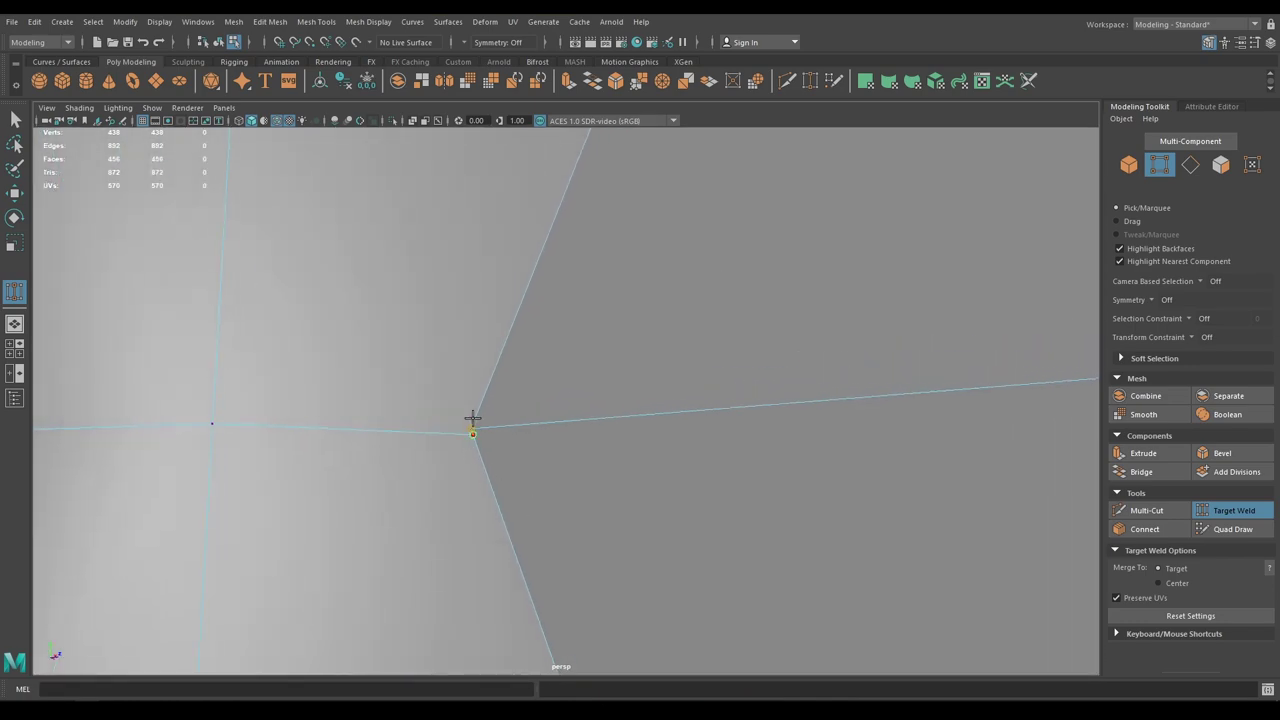
alt+right_drag(471, 414, 468, 262)
alt+drag(468, 262, 453, 521)
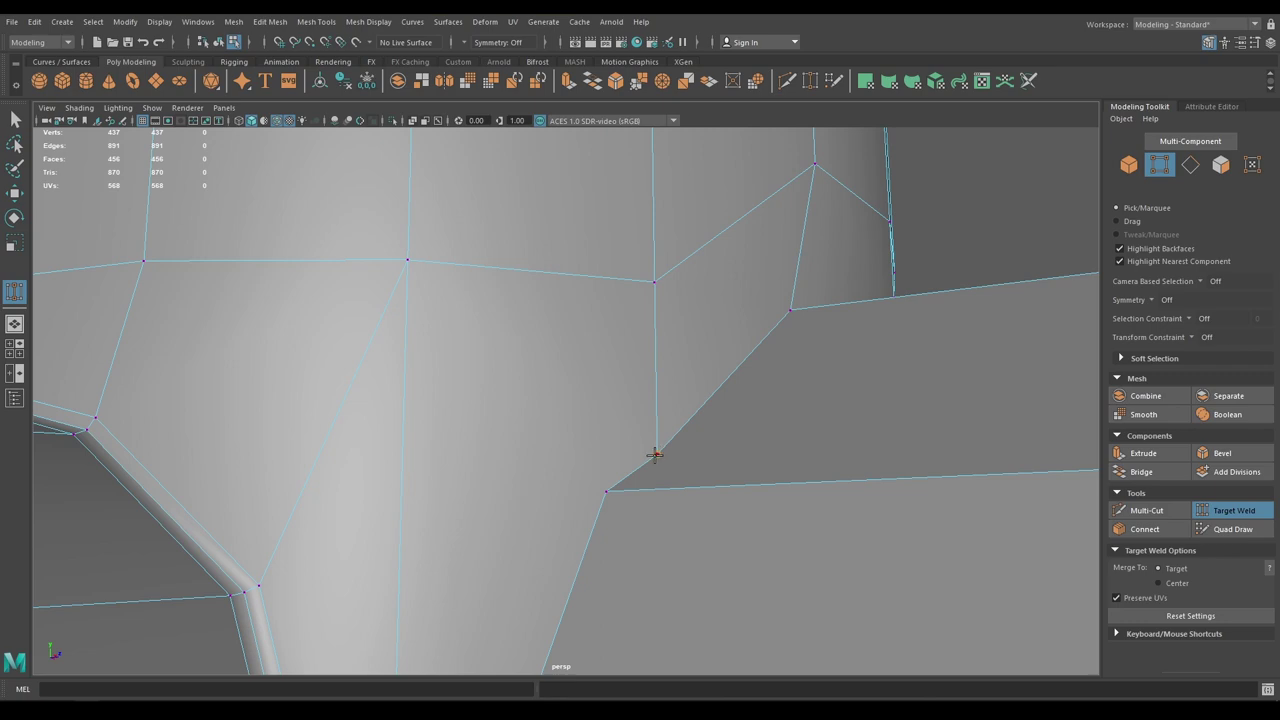
Target Weld the remaining stray vertex on the upper-left side of the junction onto the neighbouring cylinder corner
drag(656, 455, 606, 491)
alt+right_drag(629, 547, 591, 466)
alt+drag(591, 466, 569, 480)
alt+right_drag(569, 480, 569, 407)
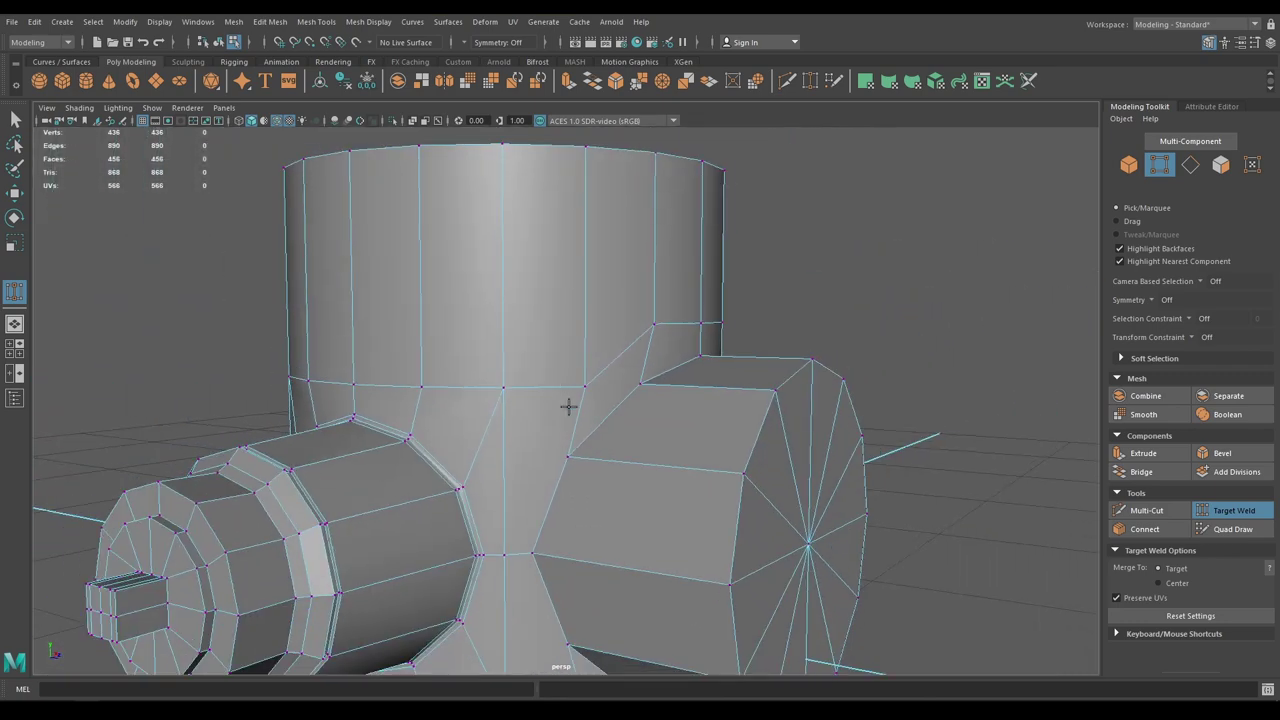
alt+drag(569, 407, 517, 500)
key(w)
Select the 12 end faces of the front cylinder and scale them down slightly to taper the cylinder
alt+right_drag(671, 591, 703, 434)
alt+drag(703, 434, 715, 488)
alt+middle_drag(715, 488, 637, 417)
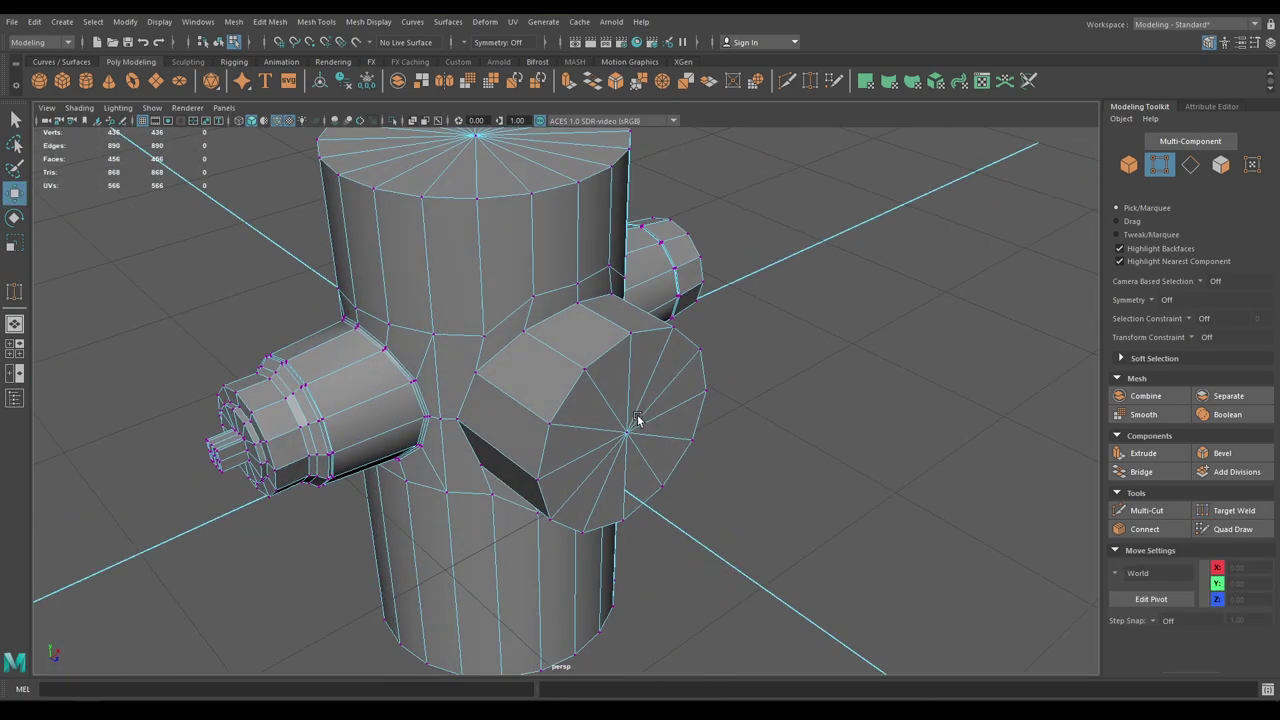
alt+drag(637, 418, 651, 399)
right_drag(643, 361, 646, 382)
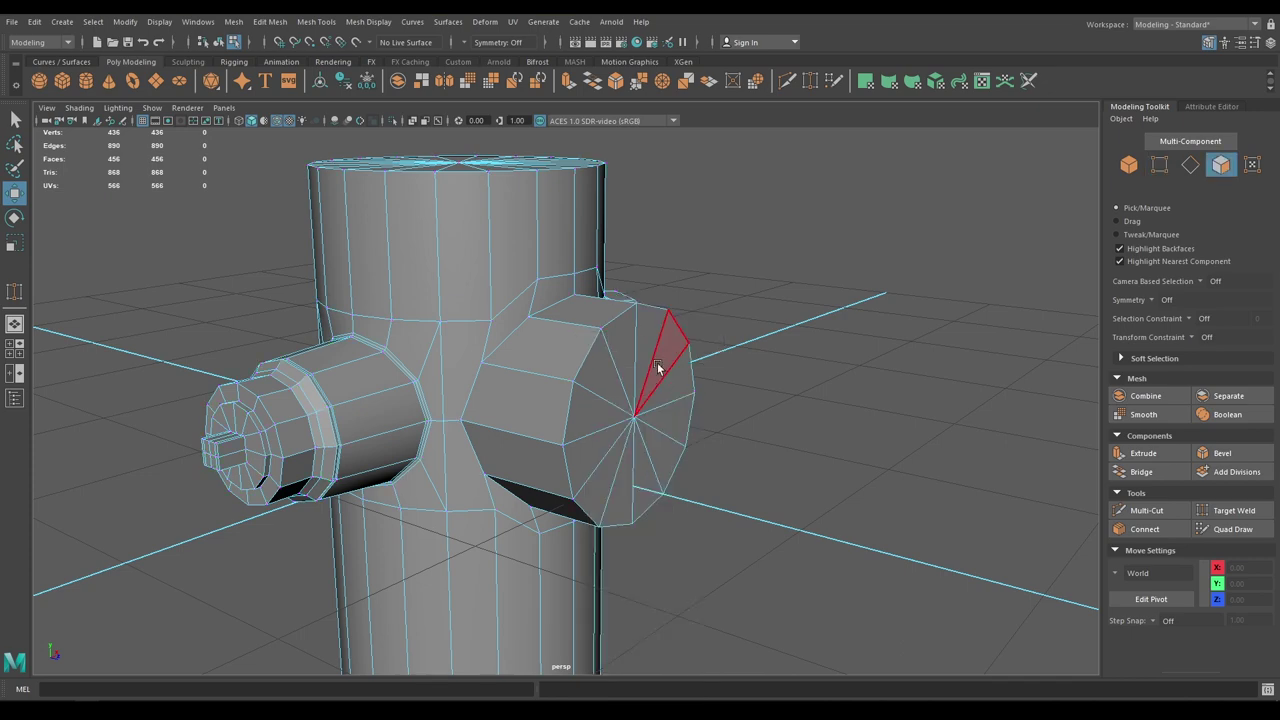
drag(650, 364, 634, 360)
mouse_move(643, 420)
alt+mouse_down()
mouse_move(712, 465)
mouse_move(685, 421)
alt+mouse_up()
alt+drag(706, 555, 664, 542)
key(r)
drag(642, 421, 643, 488)
key(w)
Extrude the front cylinder's end faces outward to Z 2.02 as a thin supporting ring
scroll(645, 480, up, 2)
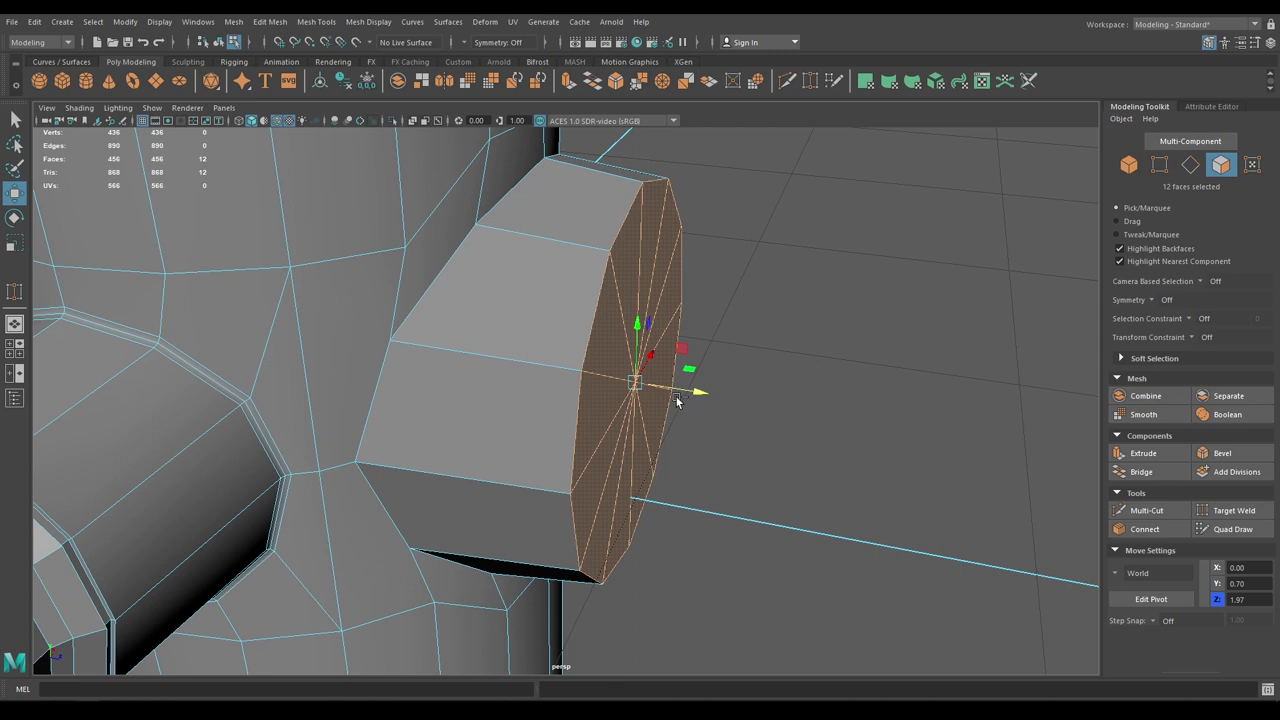
shift+drag(696, 398, 708, 396)
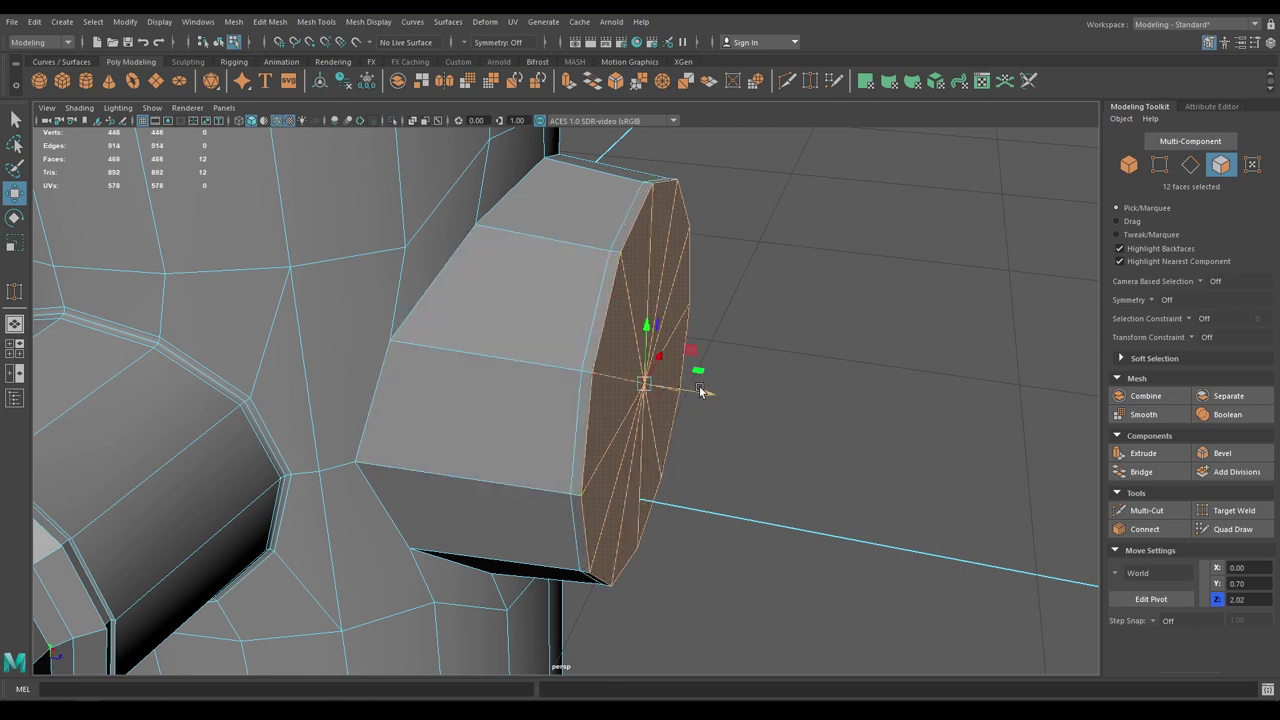
scroll(690, 490, up, 4)
alt+middle_drag(689, 494, 598, 487)
scroll(594, 427, up, 1)
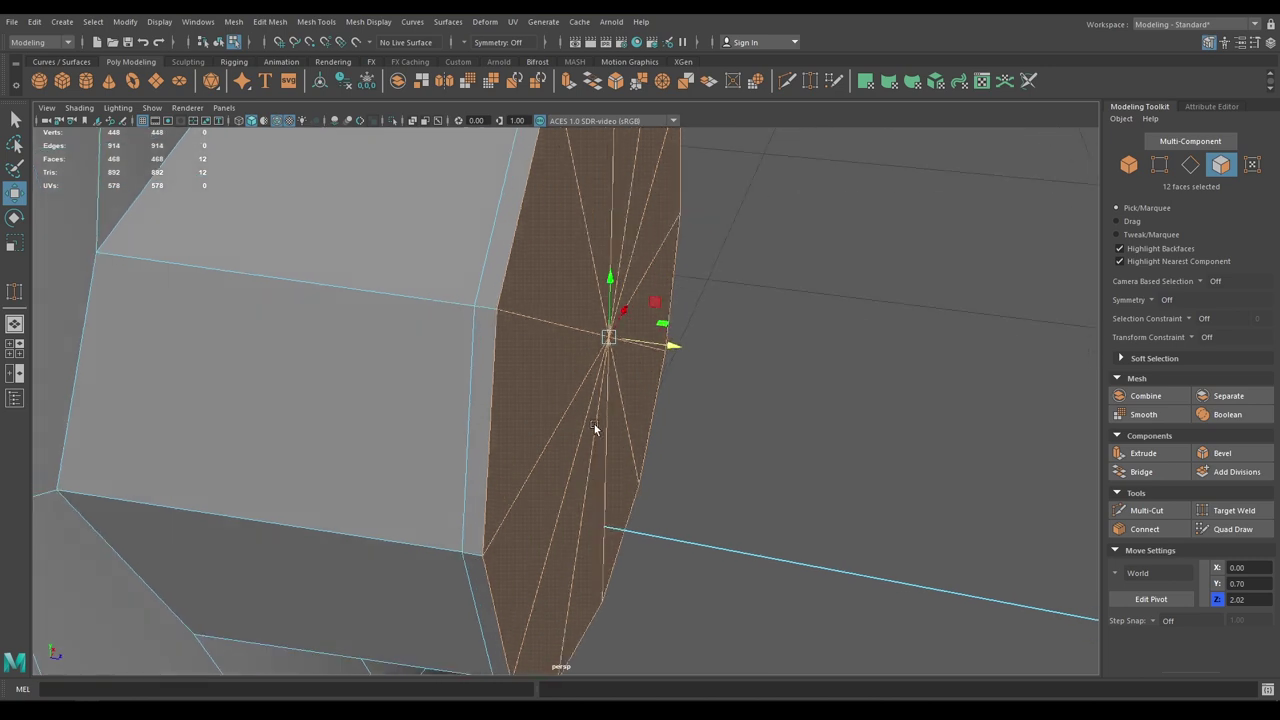
Extrude the end faces outward two more times to Z 2.21, scaling the outermost ring smaller as a beveled edge
shift+drag(675, 355, 643, 353)
key(r)
key(w)
alt+drag(686, 460, 731, 340)
scroll(690, 328, down, 2)
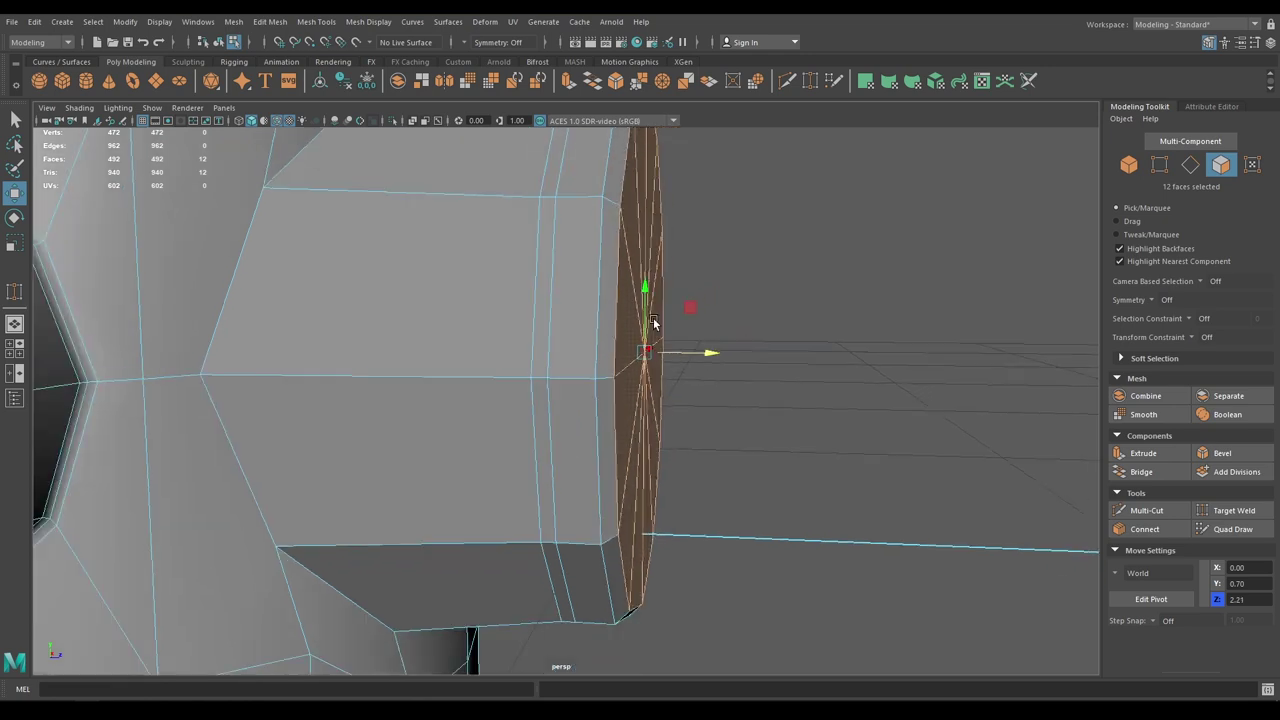
Extrude the front cylinder's end faces outward to Z 2.48 and scale them down to taper the cap
alt+drag(651, 320, 786, 363)
key(ctrl+e)
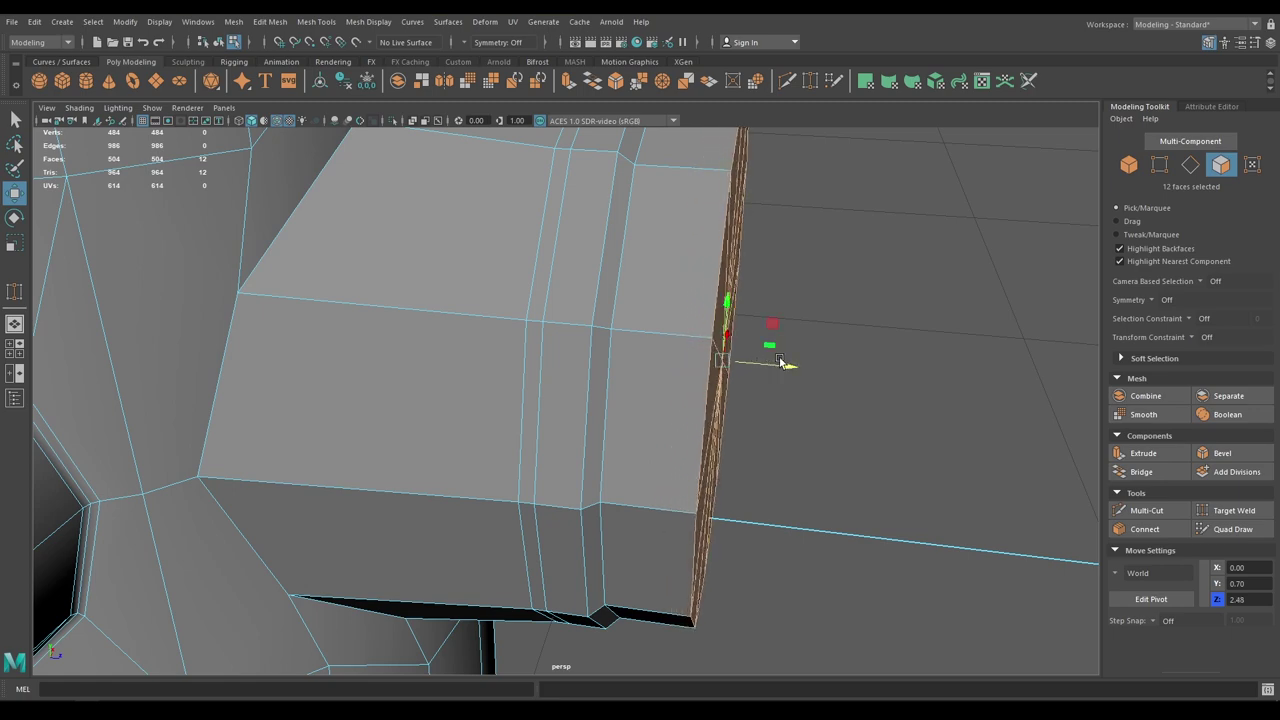
key(r)
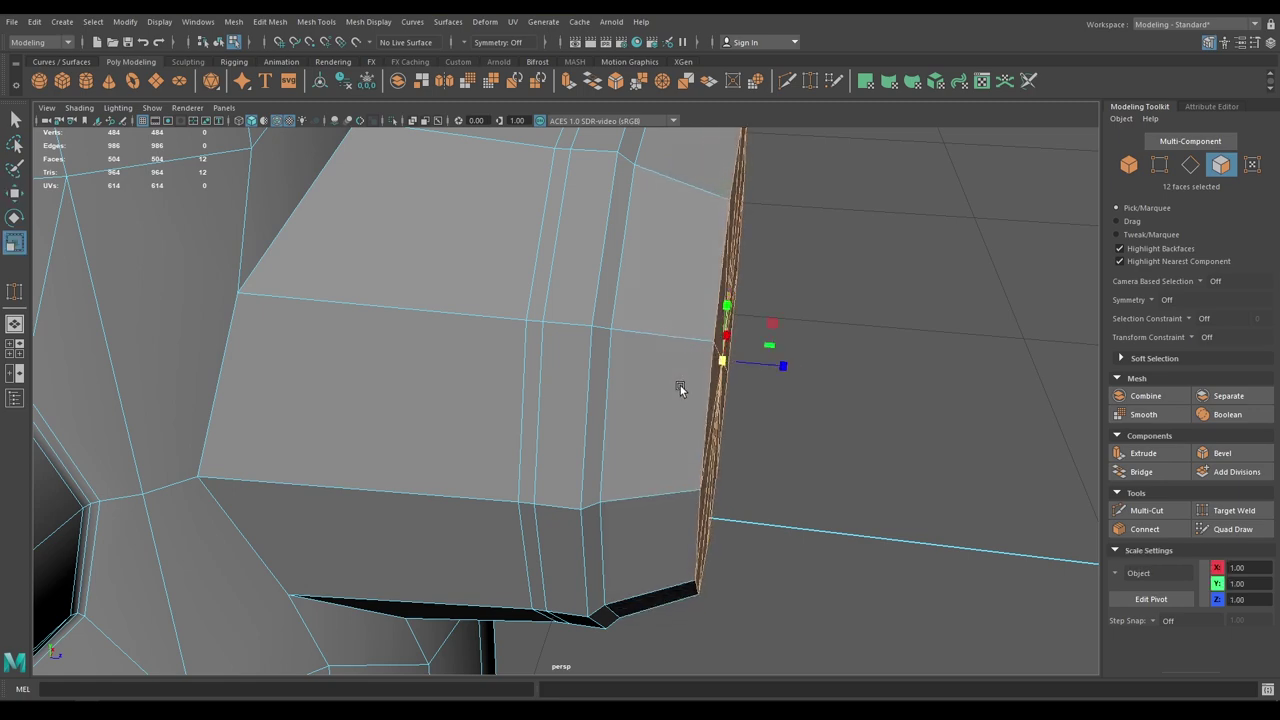
mouse_move(680, 385)
alt+mouse_down()
mouse_move(591, 347)
mouse_move(600, 374)
mouse_move(674, 400)
alt+mouse_up()
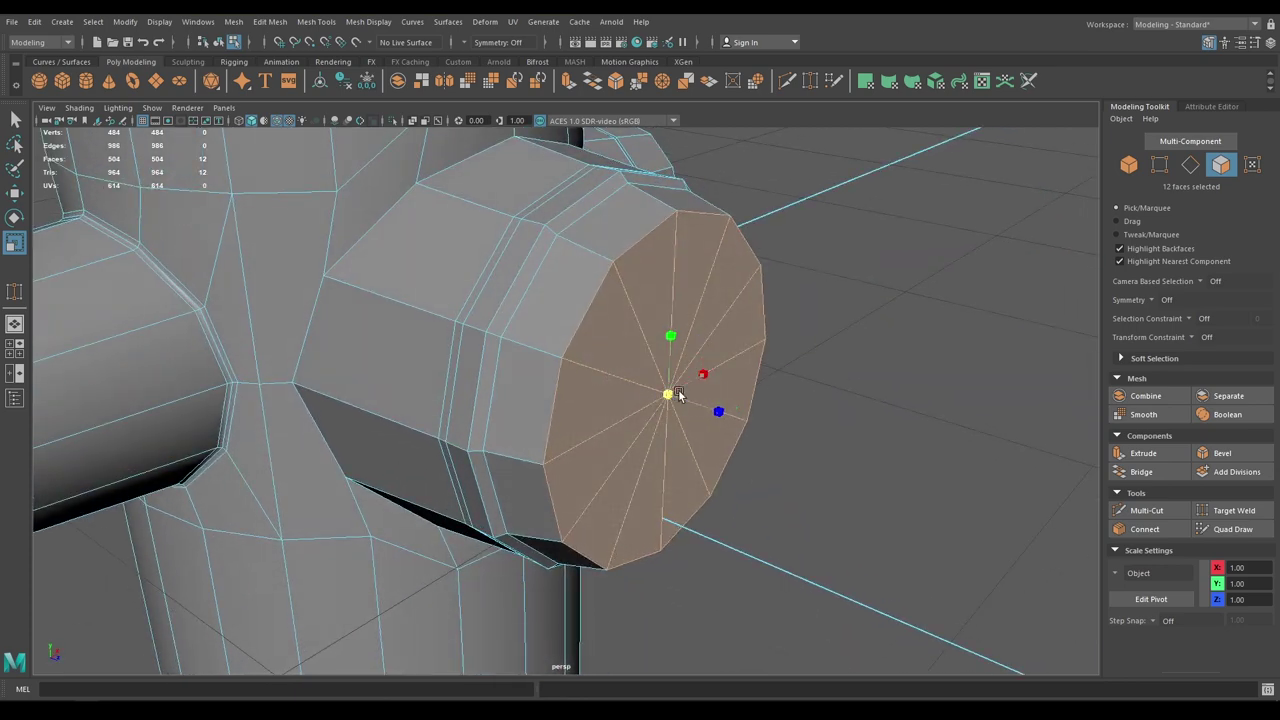
alt+right_drag(673, 431, 623, 309)
alt+drag(623, 309, 586, 286)
alt+right_drag(586, 286, 619, 411)
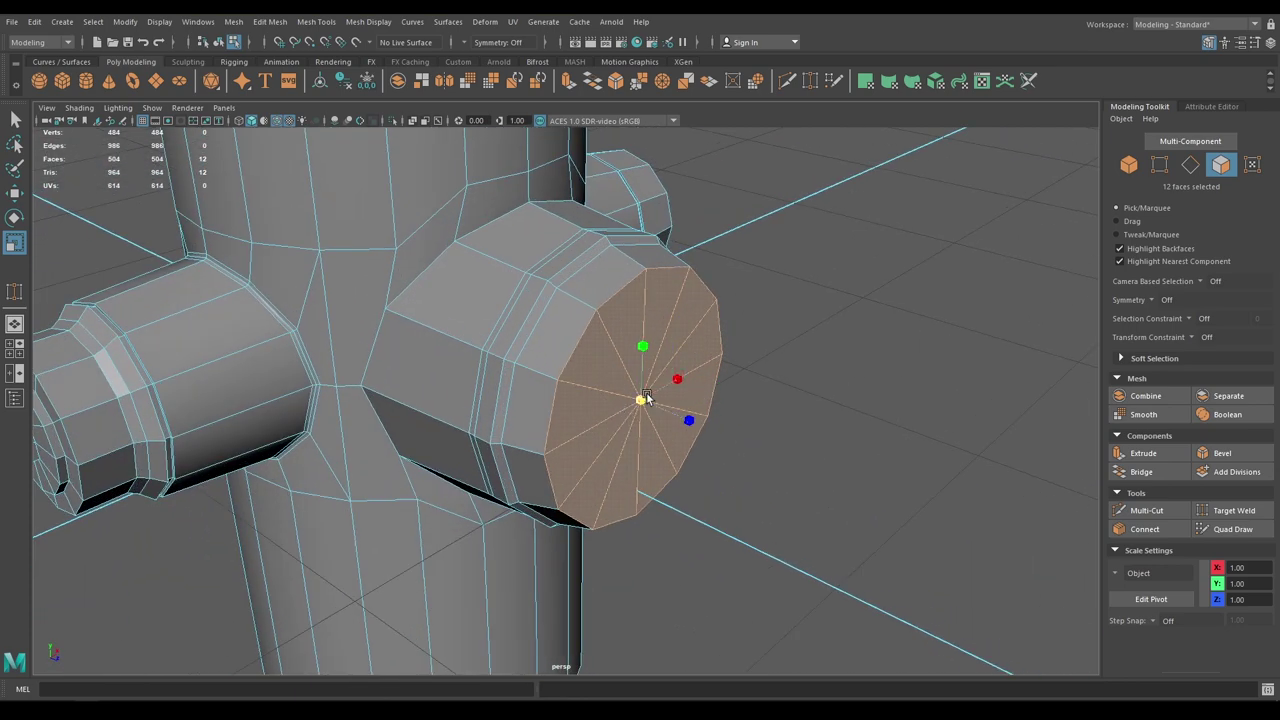
drag(647, 397, 652, 398)
key(w)
alt+right_drag(610, 369, 646, 416)
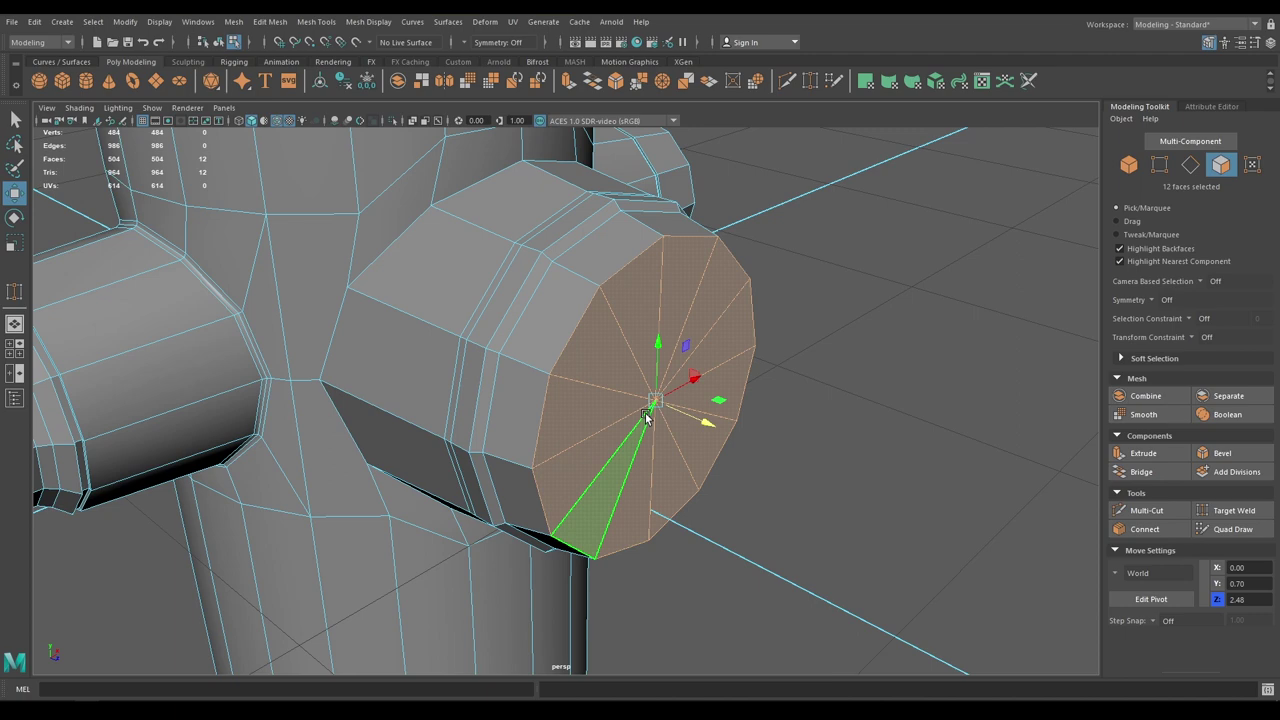
Inset the cap's end faces with a scaled-down extrusion and extrude the inner disc outward to Z 2.55
key(r)
shift+drag(657, 403, 724, 416)
key(w)
alt+drag(659, 347, 593, 448)
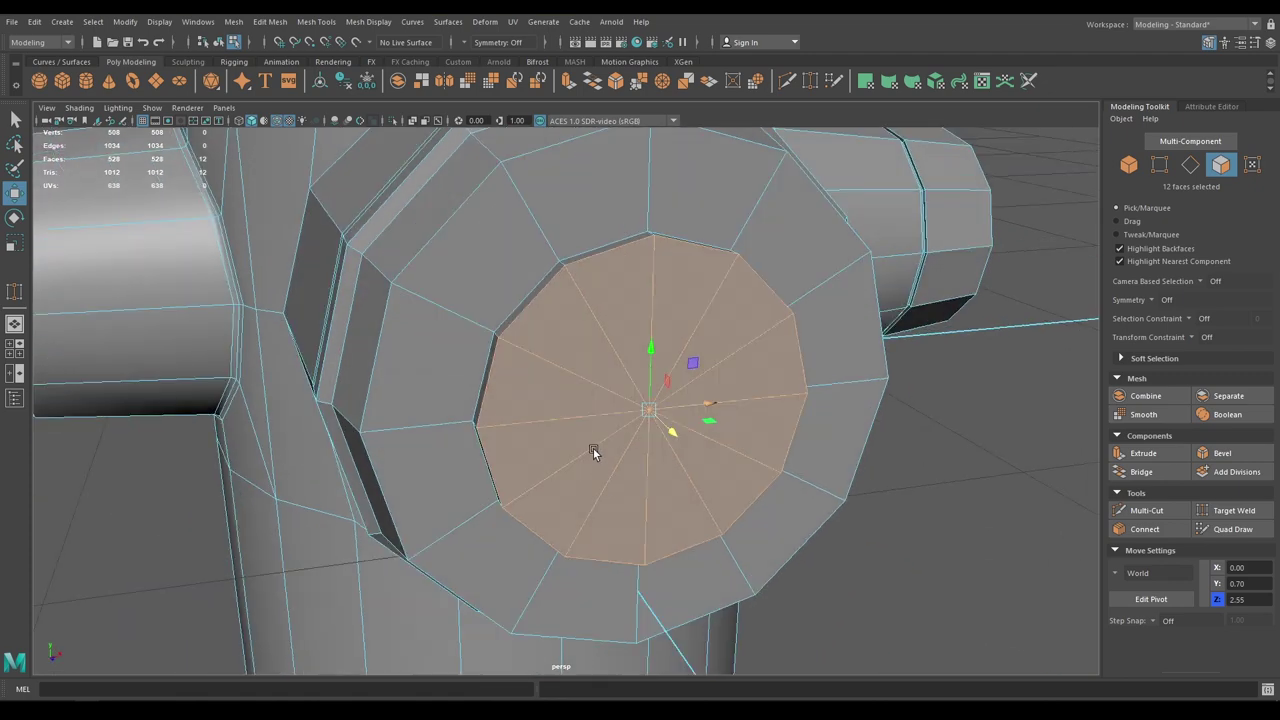
Chamfer the center vertex of the front cap's inner disc with a Width of 0.5
alt+right_drag(593, 448, 674, 432)
right_drag(674, 432, 607, 339)
click(684, 421)
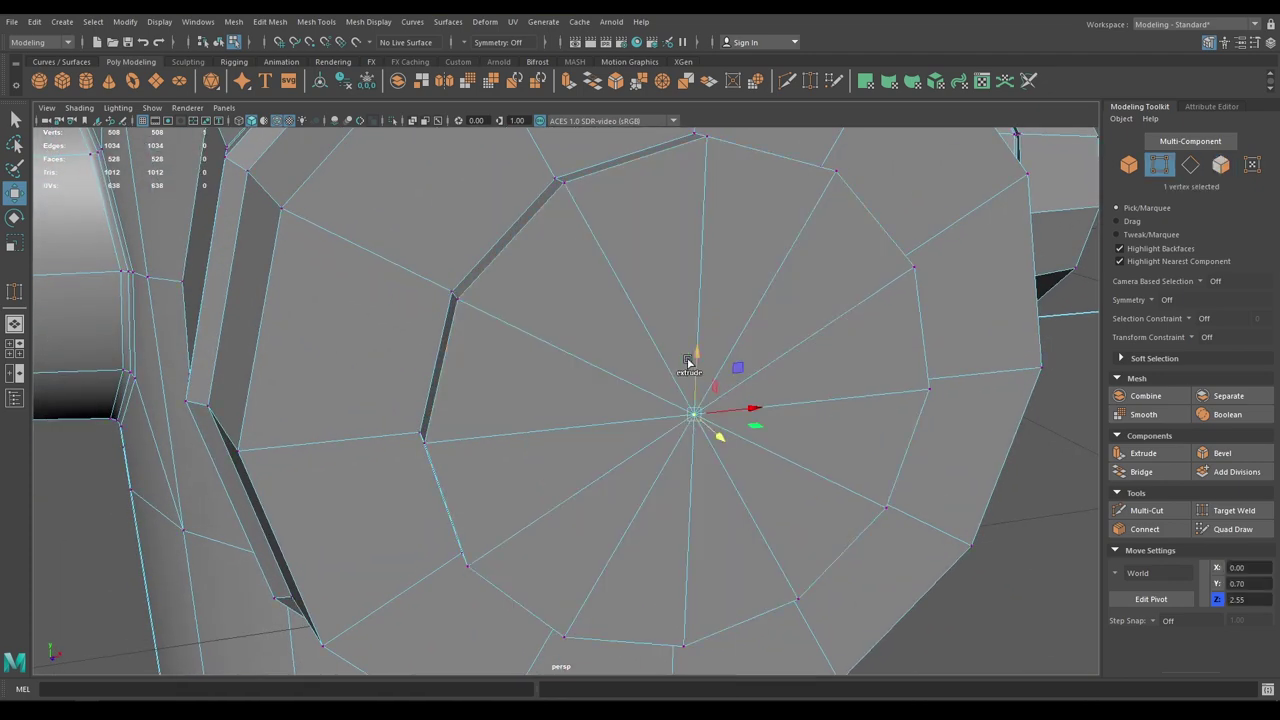
shift+right_click(688, 363)
shift+right_drag(742, 361, 750, 361)
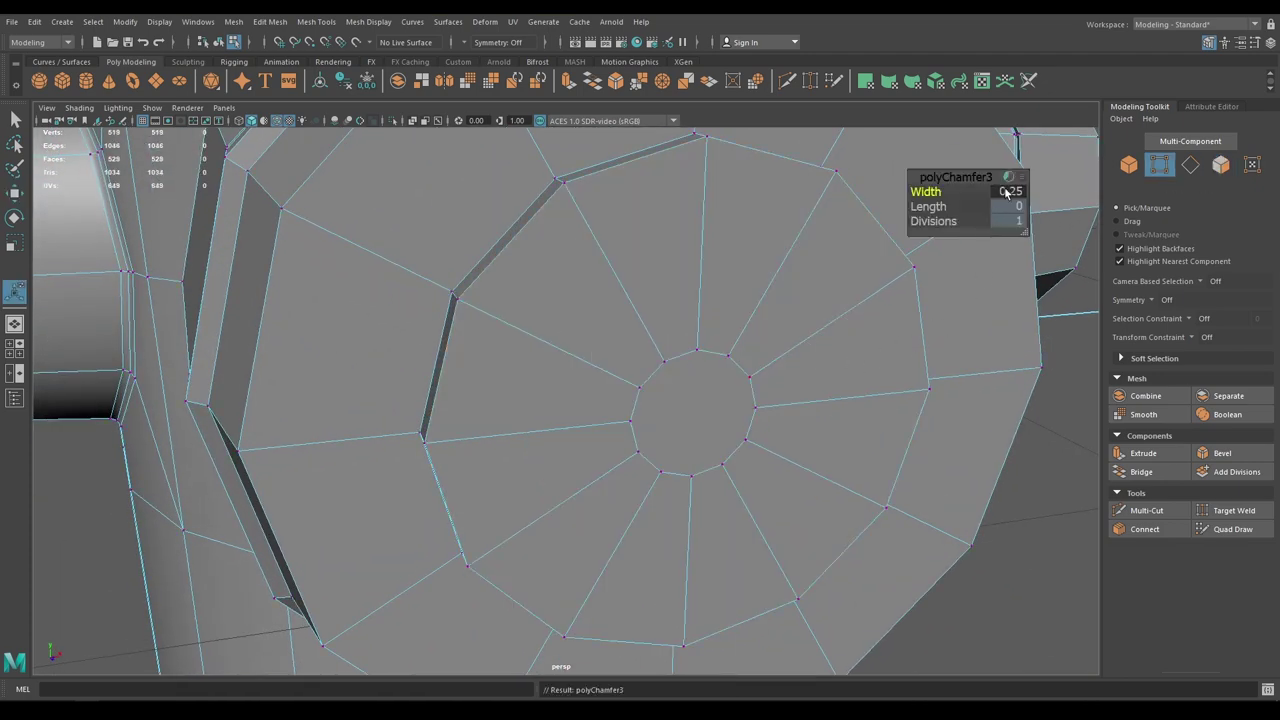
text(0.5)
key(Return)
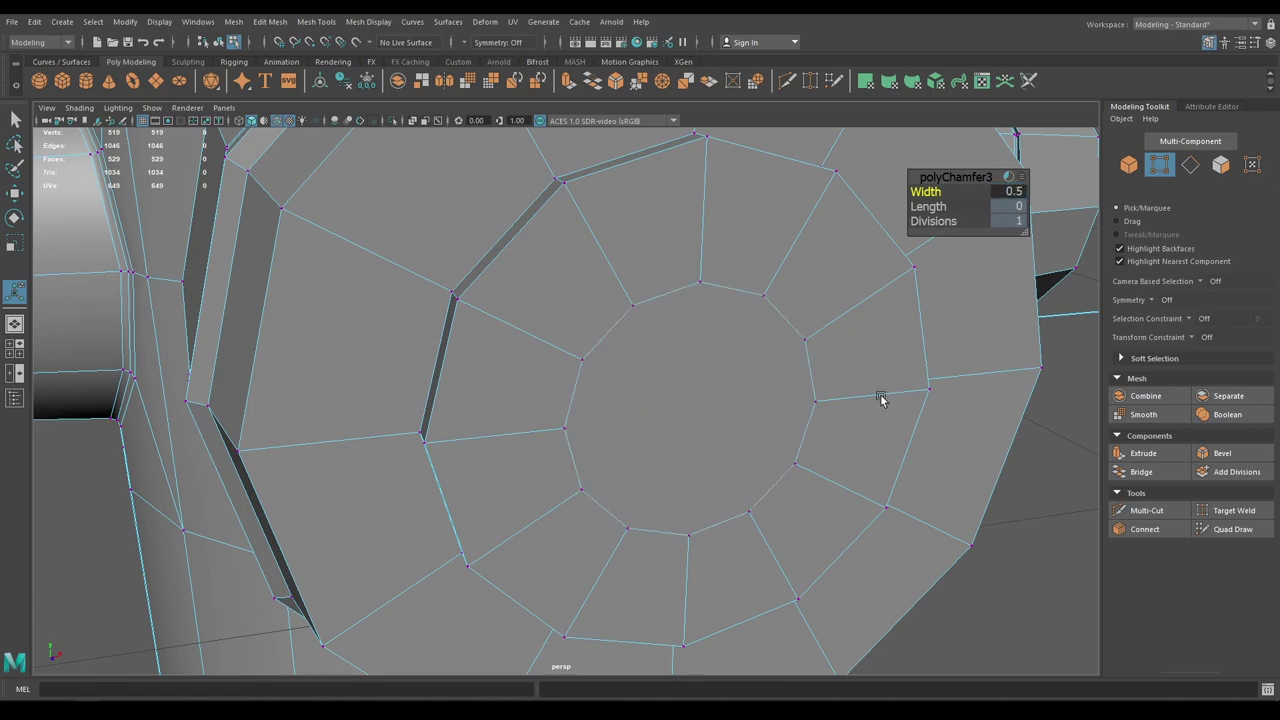
alt+right_drag(881, 399, 788, 311)
alt+drag(788, 311, 748, 326)
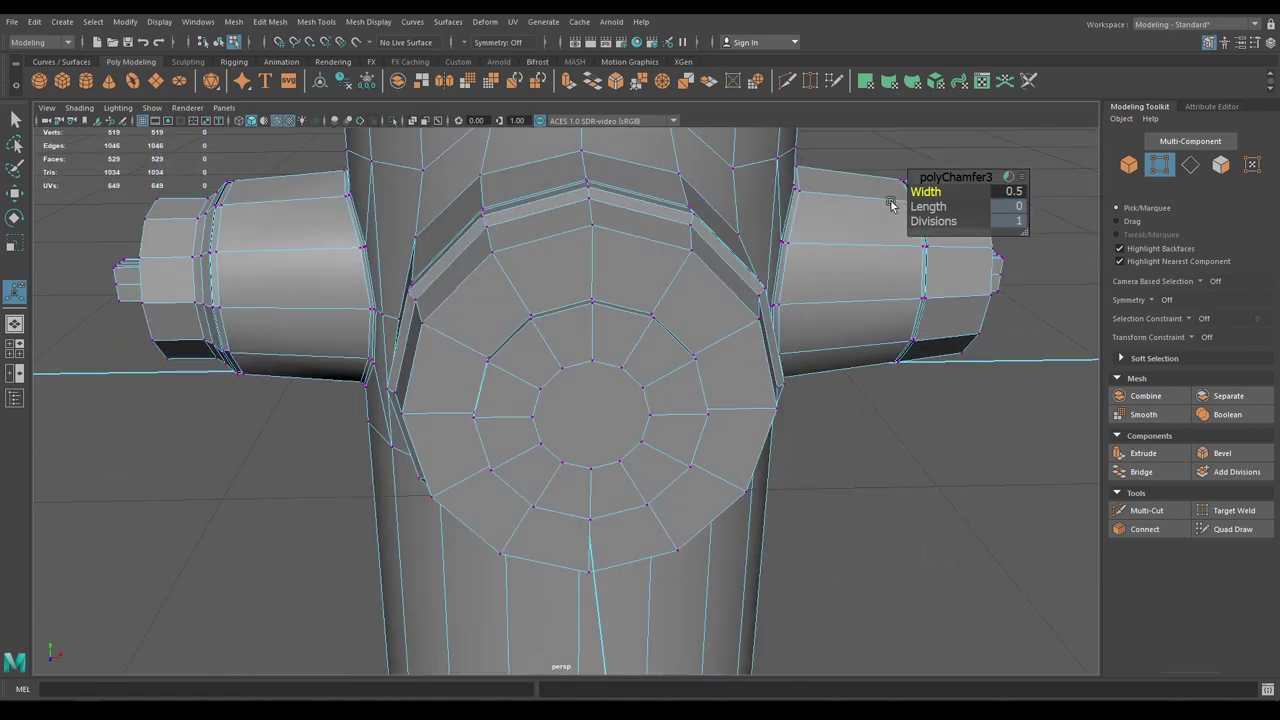
In the front view, flatten the five upper vertices of the cap's innermost ring into a horizontal line
key(w)
key(space)
drag(908, 191, 914, 229)
alt+right_drag(420, 420, 655, 325)
alt+middle_drag(655, 325, 617, 503)
scroll(617, 503, up, 1)
right_drag(635, 283, 540, 281)
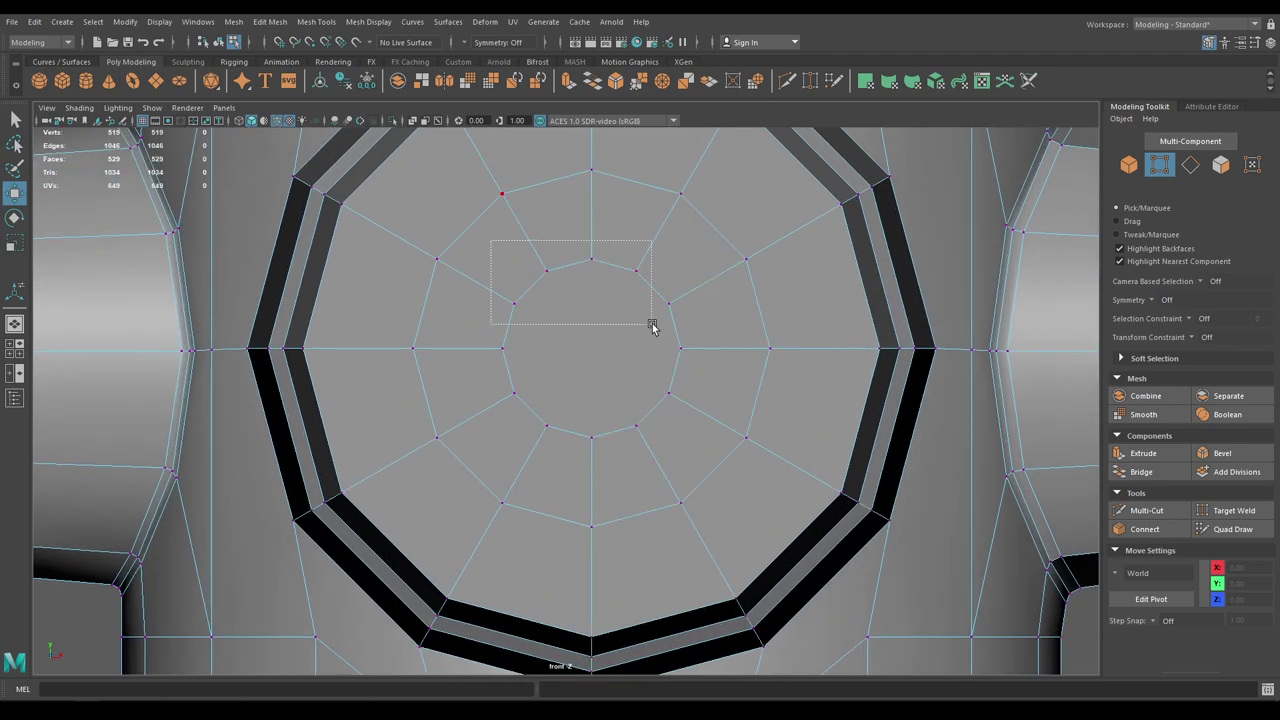
drag(651, 326, 686, 329)
key(r)
drag(592, 221, 606, 370)
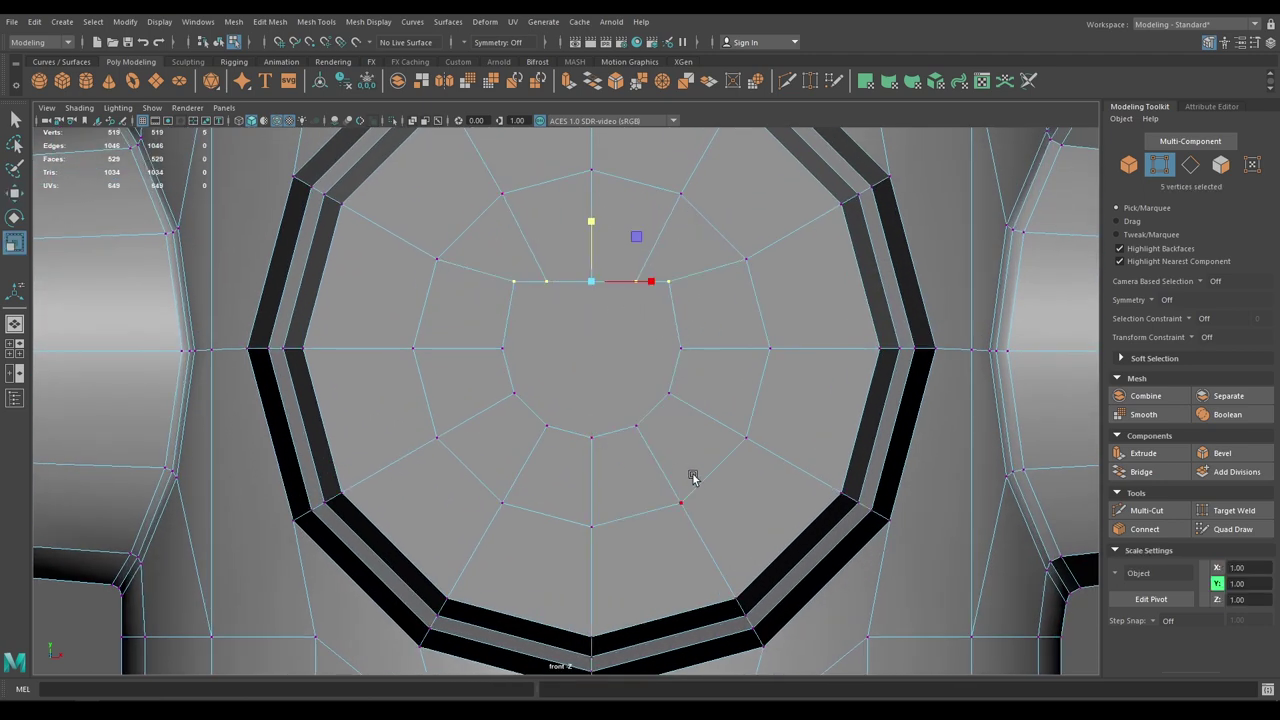
Flatten the innermost ring's five lower vertices and straighten both of its sides to form a square
drag(697, 476, 499, 354)
drag(591, 355, 604, 518)
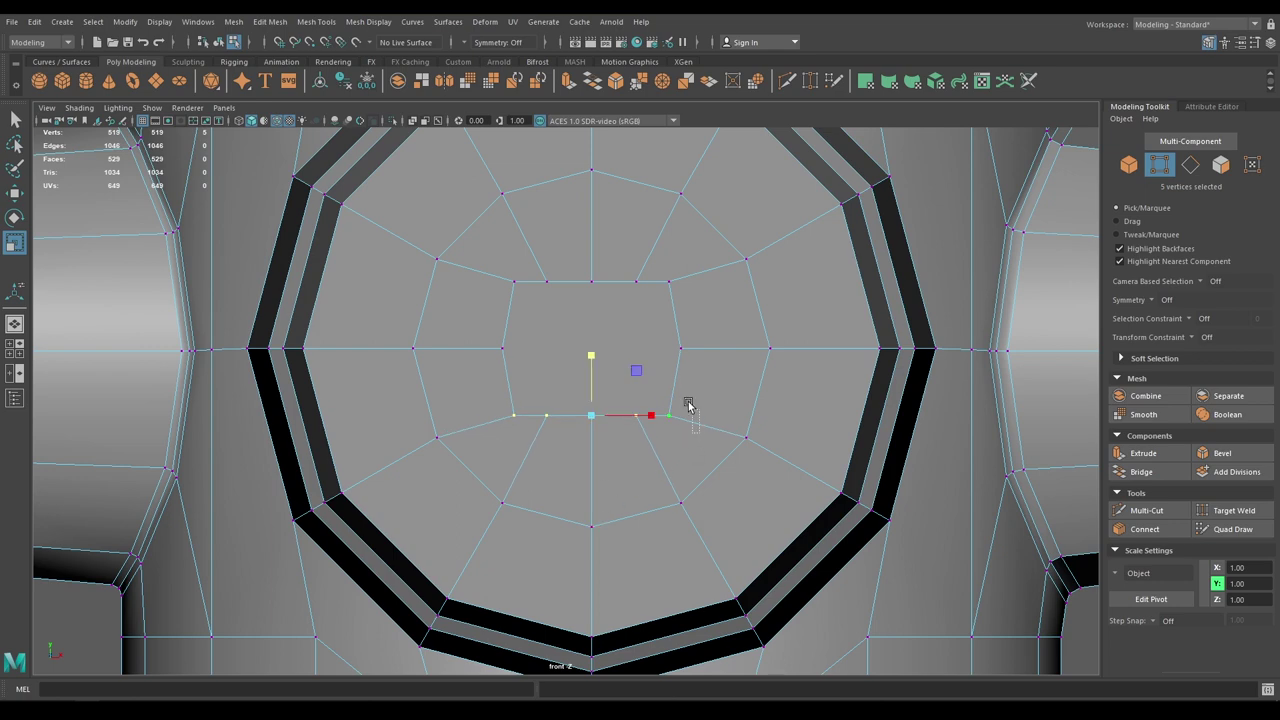
drag(688, 405, 656, 253)
drag(732, 352, 482, 215)
drag(566, 350, 512, 352)
Adjust the square's right-side vertices slightly along X in the perspective view
key(w)
key(space)
drag(606, 362, 820, 325)
alt+drag(839, 335, 586, 424)
scroll(583, 517, up, 8)
mouse_move(734, 384)
mouse_down()
mouse_move(725, 316)
mouse_move(787, 331)
mouse_move(740, 376)
mouse_up()
scroll(723, 403, down, 3)
Extrude the square face at the center of the front cap outward to Z 2.96 to form a block
mouse_move(669, 340)
right_down()
mouse_move(671, 377)
mouse_move(667, 364)
right_up()
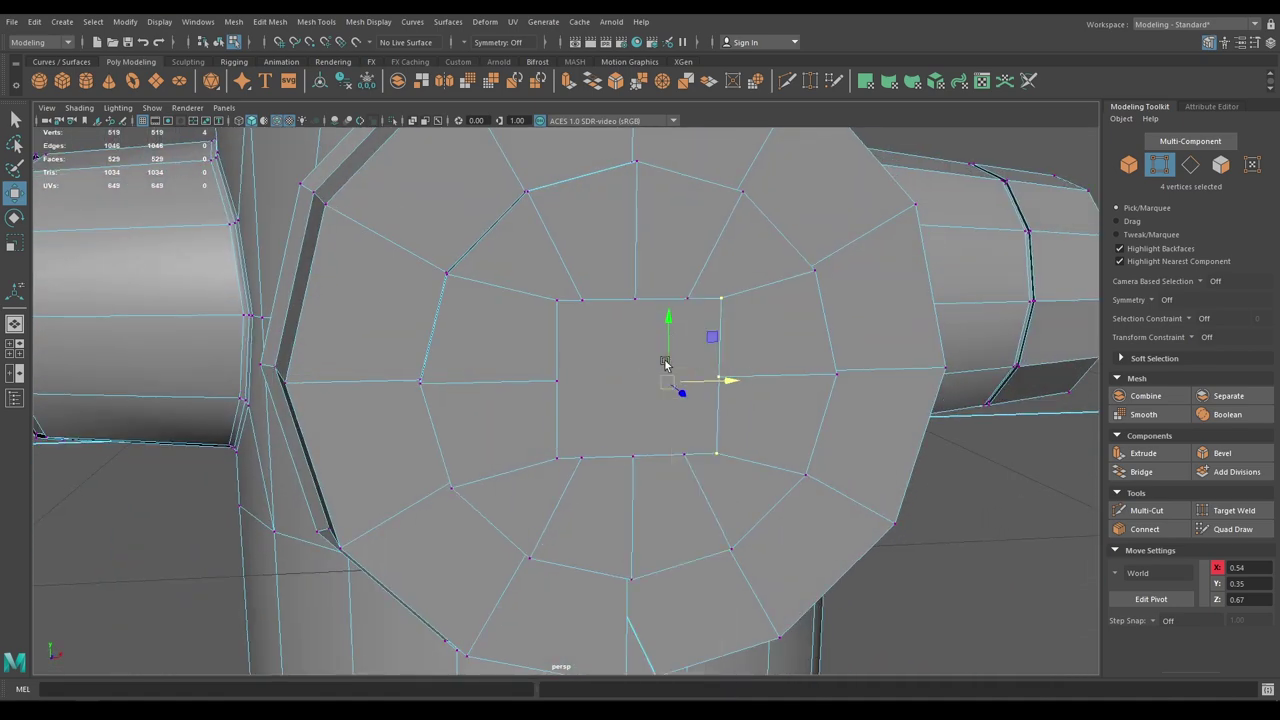
alt+drag(667, 364, 690, 423)
click(690, 423)
shift+drag(740, 464, 645, 590)
scroll(774, 457, down, 2)
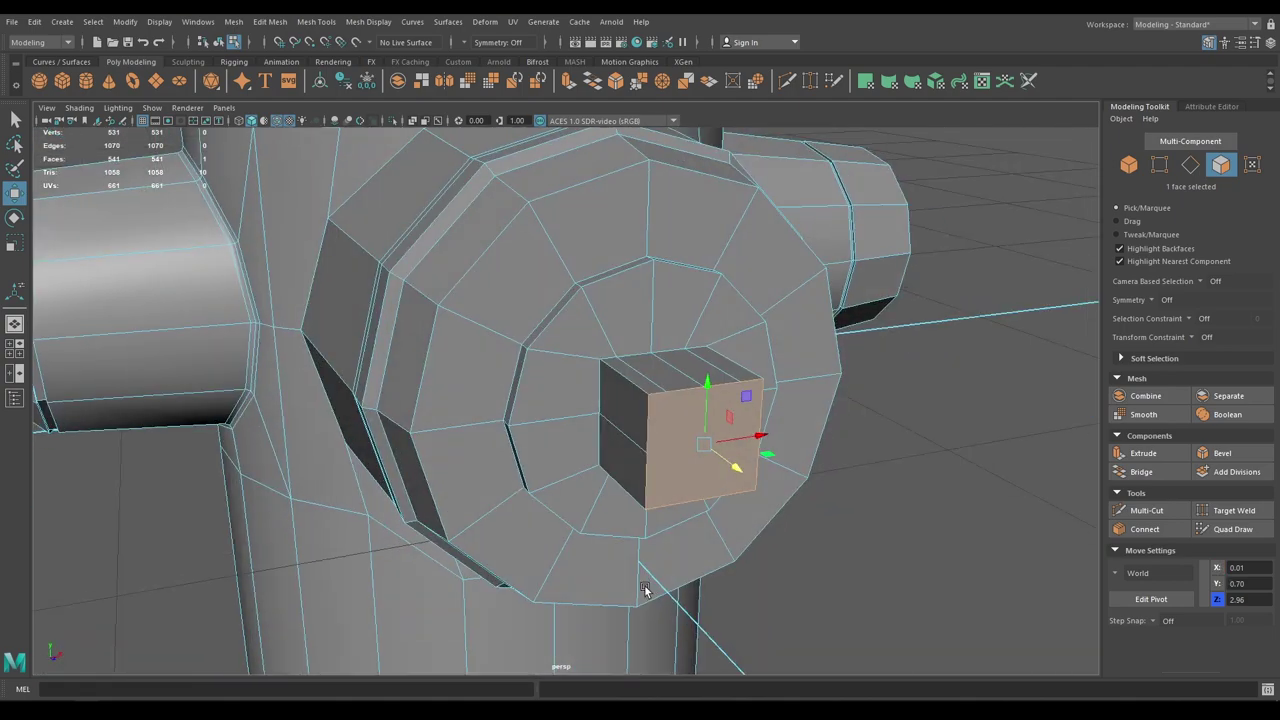
Connect the two mid-height side vertices with a horizontal edge across the block's front face
scroll(670, 560, up, 4)
alt+middle_drag(686, 543, 495, 512)
right_drag(591, 339, 507, 351)
click(513, 441)
alt+drag(610, 470, 501, 468)
shift+click(570, 393)
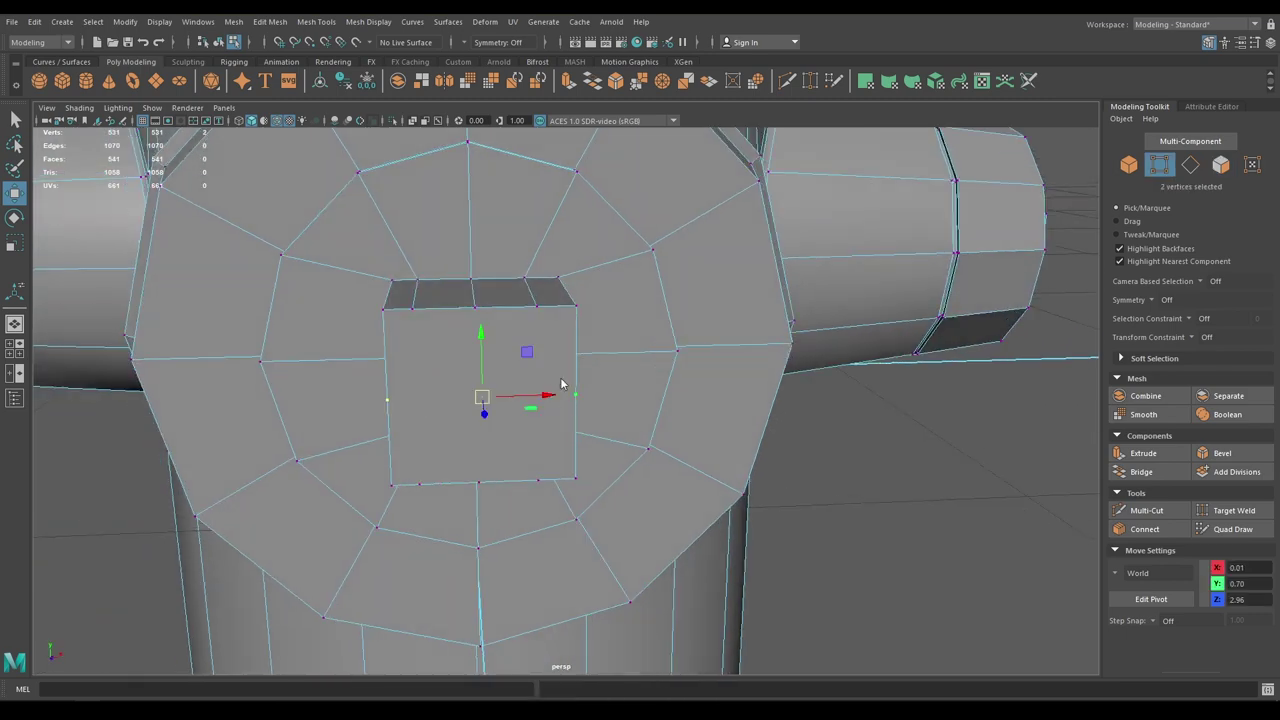
shift+right_drag(556, 385, 516, 458)
Cut three vertical edges across the square block's front face with Multi-Cut, connecting its upper and lower edge vertices
right_click(512, 341)
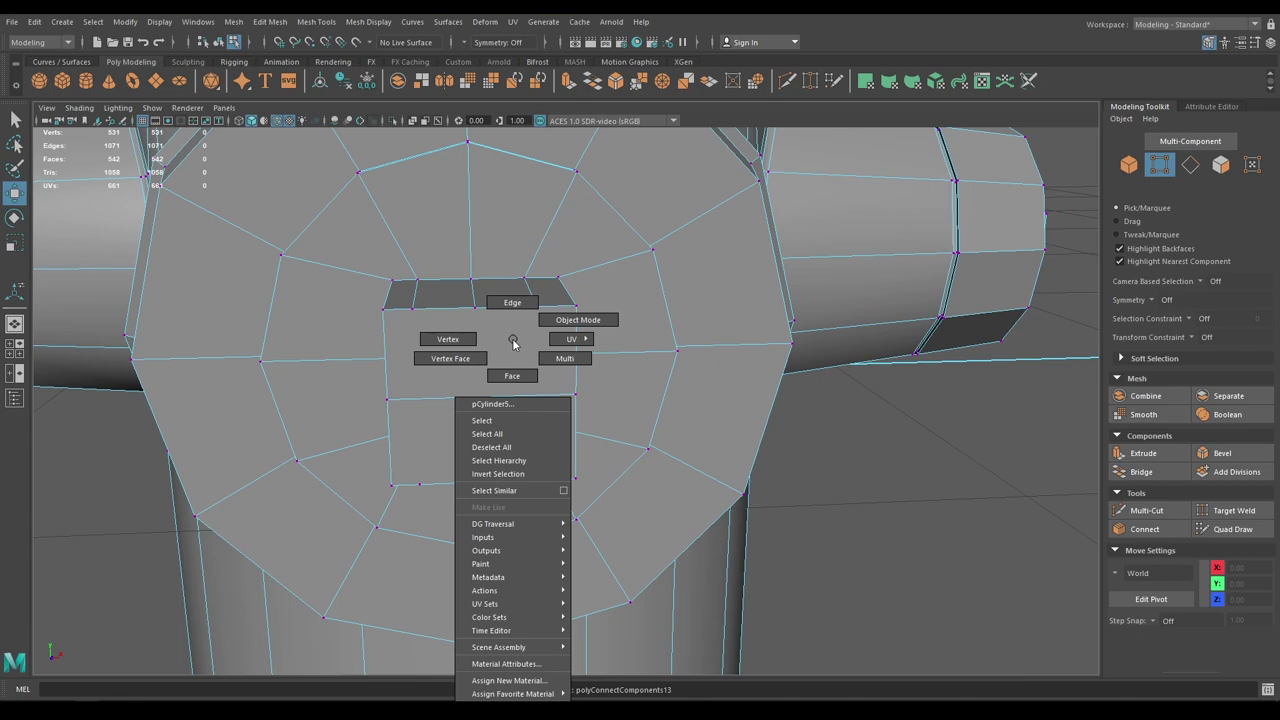
right_drag(513, 341, 412, 317)
click(474, 311)
alt+drag(414, 317, 476, 360)
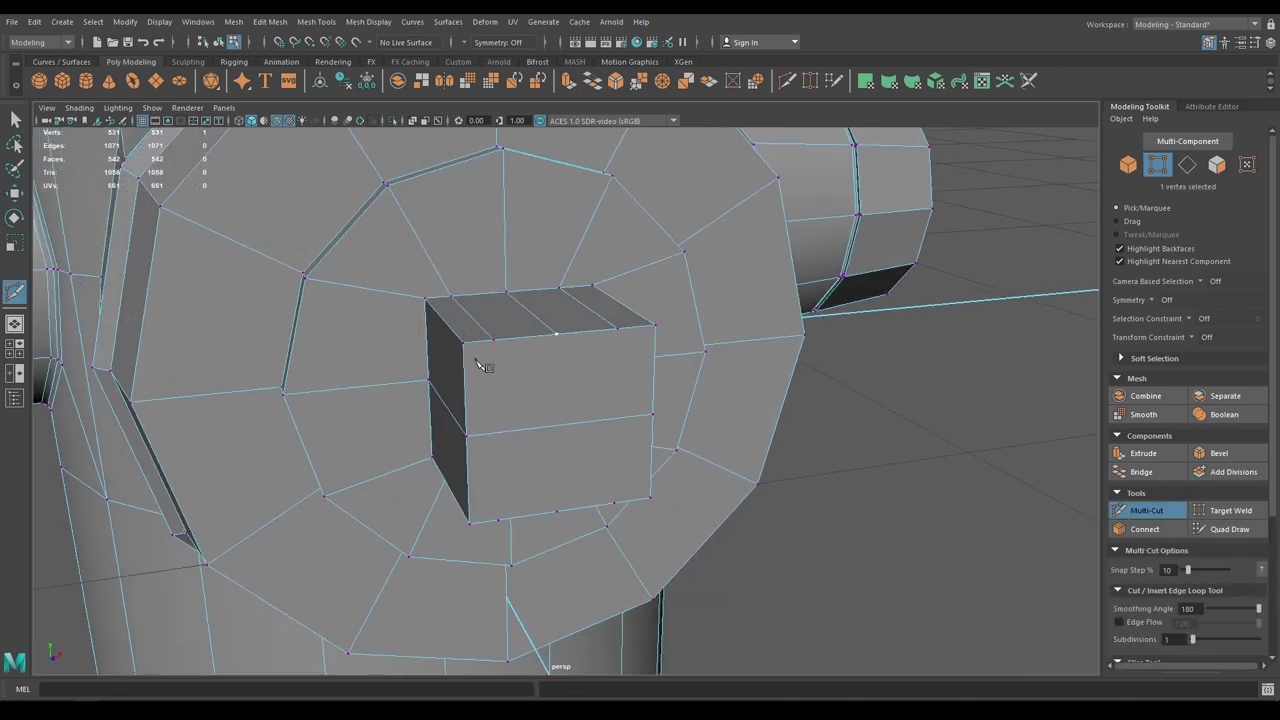
scroll(480, 364, up, 3)
alt+drag(464, 455, 502, 352)
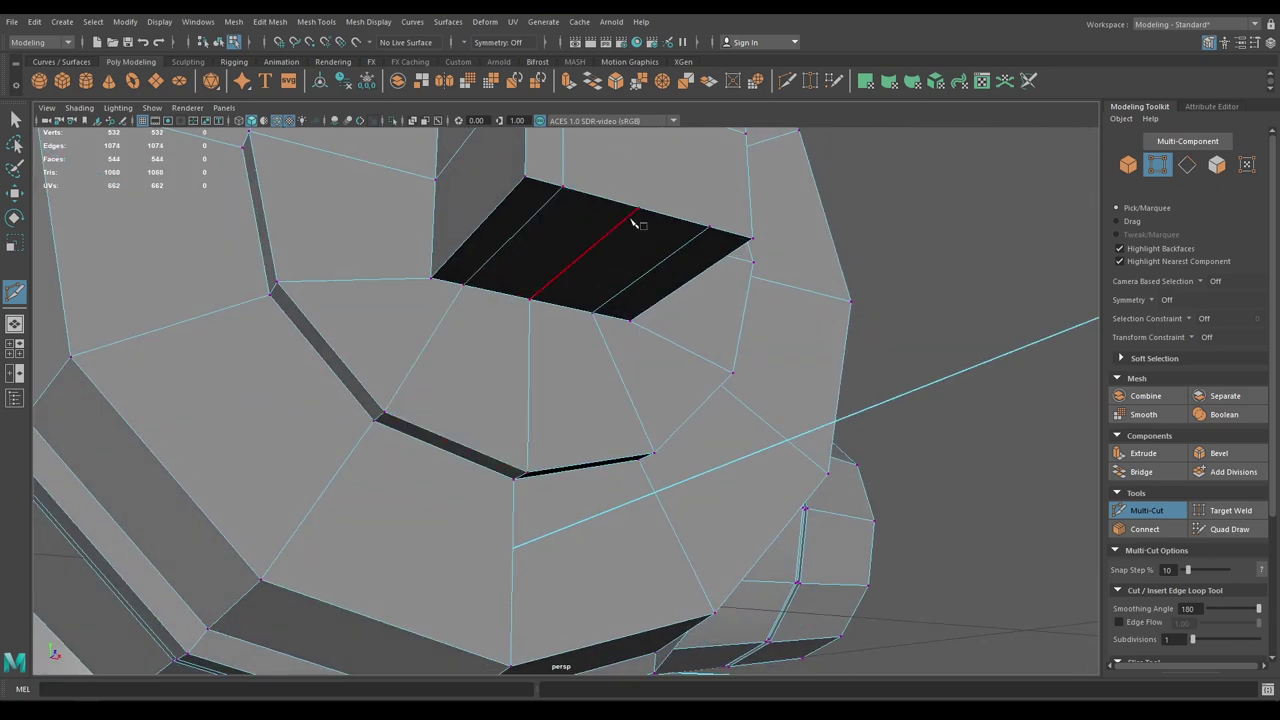
alt+drag(665, 242, 638, 316)
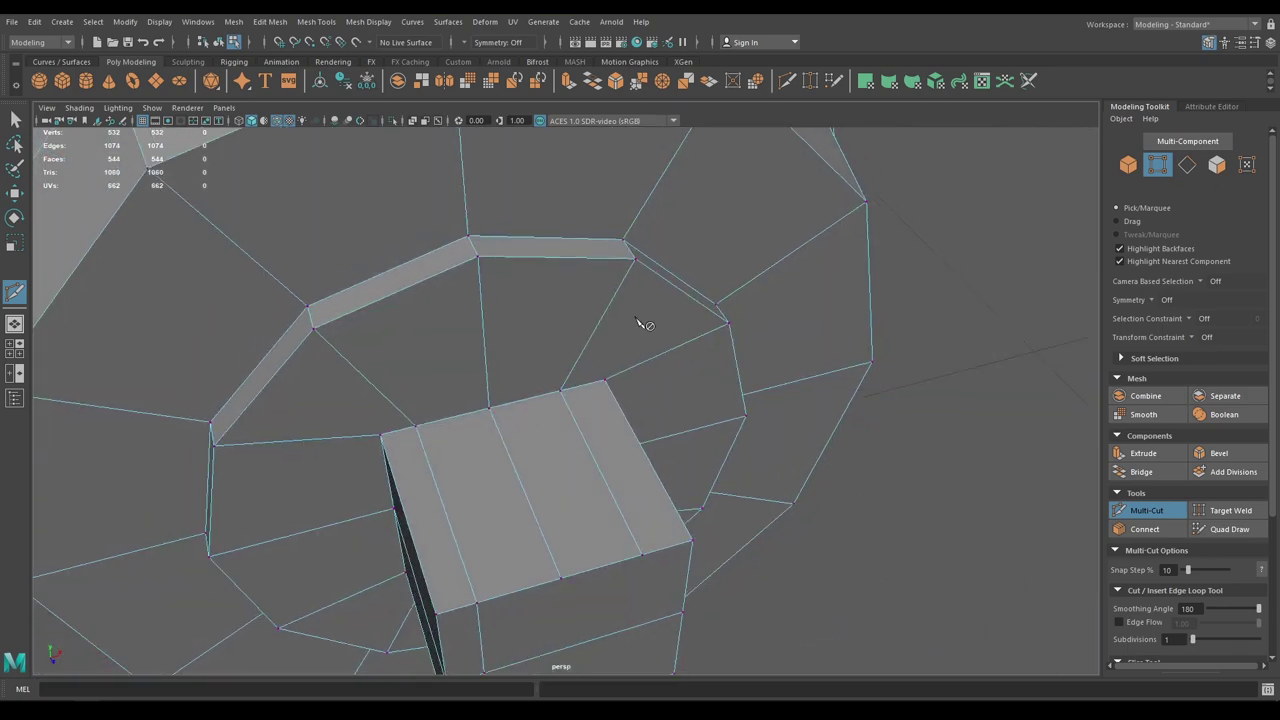
alt+middle_drag(642, 386, 602, 294)
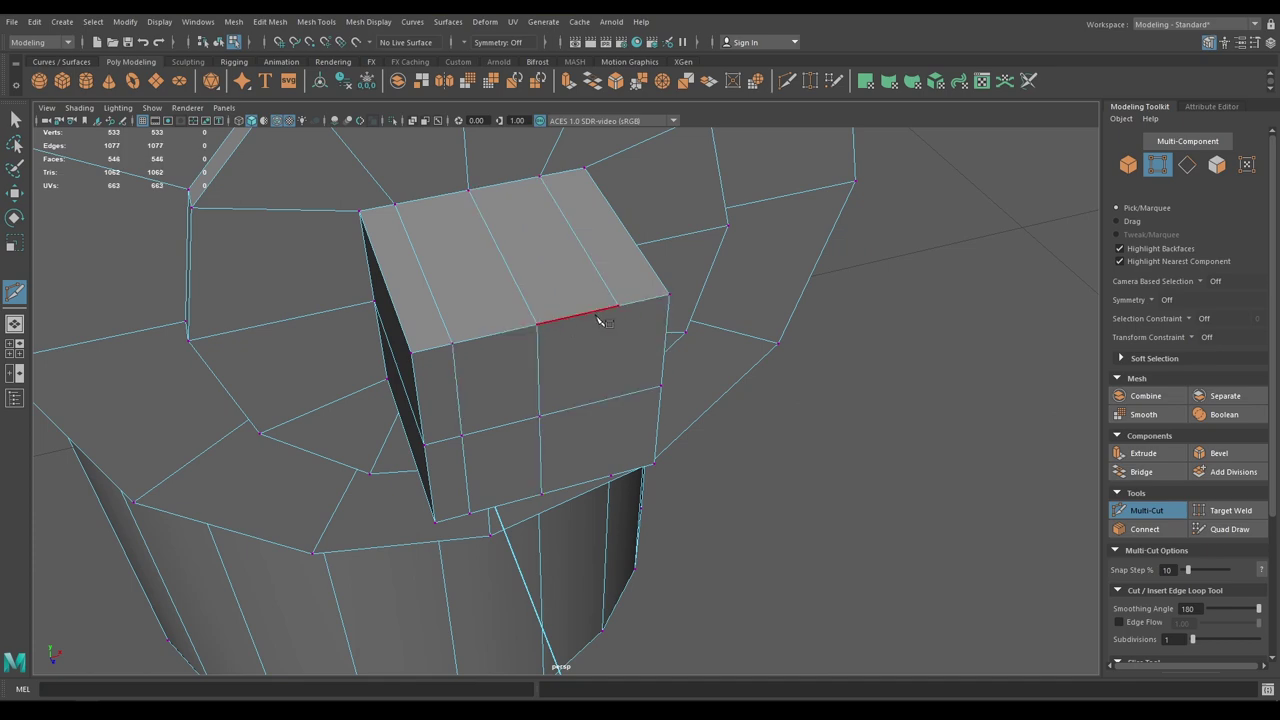
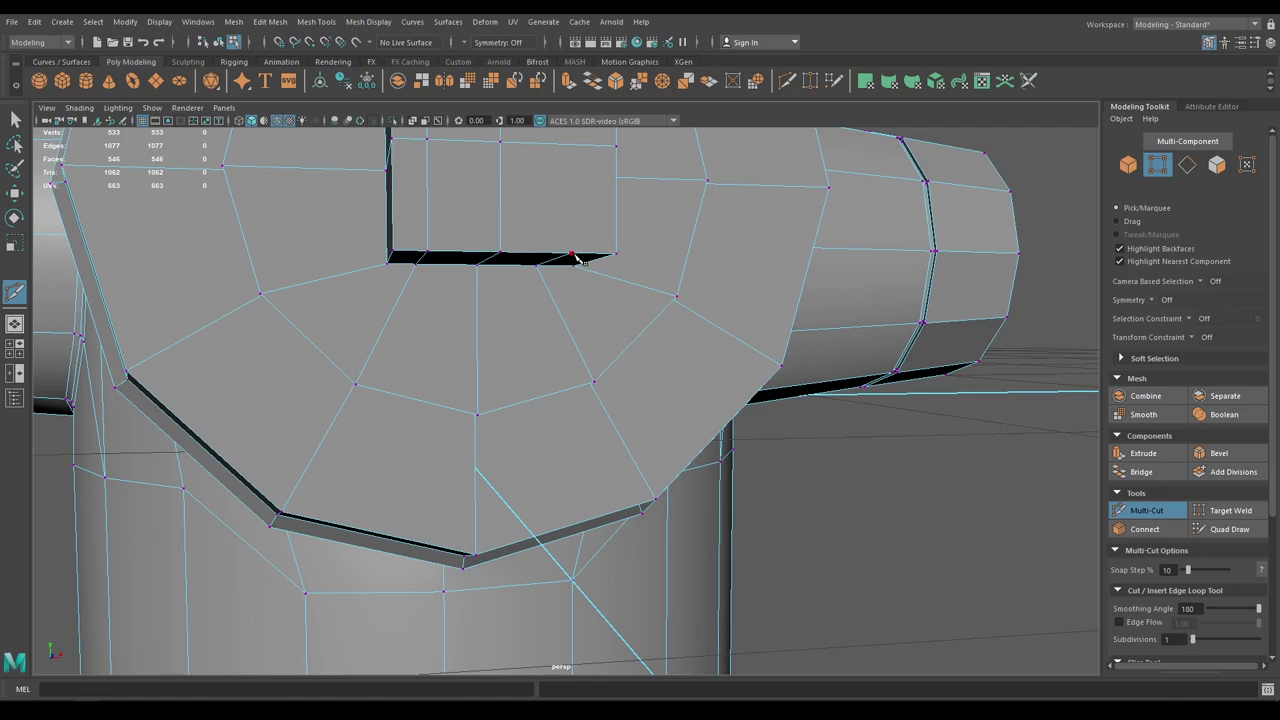
scroll(605, 340, down, 5)
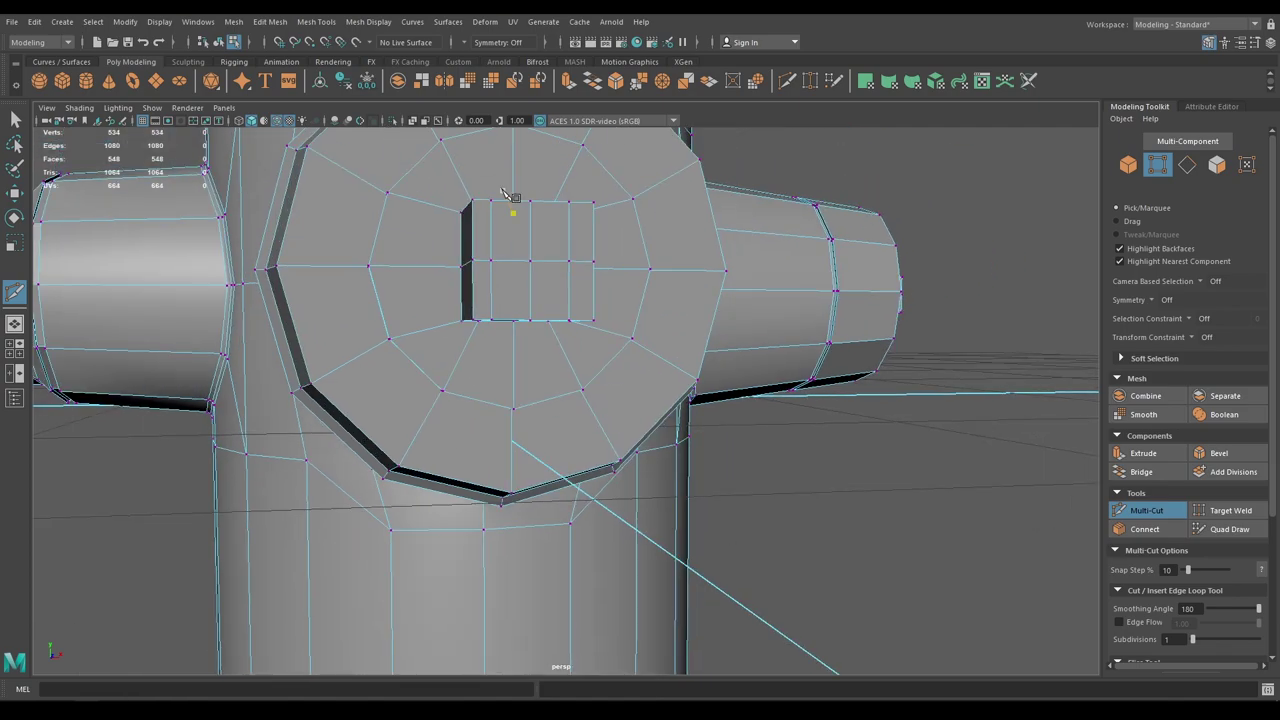
alt+drag(514, 200, 571, 334)
key(w)
Select only the front cylinder's vertices, excluding those of the main body, and merge them with a distance threshold of 0.03
scroll(590, 436, down, 5)
alt+drag(592, 440, 661, 314)
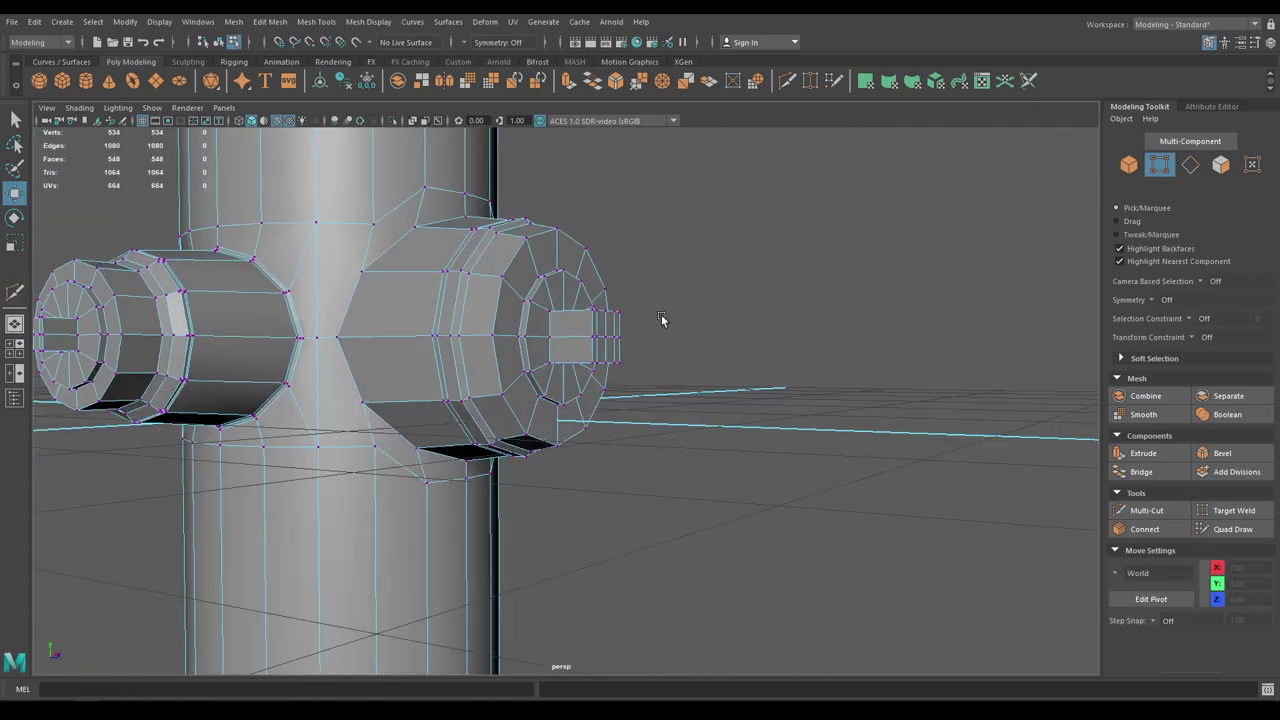
scroll(640, 370, down, 5)
scroll(628, 408, up, 5)
alt+drag(628, 408, 534, 372)
scroll(615, 610, down, 4)
key(space)
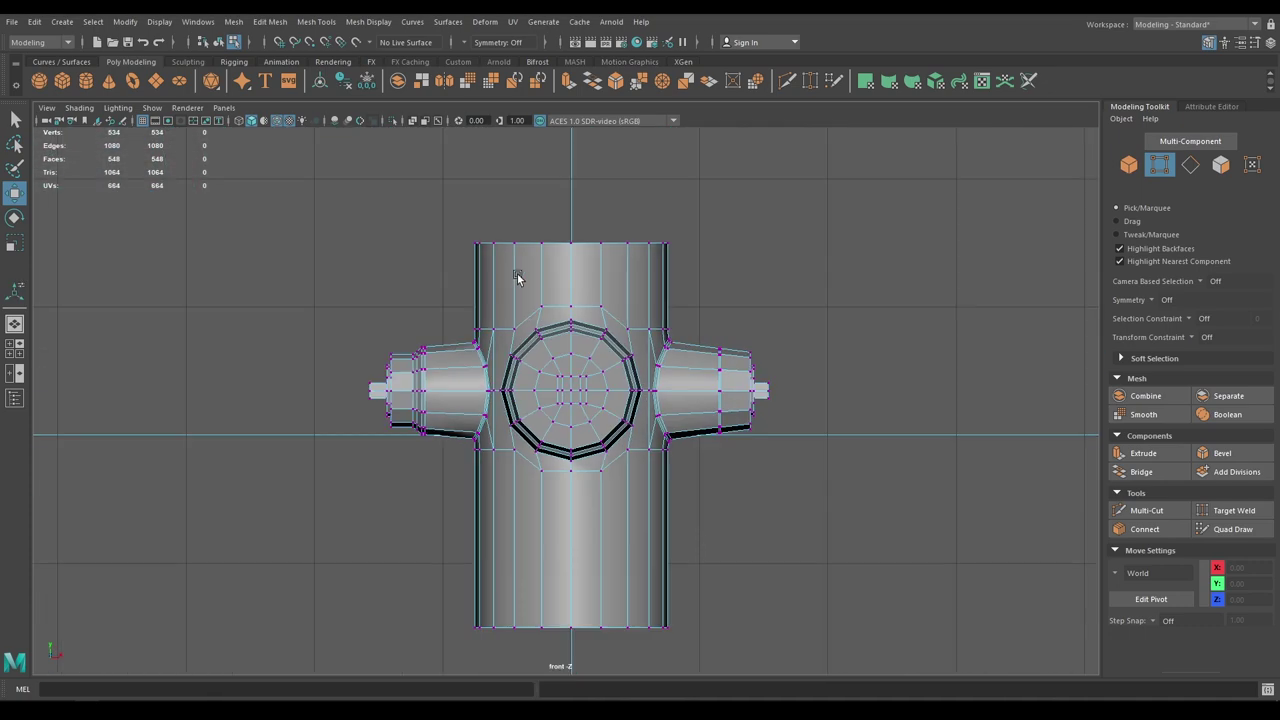
scroll(556, 420, up, 2)
drag(490, 265, 662, 514)
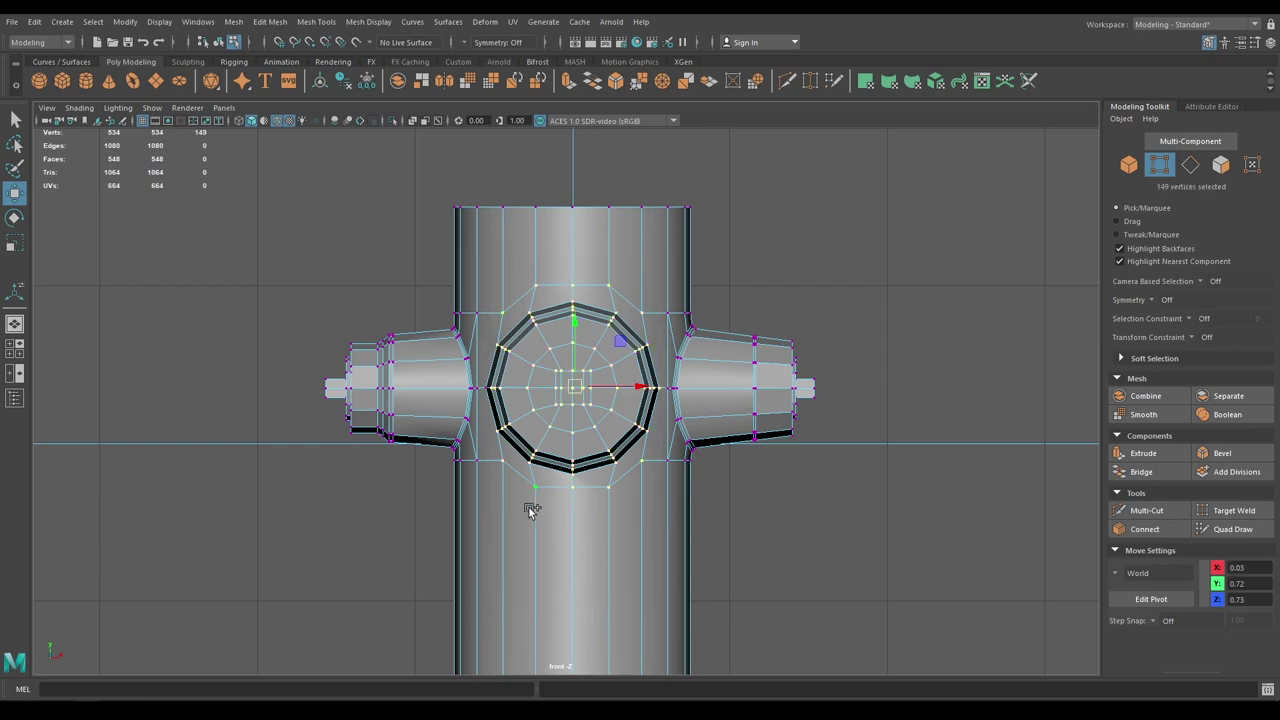
ctrl+shift+drag(475, 367, 488, 335)
key(space)
drag(488, 337, 489, 306)
alt+drag(500, 320, 684, 419)
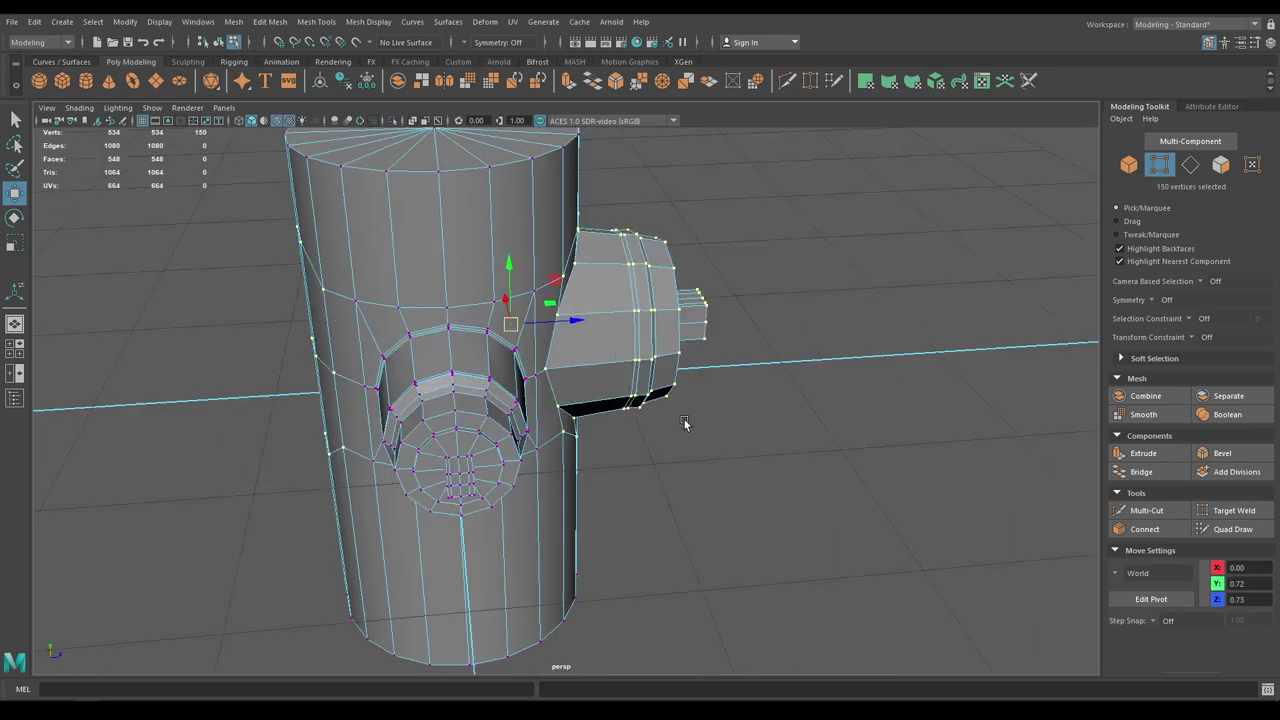
alt+right_drag(684, 419, 505, 314)
alt+drag(505, 315, 441, 222)
ctrl+drag(502, 455, 502, 455)
alt+drag(502, 455, 534, 438)
alt+right_drag(534, 438, 640, 490)
alt+drag(640, 490, 552, 584)
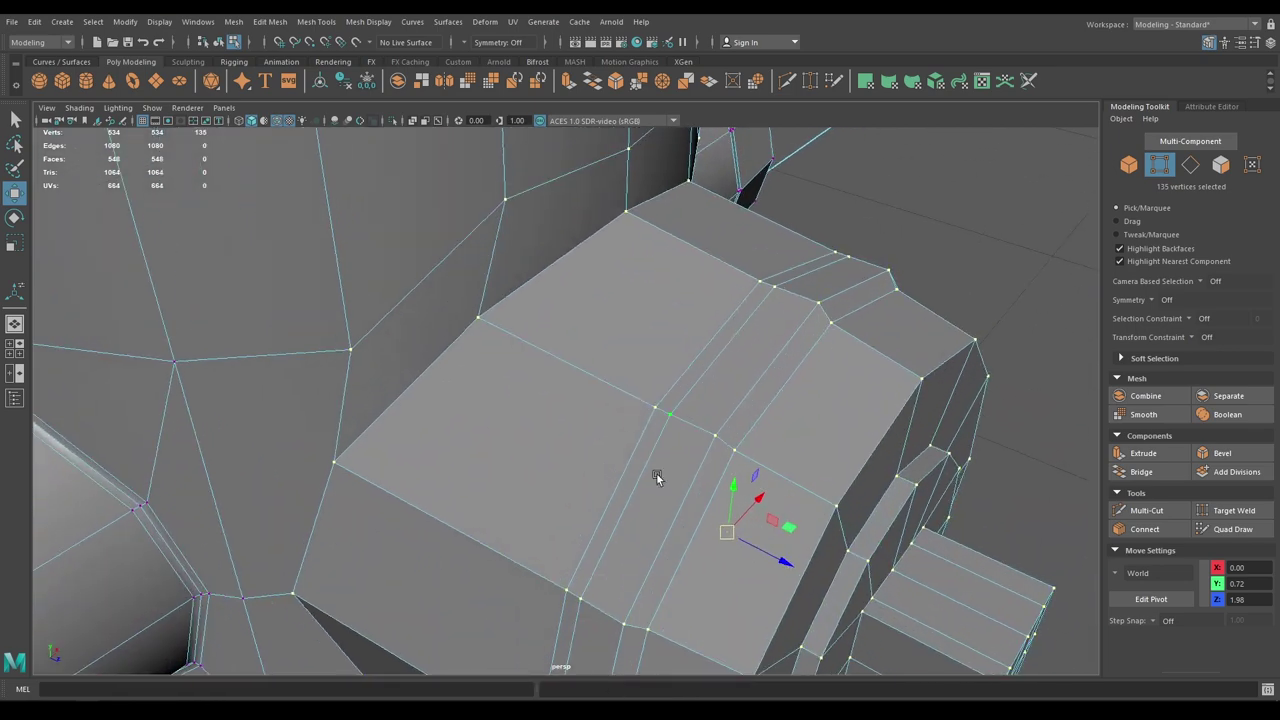
shift+right_click(662, 428)
shift+right_drag(662, 428, 706, 378)
alt+drag(620, 409, 677, 273)
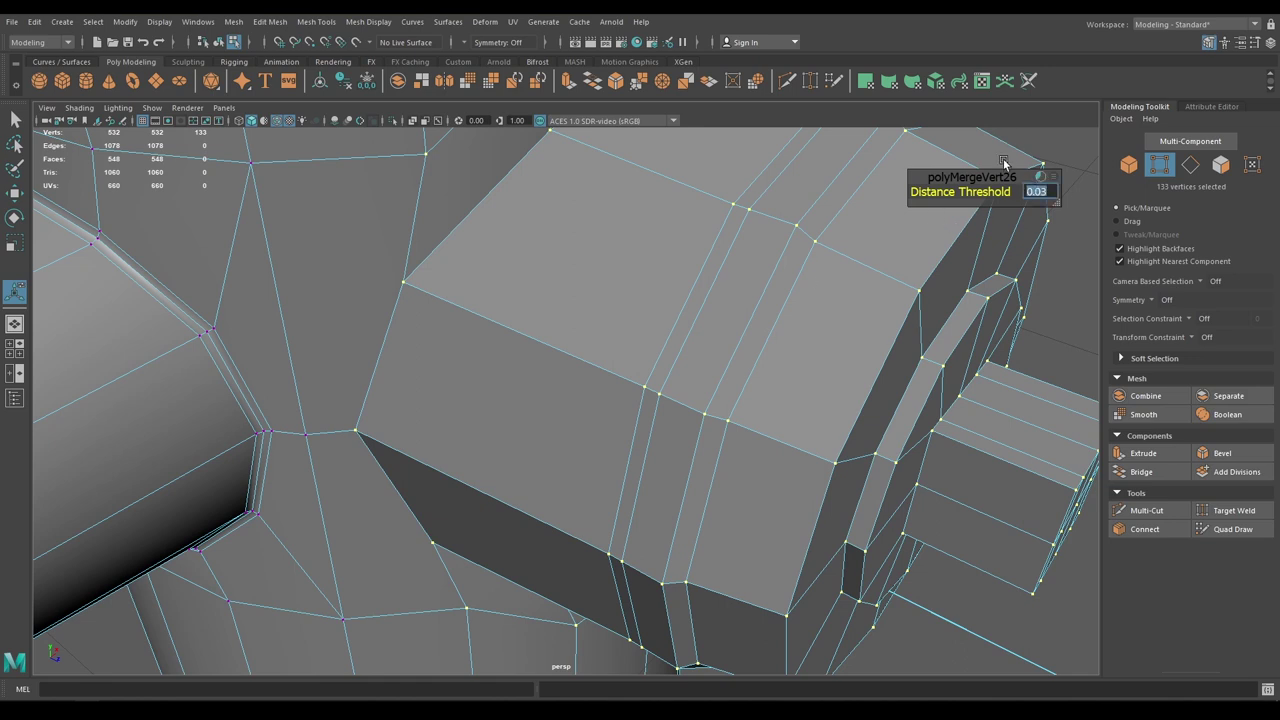
key(w)
Bevel the edge loop where the front cylinder meets the main body with fraction 0.25 and 2 segments
right_drag(757, 247, 748, 189)
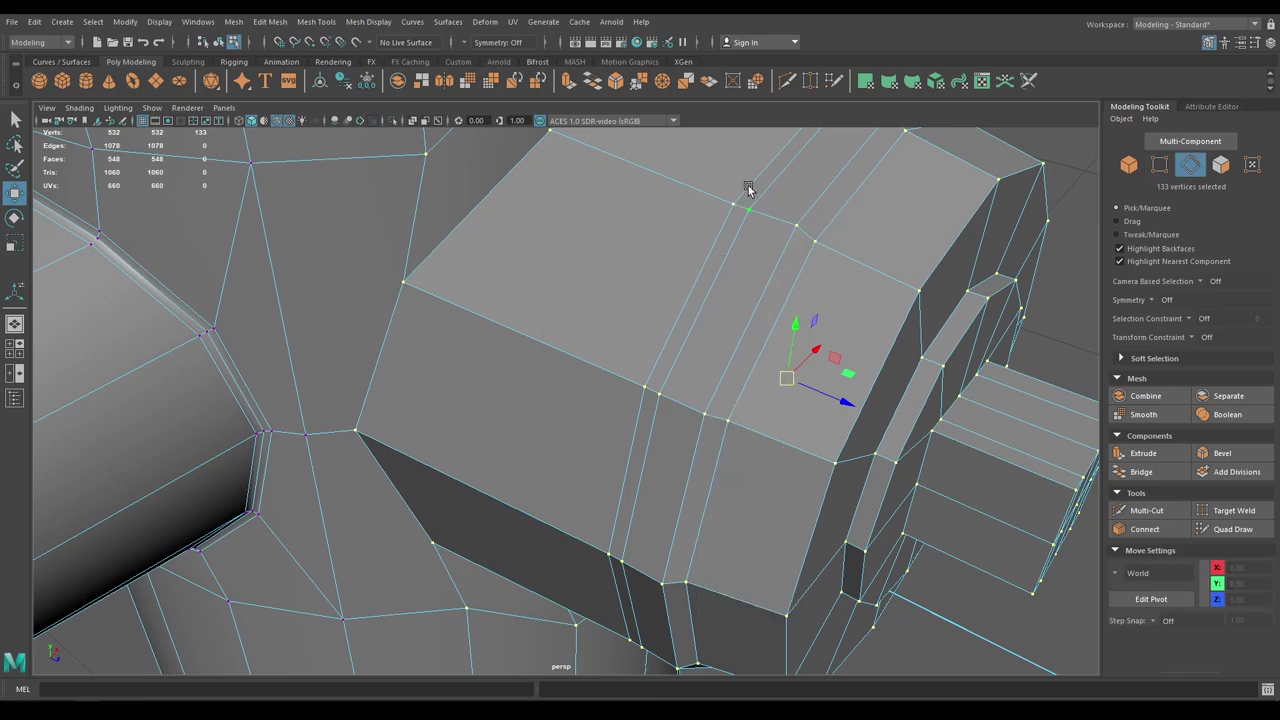
double_click(449, 252)
alt+drag(450, 256, 631, 349)
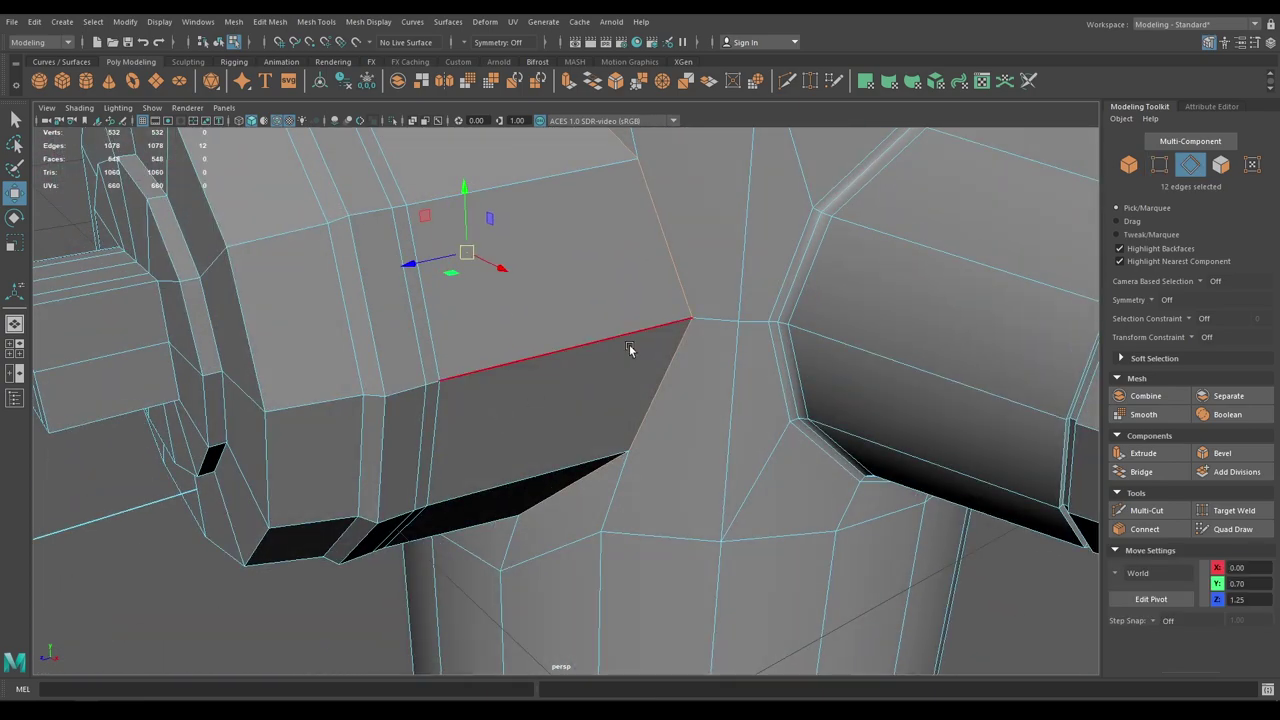
shift+right_drag(648, 327, 727, 325)
alt+drag(816, 248, 943, 285)
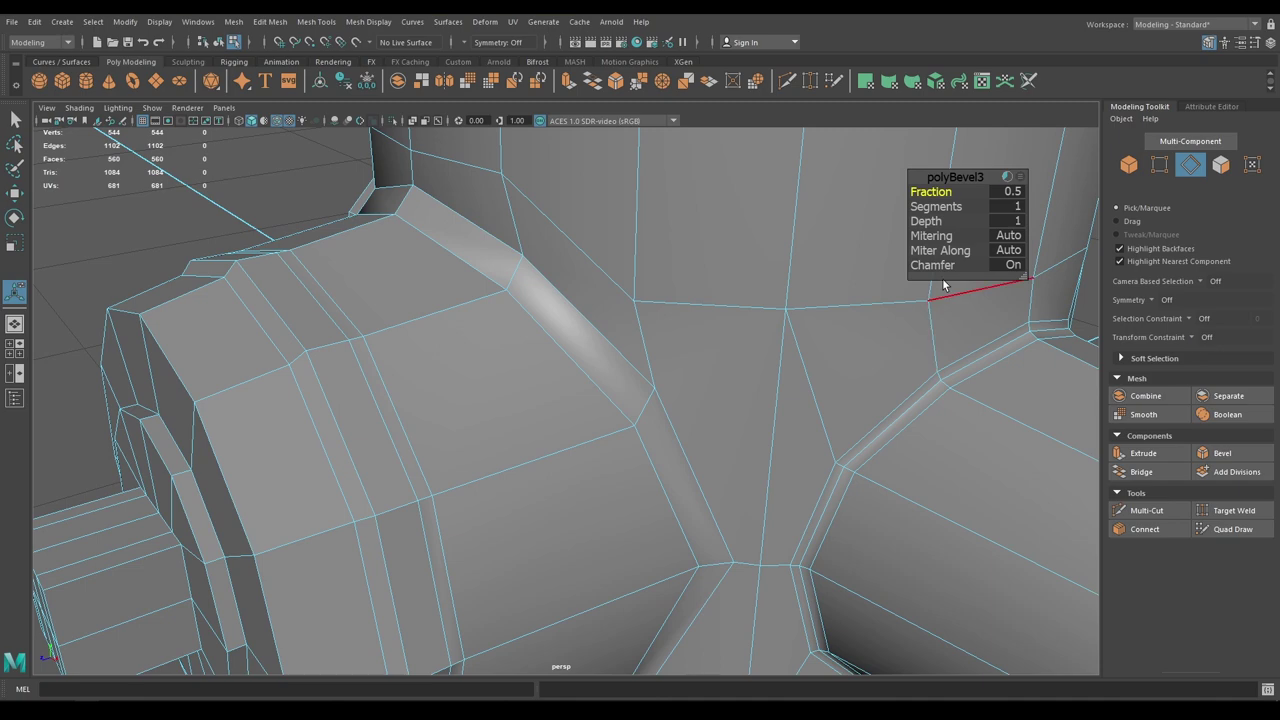
drag(941, 193, 982, 210)
alt+drag(660, 372, 868, 372)
alt+right_drag(868, 372, 756, 322)
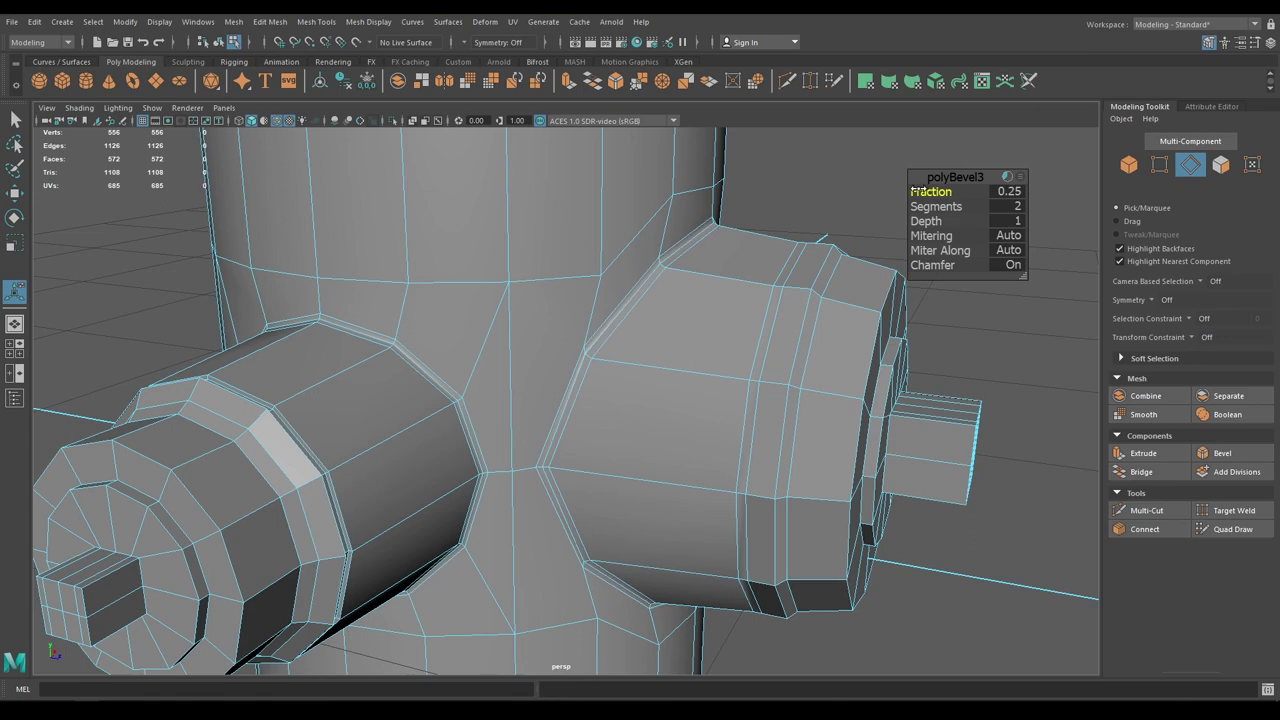
key(w)
Preview the body smoothed without its wireframe overlay and examine the cylinder junctions, restoring the unsmoothed display
right_drag(693, 292, 780, 245)
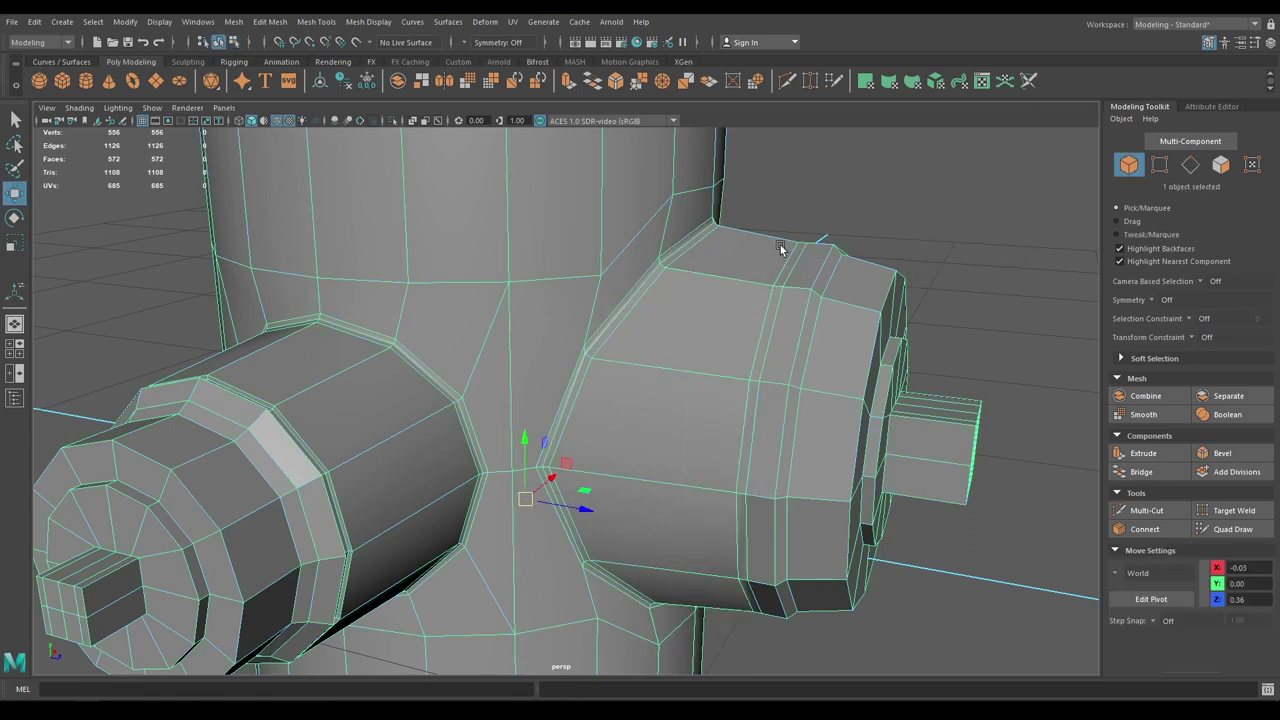
key(3)
click(898, 522)
alt+right_drag(898, 522, 756, 360)
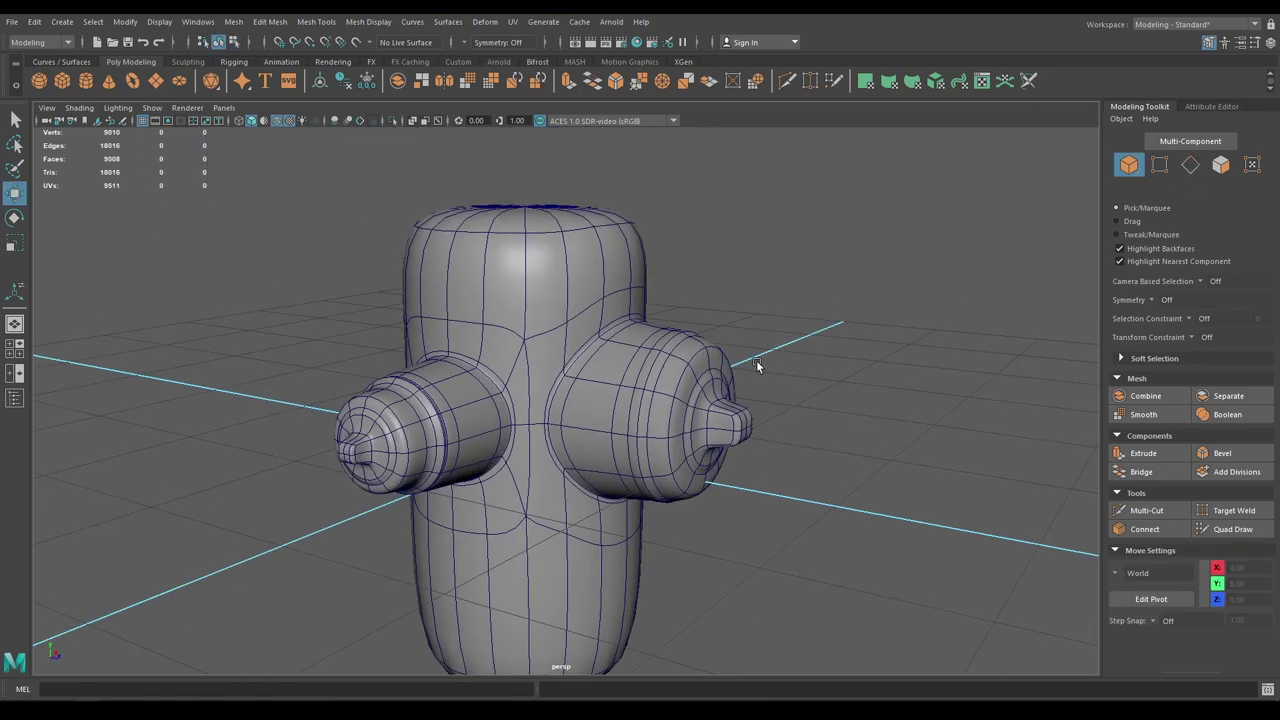
click(276, 120)
alt+drag(476, 318, 550, 390)
alt+right_drag(550, 390, 606, 626)
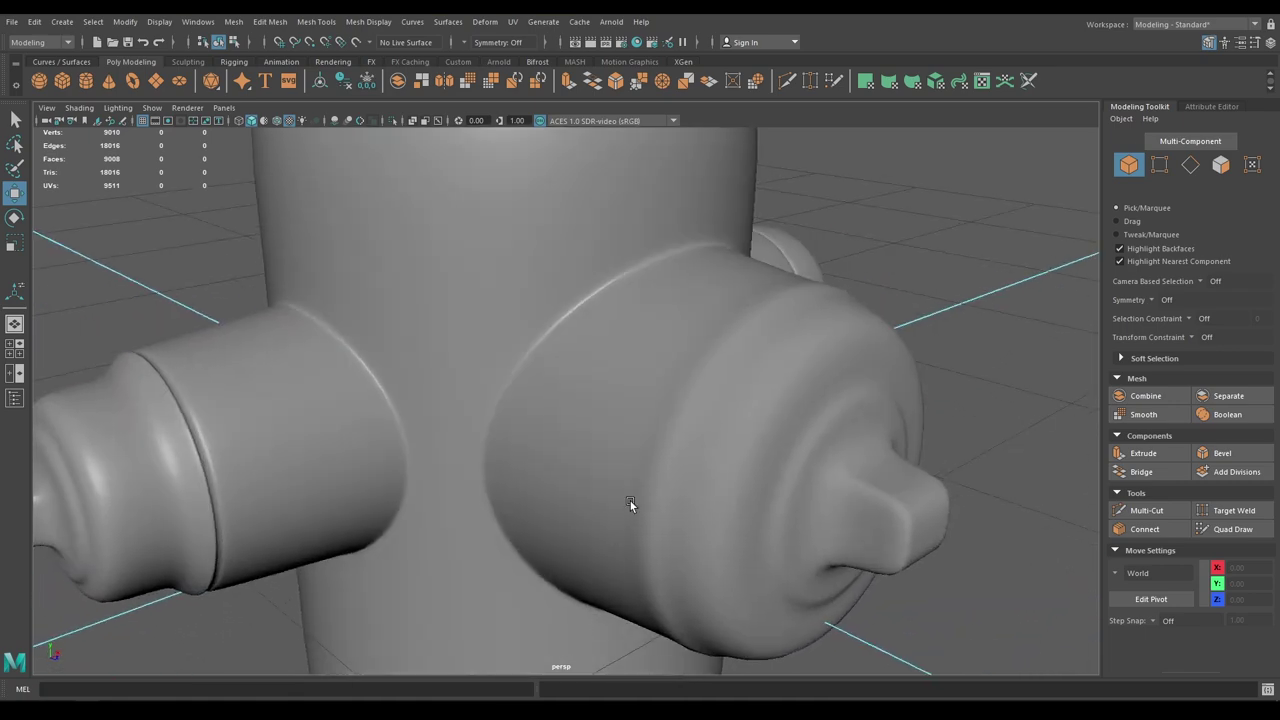
click(630, 501)
key(1)
Extrude the narrow ring of faces around the front cylinder inward by about 0.04 to form a groove behind the cap
alt+drag(630, 501, 740, 510)
alt+middle_drag(740, 510, 506, 454)
alt+right_drag(506, 454, 554, 376)
click(522, 371)
shift+double_click(511, 510)
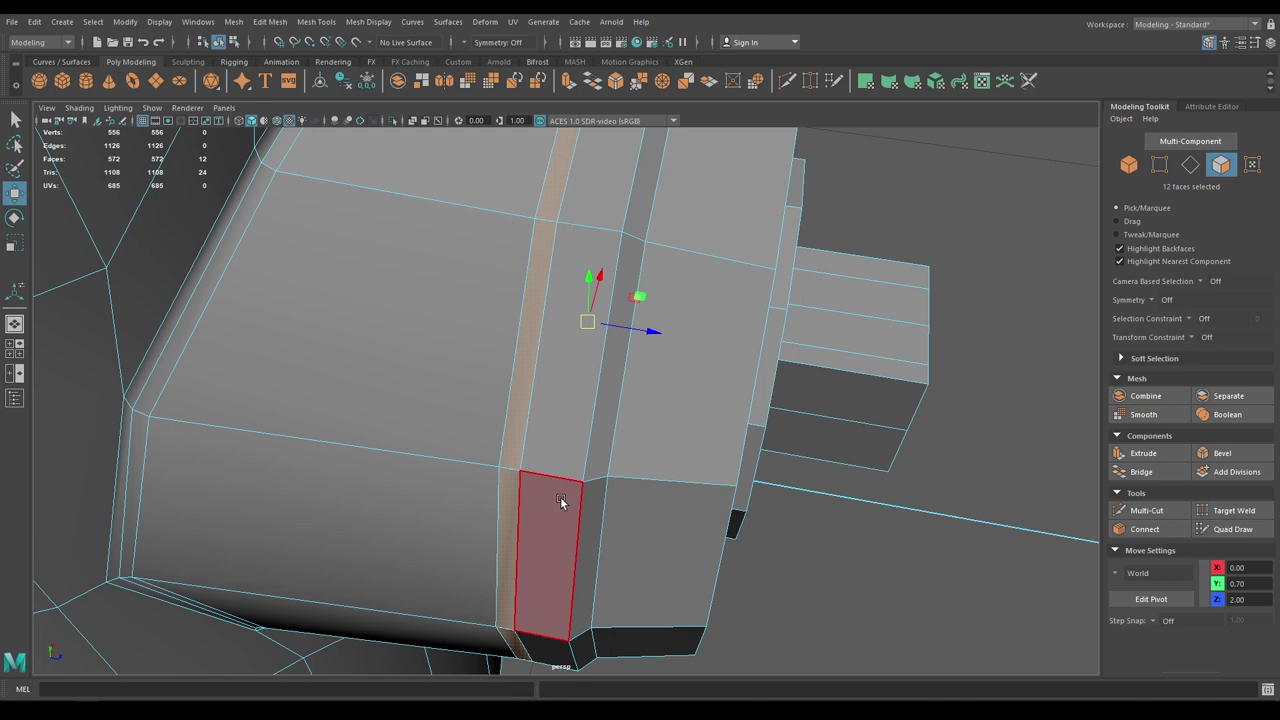
key(ctrl+e)
click(931, 206)
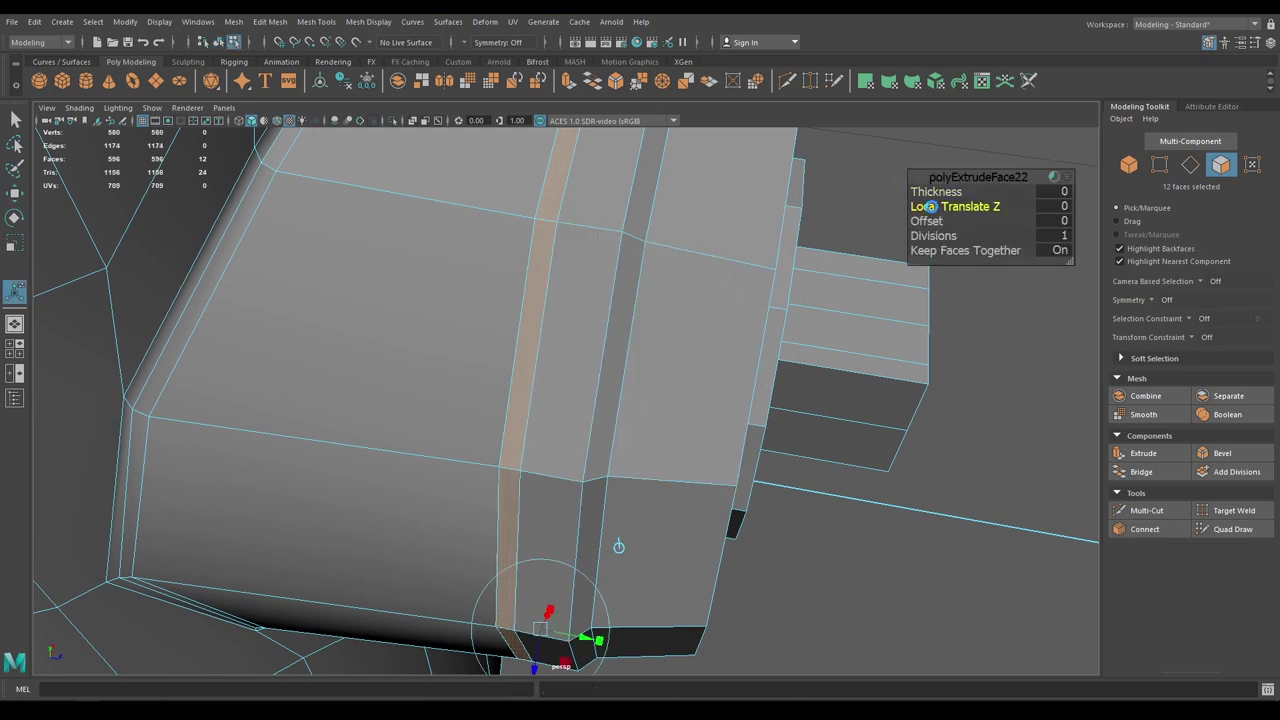
drag(931, 206, 921, 206)
alt+drag(842, 262, 838, 457)
alt+middle_drag(838, 457, 874, 590)
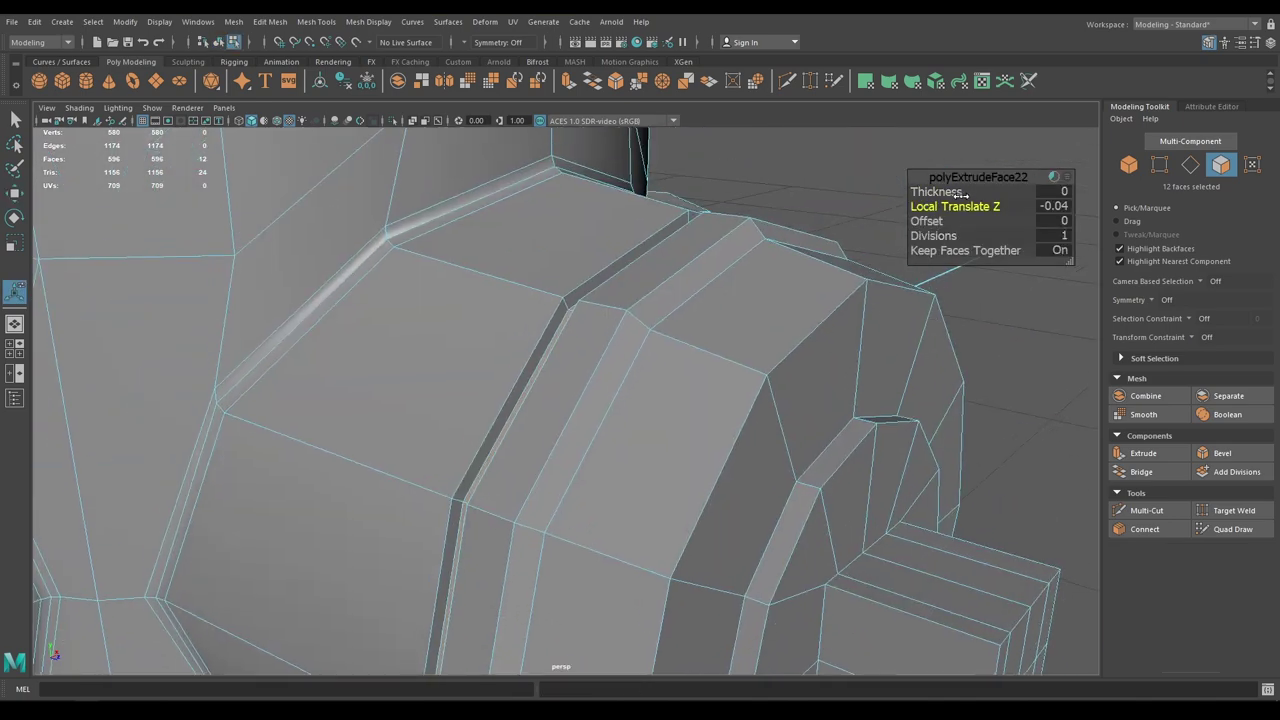
drag(949, 206, 951, 206)
alt+right_drag(905, 292, 825, 286)
alt+drag(825, 286, 854, 286)
key(w)
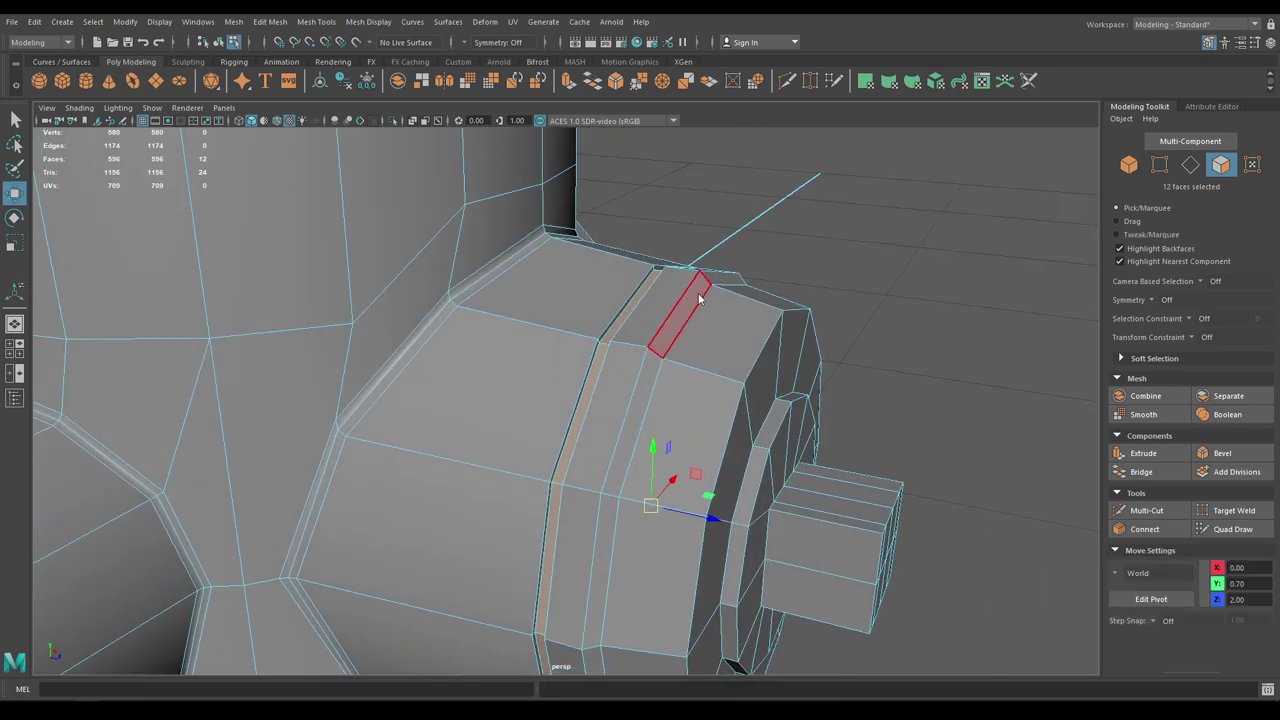
Return to object mode and examine the whole body from several angles
right_drag(700, 298, 755, 380)
click(797, 246)
alt+drag(755, 380, 603, 423)
click(618, 507)
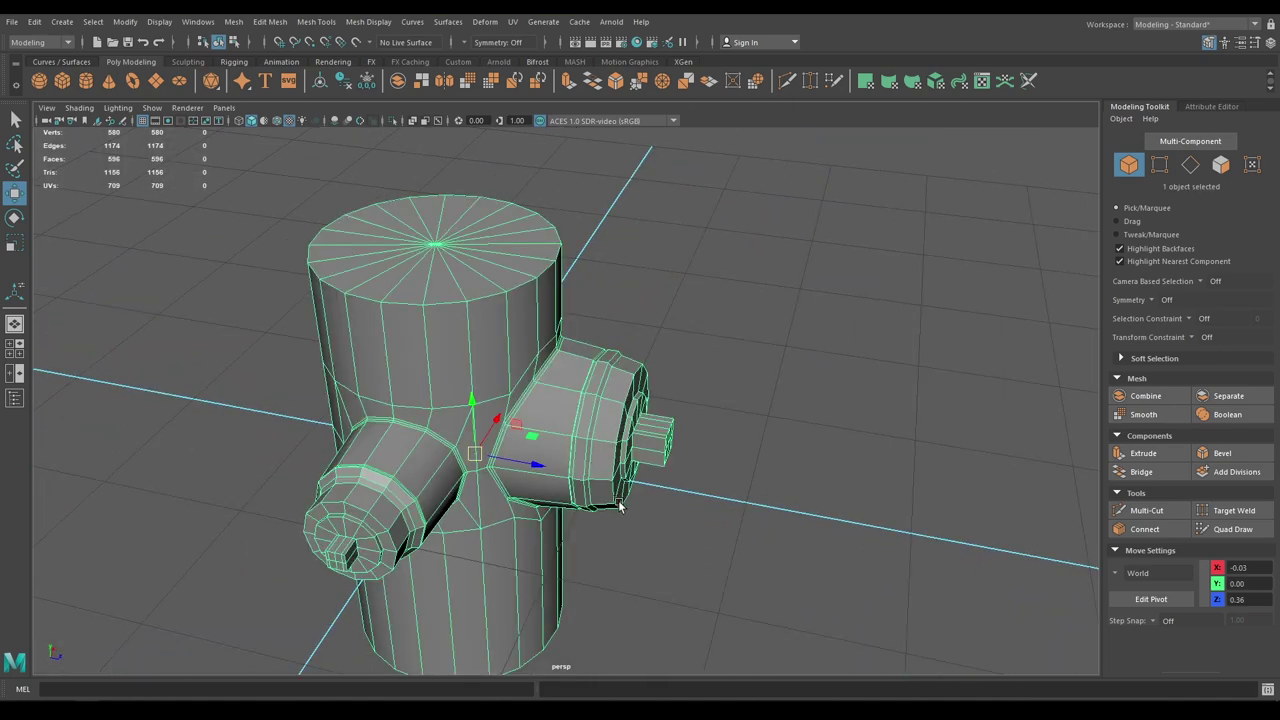
alt+right_drag(620, 507, 645, 587)
alt+drag(645, 587, 557, 499)
alt+right_drag(557, 499, 473, 350)
alt+drag(473, 350, 424, 386)
Shorten the main cylinder by raising its bottom vertices to Y -1.67 in the front view
key(space)
drag(557, 384, 560, 424)
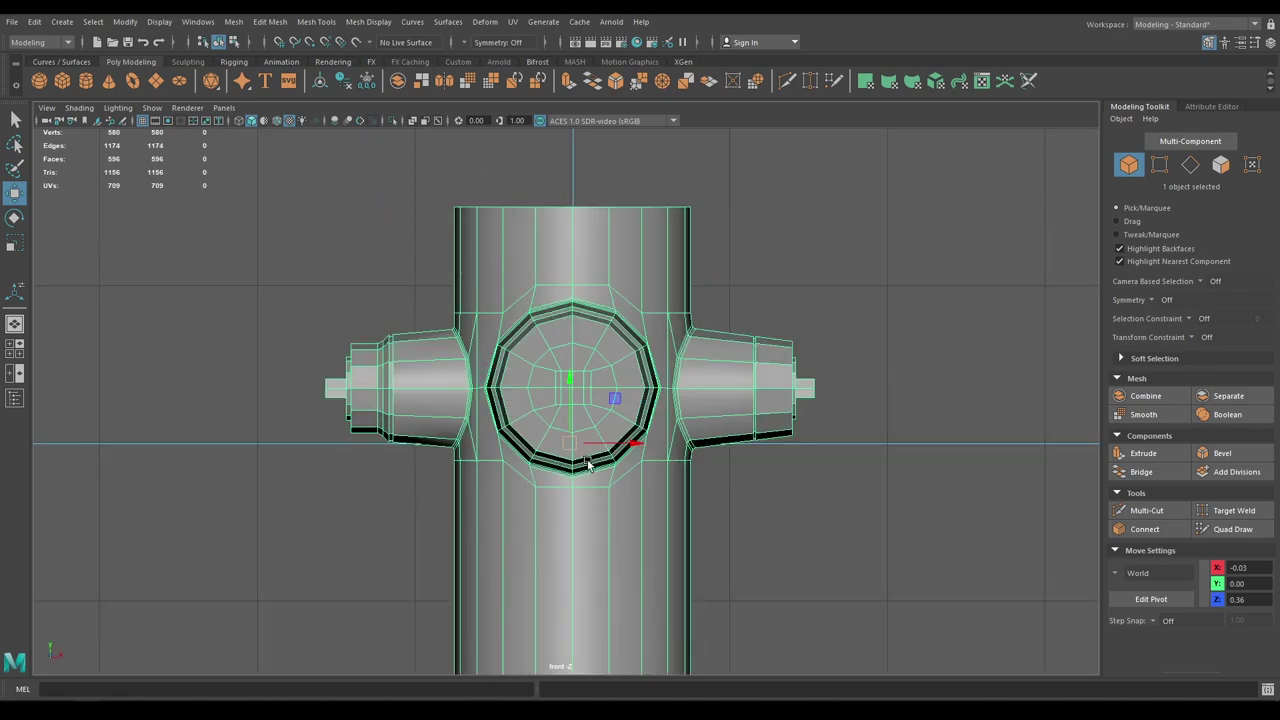
alt+middle_drag(588, 464, 651, 337)
right_drag(657, 325, 571, 327)
alt+middle_drag(640, 316, 726, 483)
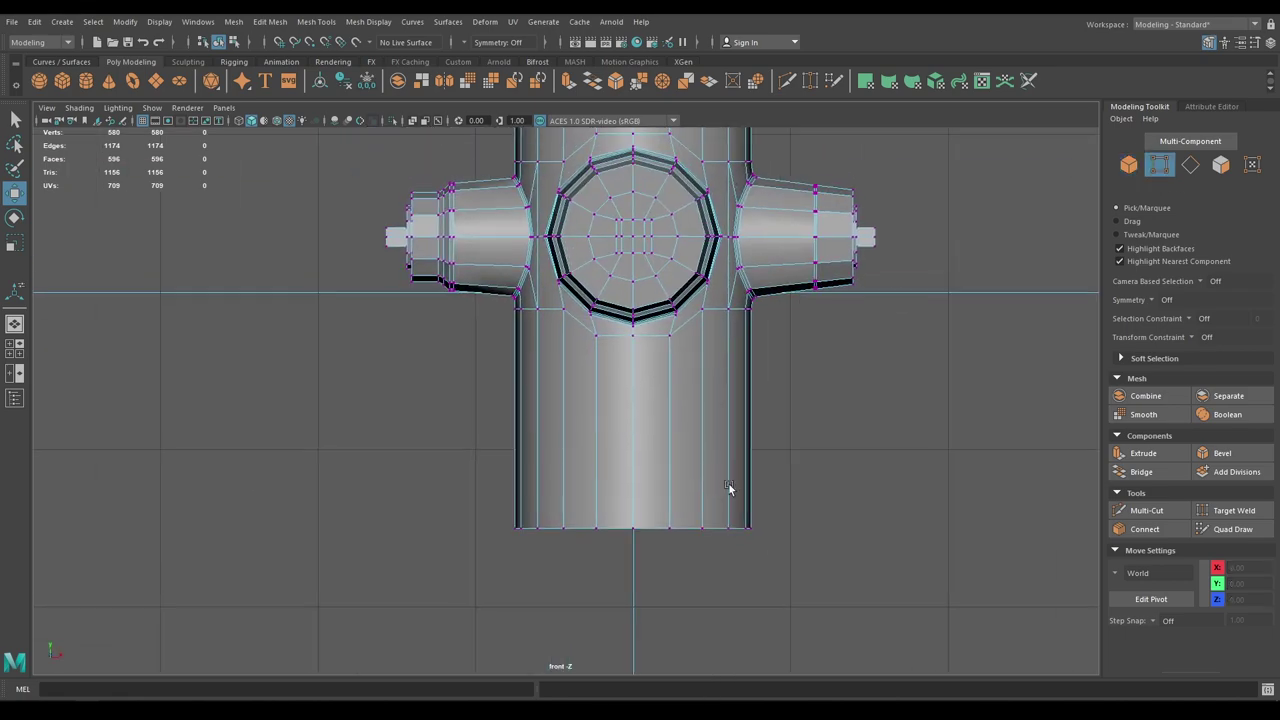
drag(857, 582, 414, 485)
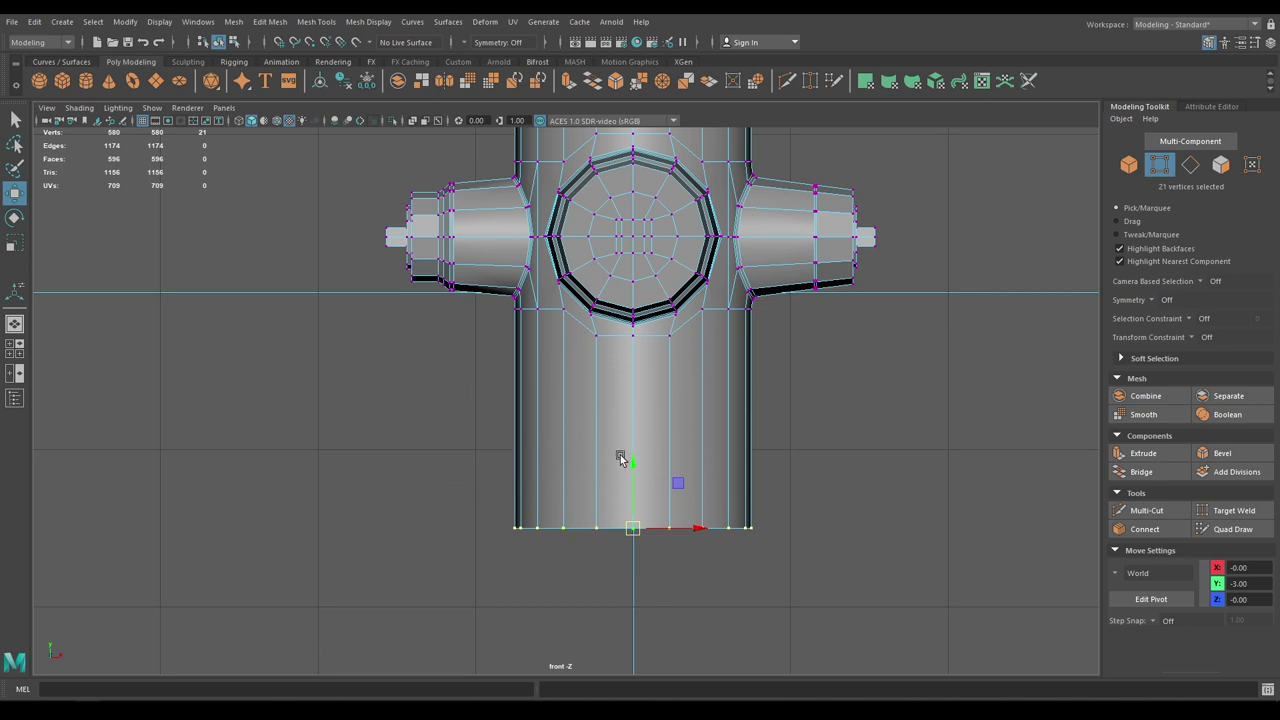
drag(636, 463, 642, 357)
Lower the main cylinder's top vertices to Y 2.93 in the front view
alt+middle_drag(642, 357, 677, 564)
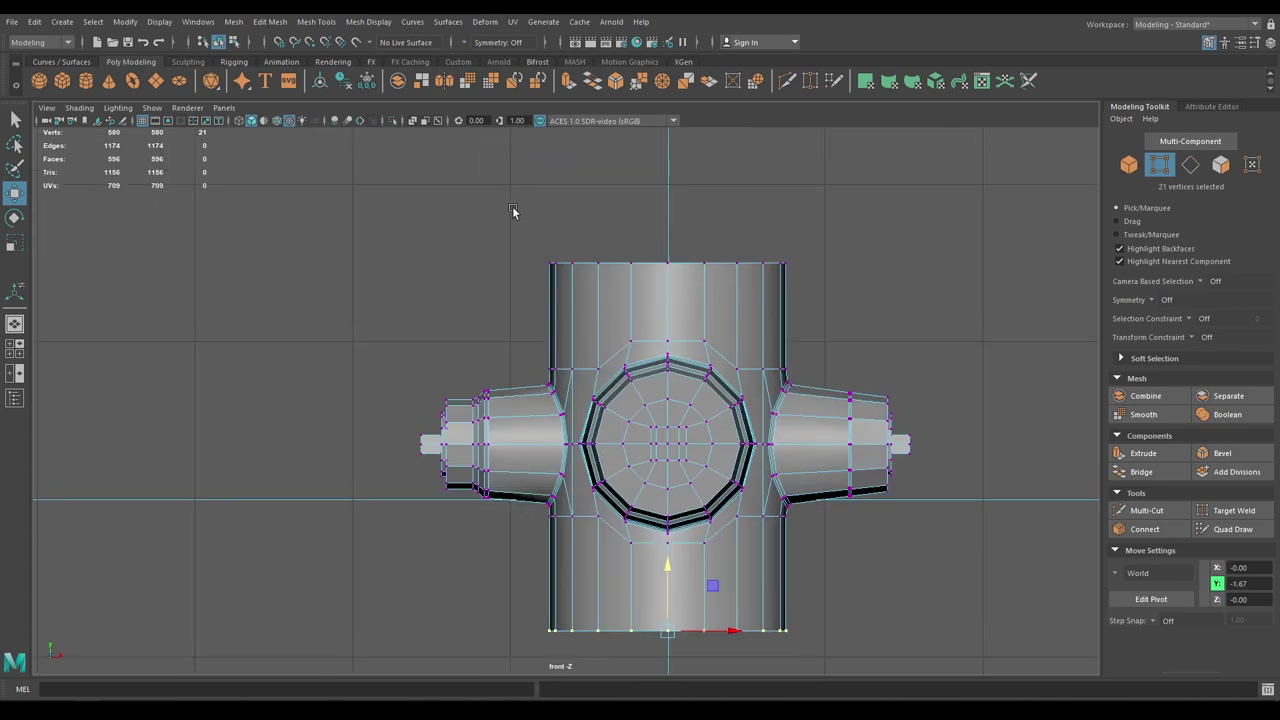
alt+middle_drag(555, 268, 550, 240)
alt+middle_drag(621, 343, 616, 325)
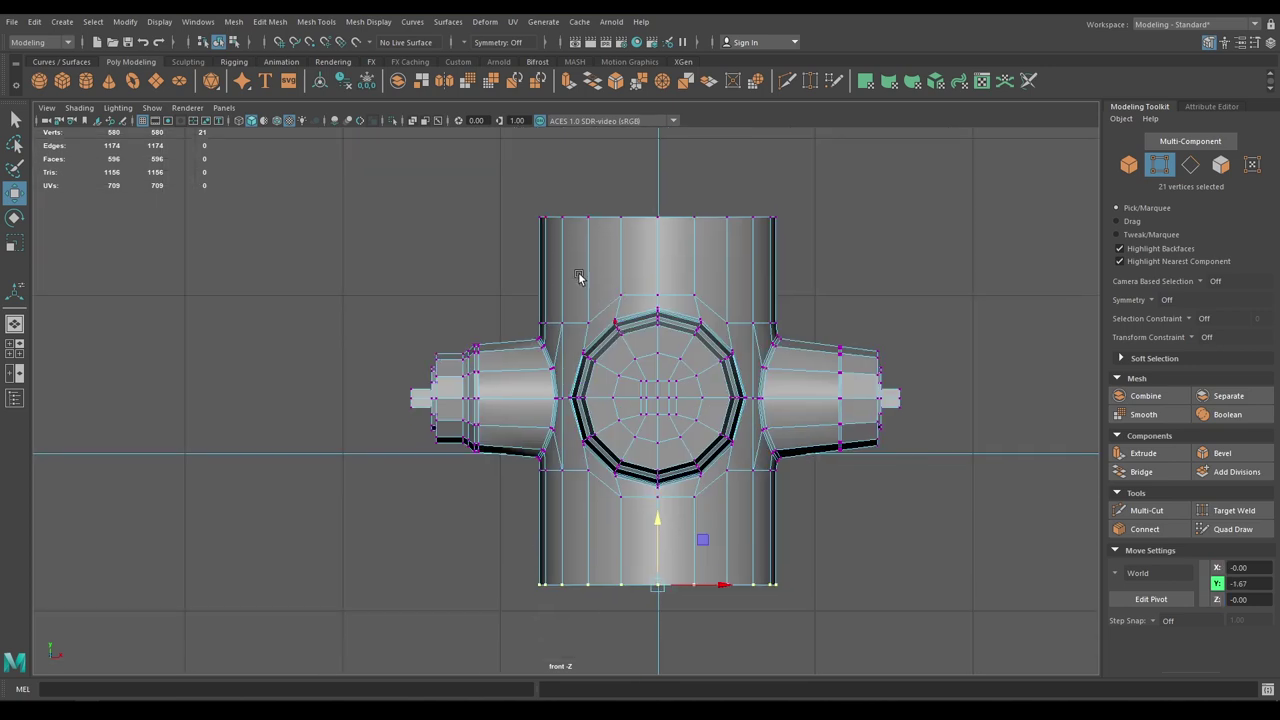
drag(467, 149, 793, 229)
drag(659, 147, 659, 161)
alt+middle_drag(695, 259, 634, 103)
alt+middle_drag(675, 420, 663, 340)
Select all the faces of the main cylinder's bottom cap and extrude them slightly downward along Y
key(space)
drag(663, 354, 661, 322)
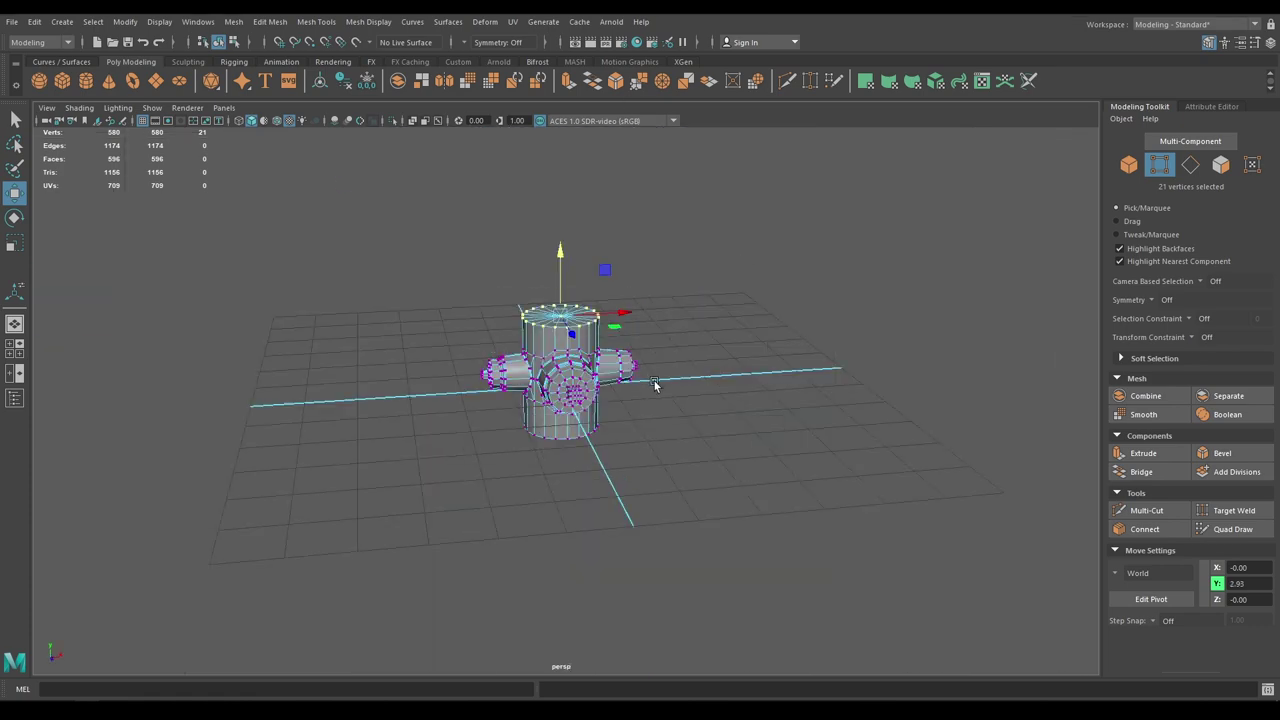
alt+drag(655, 492, 671, 451)
scroll(671, 451, up, 2)
right_drag(752, 220, 753, 260)
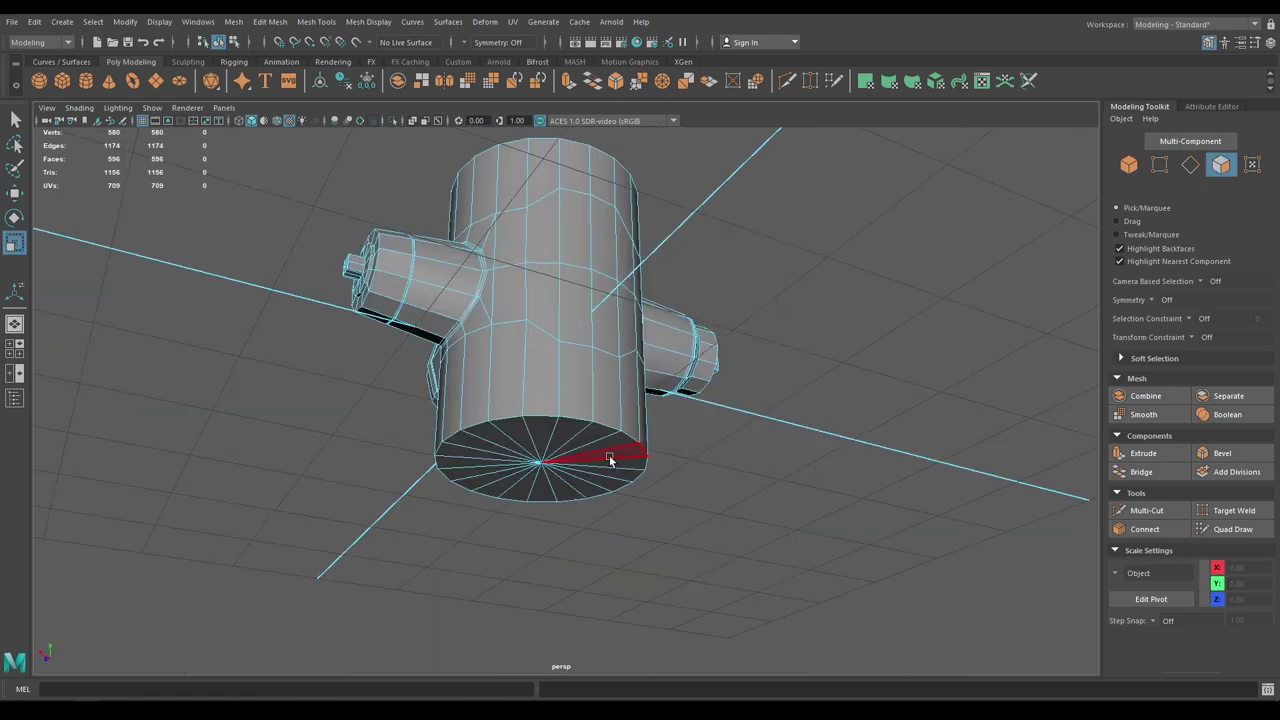
mouse_move(609, 456)
mouse_down()
mouse_move(514, 479)
mouse_move(577, 464)
mouse_move(548, 441)
mouse_move(537, 460)
mouse_up()
key(space)
scroll(609, 554, up, 3)
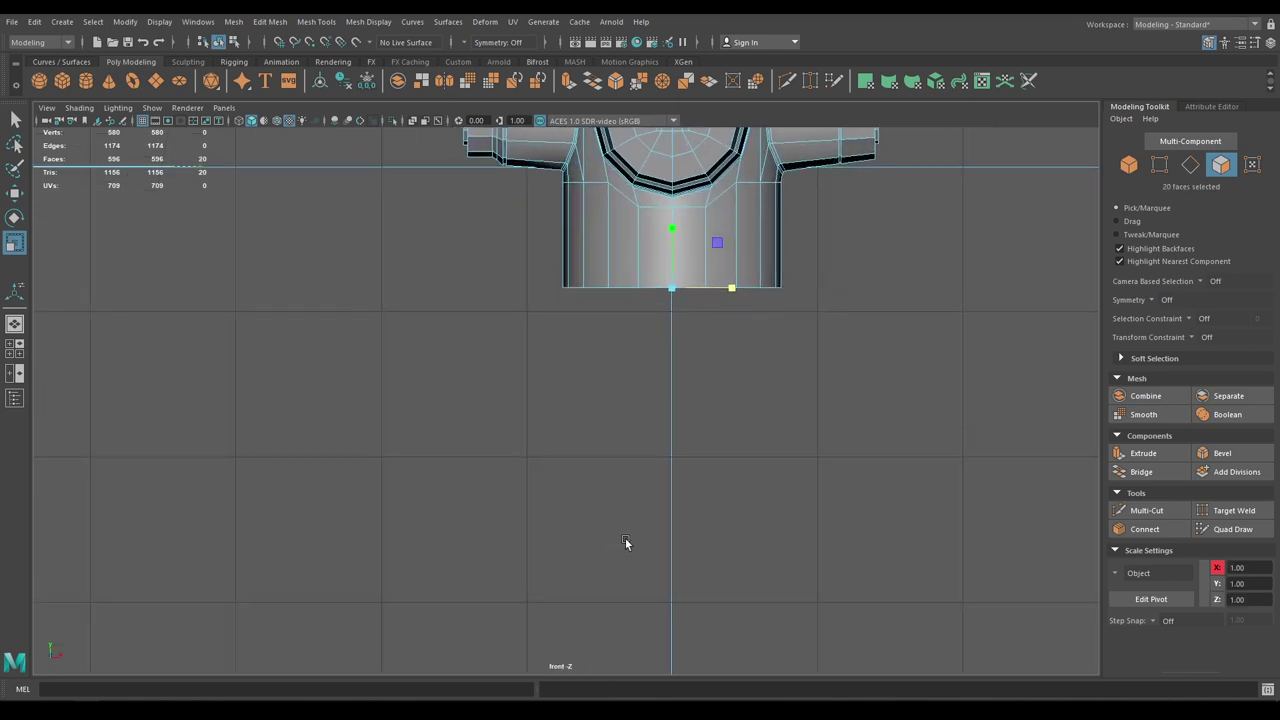
key(w)
drag(672, 232, 673, 238)
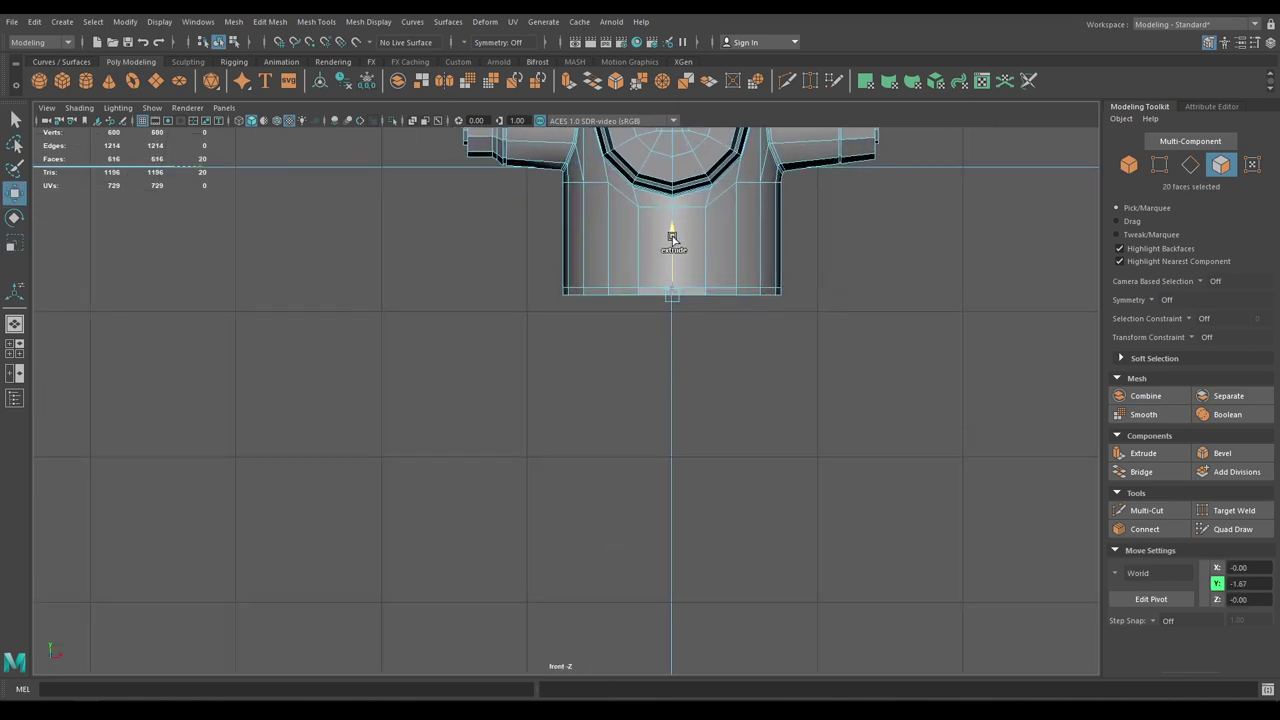
Scale the extruded bottom faces slightly outward to flare the base of the main cylinder
alt+right_drag(652, 322, 643, 369)
alt+middle_drag(643, 369, 581, 444)
alt+right_drag(581, 444, 602, 540)
key(r)
drag(627, 360, 643, 358)
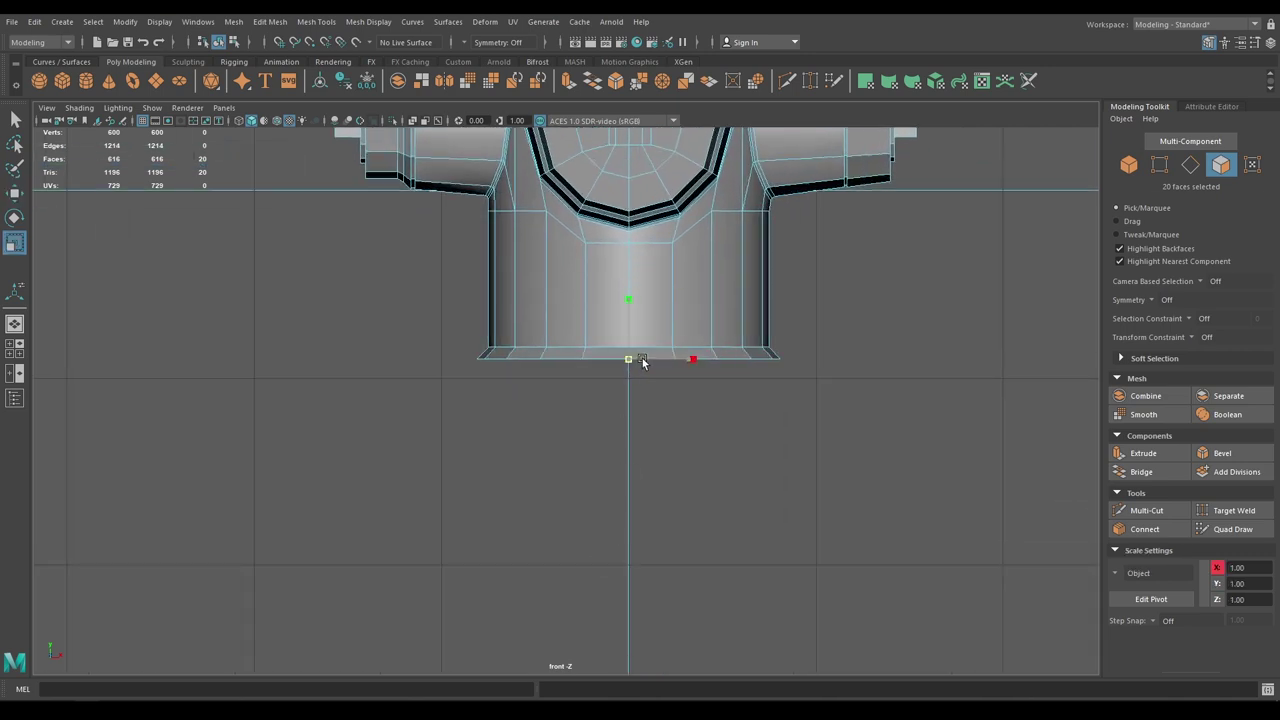
Extrude the flared base's bottom faces straight down in successive sections, forming narrow bands above a taller lower section
key(w)
shift+drag(631, 304, 630, 336)
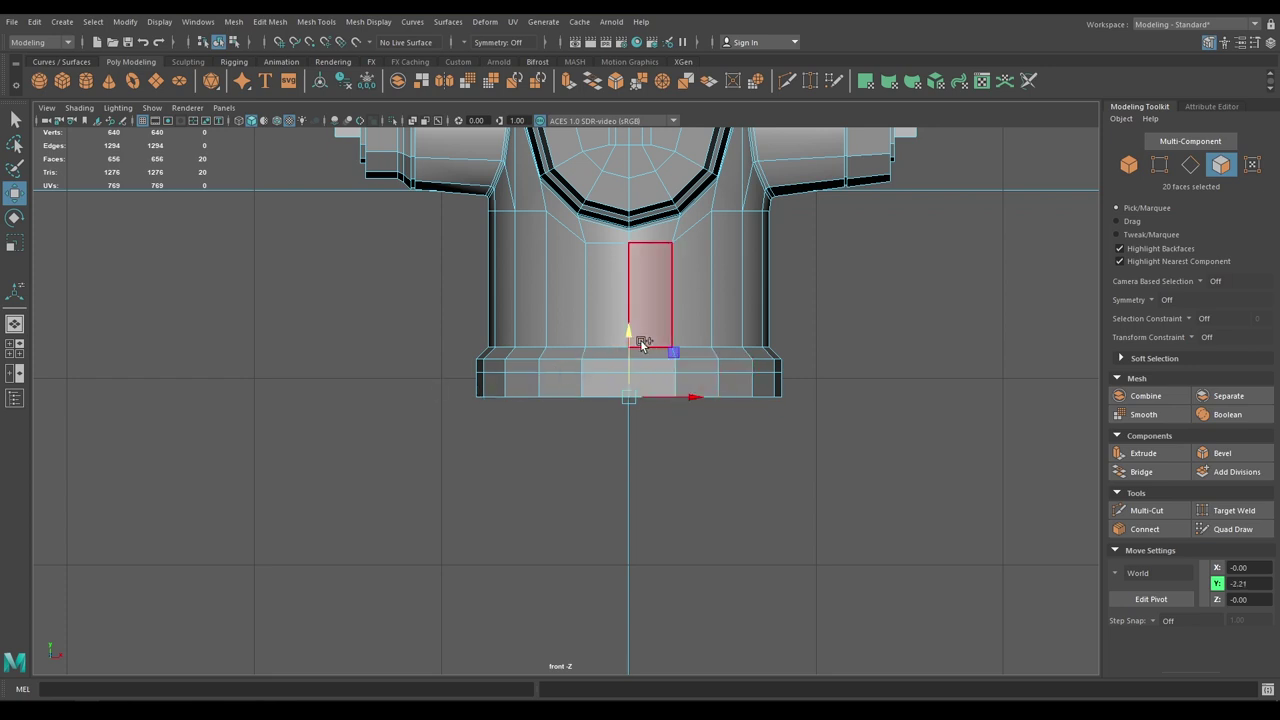
key(ctrl+e)
drag(630, 340, 644, 494)
scroll(644, 494, down, 7)
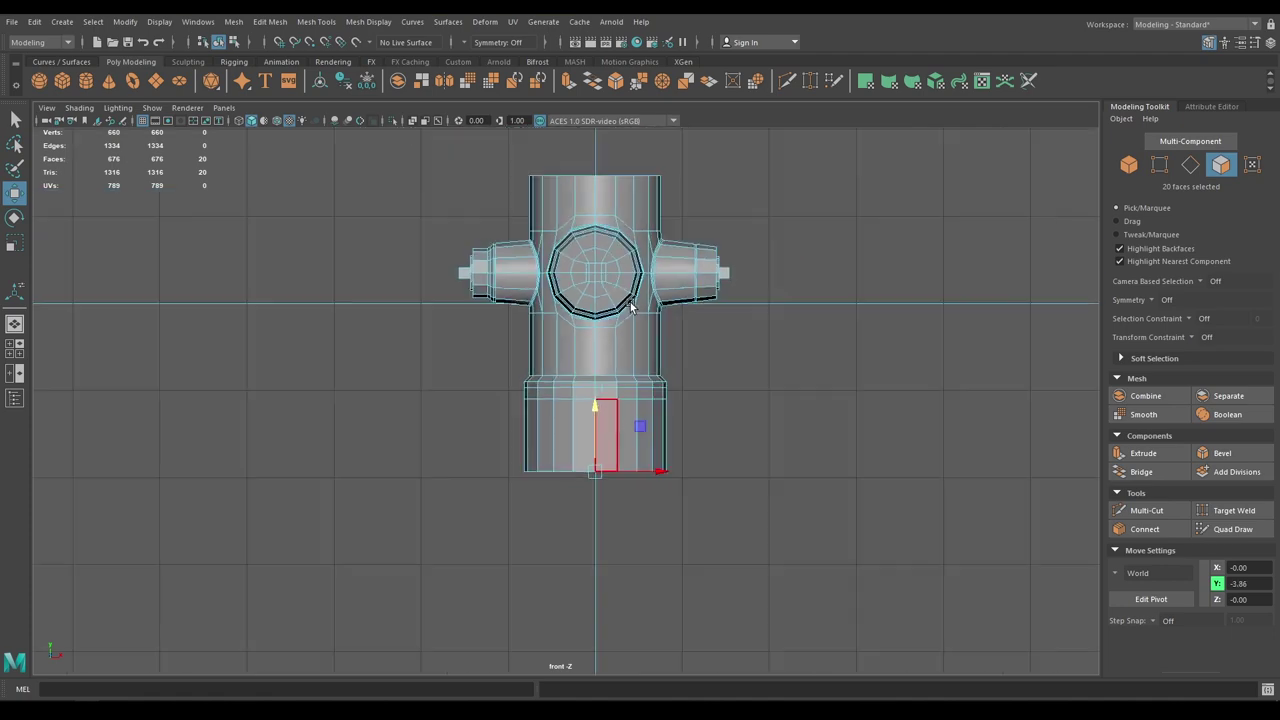
scroll(644, 480, up, 1)
drag(591, 400, 592, 375)
Extrude the face loop of the lower narrow band beneath the flare outward with a Local Translate Z of 0.1
key(space)
alt+drag(628, 428, 662, 333)
right_drag(667, 323, 668, 360)
alt+drag(591, 397, 560, 400)
click(549, 392)
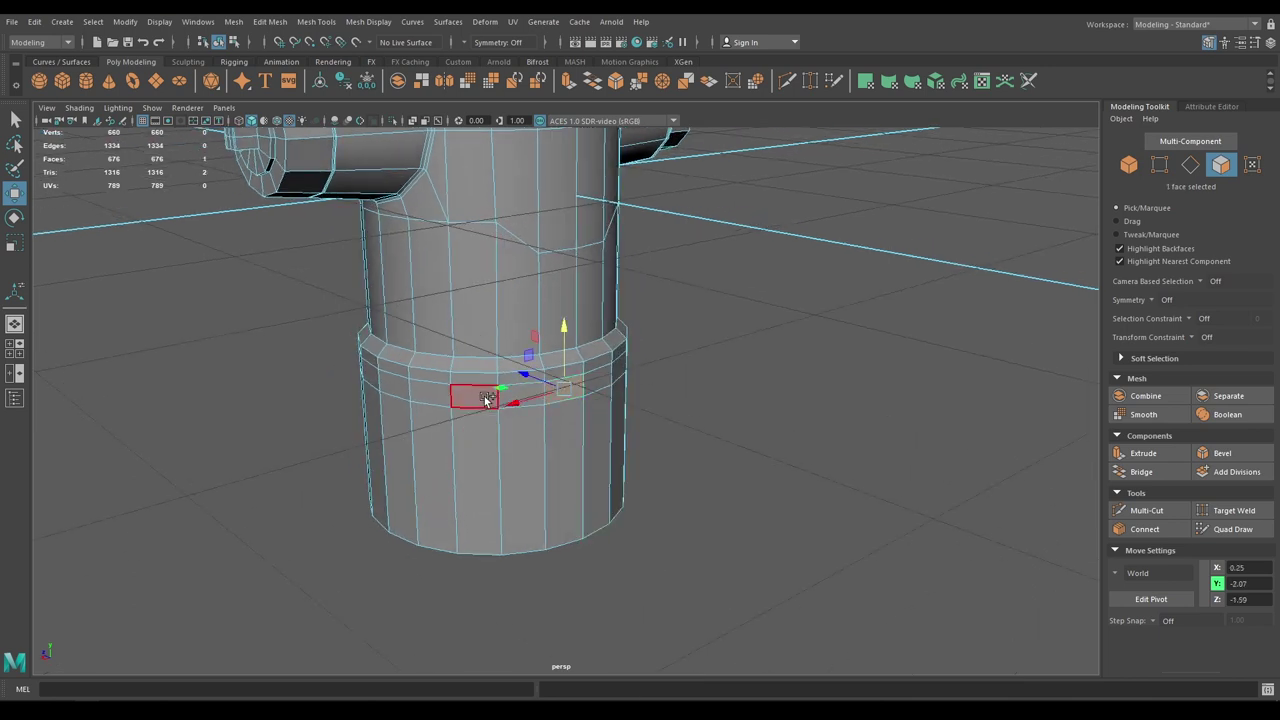
shift+double_click(482, 400)
click(573, 388)
shift+double_click(593, 386)
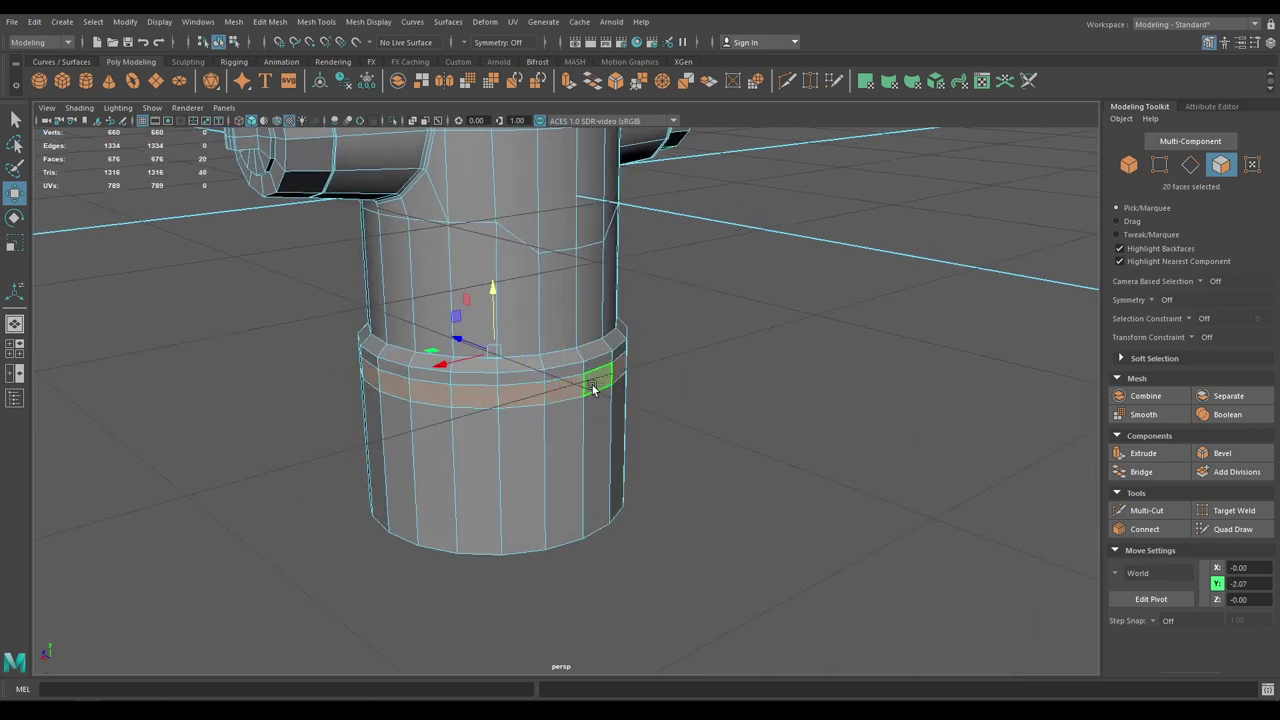
key(ctrl+e)
alt+right_drag(586, 252, 645, 531)
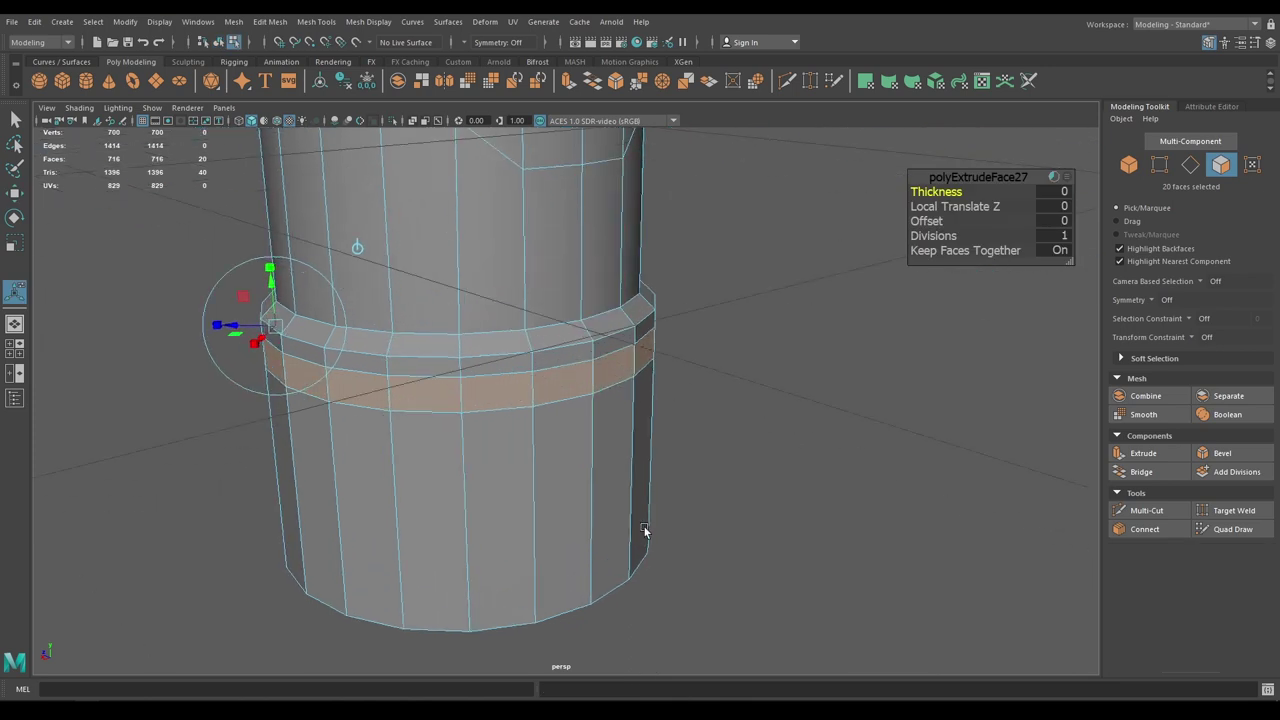
mouse_move(922, 206)
mouse_down()
mouse_move(937, 206)
mouse_move(933, 221)
mouse_up()
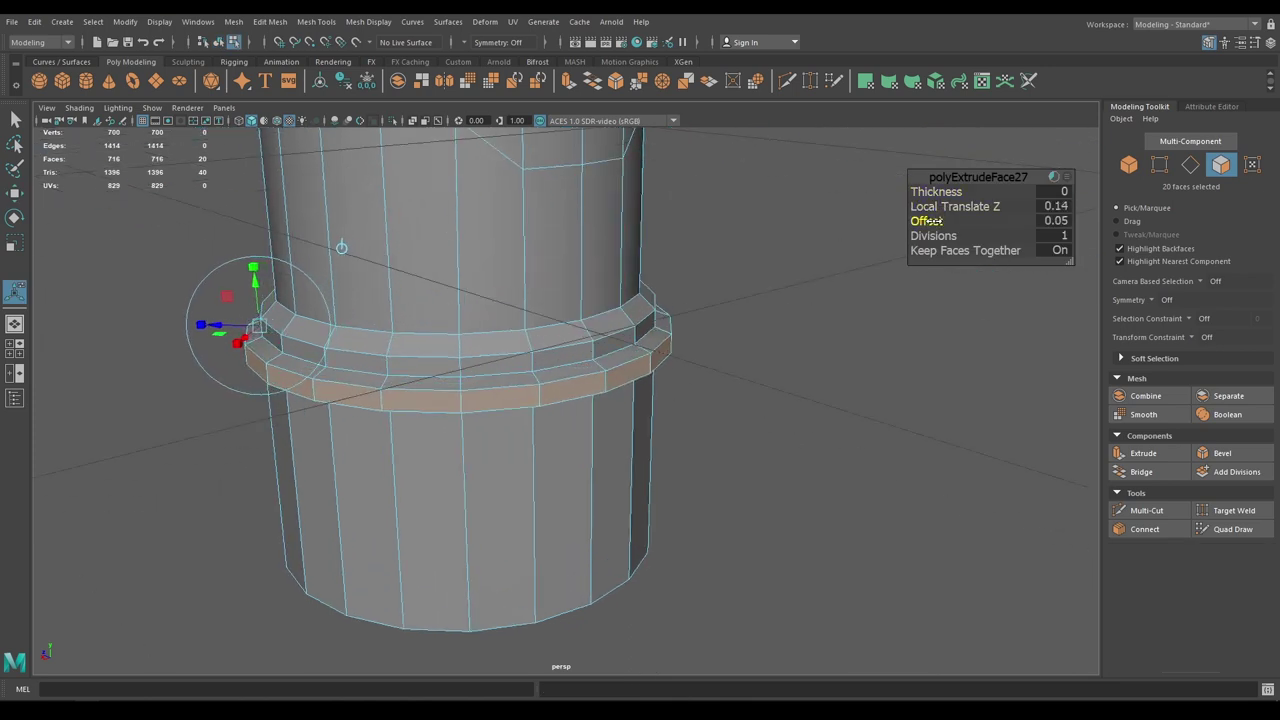
key(ctrl+z)
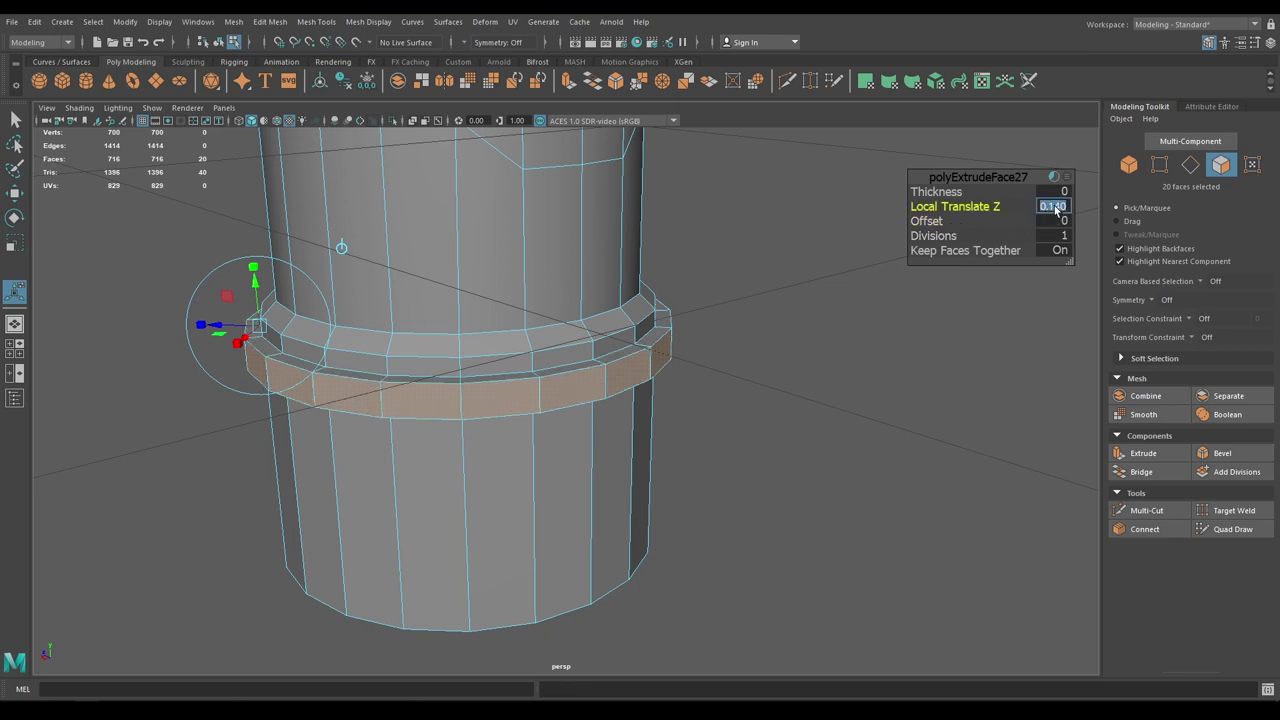
key(Return)
click(1002, 177)
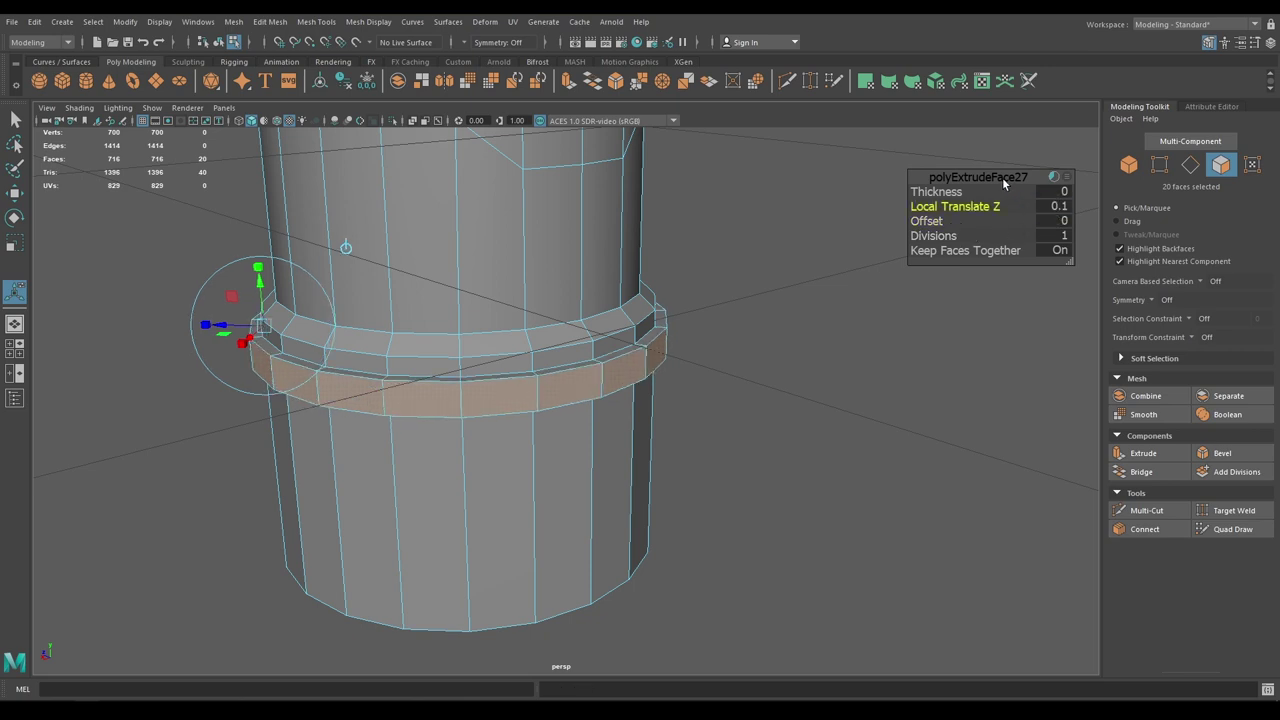
Bevel the upper and lower outer edge loops of the protruding base ring with a fraction of 0.54
key(w)
right_drag(822, 225, 821, 190)
double_click(626, 361)
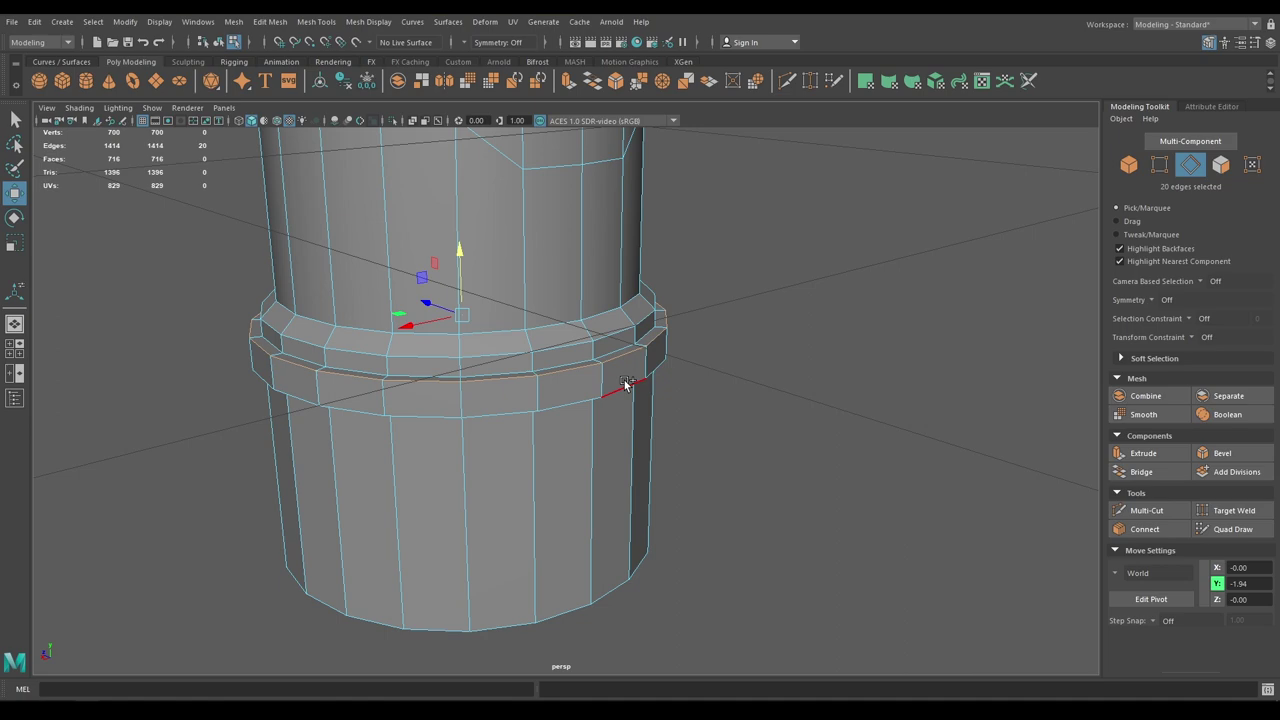
shift+double_click(626, 384)
shift+right_drag(626, 383, 697, 381)
alt+drag(652, 362, 740, 370)
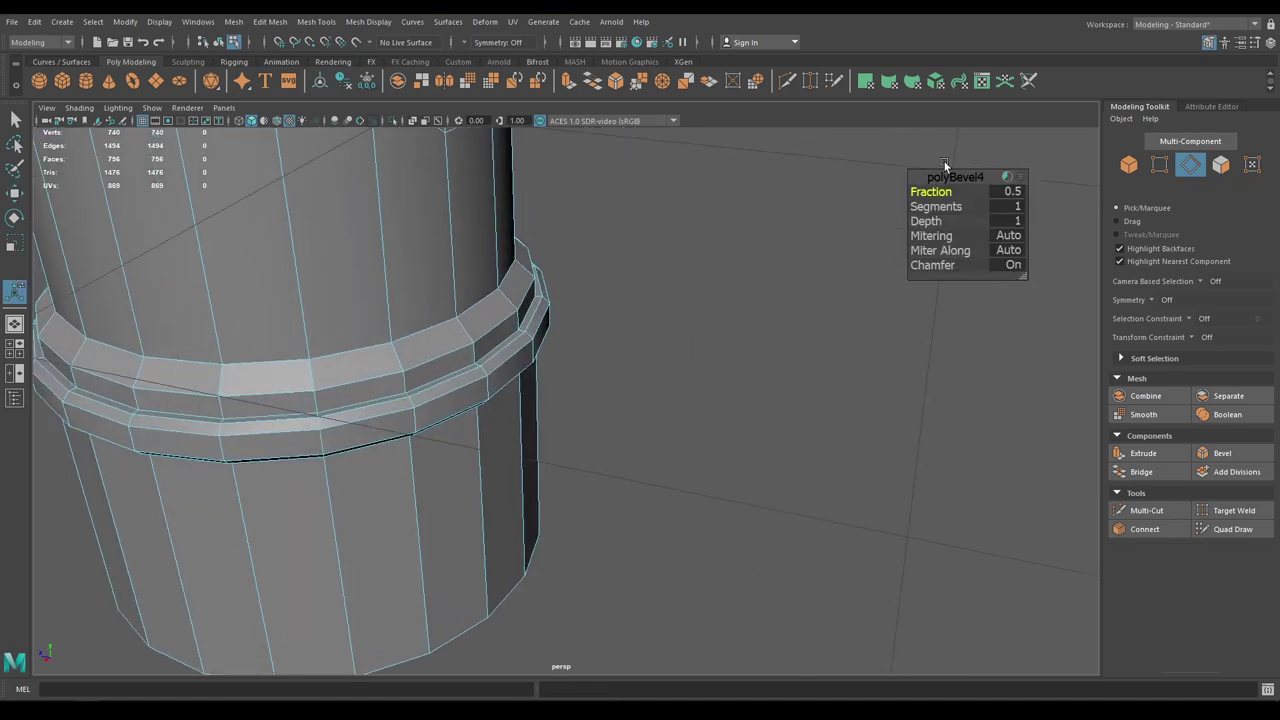
drag(932, 190, 937, 190)
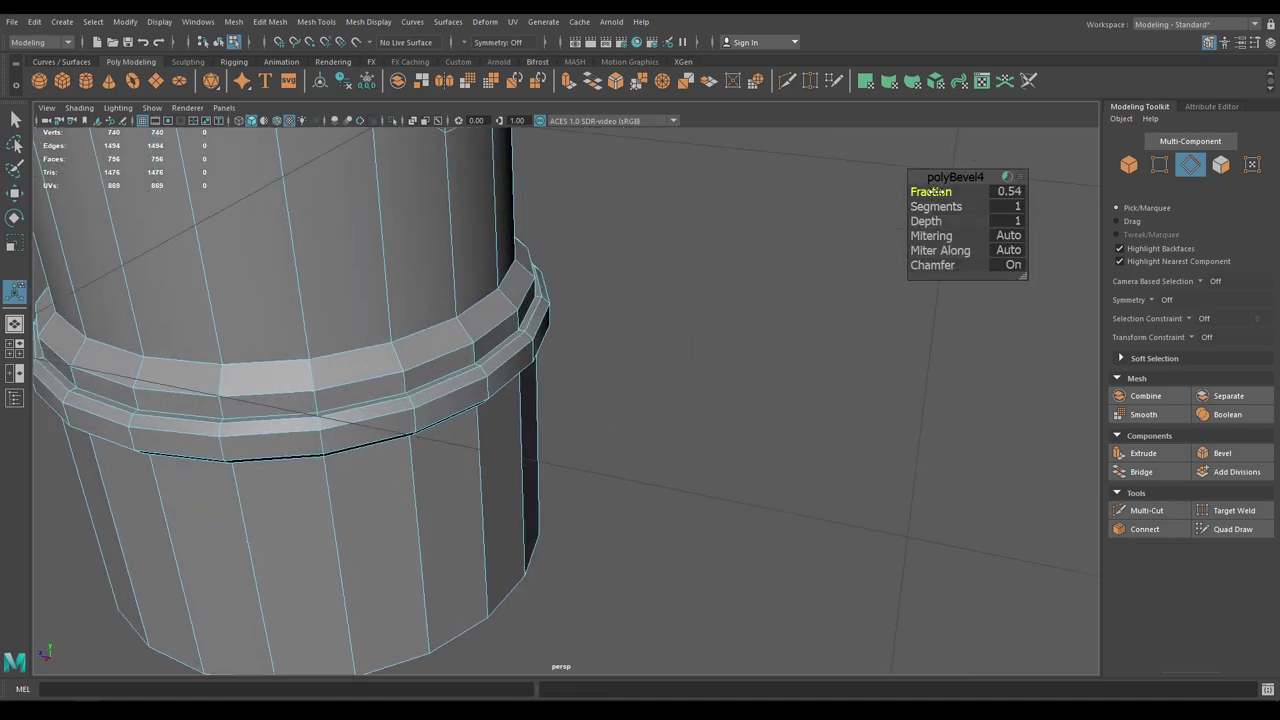
Insert an edge loop around the middle of the ring's outer face and scale it slightly outward to round the ring
alt+drag(700, 322, 620, 291)
scroll(618, 296, up, 3)
key(w)
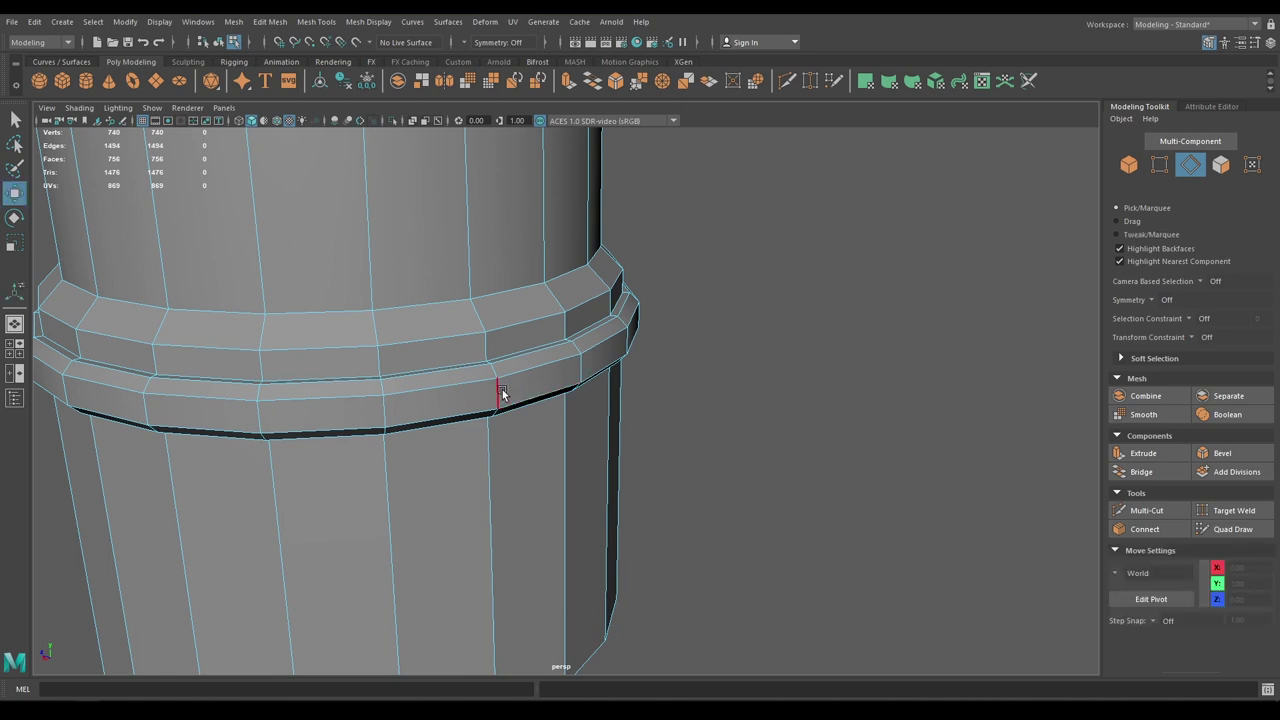
click(499, 388)
shift+right_drag(570, 358, 545, 403)
key(r)
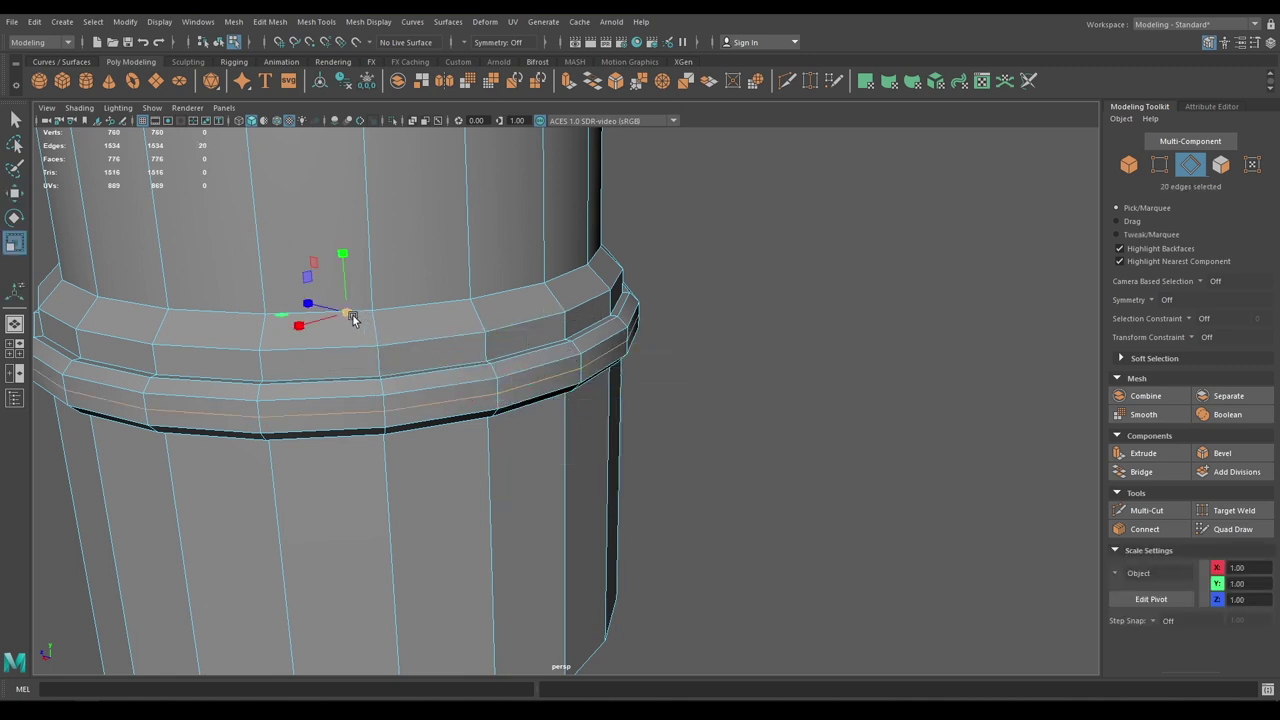
drag(353, 313, 360, 317)
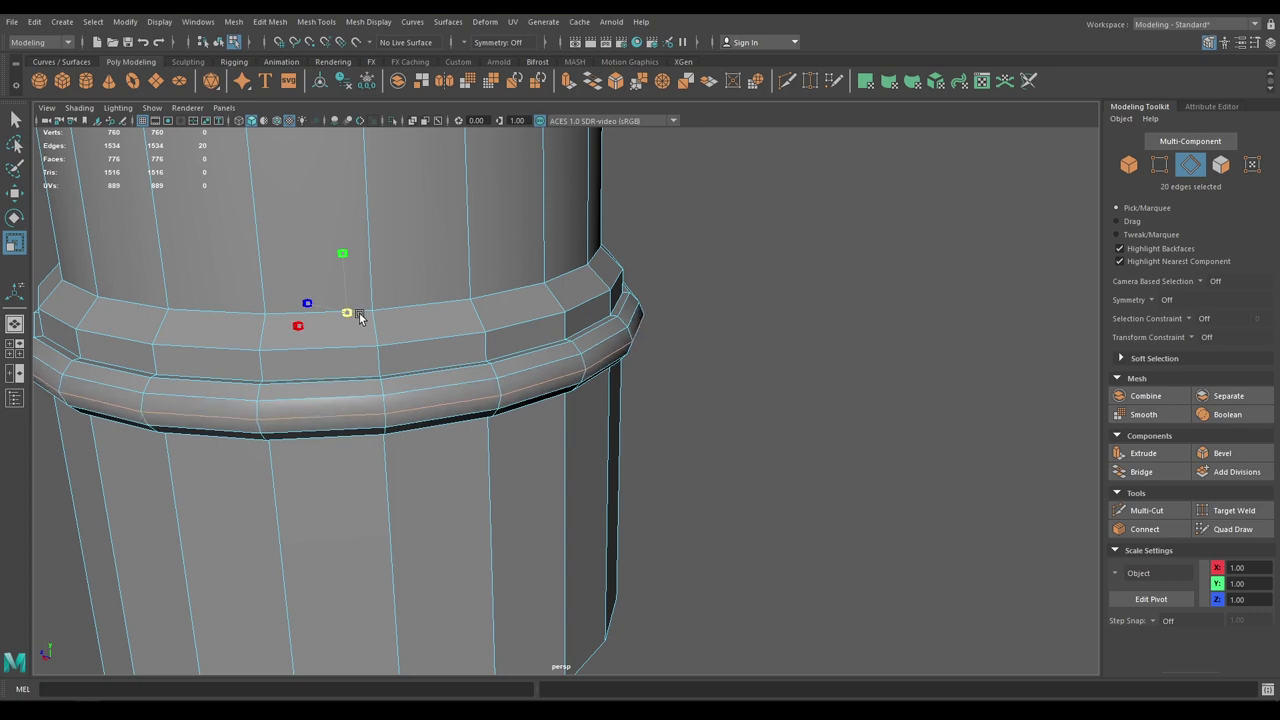
key(w)
right_drag(380, 322, 450, 305)
click(755, 352)
Examine the rounded base ring and the proportions of the whole hydrant body from several angles
scroll(754, 456, down, 1)
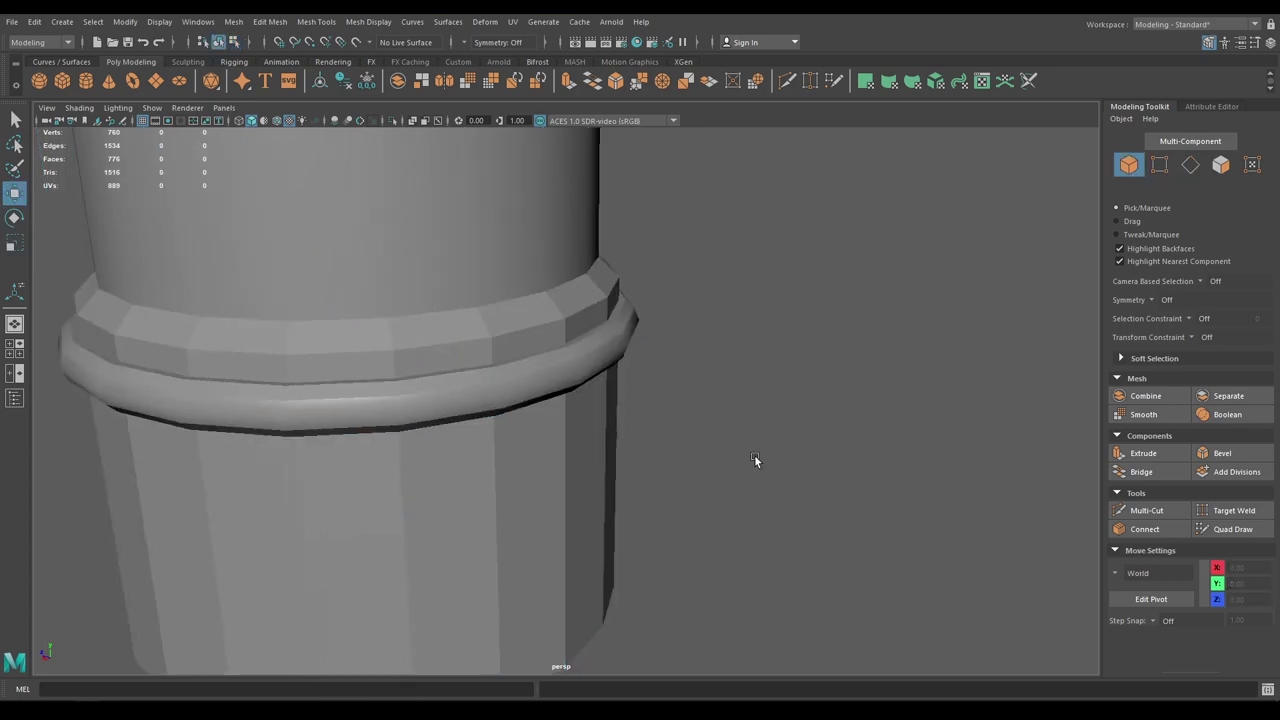
scroll(754, 456, down, 5)
alt+drag(754, 456, 636, 520)
click(662, 478)
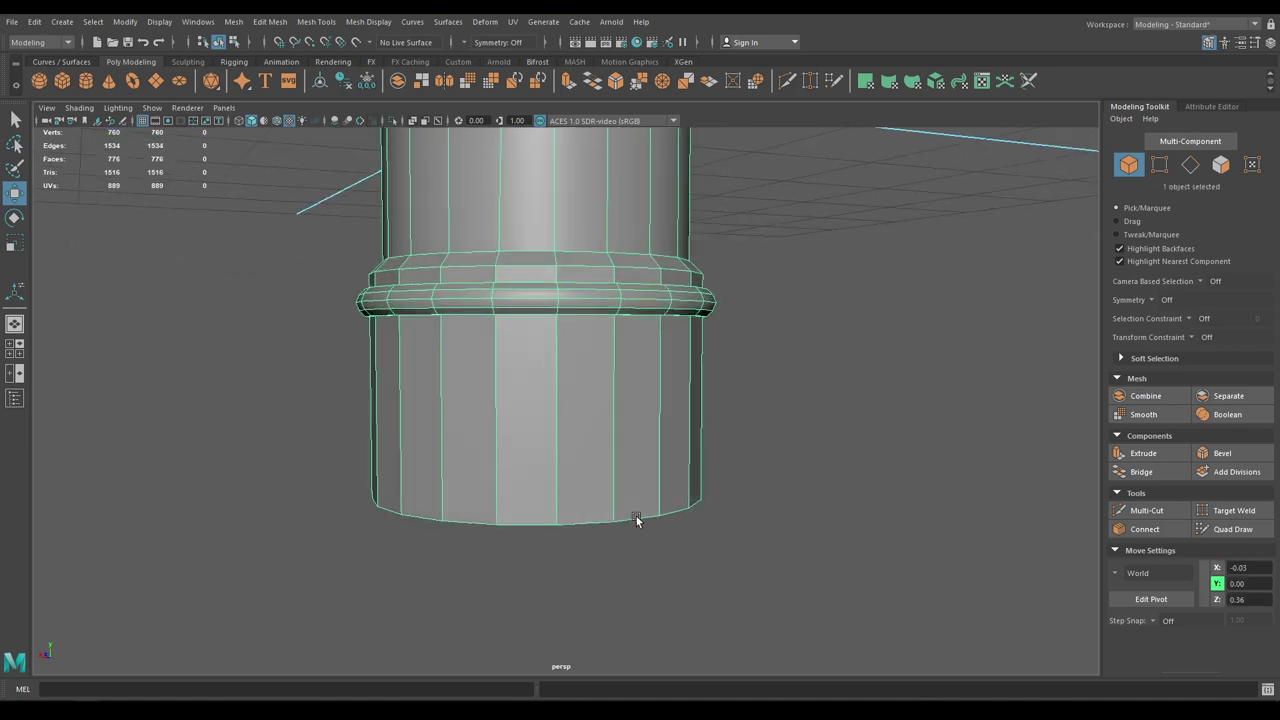
scroll(571, 276, down, 7)
alt+drag(571, 244, 601, 414)
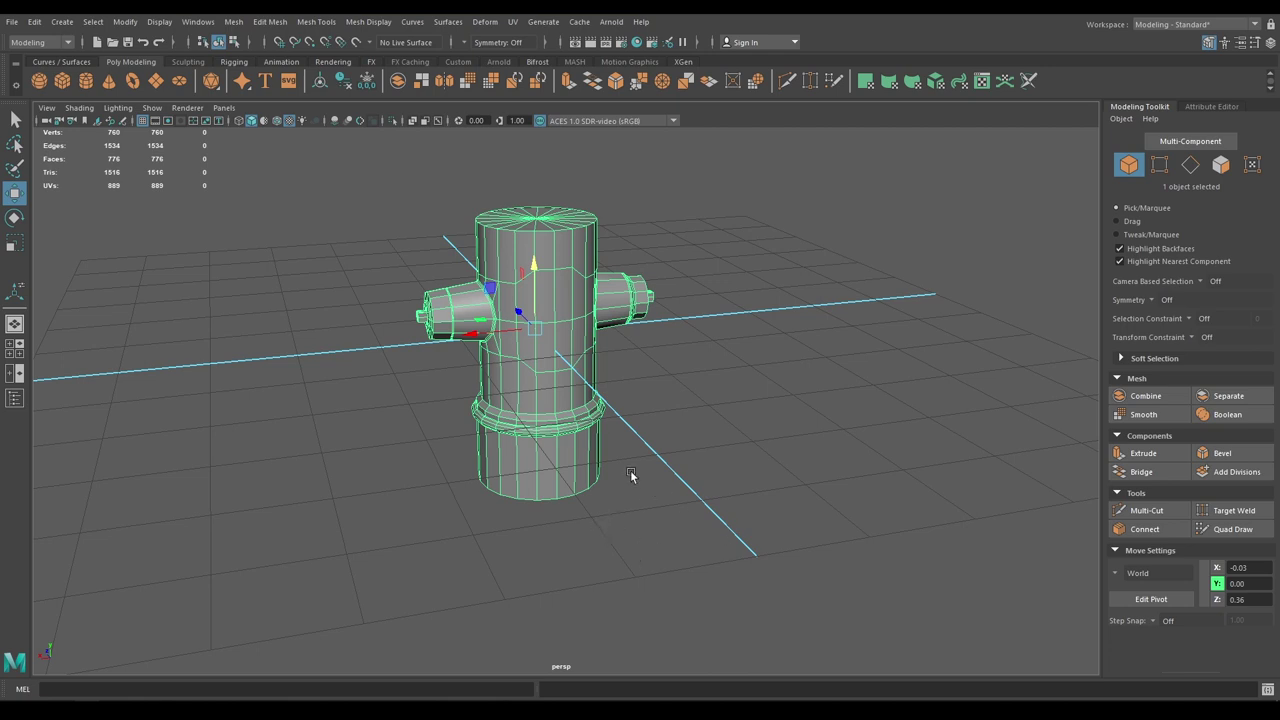
alt+middle_drag(643, 307, 677, 452)
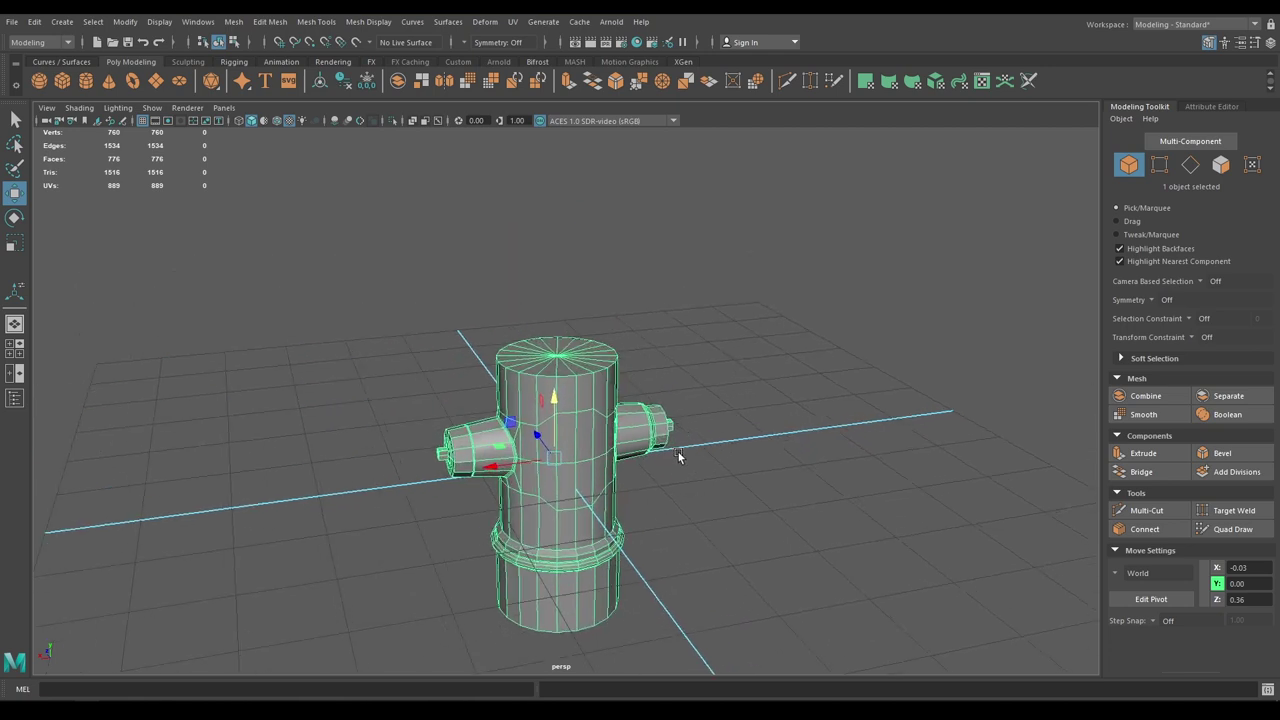
scroll(678, 452, down, 1)
Create a polygon cylinder and raise it along Y above the top of the hydrant body
shift+right_drag(754, 261, 680, 267)
click(754, 262)
alt+drag(680, 267, 563, 281)
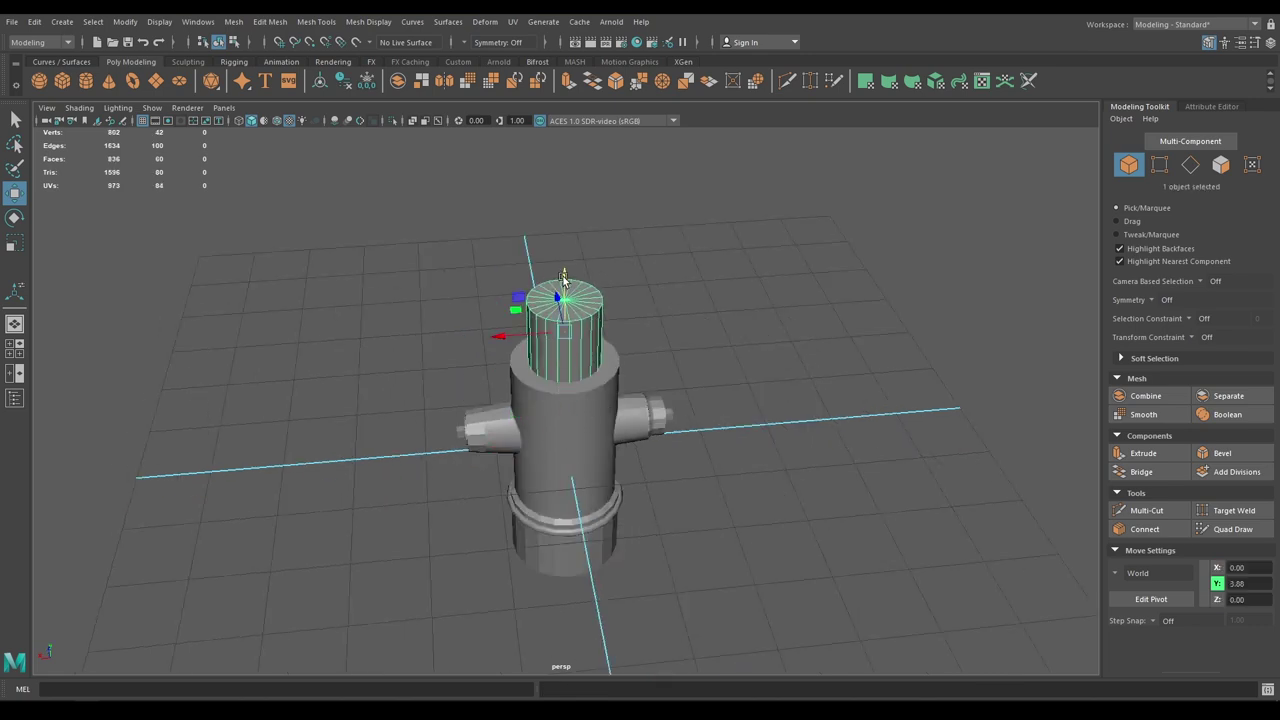
Flatten the new cylinder above the hydrant by setting its height to 0.25
key(t)
drag(930, 207, 814, 217)
scroll(797, 386, up, 4)
mouse_move(780, 486)
alt+mouse_down()
mouse_move(797, 386)
mouse_move(785, 466)
alt+mouse_up()
click(1055, 207)
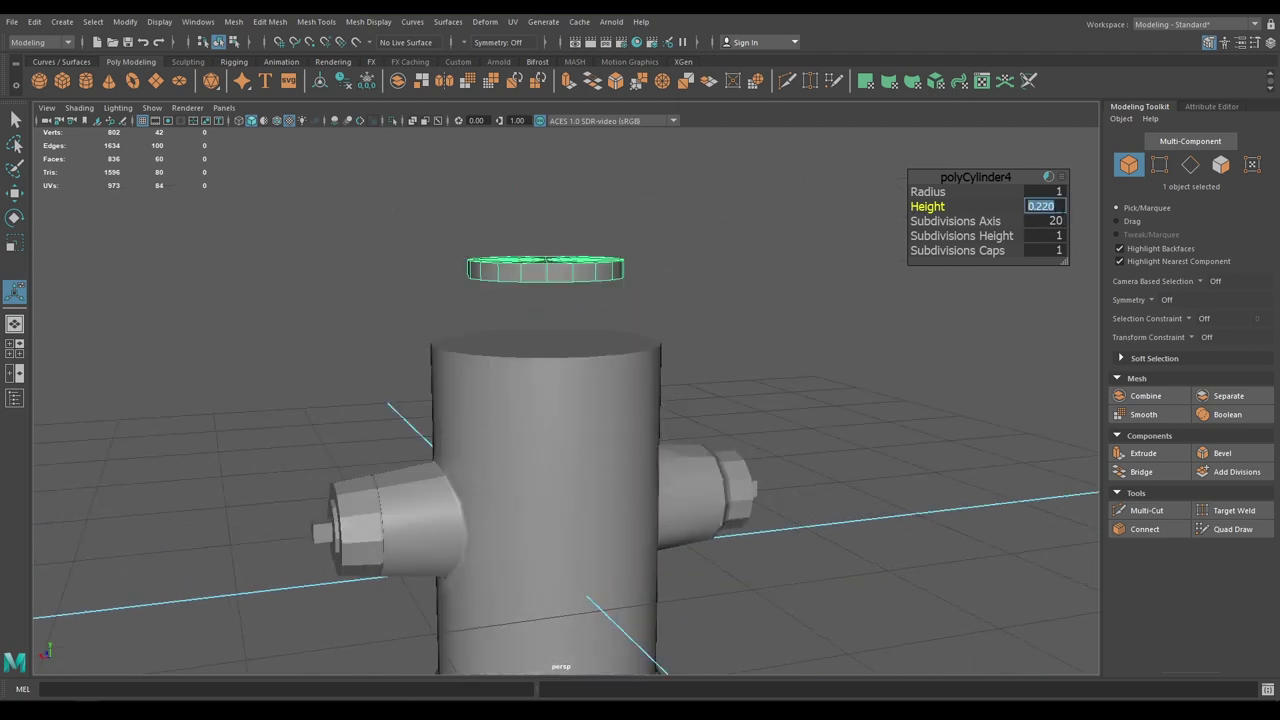
text(0.3)
key(Return)
scroll(483, 334, down, 1)
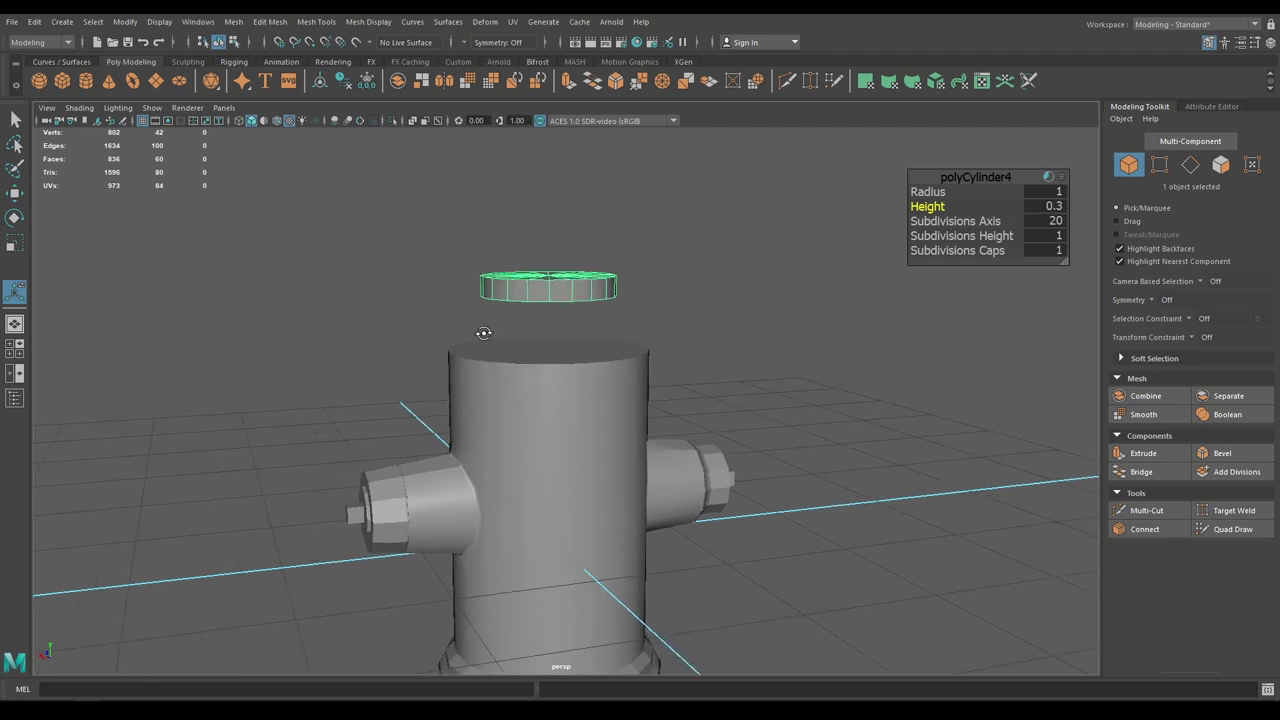
alt+drag(483, 334, 457, 345)
click(1052, 210)
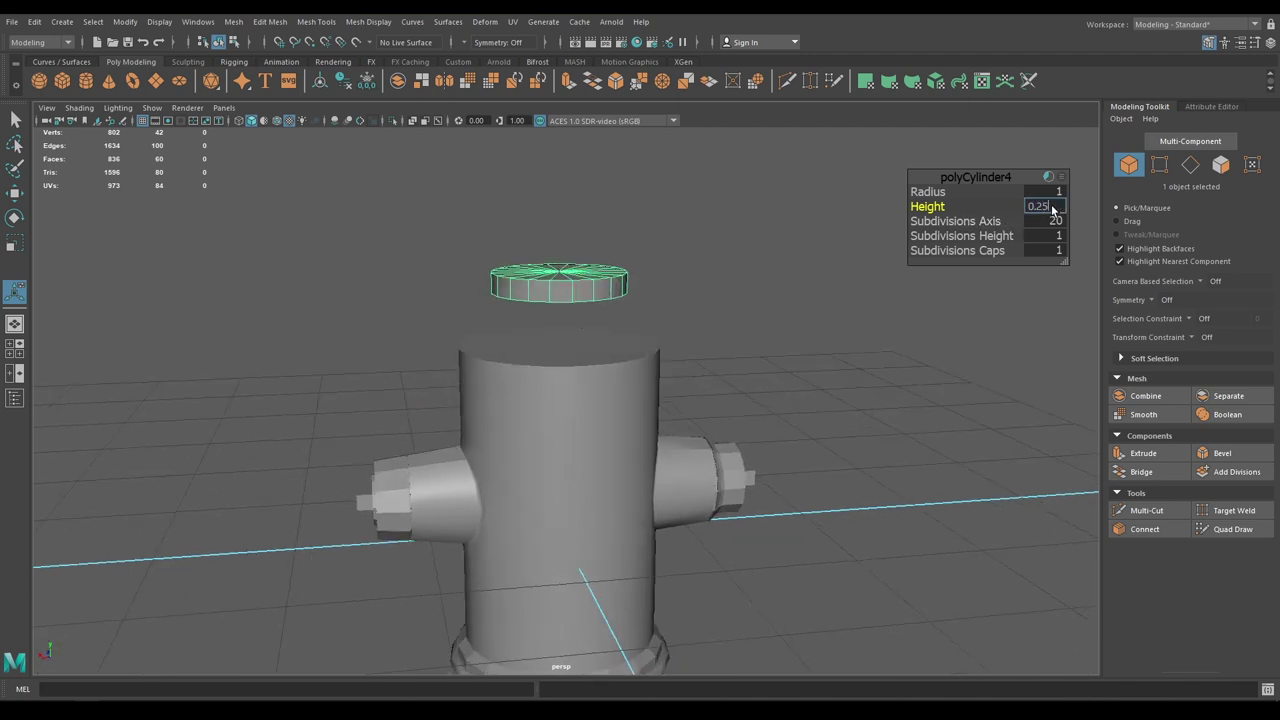
key(Return)
Set the flat cylinder's radius to 2.2 and lower it onto the top of the hydrant body at Y 3.04
drag(925, 193, 1010, 196)
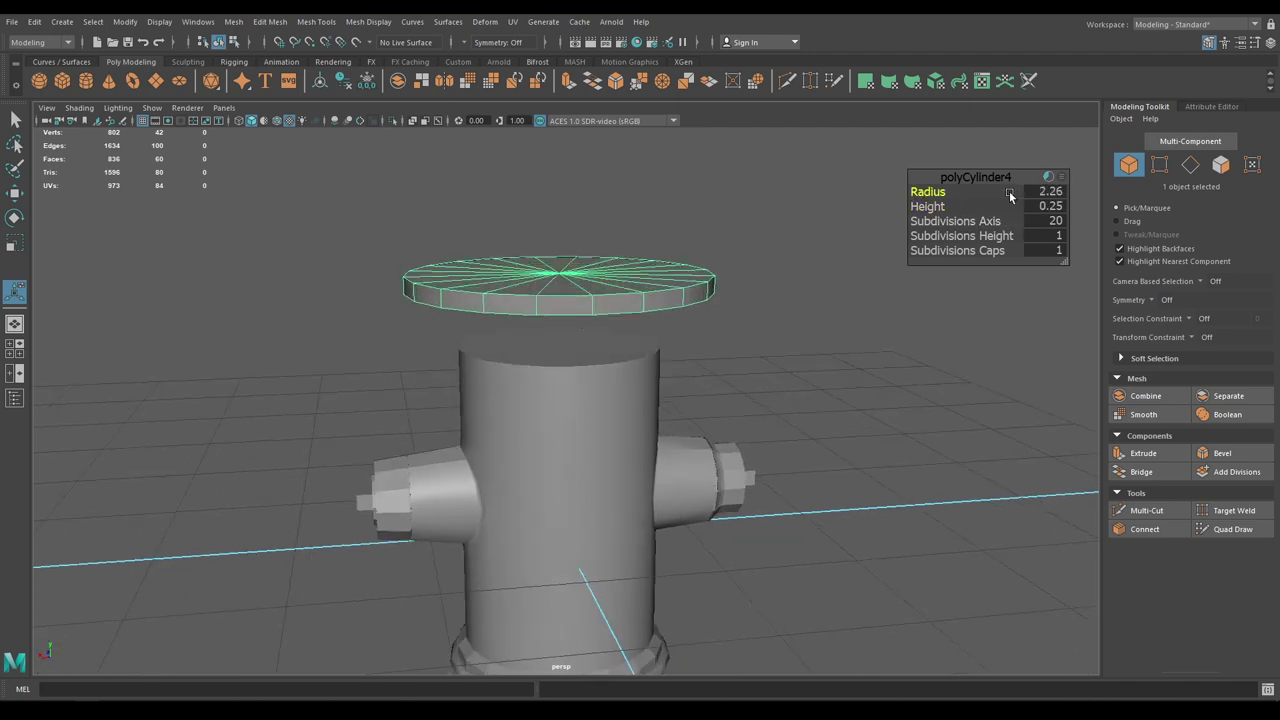
alt+drag(860, 250, 900, 300)
click(1041, 196)
key(Return)
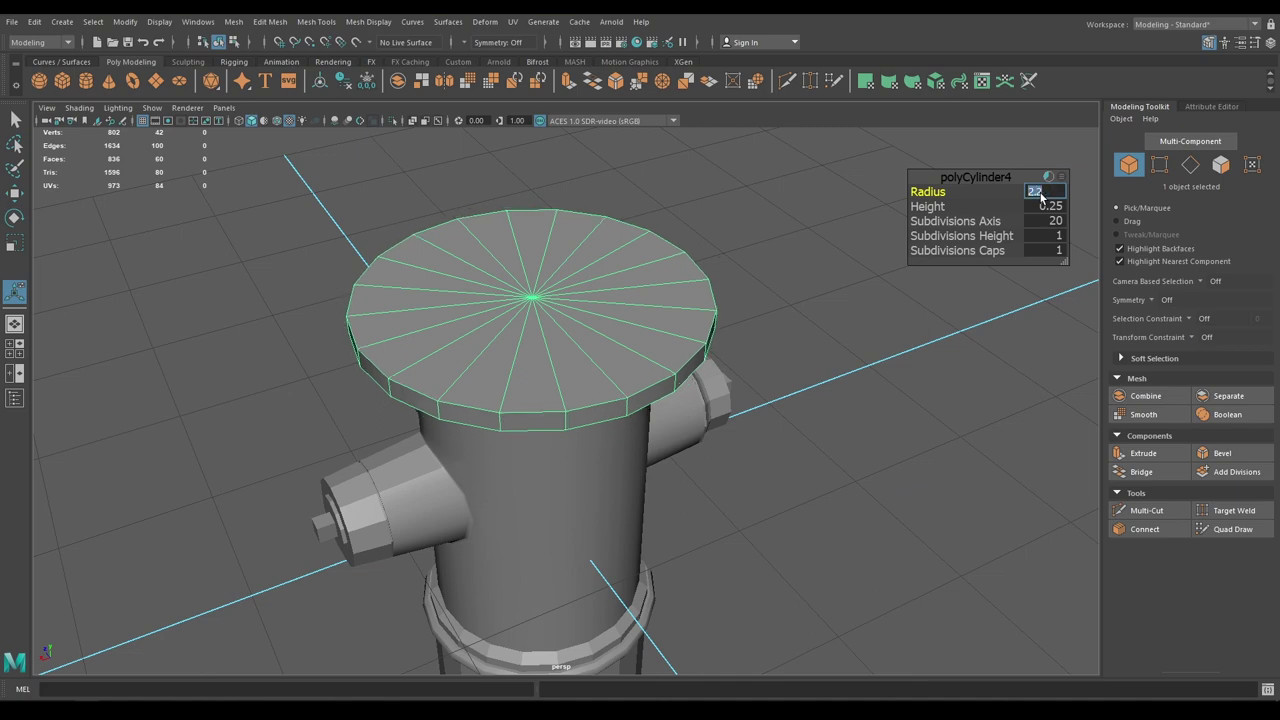
click(983, 174)
key(w)
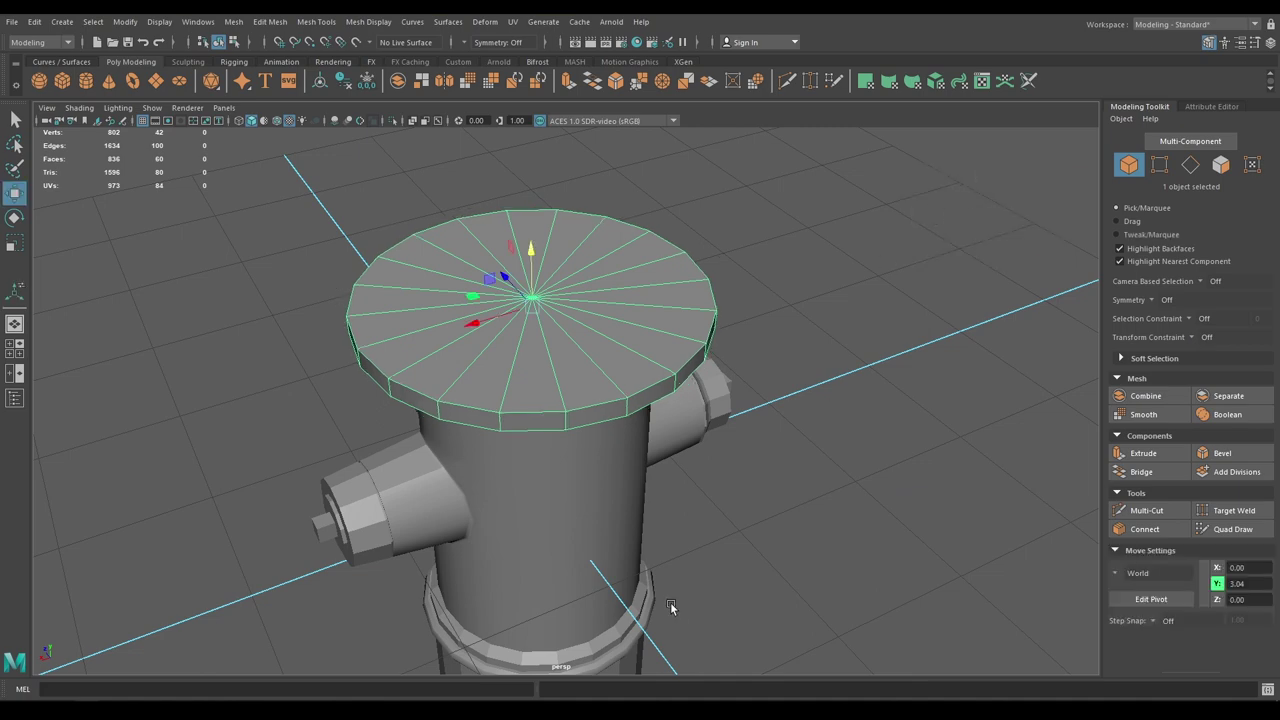
alt+drag(670, 602, 646, 502)
Set the height of the disc on top of the hydrant to 0.3
key(t)
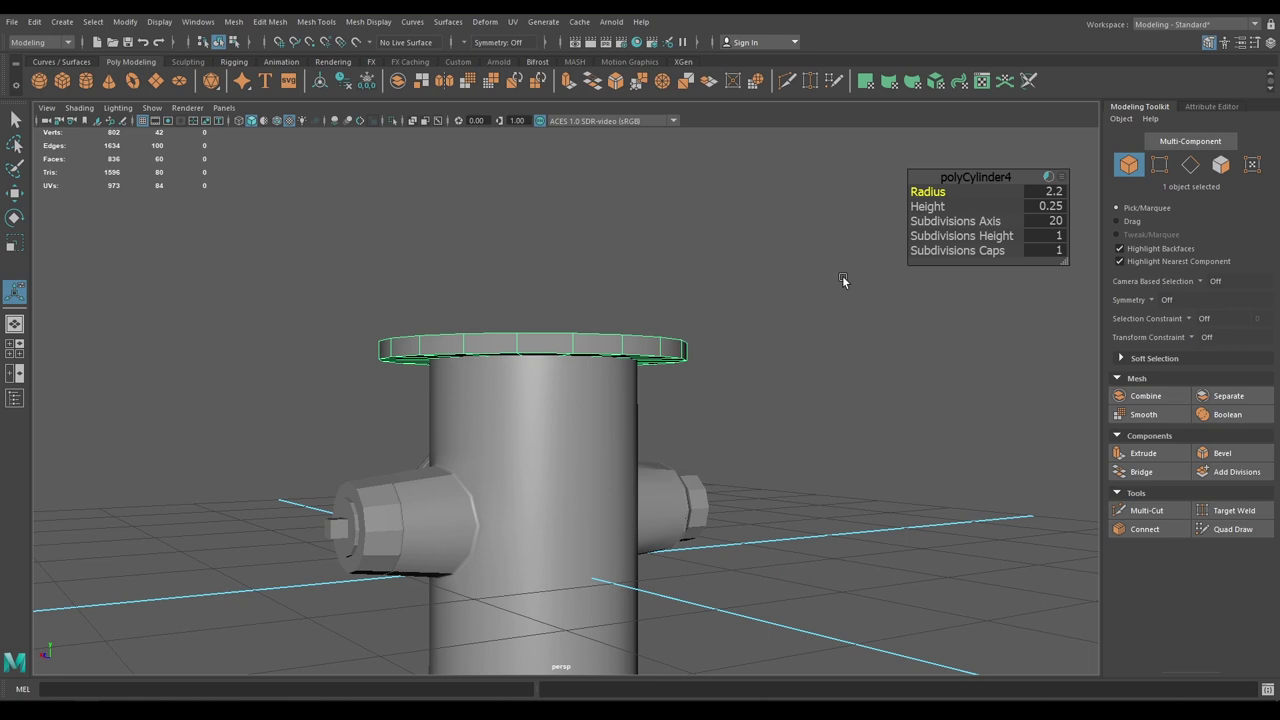
click(1051, 209)
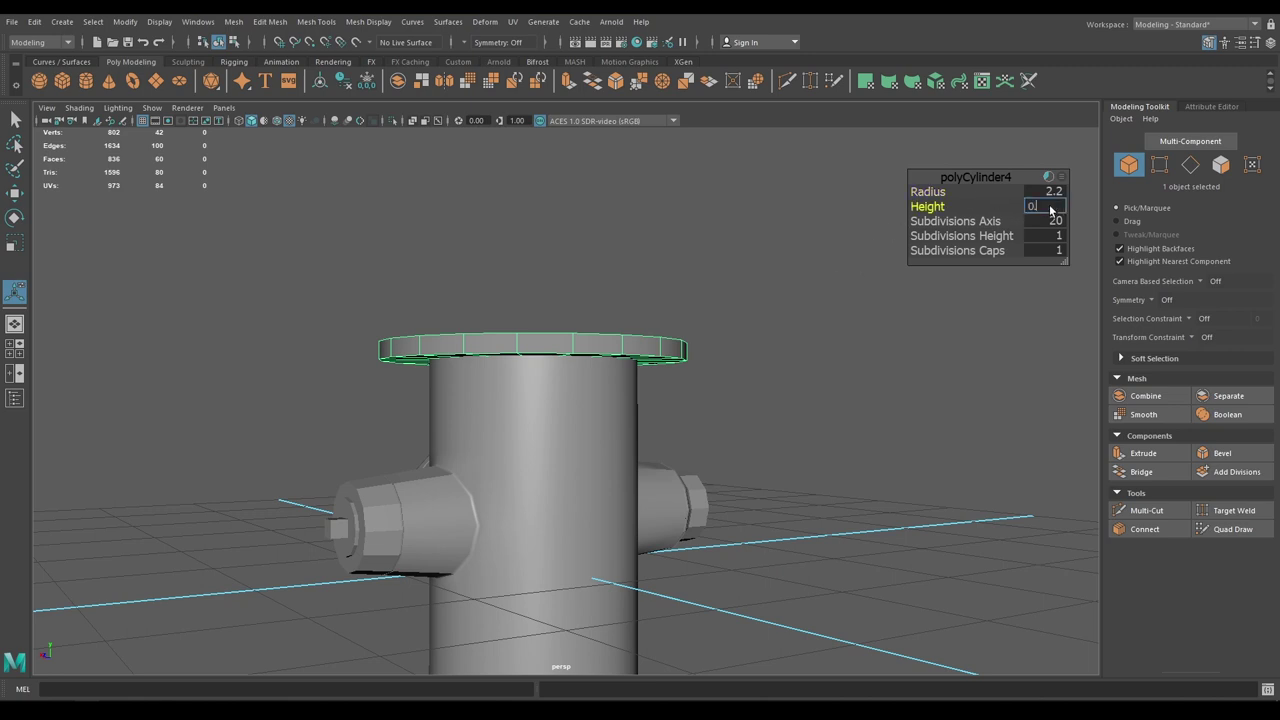
text(0.3)
key(Return)
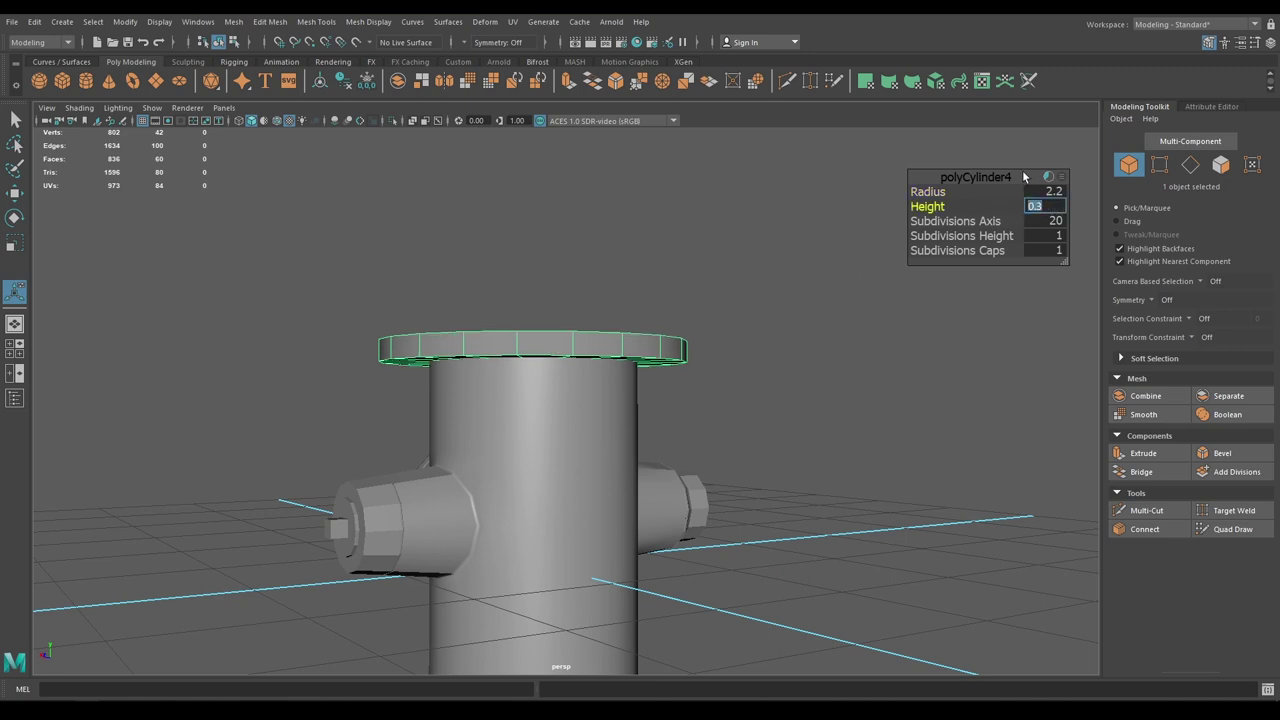
click(1024, 177)
key(w)
Insert a horizontal edge loop around the middle of the disc's side
alt+drag(563, 319, 568, 373)
scroll(573, 350, up, 2)
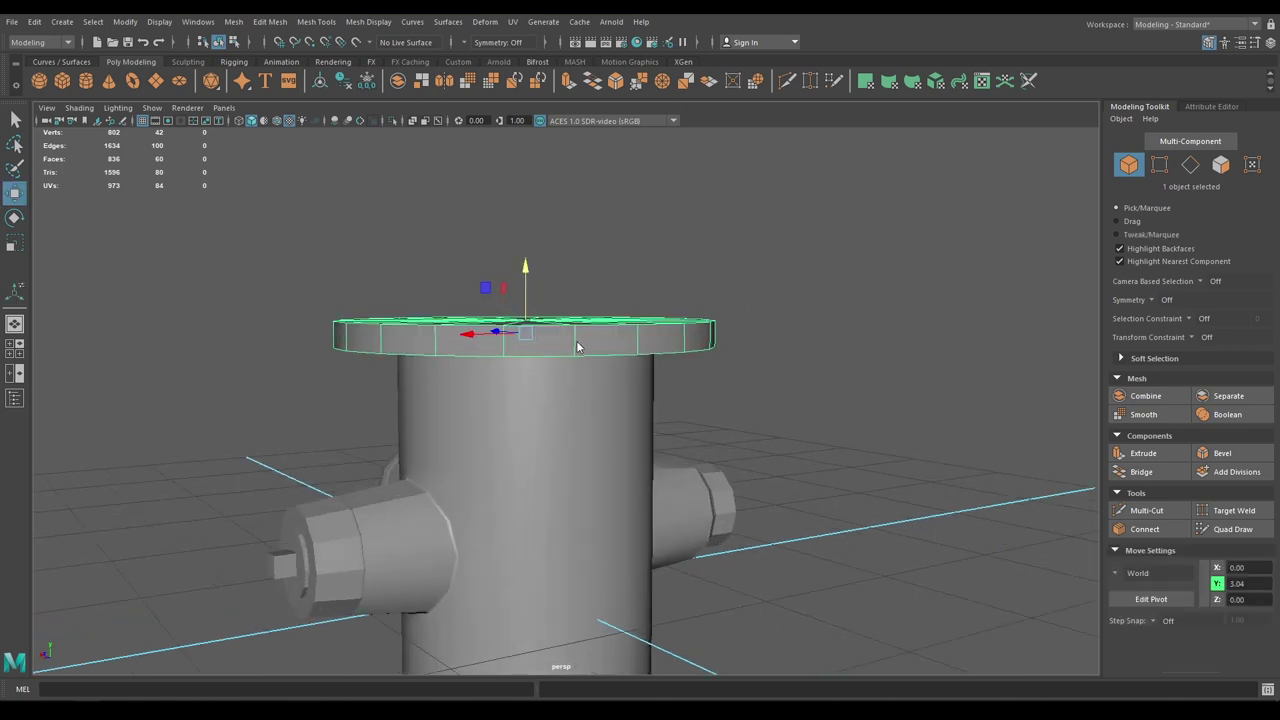
right_drag(577, 341, 613, 365)
click(573, 338)
alt+drag(604, 335, 580, 385)
Select all the disc's top faces, extrude them slightly inward, and extrude them upward to Y 3.30
right_drag(578, 304, 575, 333)
alt+drag(571, 337, 586, 374)
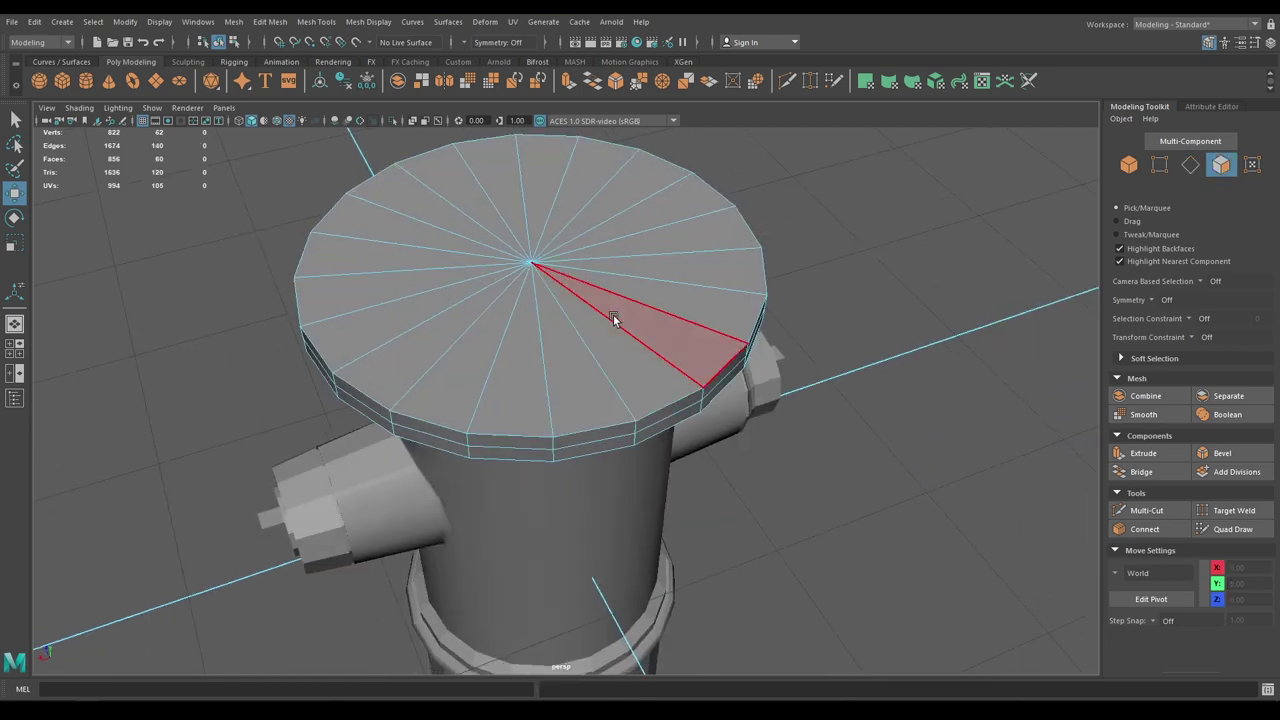
key(Tab)
mouse_move(614, 319)
mouse_down()
mouse_move(638, 310)
mouse_move(643, 223)
mouse_move(664, 266)
mouse_move(566, 287)
mouse_up()
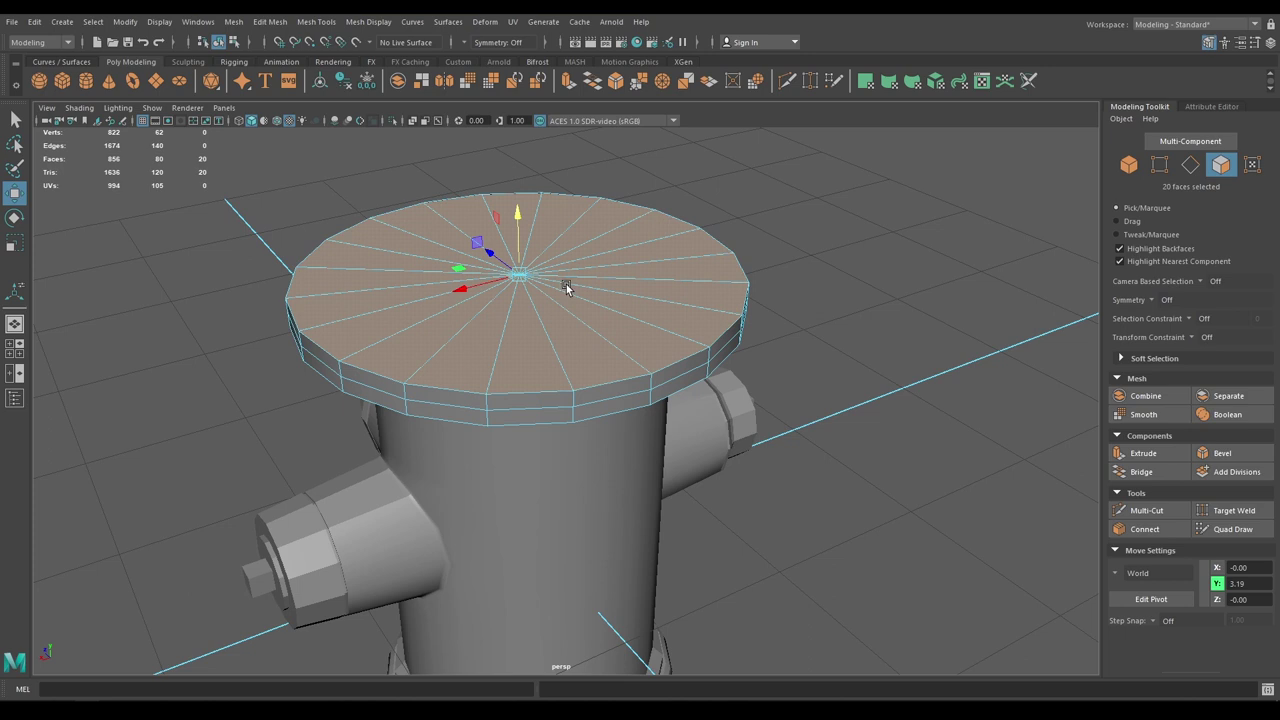
alt+middle_drag(574, 342, 590, 419)
scroll(590, 420, up, 1)
scroll(578, 363, up, 1)
key(r)
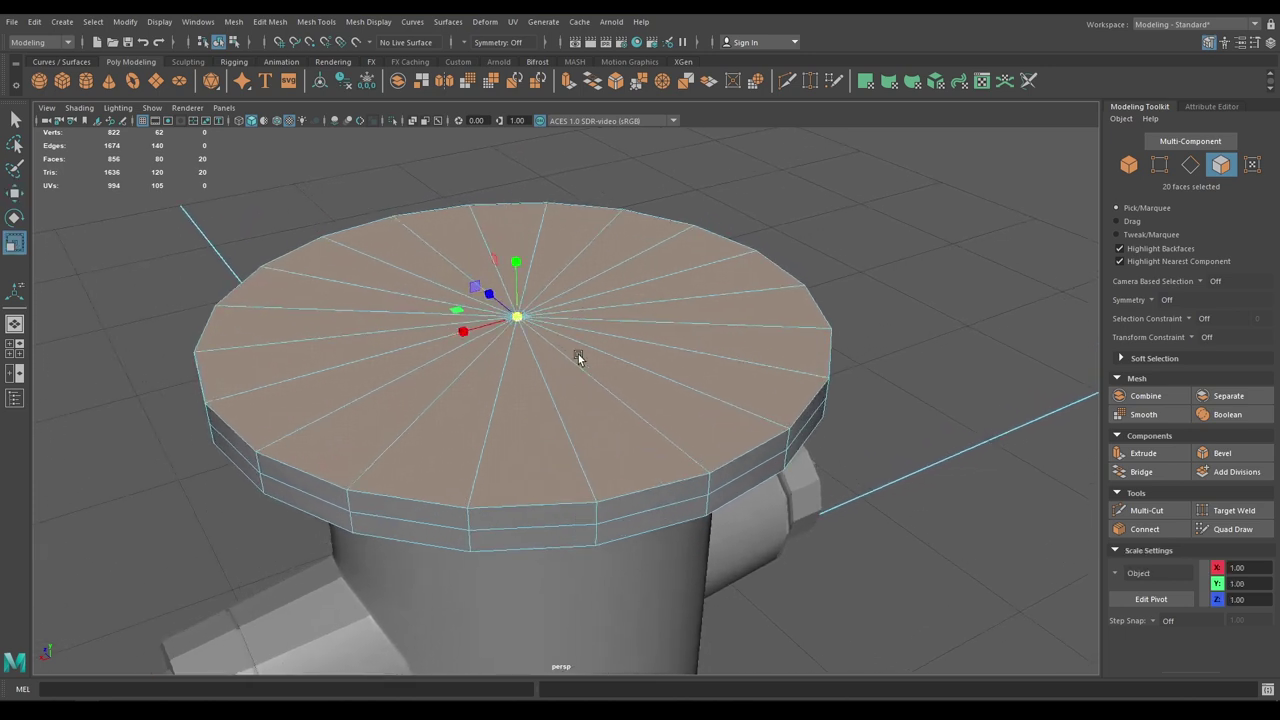
shift+drag(521, 317, 510, 316)
key(w)
key(r)
key(w)
shift+drag(518, 264, 517, 248)
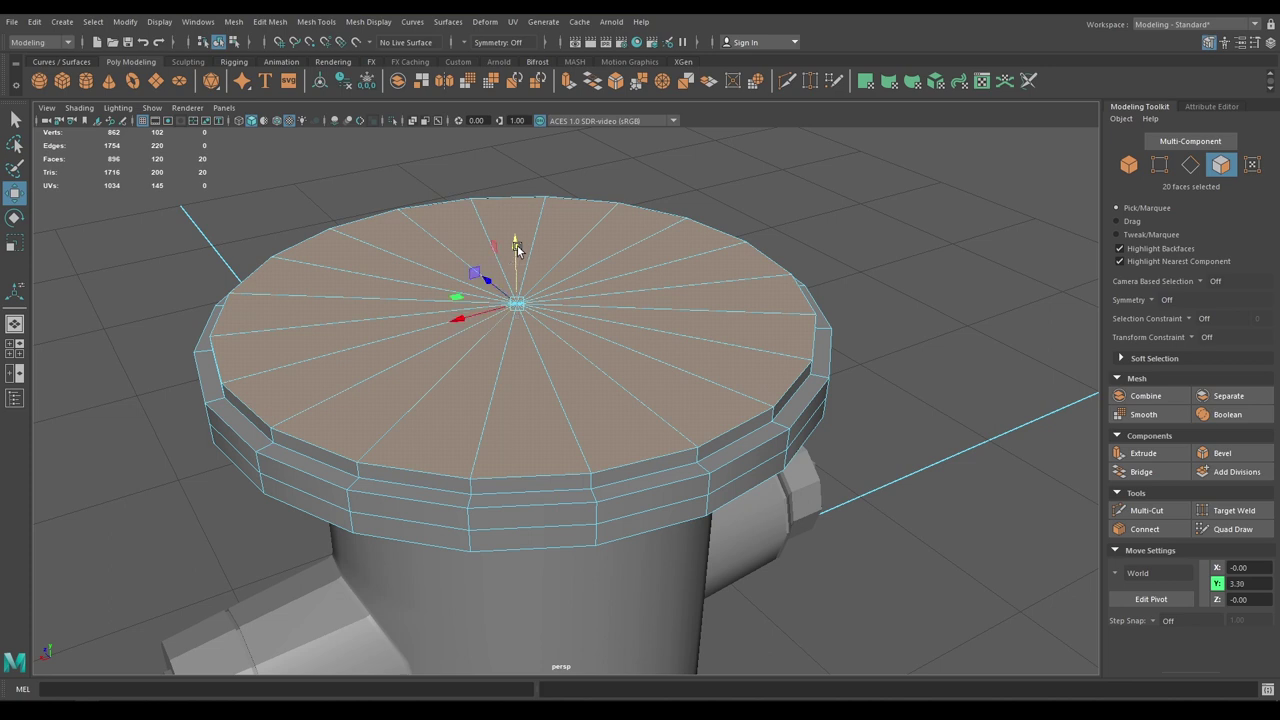
Extrude the disc's selected top faces slightly inward again and raise the new step to Y 3.40
key(r)
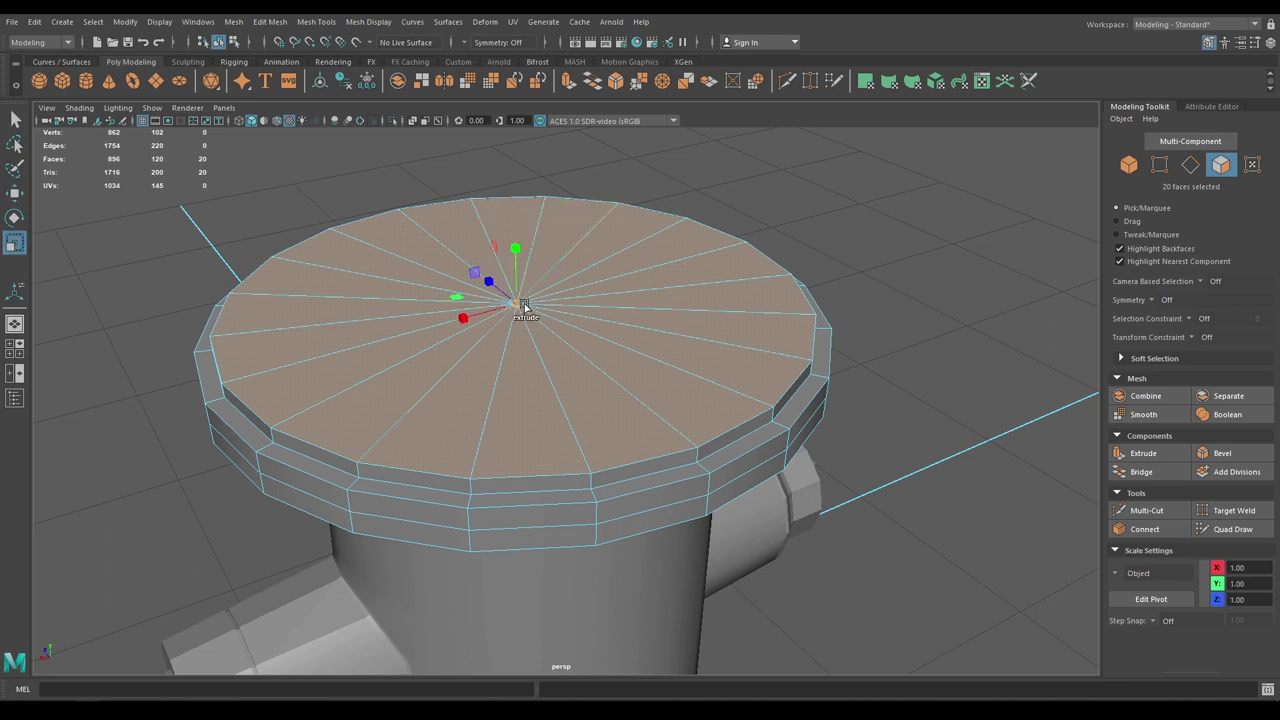
shift+drag(524, 308, 501, 312)
key(w)
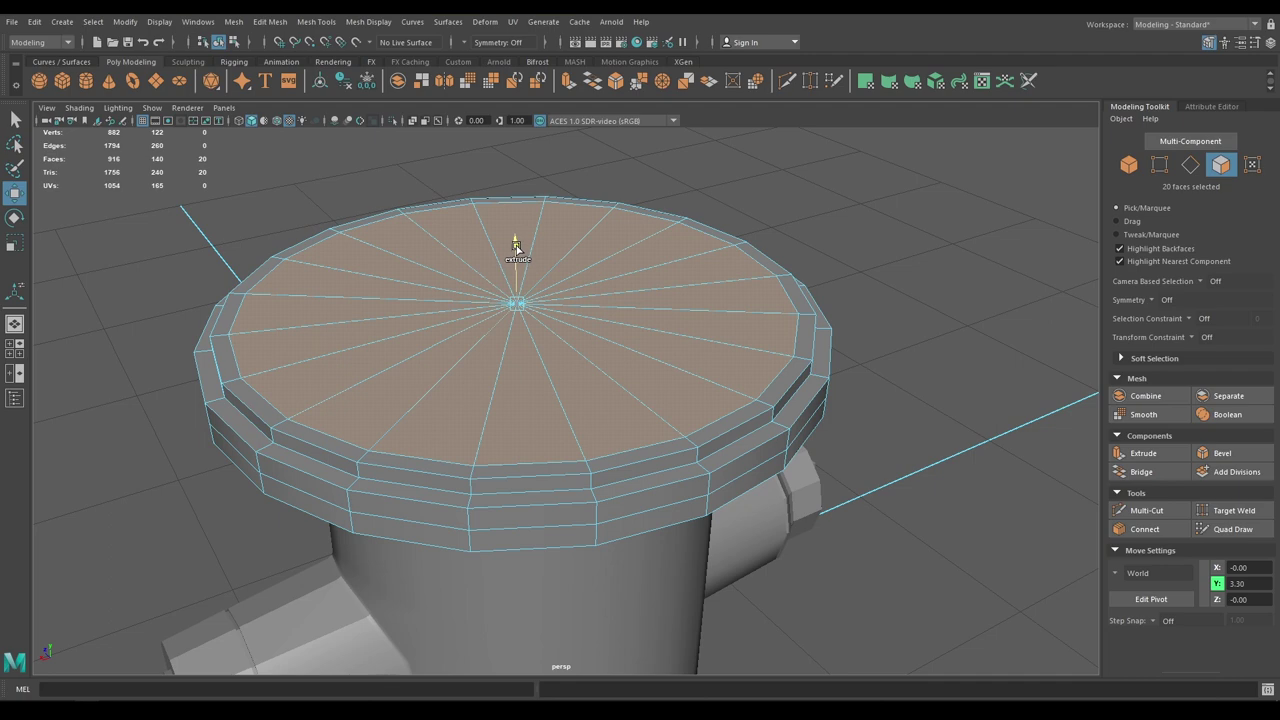
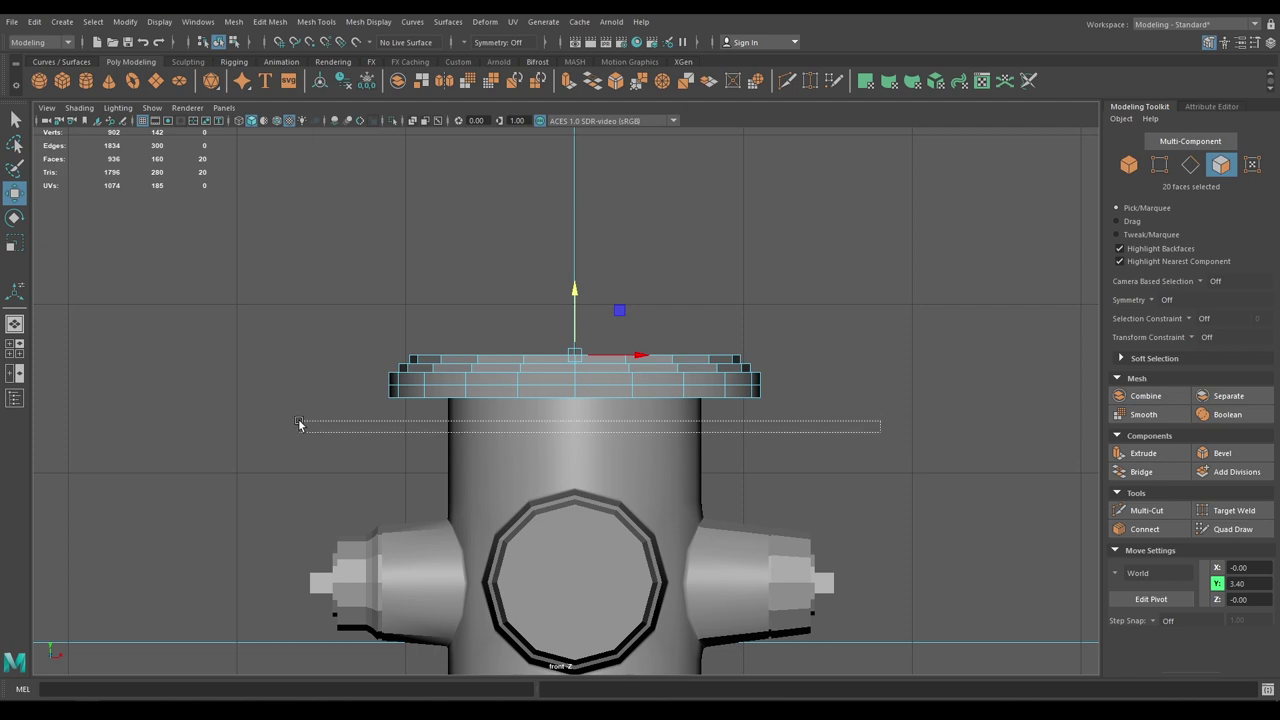
Delete the disc's lower half and duplicate the stepped upper half, flipping the copy upside down beneath it
key(Delete)
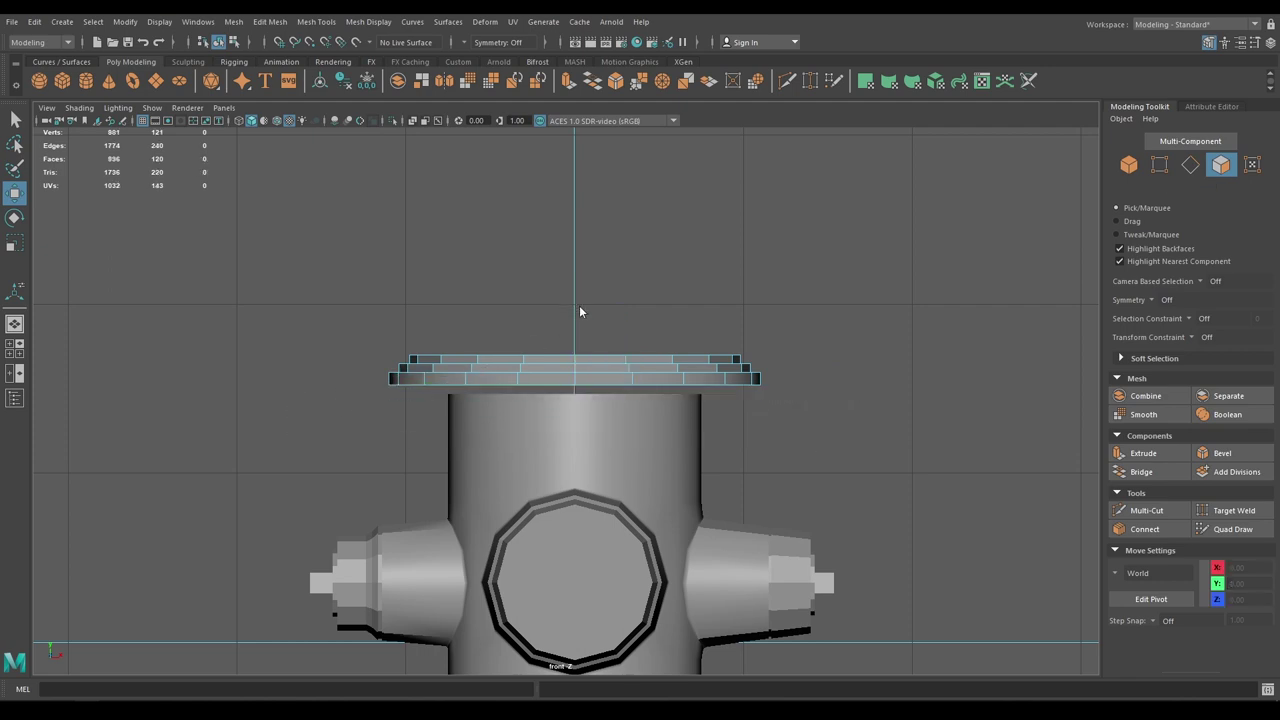
right_drag(580, 322, 663, 304)
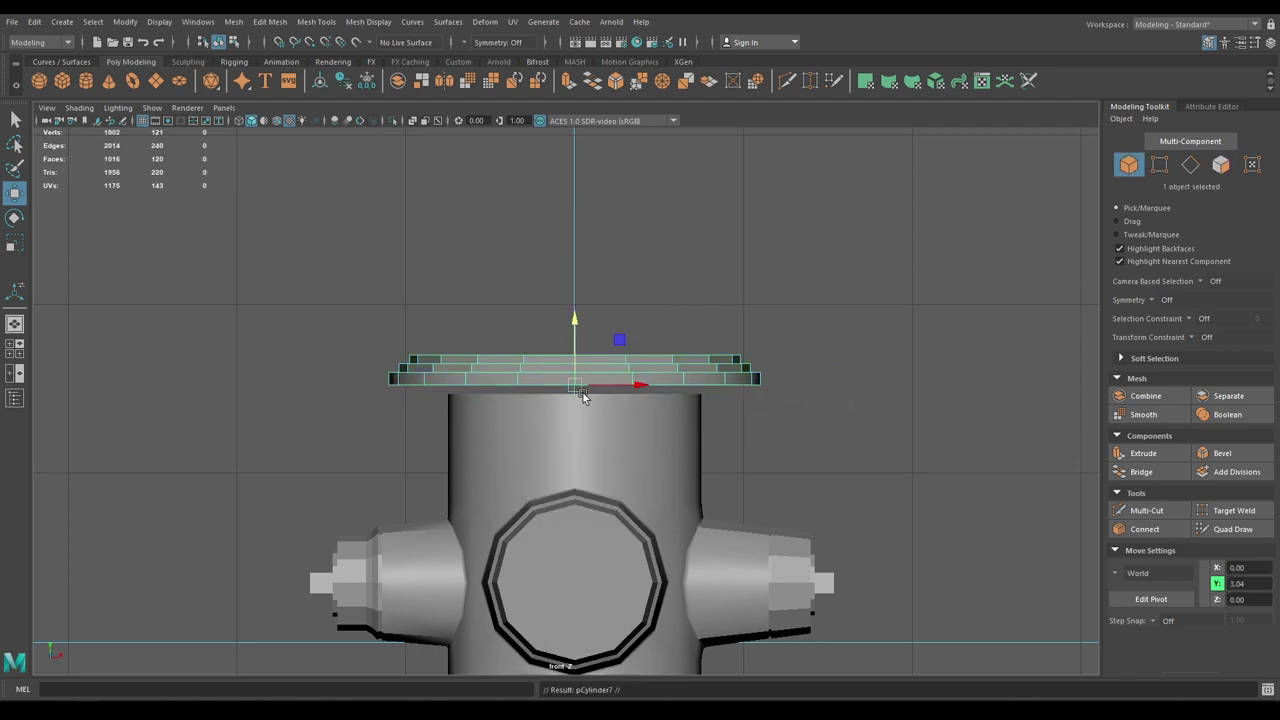
key(e)
drag(606, 437, 301, 470)
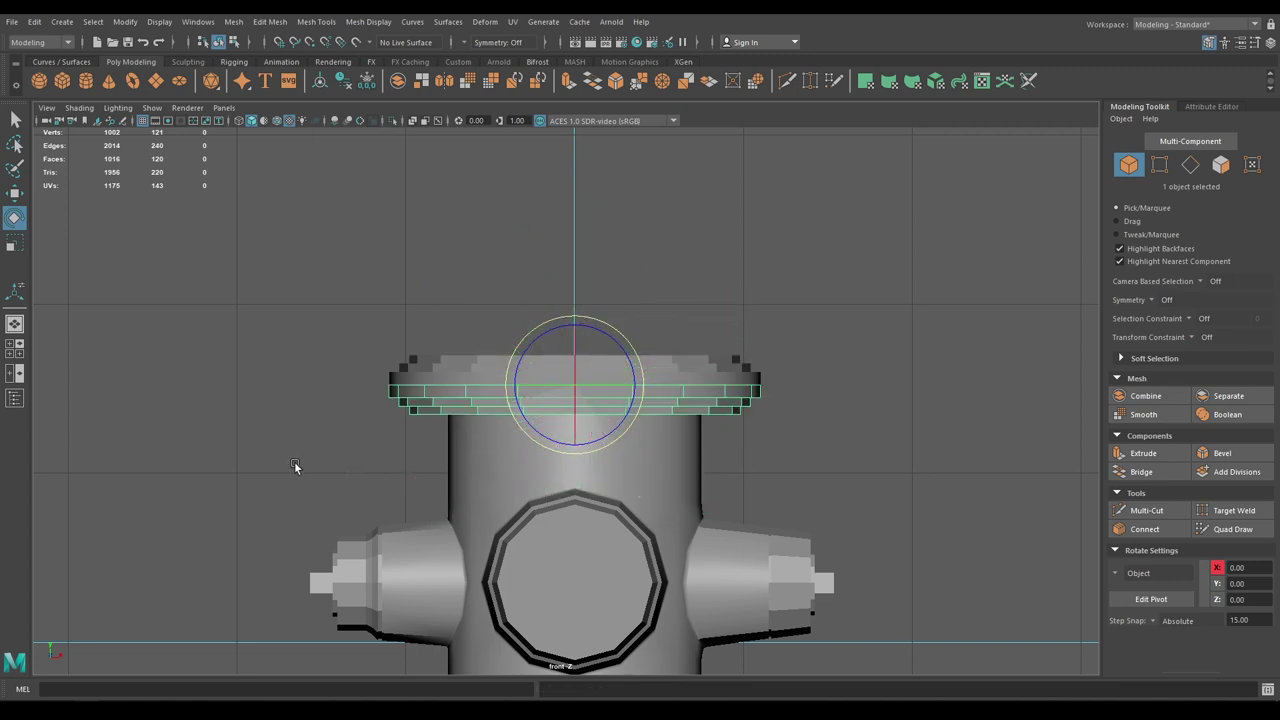
key(w)
Combine the two disc halves and merge the vertices along the middle seam with a distance threshold of 0.19
drag(402, 322, 397, 416)
shift+right_drag(419, 273, 378, 555)
right_drag(342, 339, 290, 353)
drag(361, 383, 874, 394)
key(f)
shift+right_drag(501, 271, 551, 218)
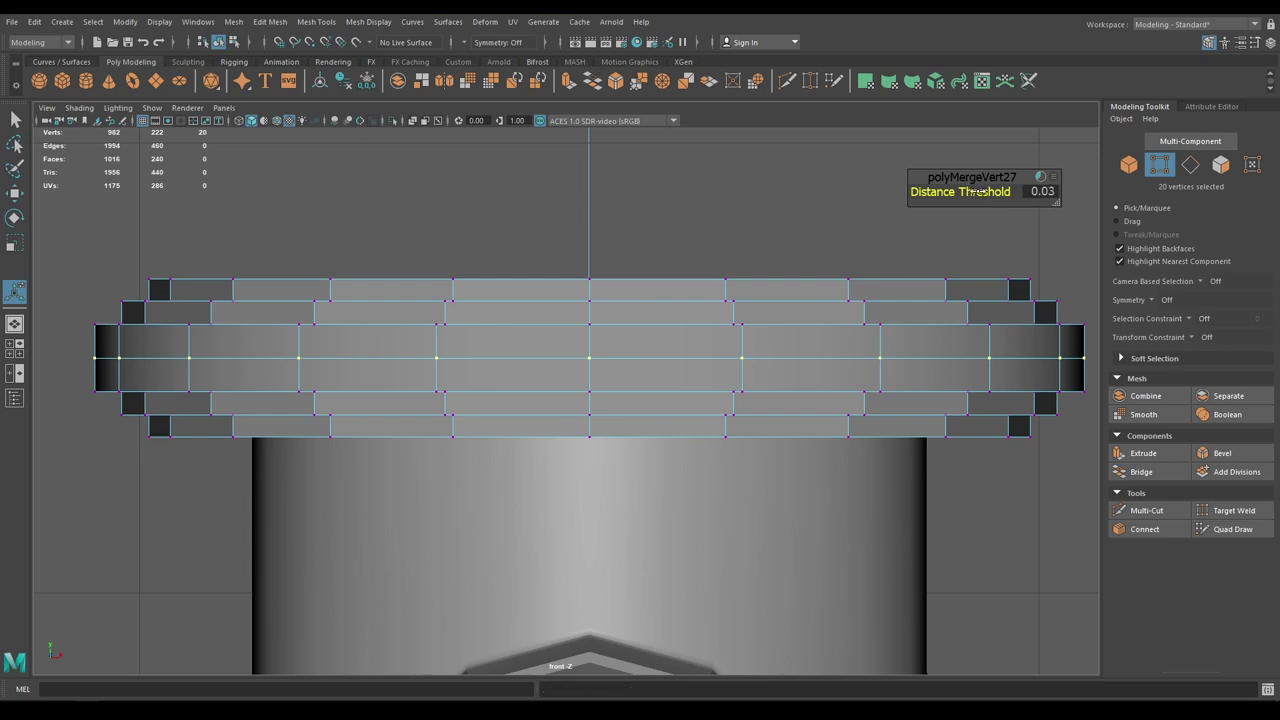
key(space)
drag(866, 234, 864, 200)
alt+drag(785, 277, 748, 297)
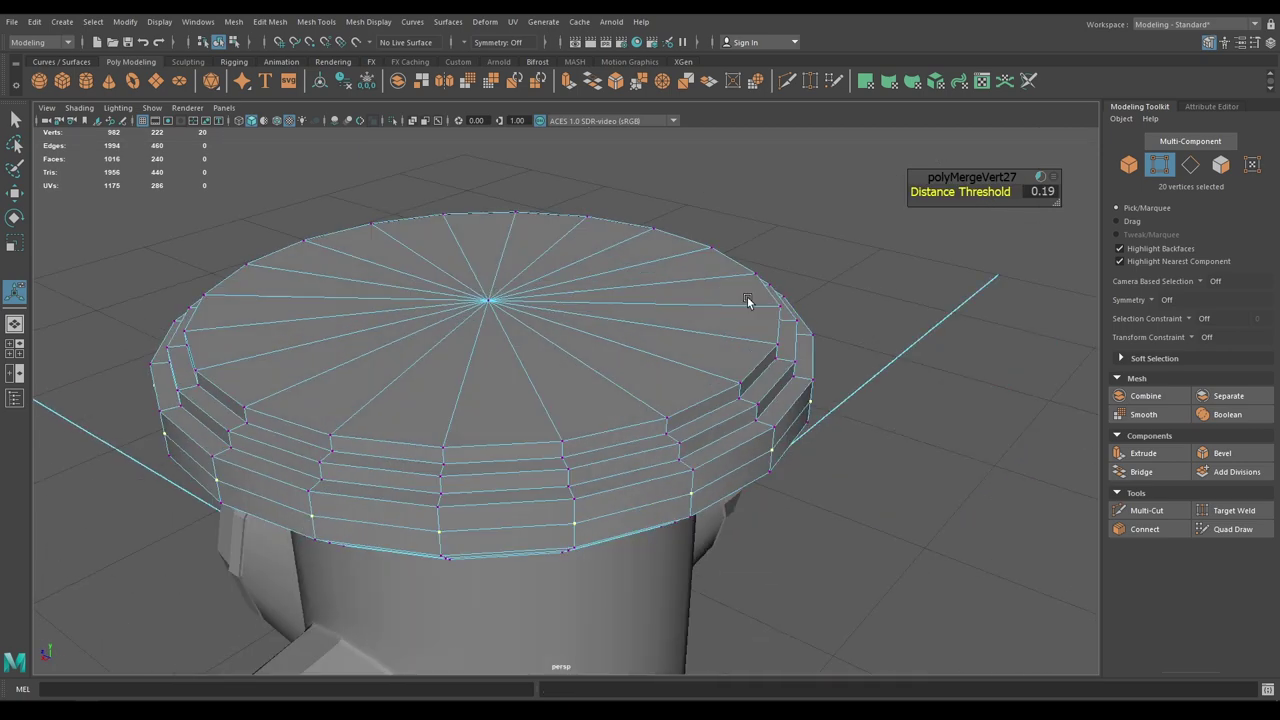
key(w)
right_drag(701, 301, 773, 276)
click(850, 263)
Bevel the edge loop around the middle of the disc's rim to form a wide band of faces
scroll(848, 266, down, 3)
alt+drag(760, 350, 738, 285)
right_drag(576, 368, 583, 402)
scroll(574, 432, up, 4)
alt+drag(561, 476, 580, 385)
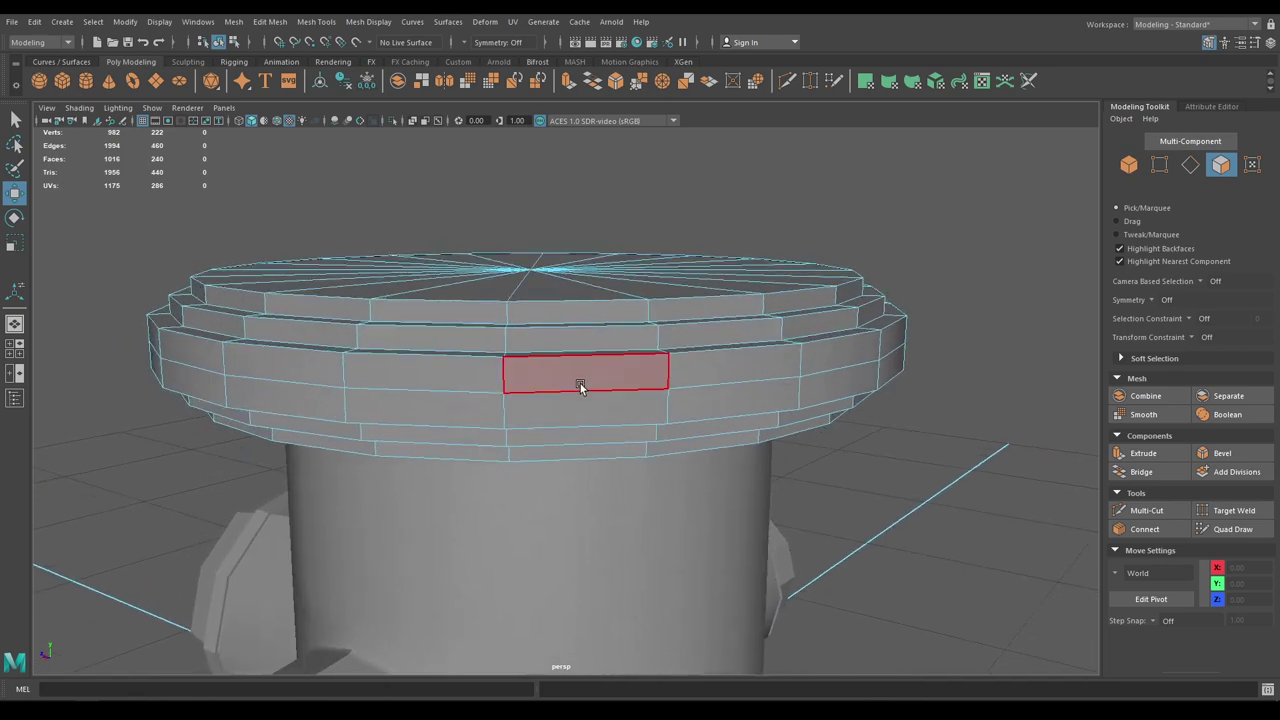
right_drag(580, 387, 576, 300)
double_click(583, 390)
shift+right_drag(567, 398, 609, 378)
drag(921, 190, 931, 188)
key(w)
Select the whole loop of faces in the rim band and extrude it slightly outward
right_drag(542, 339, 542, 375)
double_click(427, 402)
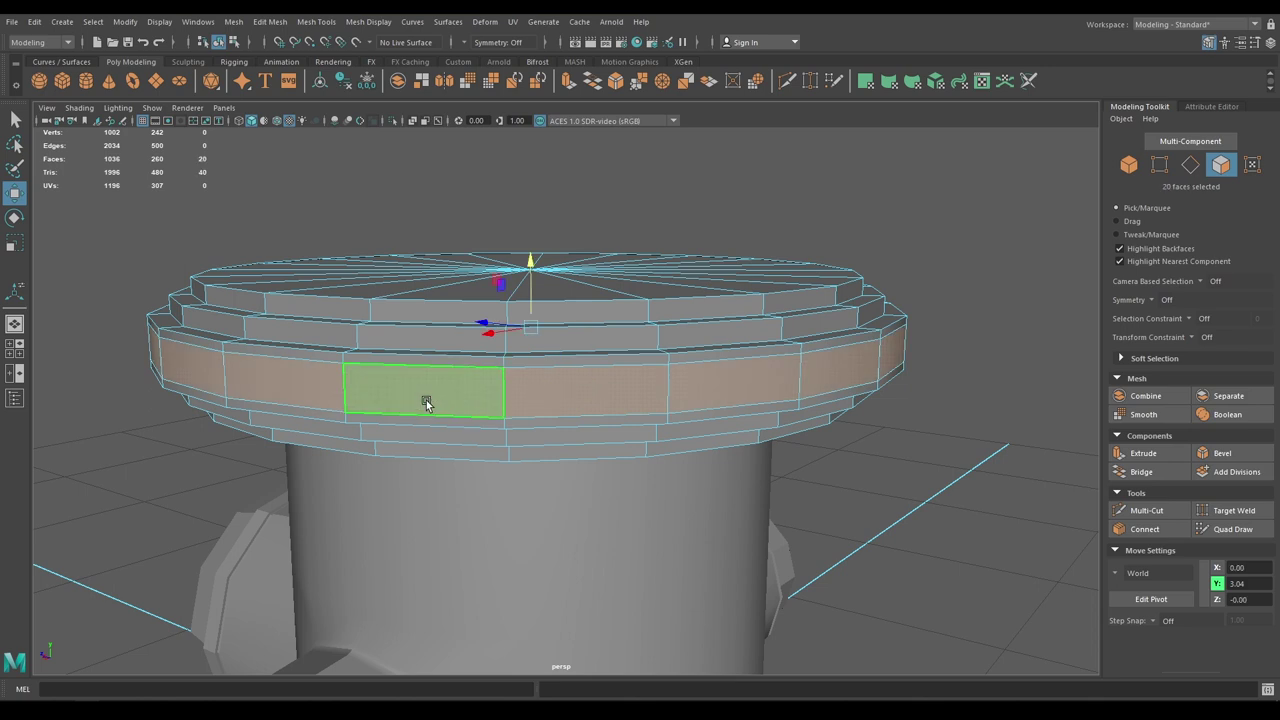
key(ctrl+e)
drag(915, 191, 930, 190)
key(w)
Bevel the upper and lower edge loops of the extruded rim band with a fraction of 0.63
right_drag(594, 382, 592, 300)
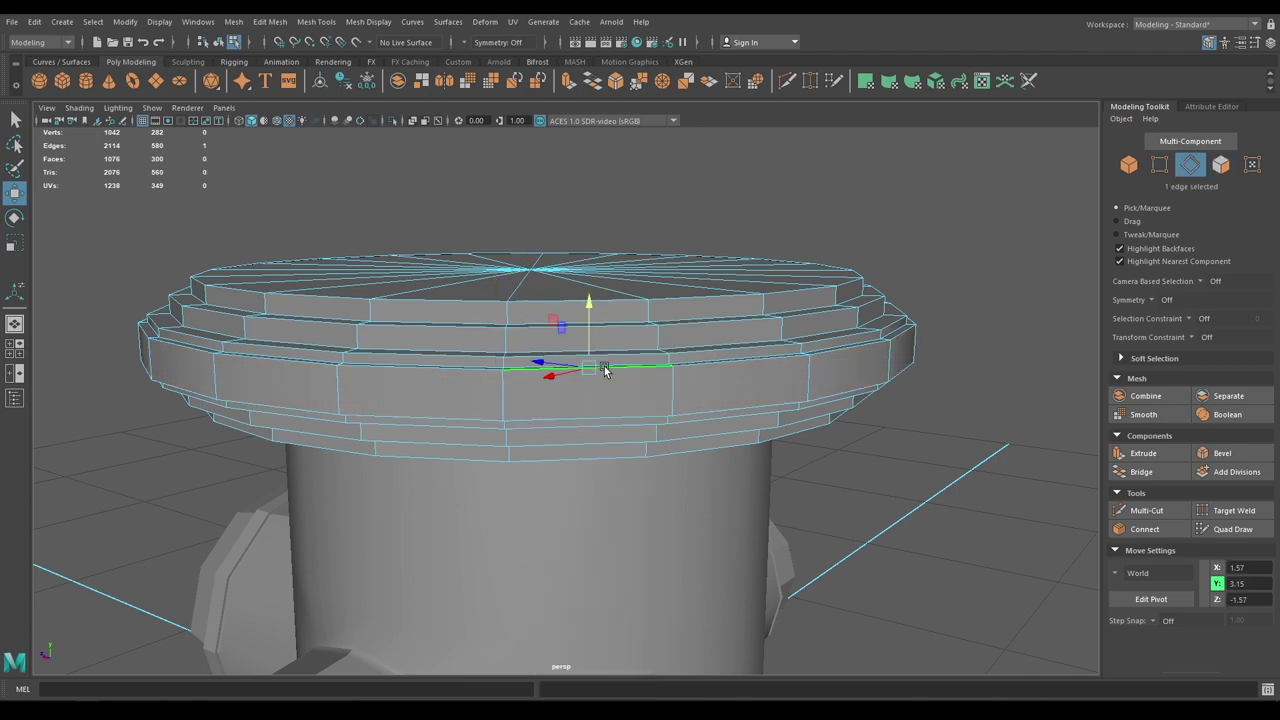
double_click(599, 403)
shift+right_drag(600, 401, 657, 397)
alt+drag(606, 400, 664, 442)
middle_drag(928, 189, 932, 190)
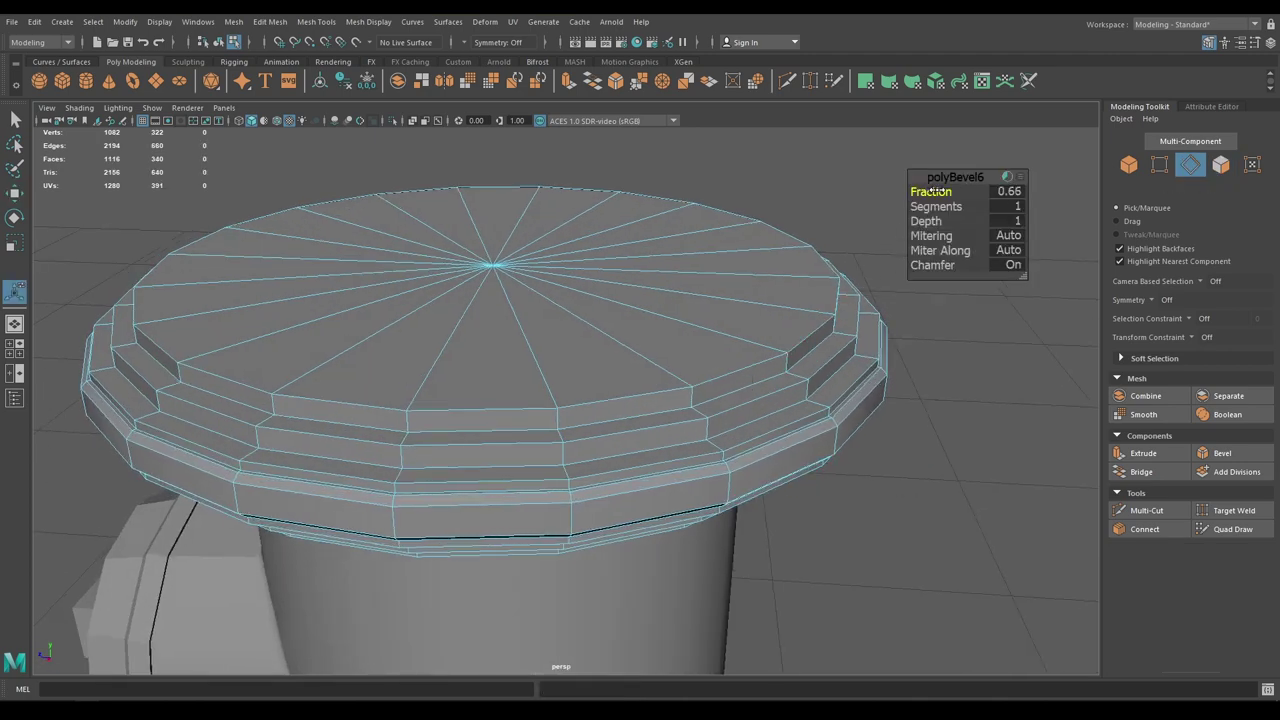
alt+middle_drag(652, 520, 628, 429)
scroll(628, 429, up, 5)
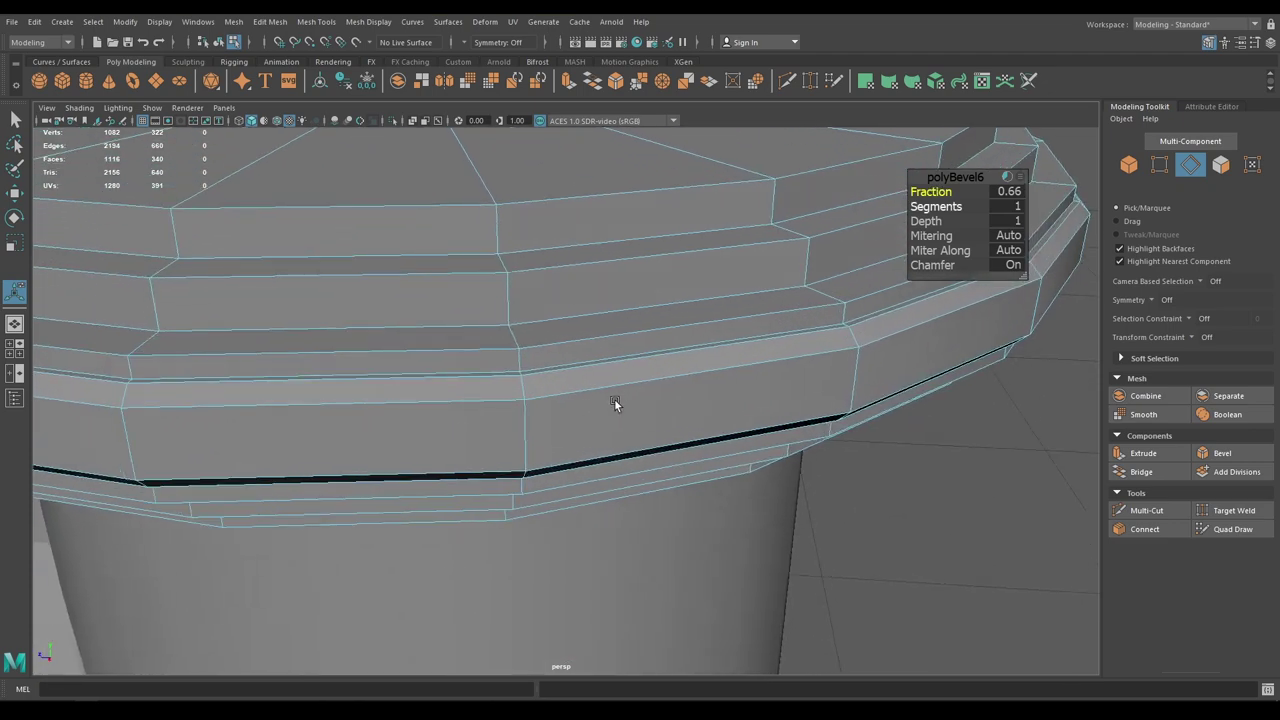
middle_drag(914, 191, 913, 191)
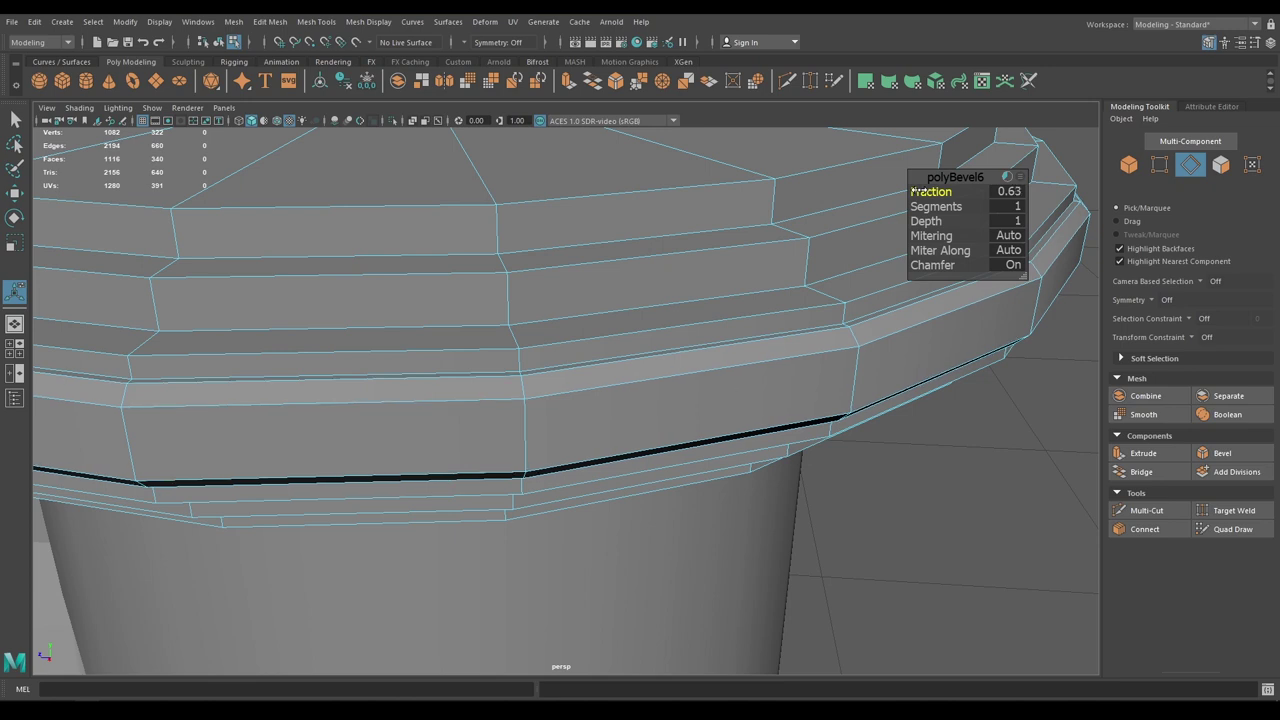
key(w)
Insert an edge loop around the middle of the rim band and scale it slightly outward to round the rim
click(531, 444)
ctrl+right_click(574, 416)
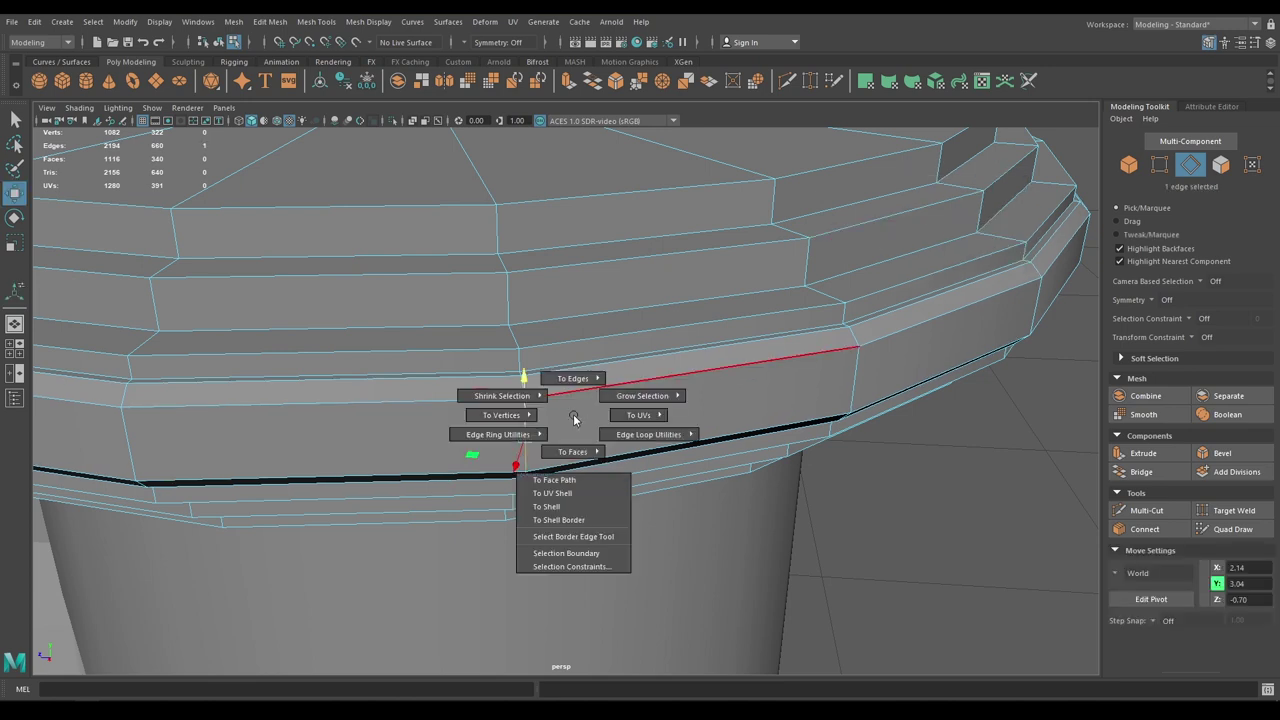
ctrl+right_drag(574, 416, 580, 468)
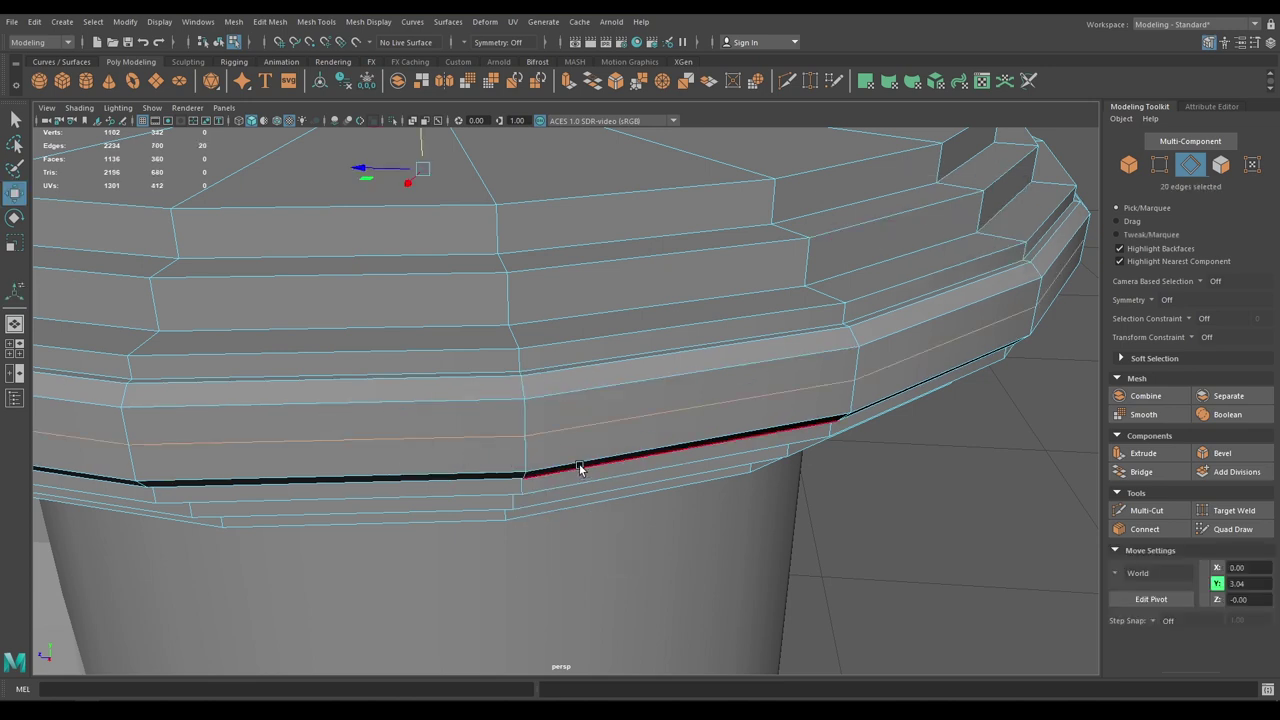
key(r)
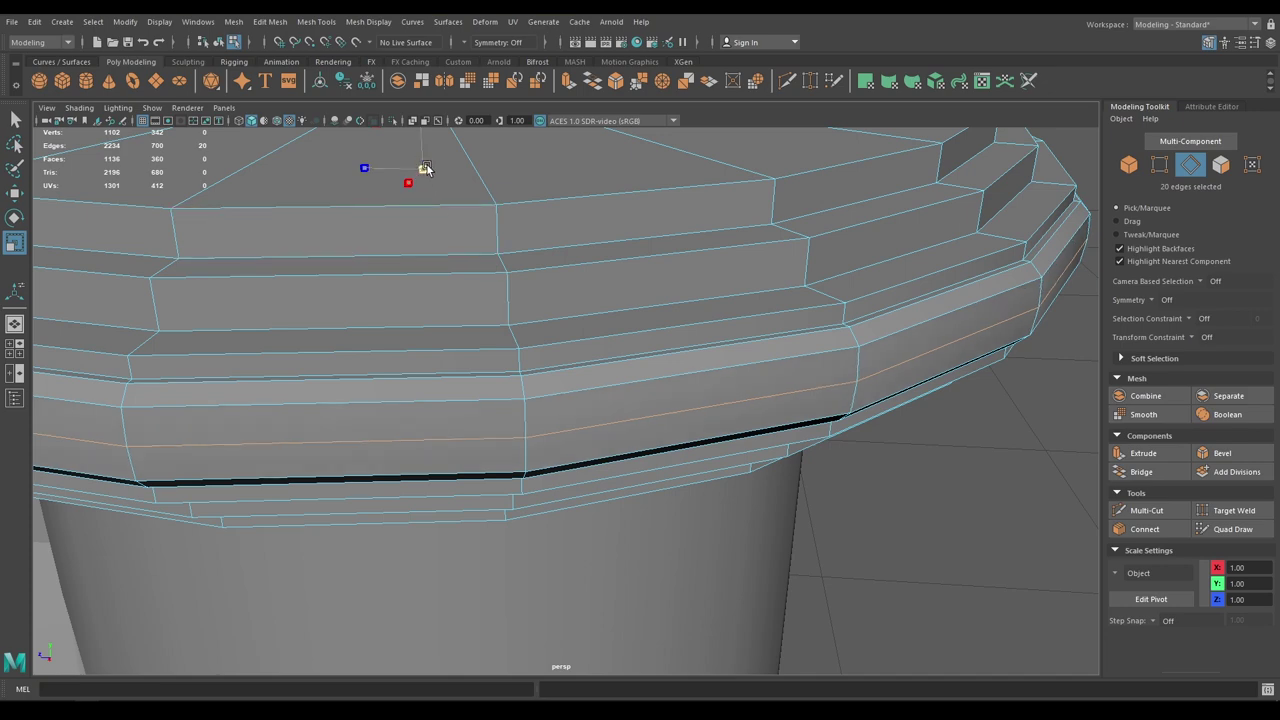
drag(430, 168, 438, 169)
scroll(504, 322, down, 5)
alt+drag(563, 397, 497, 314)
right_drag(498, 287, 560, 264)
click(758, 249)
Raise the stepped disc to Y 3.29 so its underside rests on the top of the hydrant body
scroll(788, 300, down, 4)
click(617, 331)
alt+drag(788, 300, 623, 373)
key(space)
click(623, 368)
key(w)
key(4)
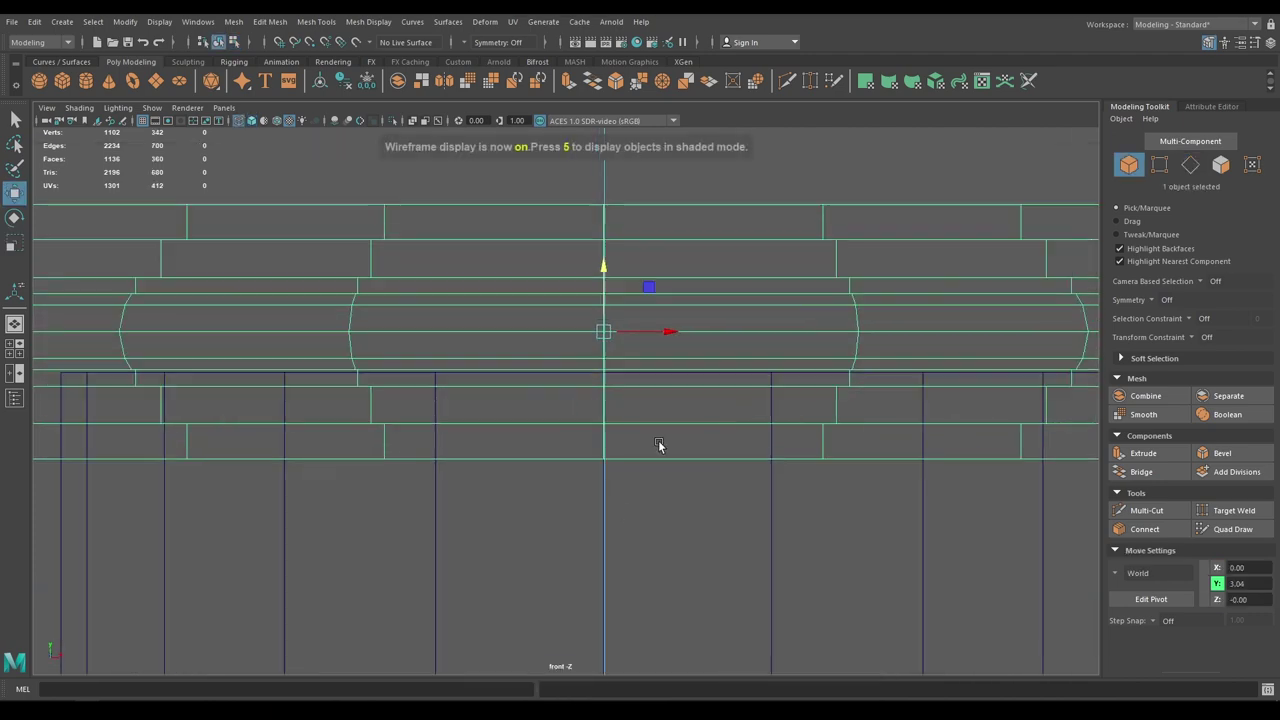
drag(599, 268, 591, 180)
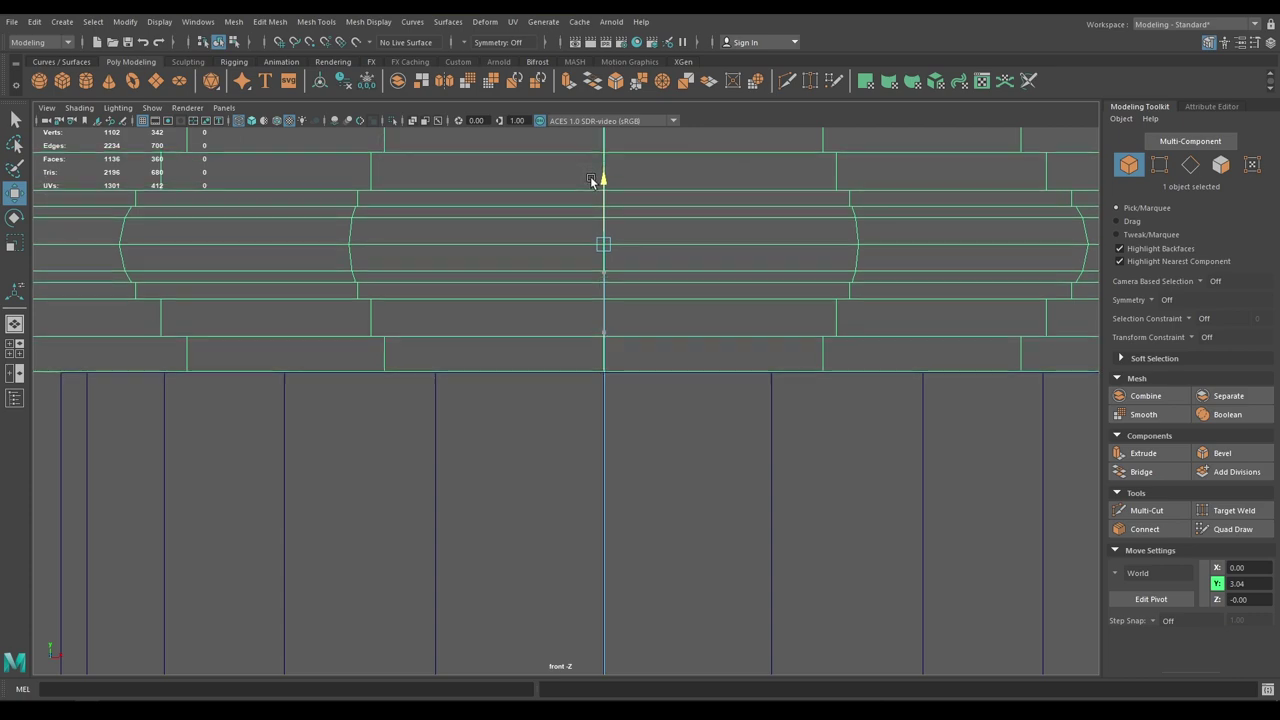
alt+right_drag(603, 332, 530, 184)
key(space)
drag(554, 306, 552, 264)
alt+drag(534, 331, 488, 384)
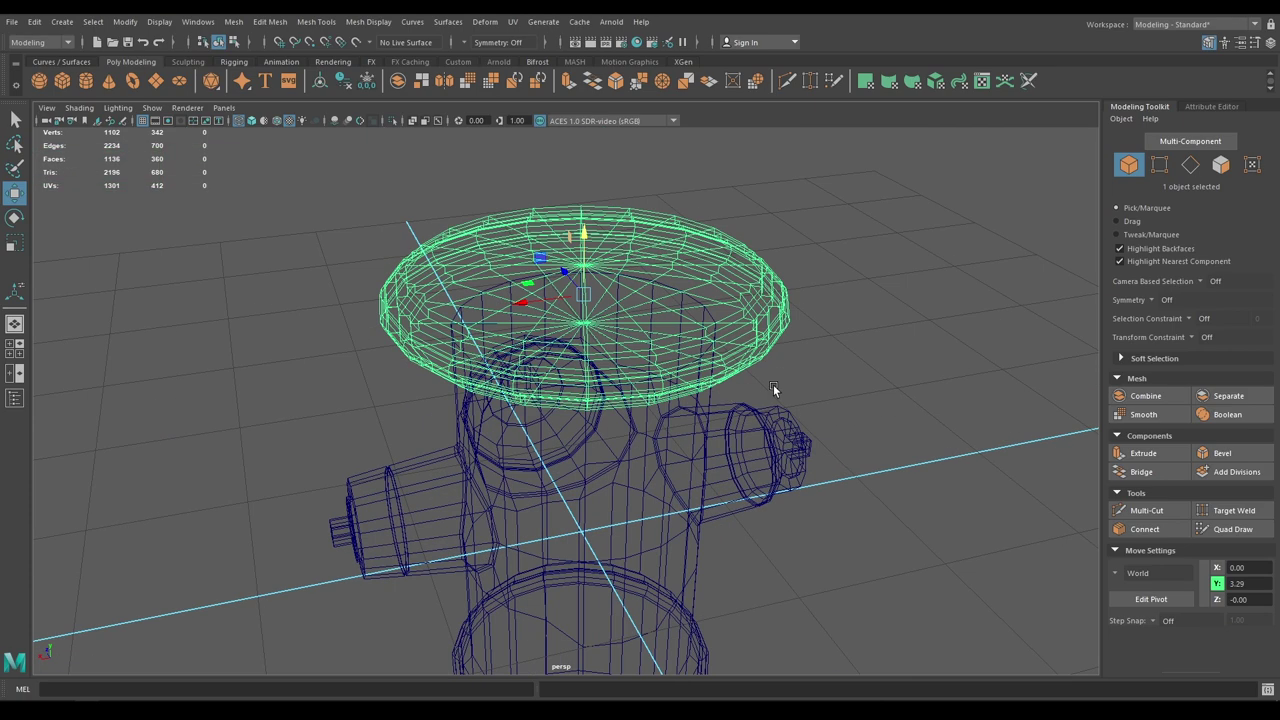
key(6)
click(833, 405)
Examine the disc and hydrant body from below and show the wireframe over the shaded surfaces
alt+drag(833, 407, 717, 317)
scroll(506, 189, up, 4)
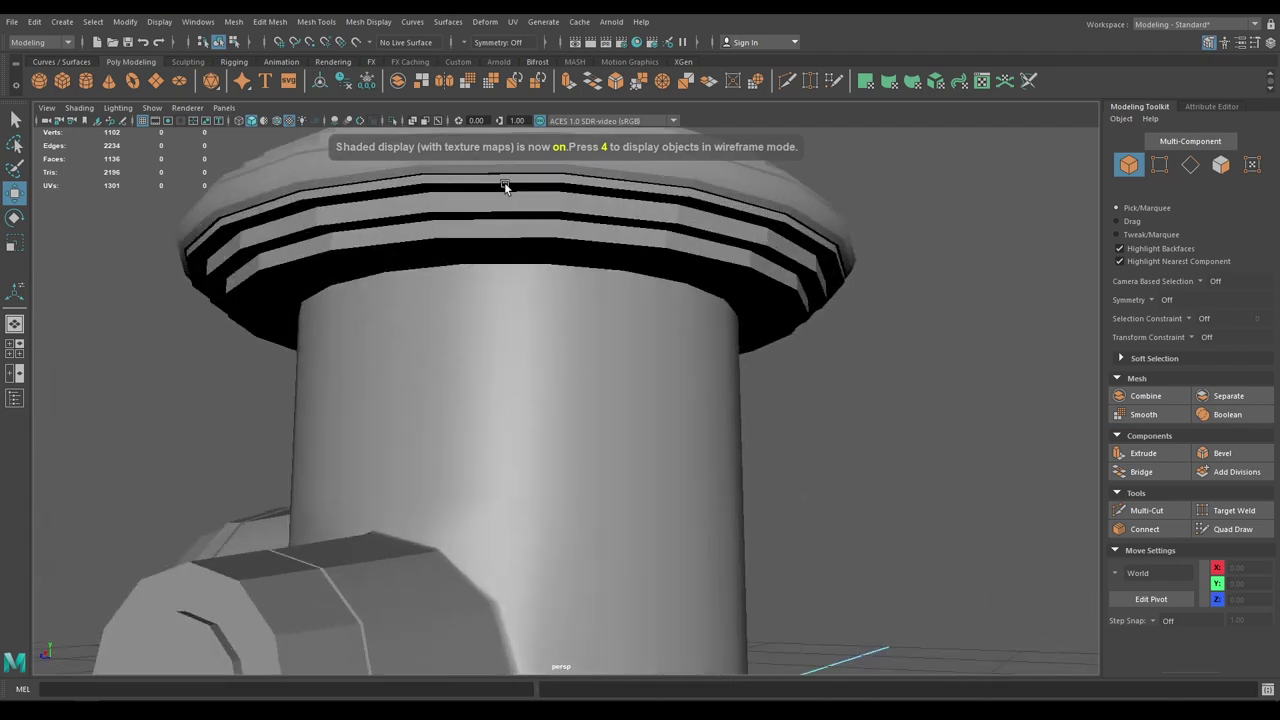
click(506, 193)
alt+middle_drag(507, 226, 534, 320)
alt+drag(537, 312, 537, 268)
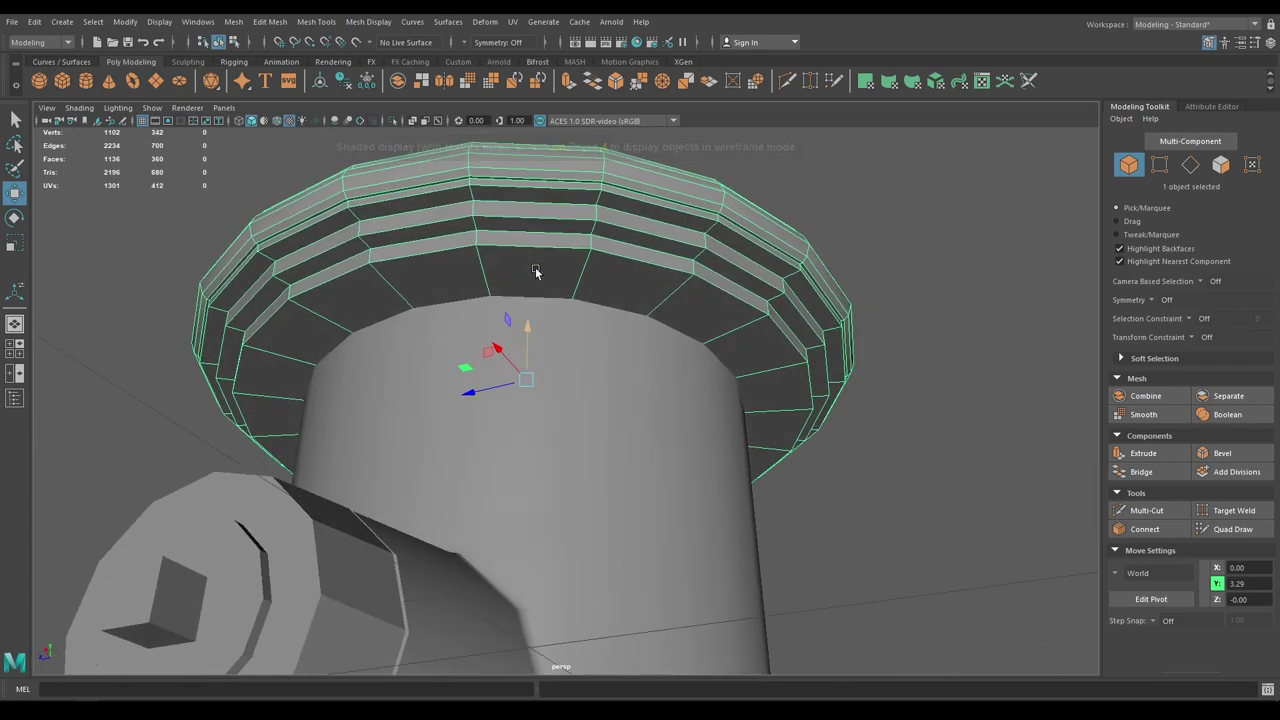
scroll(458, 307, down, 1)
click(455, 347)
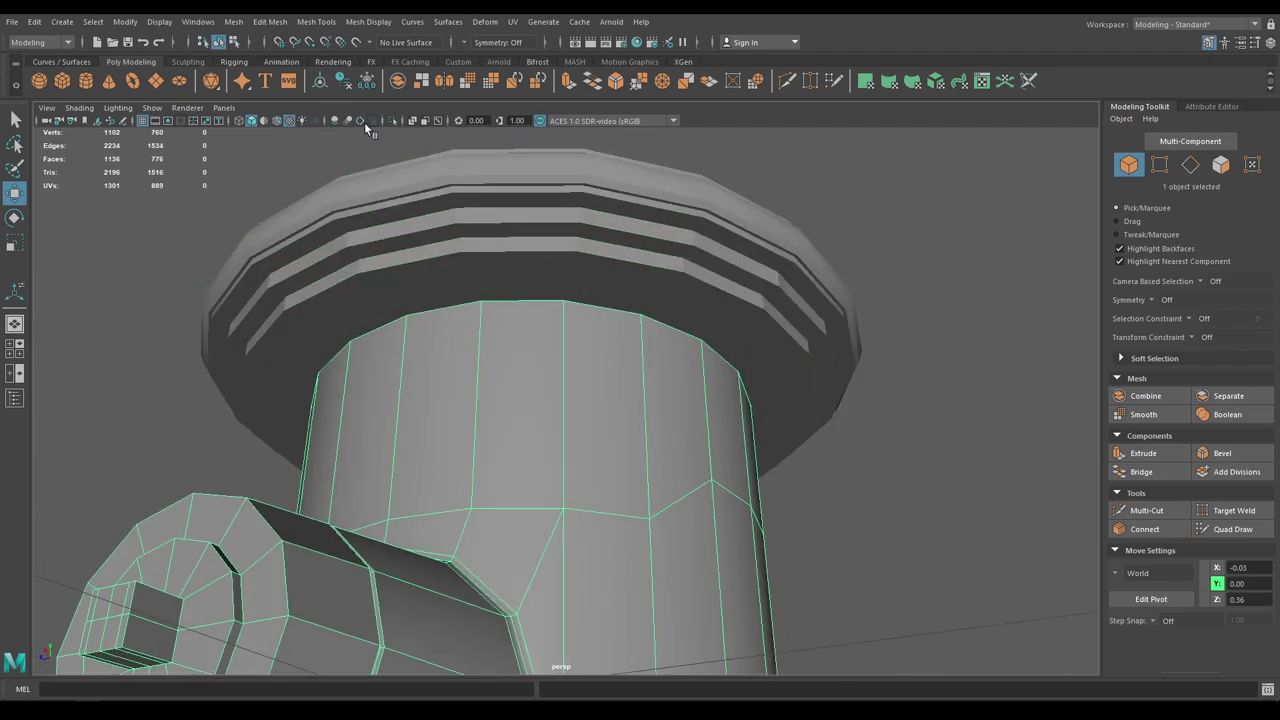
click(277, 121)
Duplicate the stepped disc and place the copy at the bottom of the hydrant body as its base
mouse_move(411, 291)
alt+mouse_down()
mouse_move(465, 314)
mouse_move(450, 303)
mouse_move(477, 284)
mouse_move(473, 393)
alt+mouse_up()
key(space)
scroll(621, 503, down, 2)
alt+middle_drag(620, 502, 531, 279)
click(501, 171)
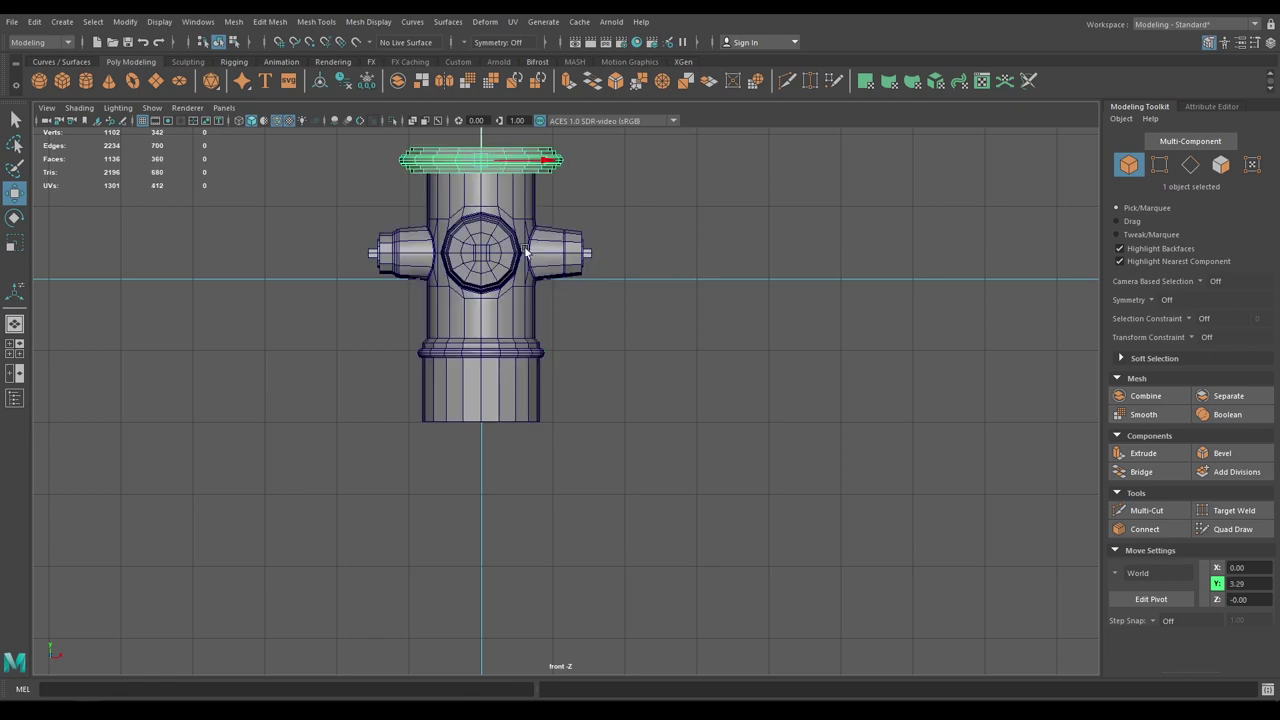
drag(482, 141, 489, 381)
key(space)
alt+drag(489, 381, 690, 435)
key(f)
scroll(520, 452, up, 2)
drag(565, 338, 561, 339)
click(878, 372)
Select all the hydrant parts and assign a material to them
alt+right_drag(900, 410, 850, 410)
alt+drag(850, 410, 848, 334)
alt+right_drag(831, 423, 748, 388)
drag(800, 503, 513, 210)
alt+middle_drag(641, 330, 630, 476)
right_drag(604, 339, 687, 598)
click(747, 493)
Hide the wireframe overlay and examine the whole hydrant and its middle ring from several angles
alt+right_drag(721, 488, 598, 389)
alt+drag(598, 386, 404, 371)
alt+right_drag(404, 371, 443, 283)
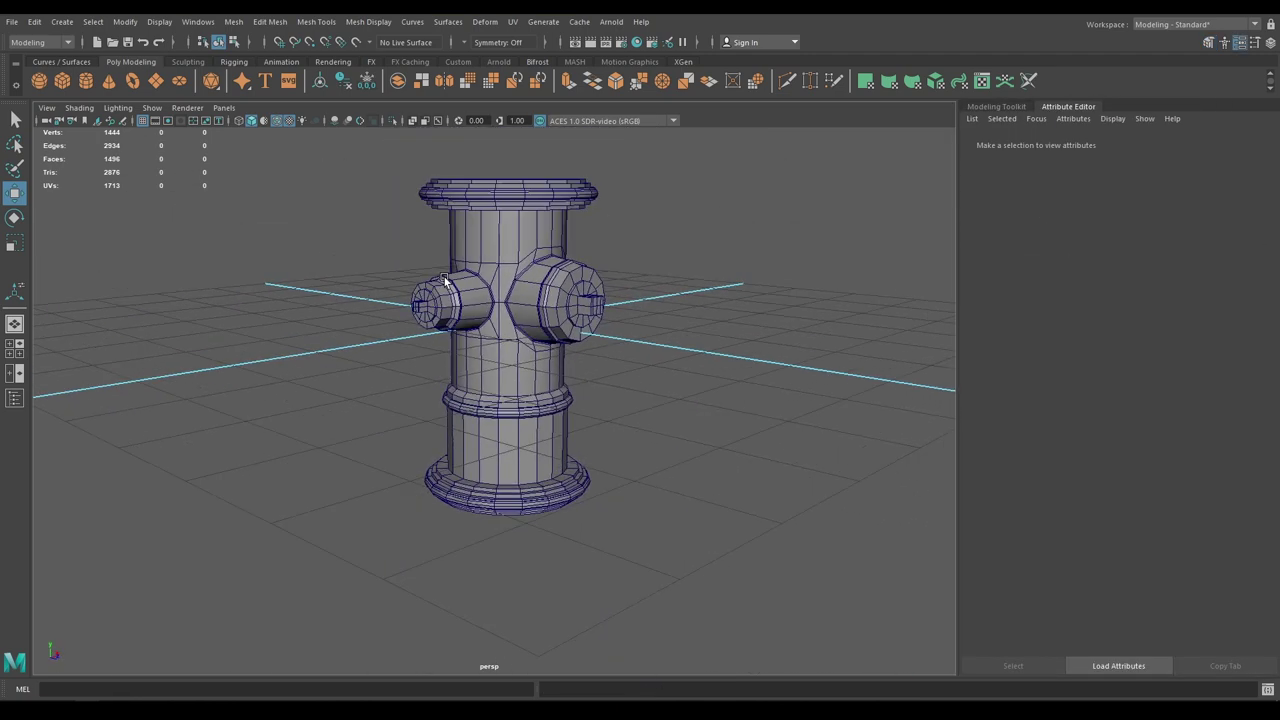
alt+middle_drag(443, 287, 451, 340)
alt+drag(483, 348, 500, 306)
click(276, 121)
mouse_move(367, 277)
alt+mouse_down()
mouse_move(368, 262)
mouse_move(376, 285)
alt+mouse_up()
mouse_move(386, 315)
alt+right_down()
mouse_move(464, 427)
mouse_move(559, 519)
alt+right_up()
click(543, 492)
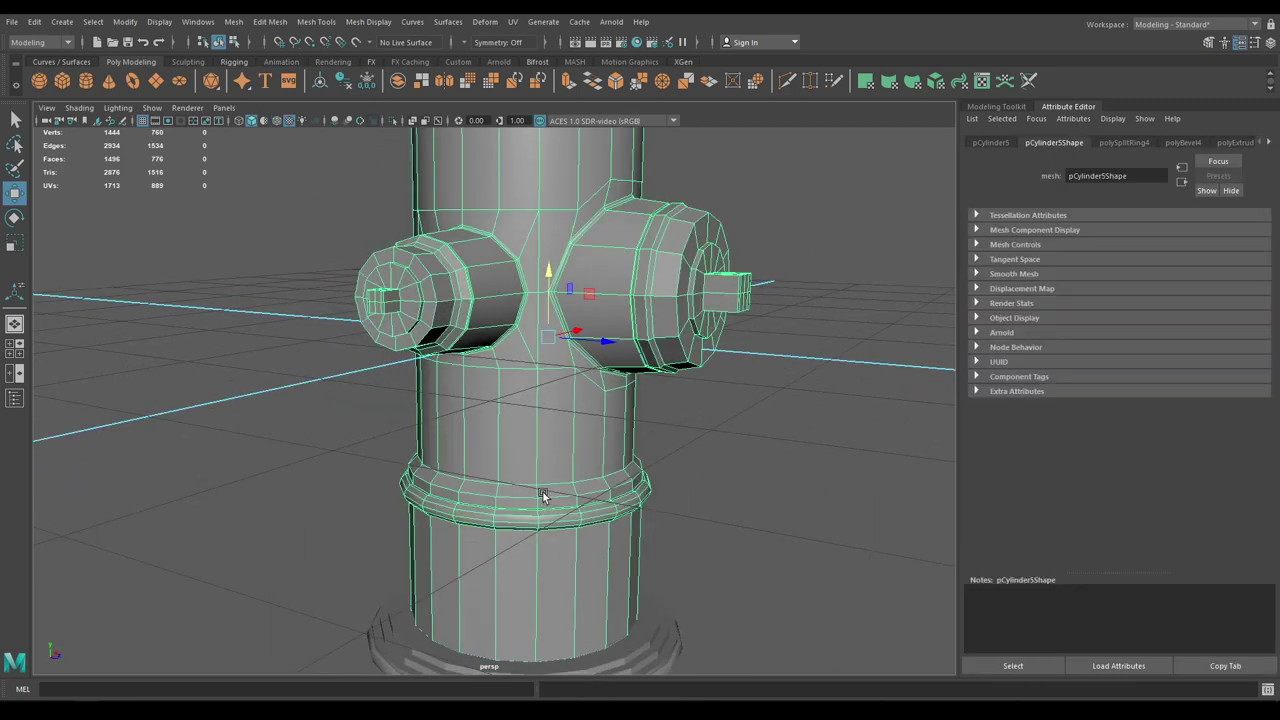
alt+drag(543, 492, 537, 523)
alt+right_drag(537, 523, 512, 463)
alt+drag(512, 463, 494, 484)
alt+right_drag(494, 484, 545, 415)
alt+drag(545, 415, 560, 365)
click(629, 342)
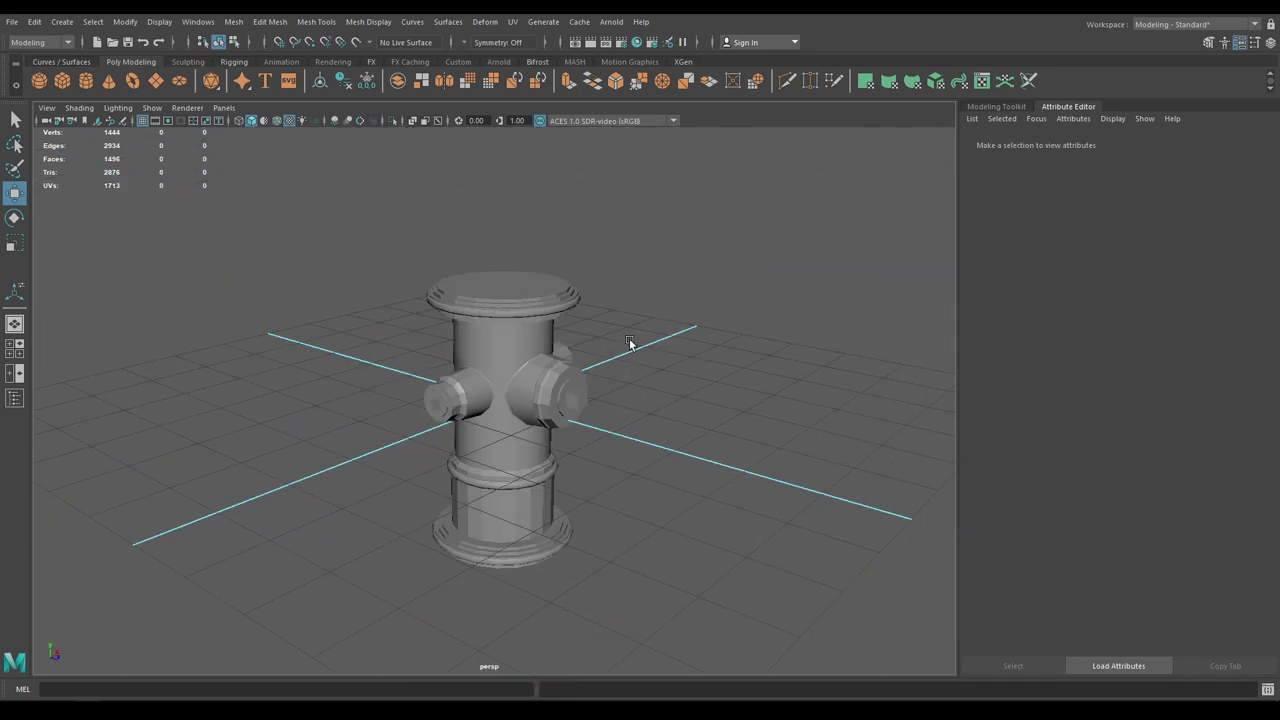